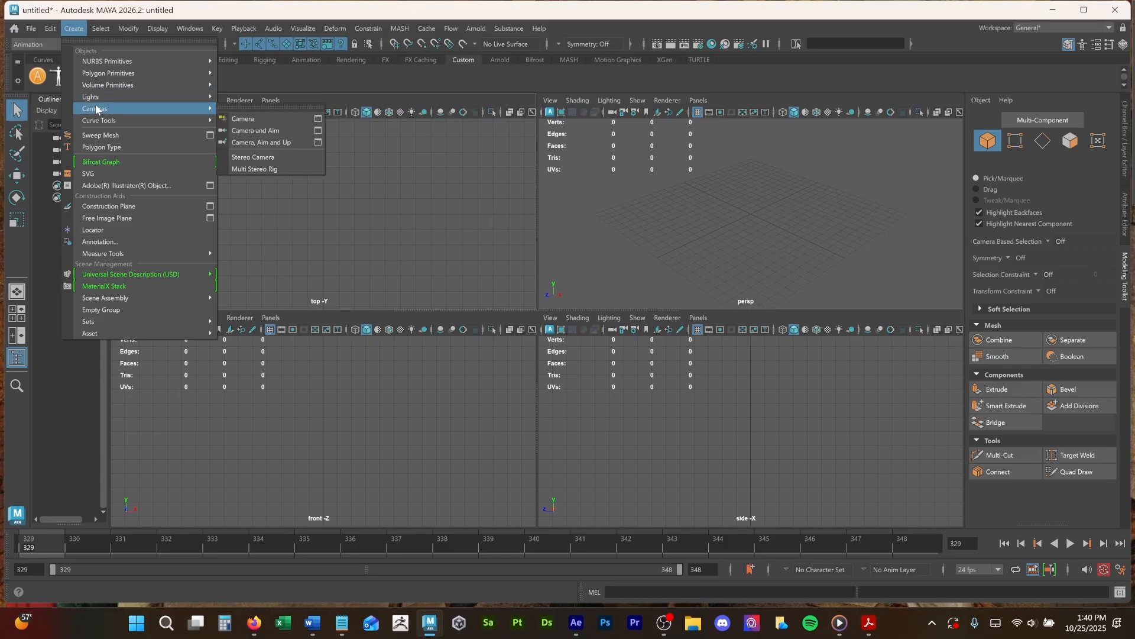
Create a standard camera and set its Translate Y to 106.
left_click(252, 122)
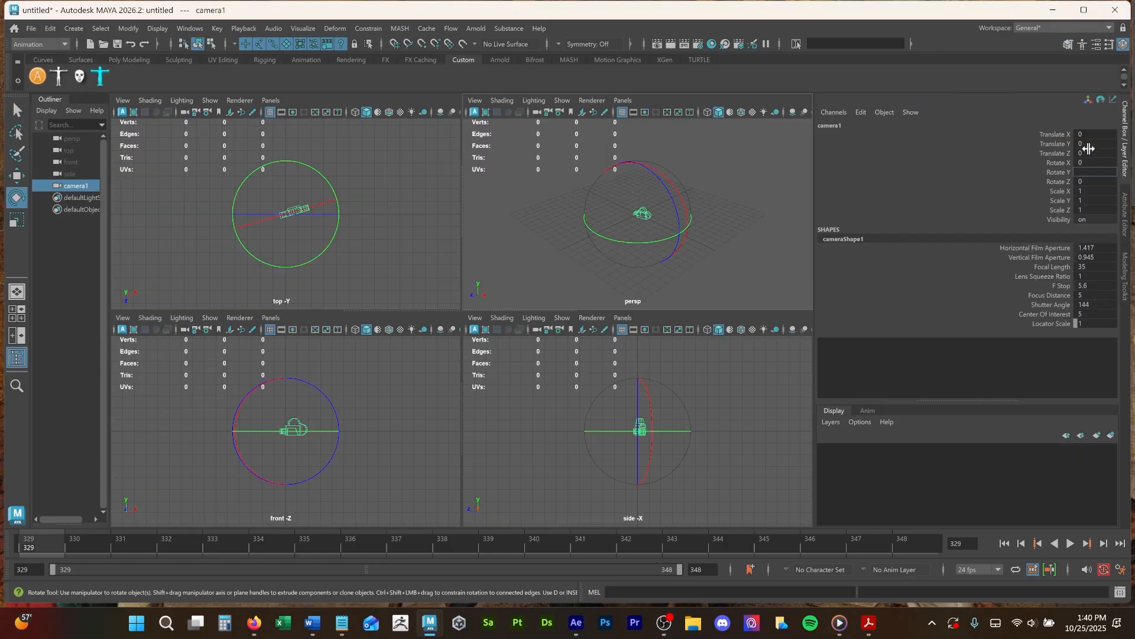
key("ctrl+z")
left_click(1091, 143)
type("10")
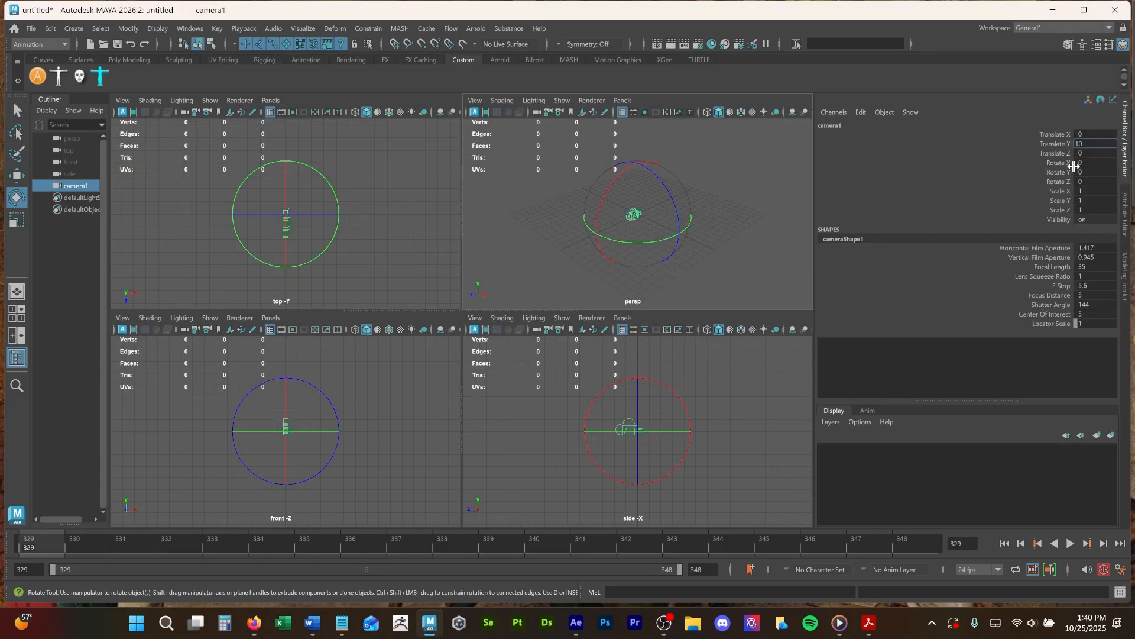
type("6")
key("Return")
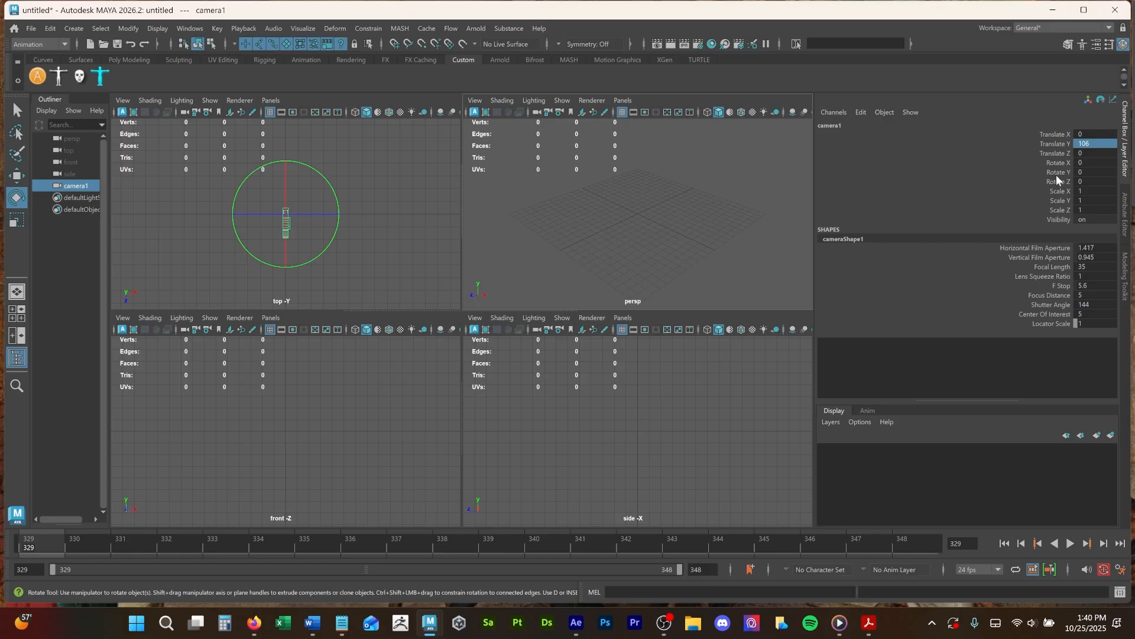
Tilt the new camera downward about its X axis to a Rotate X of about -16 degrees.
left_click(1056, 162)
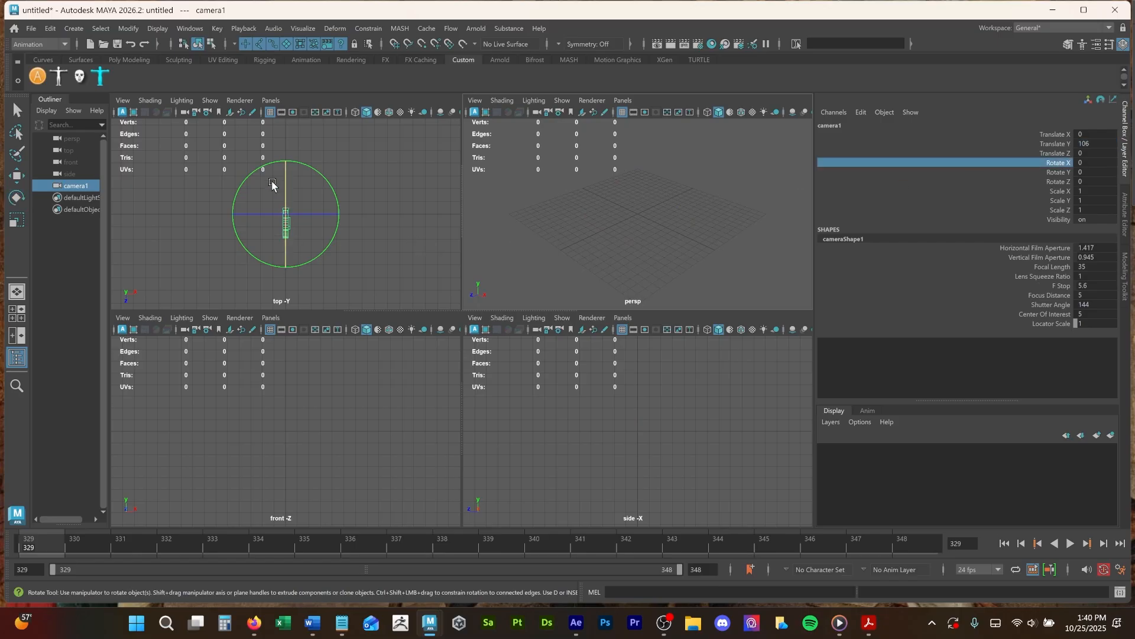
left_click_drag(285, 188, 281, 181)
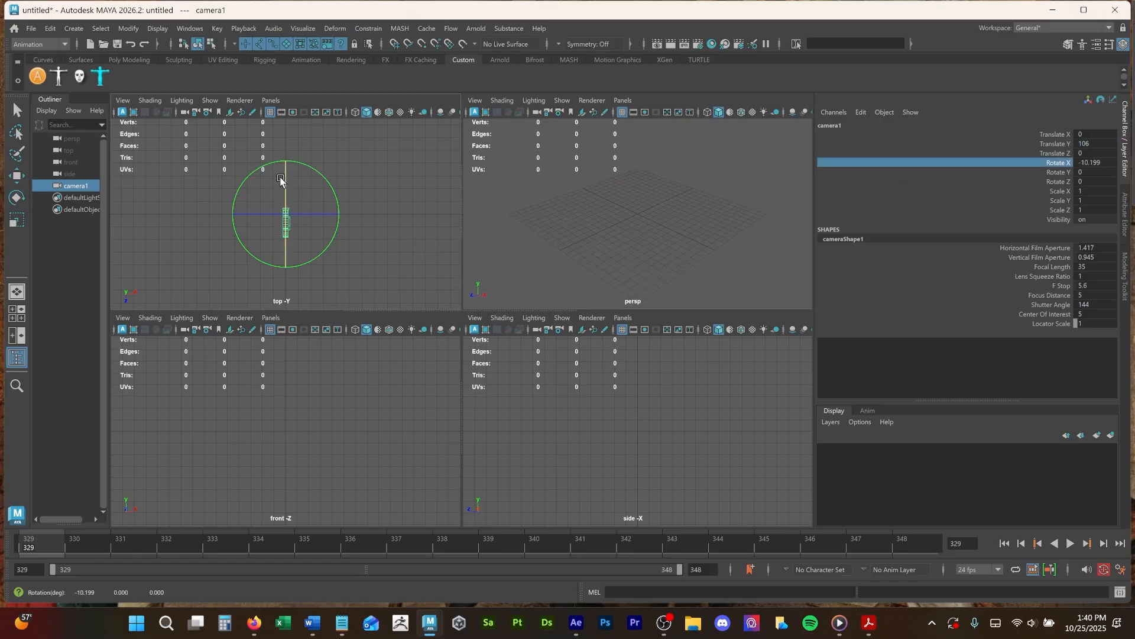
key("space")
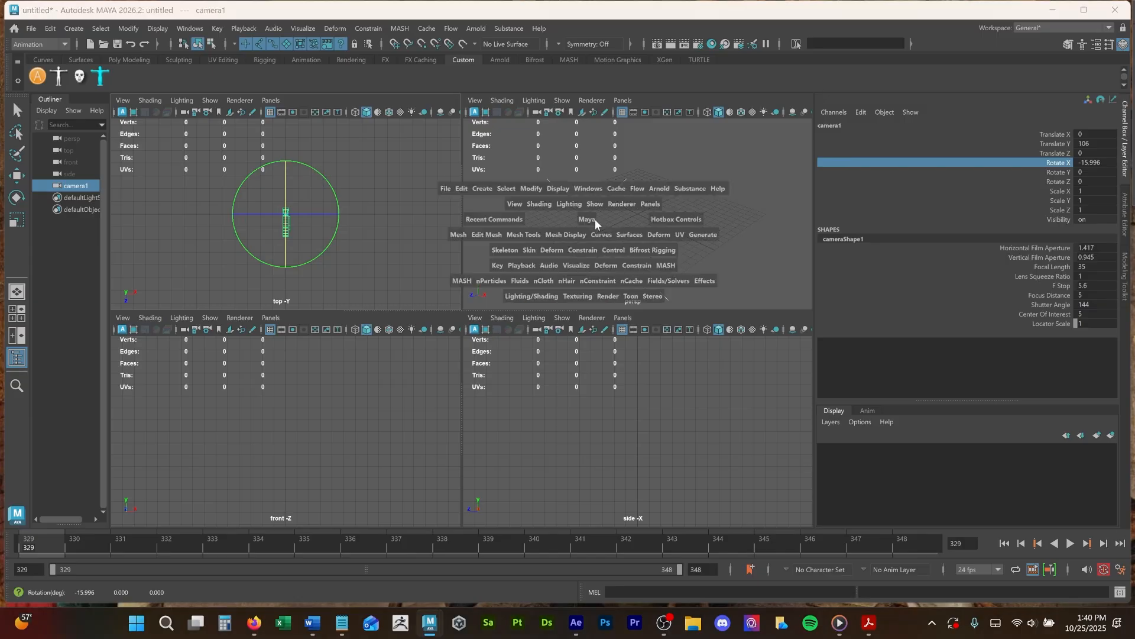
key("f")
right_click_drag(653, 329, 457, 305, "alt")
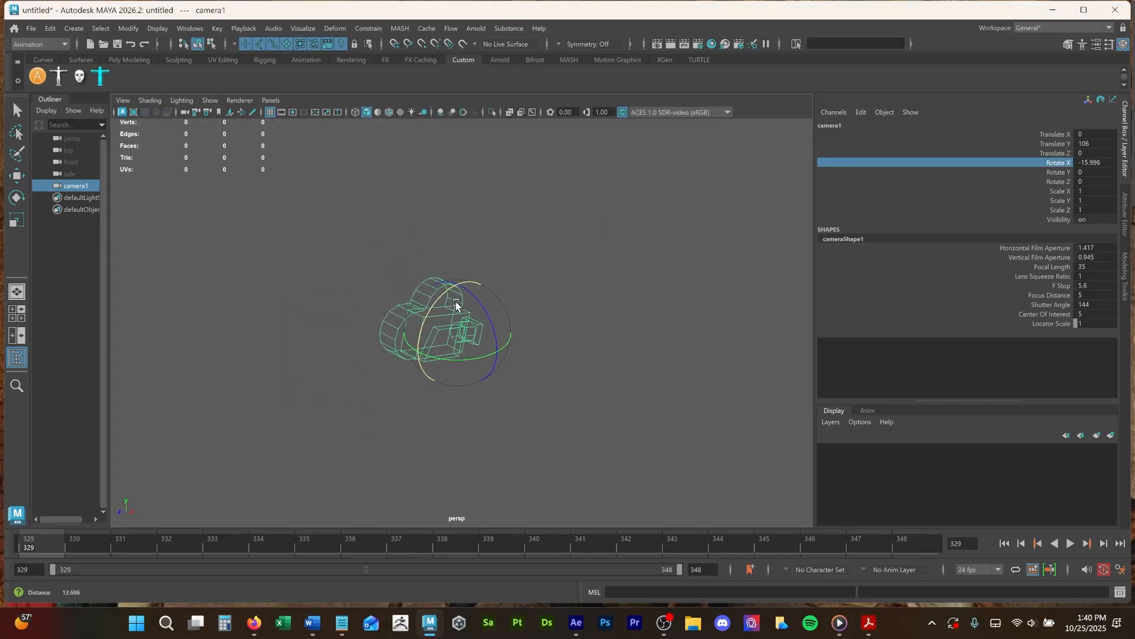
left_click_drag(584, 329, 395, 328, "alt")
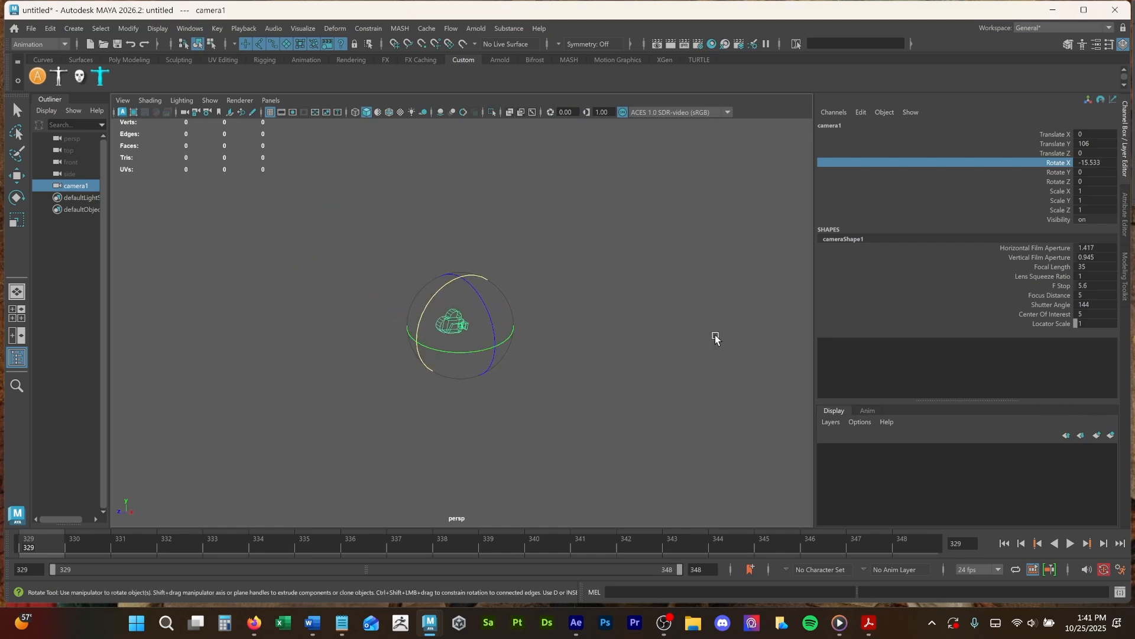
Create an image plane for the camera from its Environment attributes.
left_click(1126, 220)
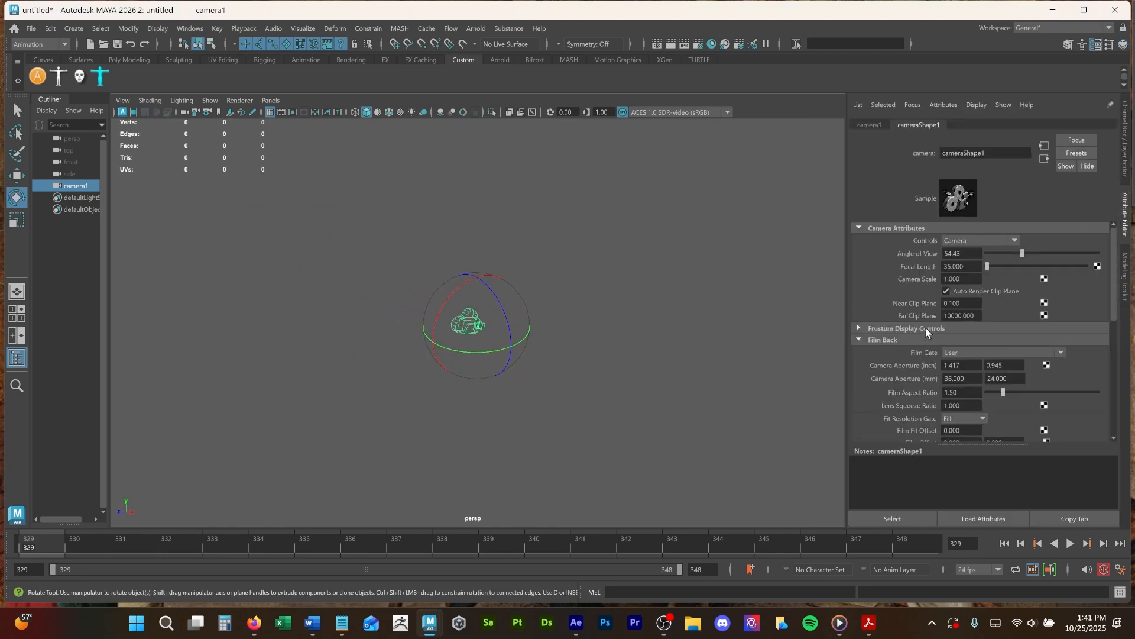
scroll(926, 331, "down", 10)
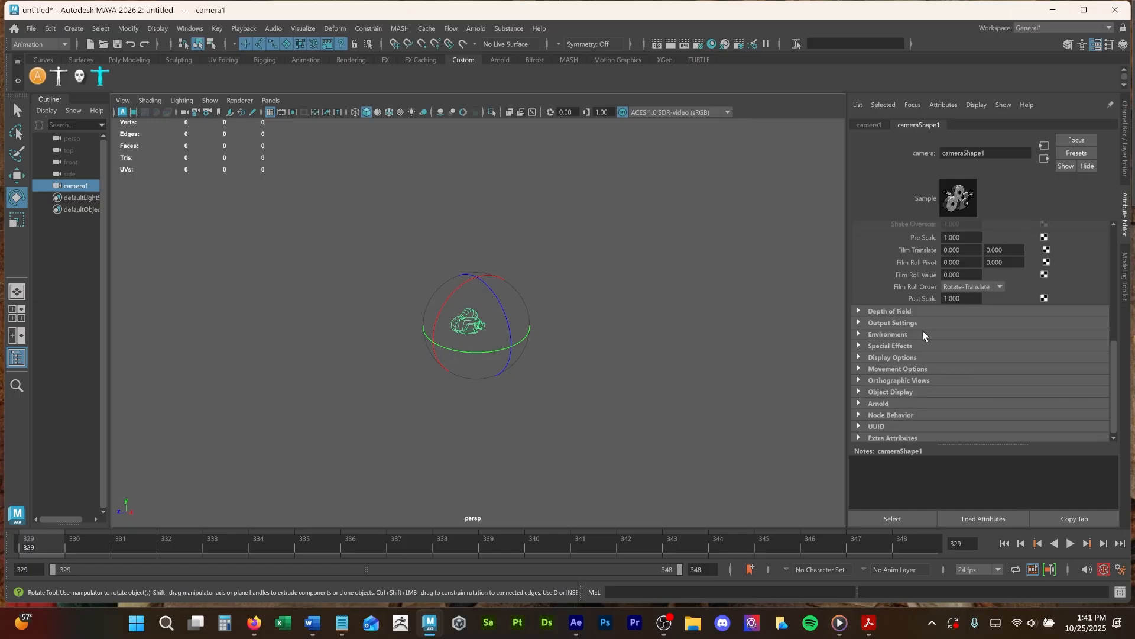
left_click(892, 335)
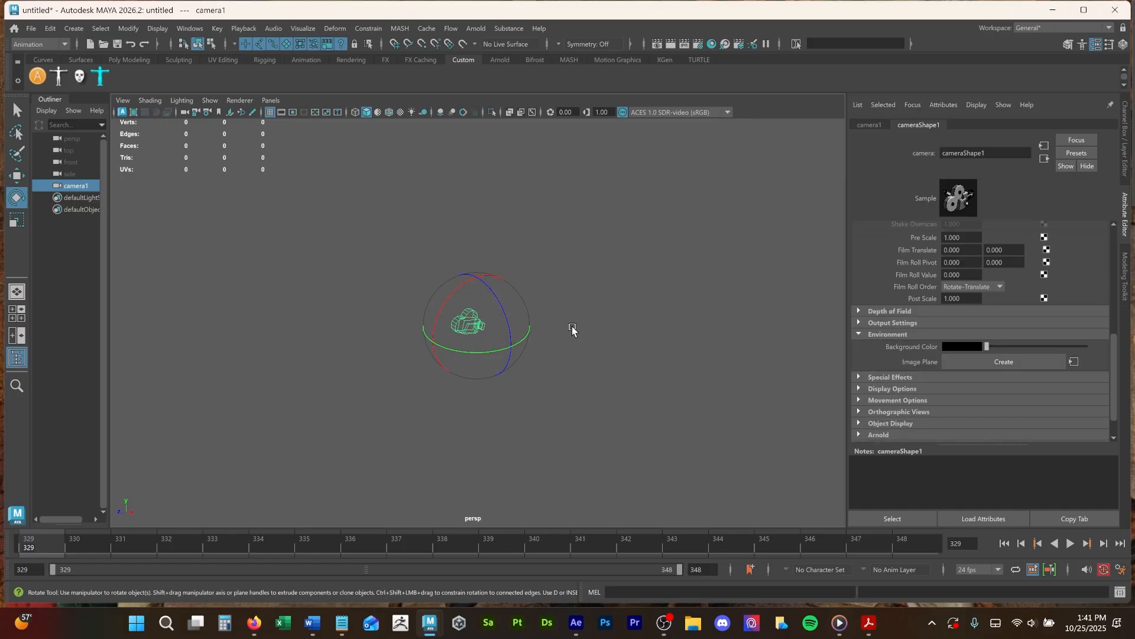
left_click(975, 364)
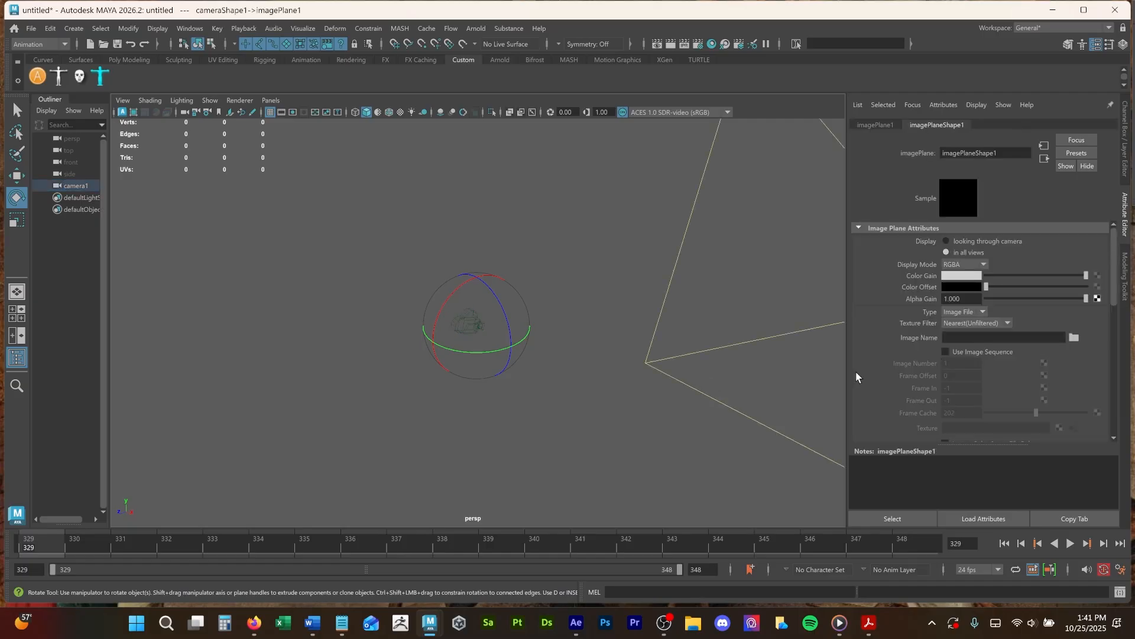
Load 20251021_080615.jpg from the sourceimages folder as the image plane's picture.
scroll(528, 438, "down", 2)
middle_click_drag(529, 421, 305, 421, "alt")
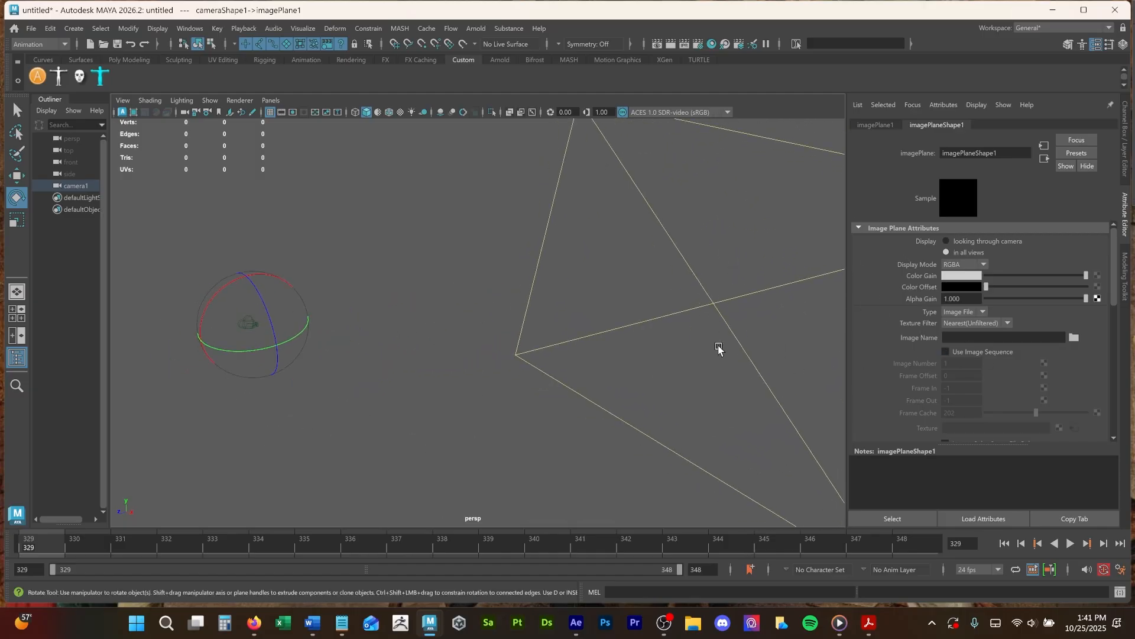
left_click(1075, 338)
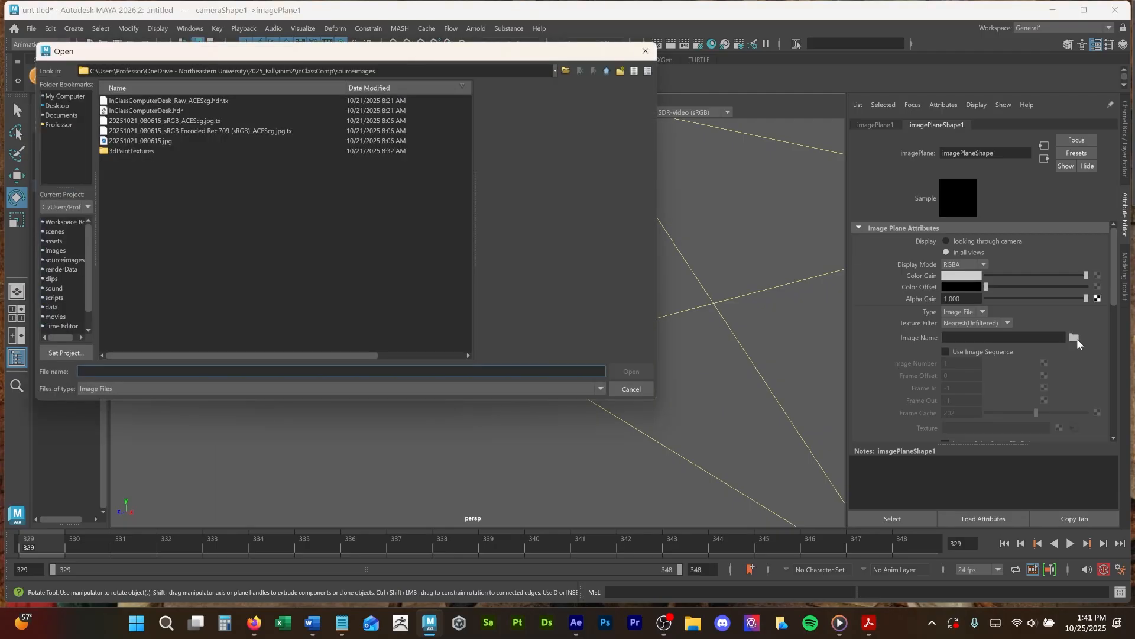
left_click(155, 141)
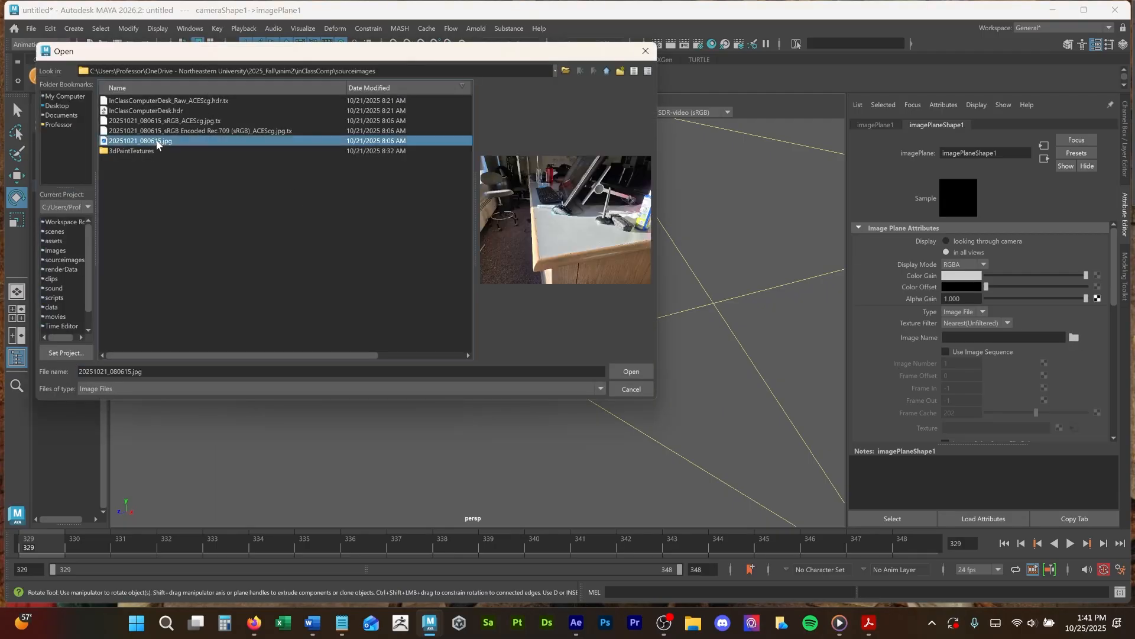
left_click(631, 372)
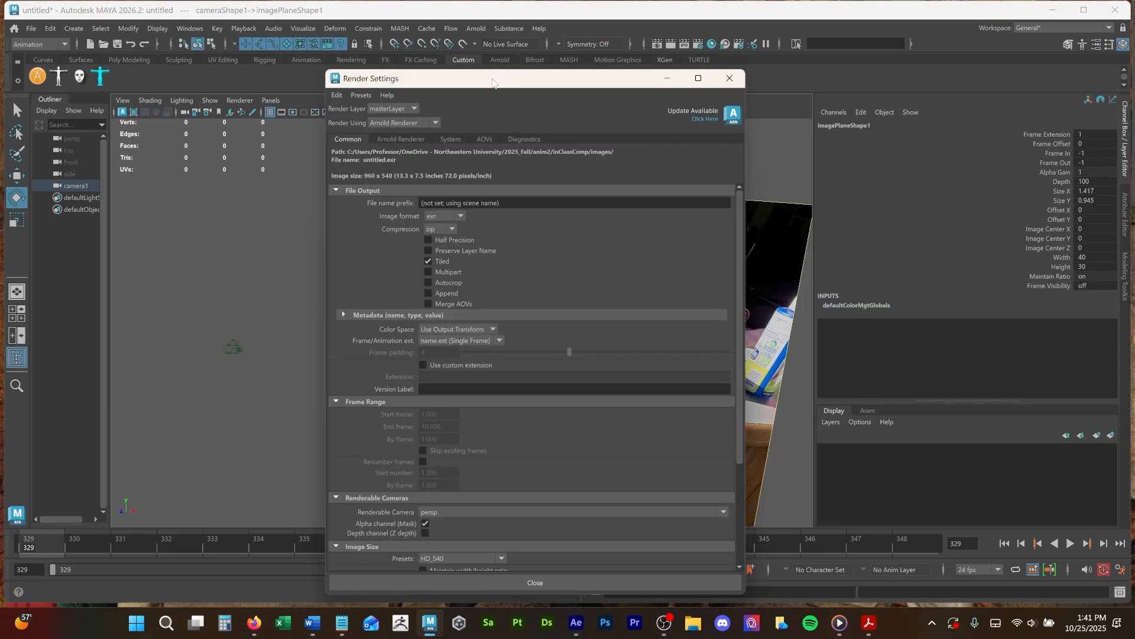
Make the top orthographic viewport look through camera1 and display its resolution gate.
left_click_drag(492, 82, 786, 92)
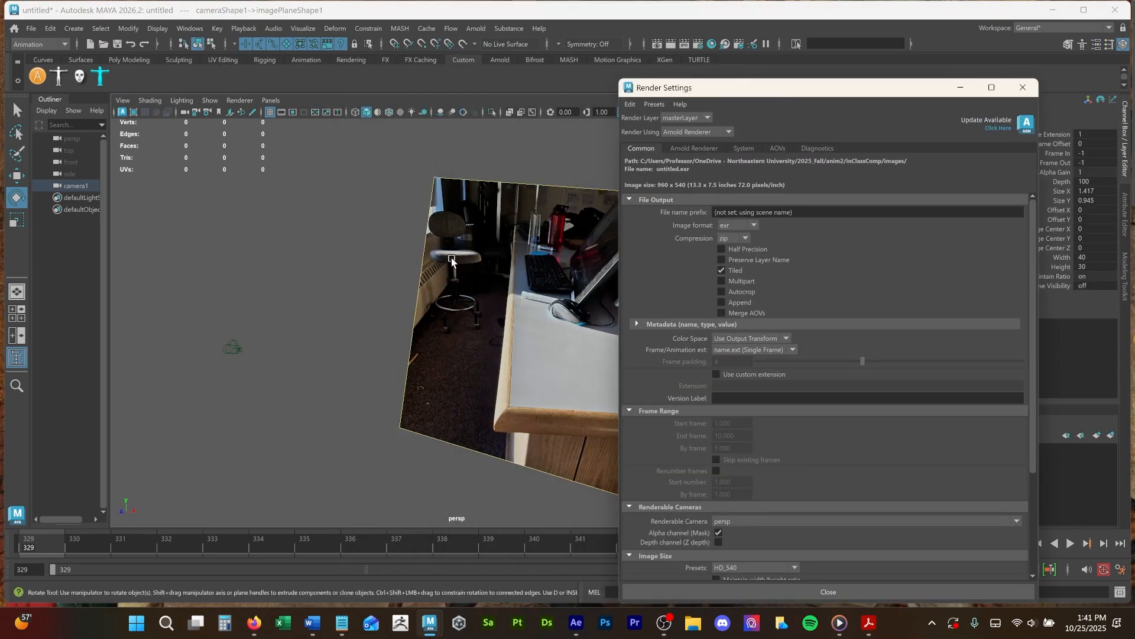
key("space")
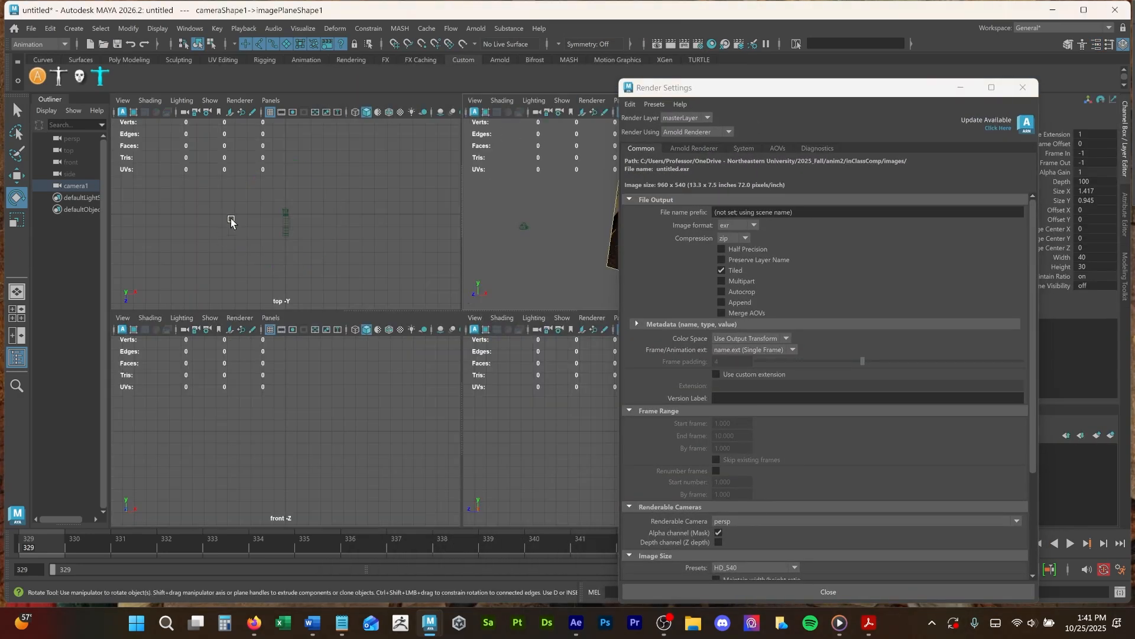
left_click(275, 102)
mouse_move(280, 117)
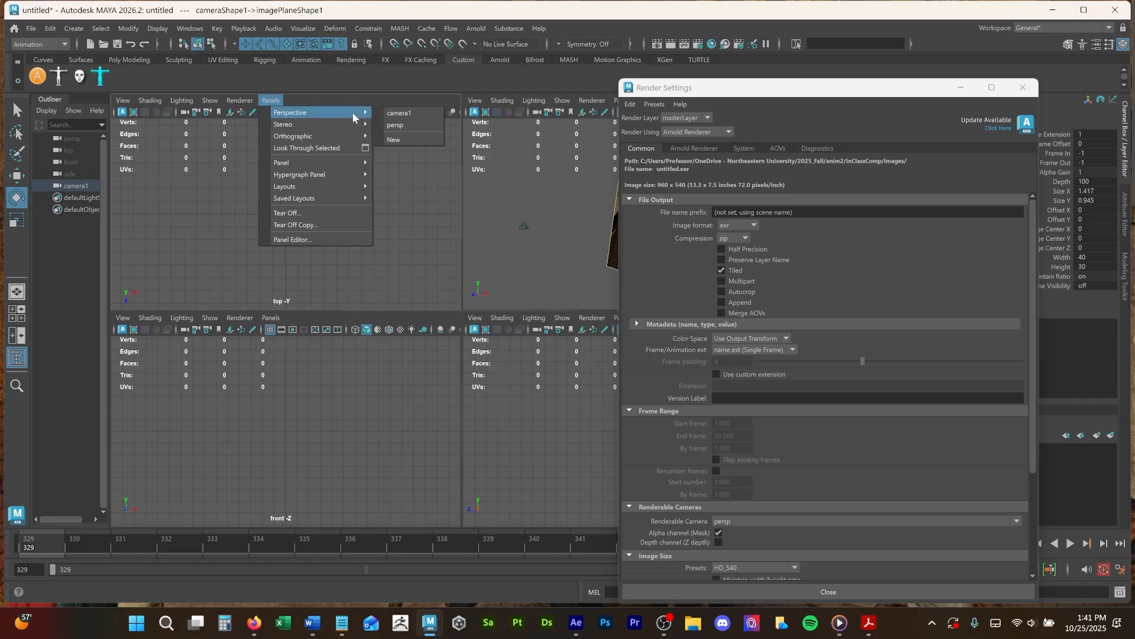
left_click(395, 113)
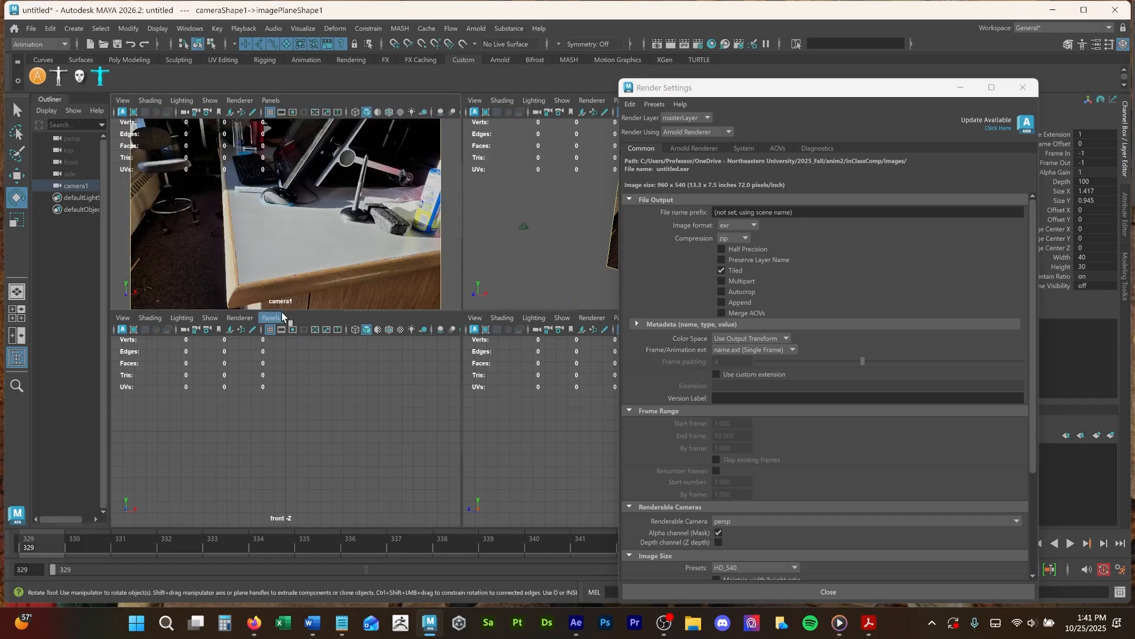
left_click(292, 112)
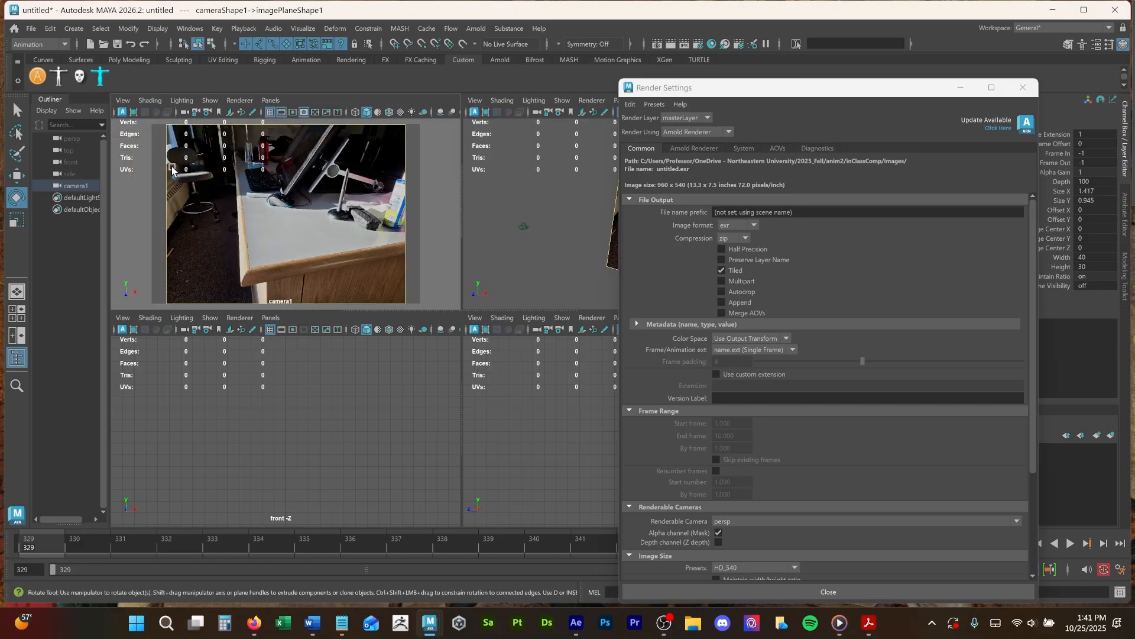
left_click(294, 112)
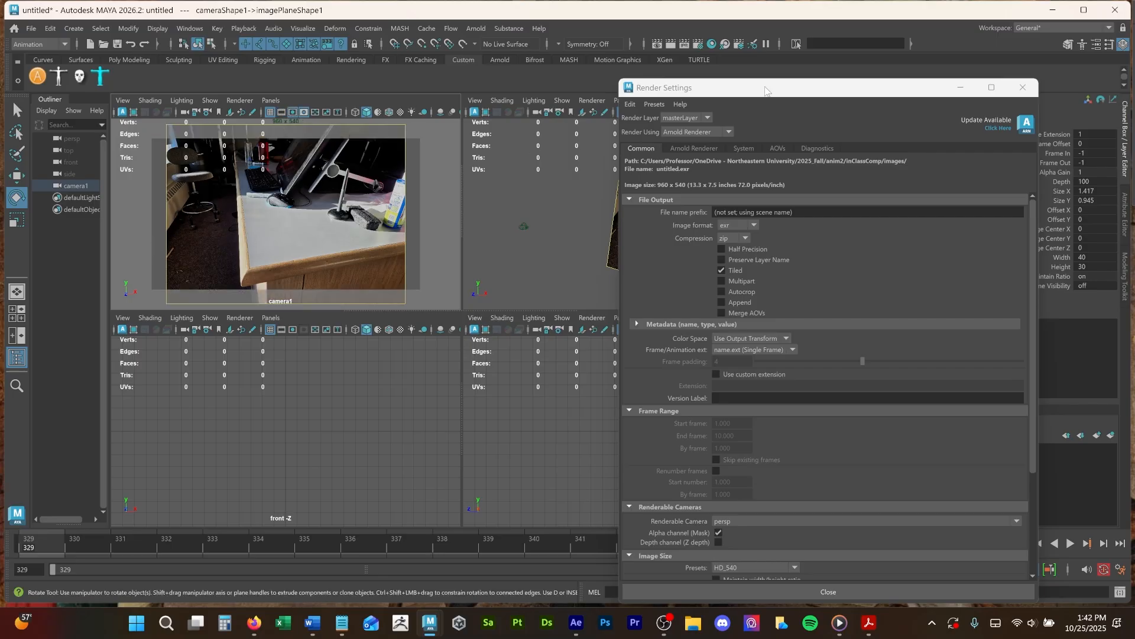
Set the render image size to 4000 pixels wide and 3000 pixels high.
left_click_drag(763, 92, 522, 67)
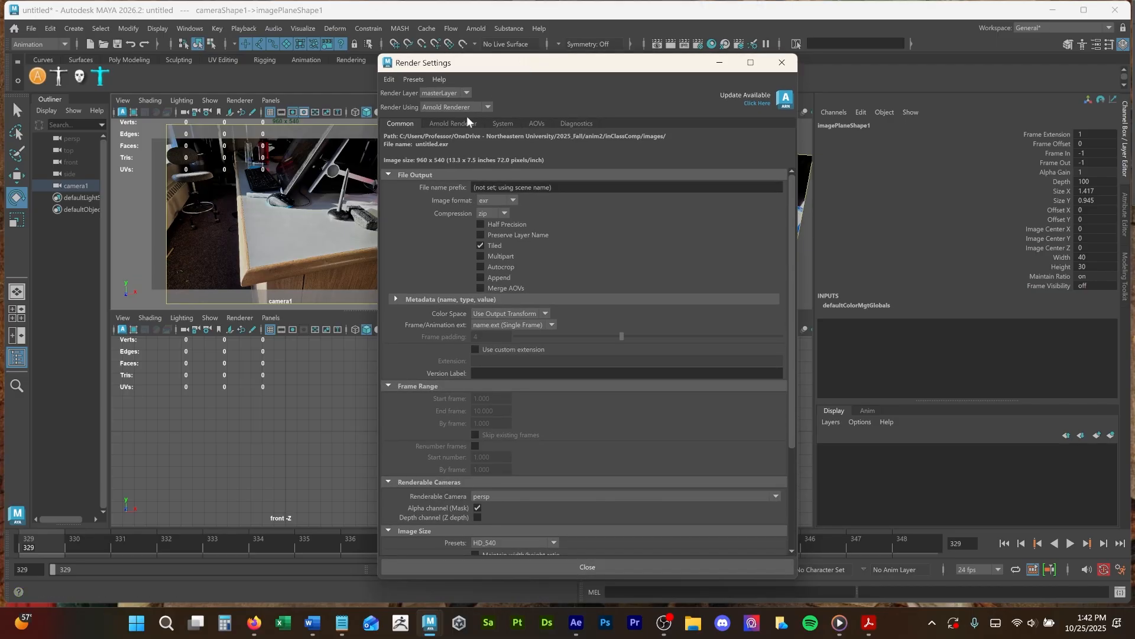
left_click_drag(436, 65, 437, 61)
scroll(546, 283, "down", 5)
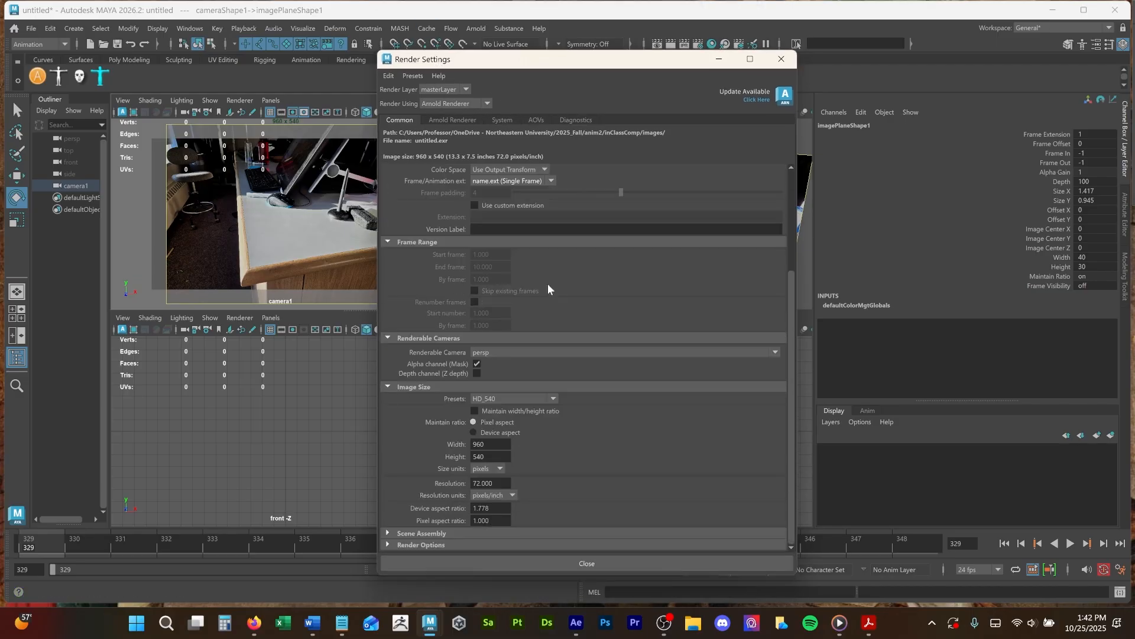
left_click(524, 399)
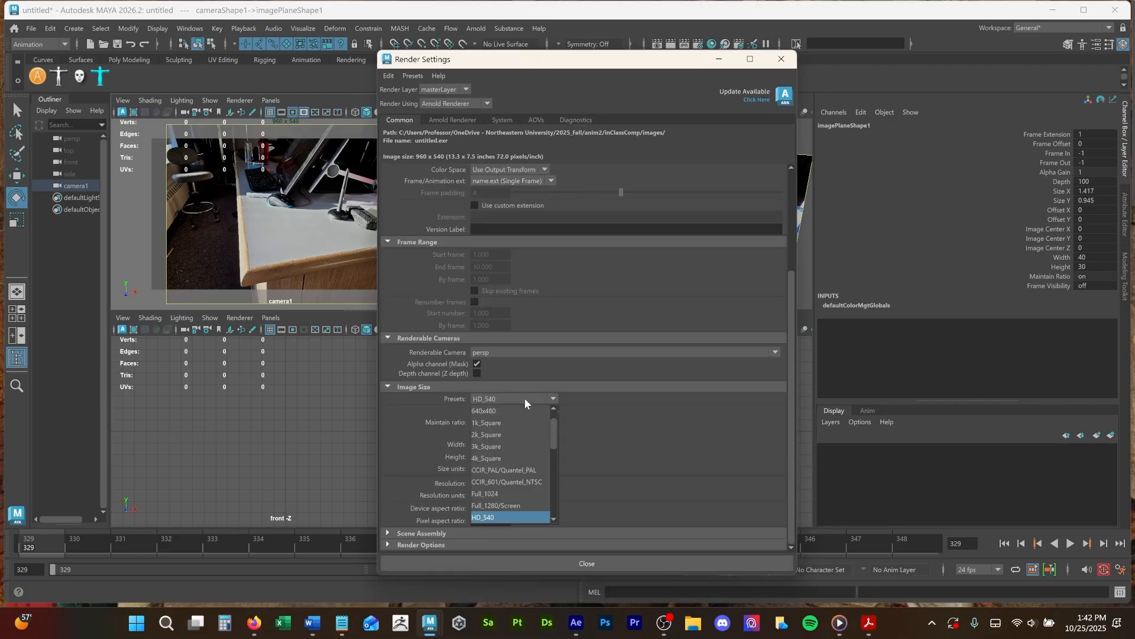
left_click(524, 399)
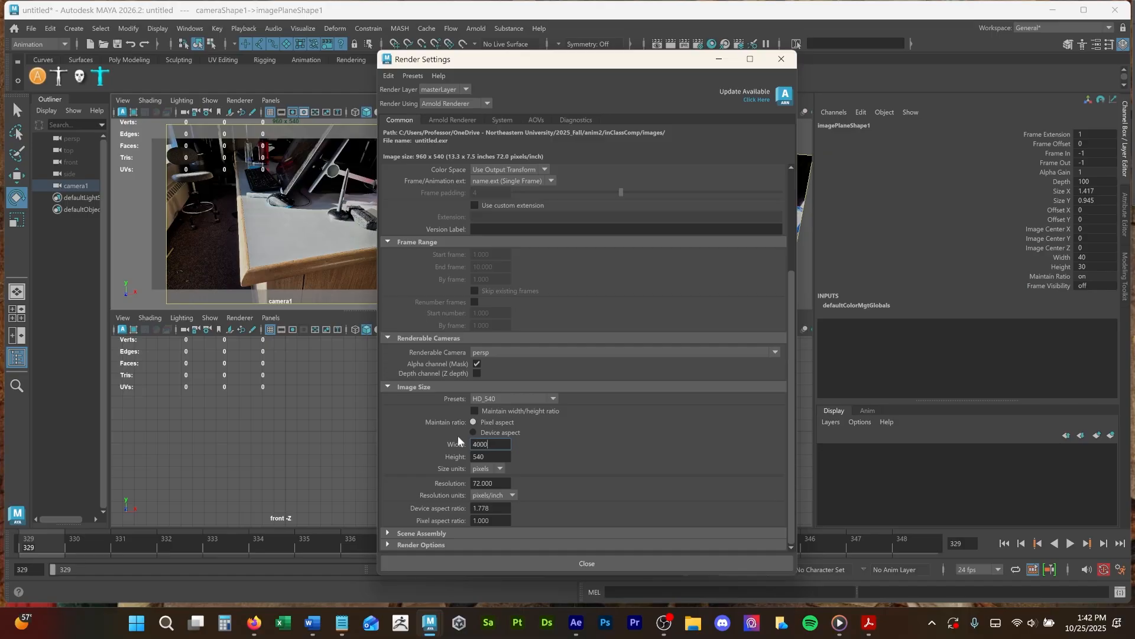
type("4000")
key("Tab")
type("30")
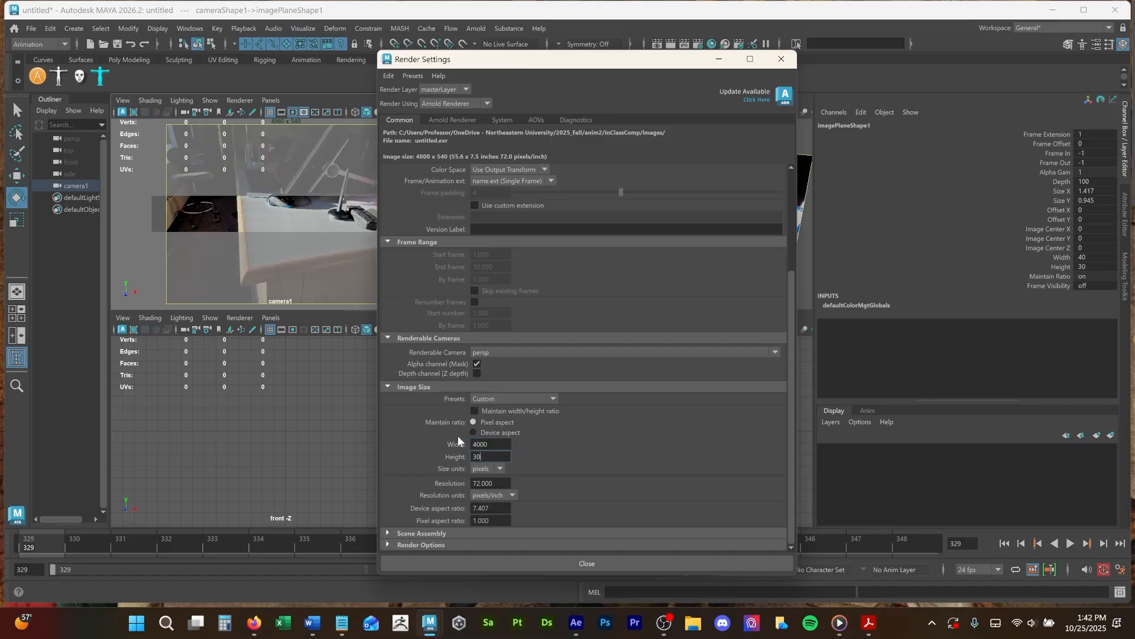
type("0")
key("Return")
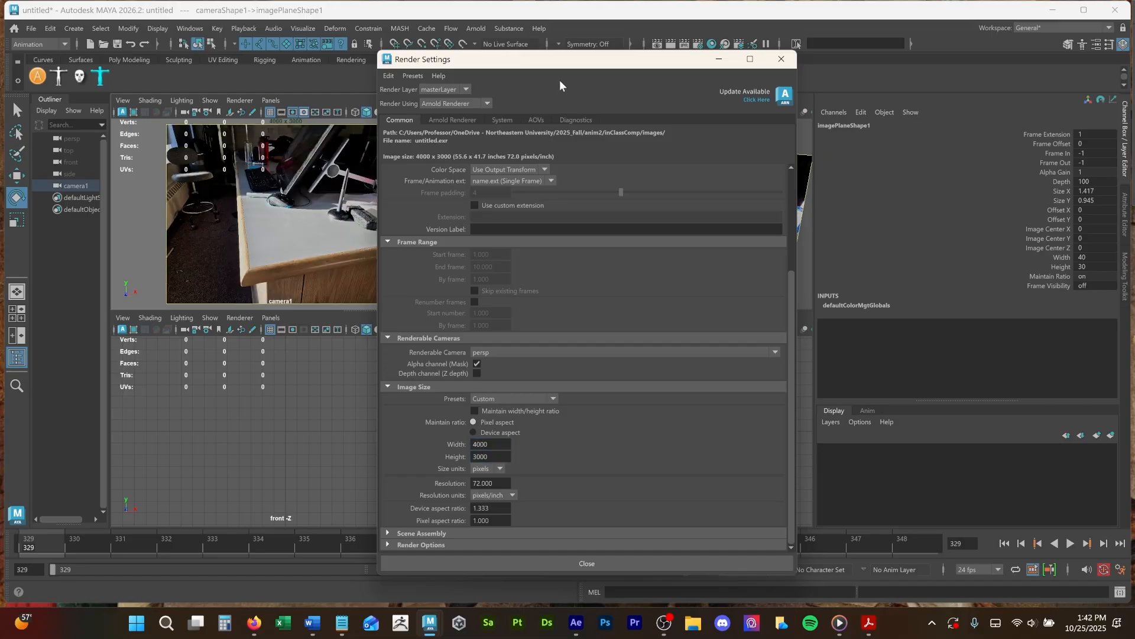
left_click_drag(560, 59, 784, 69)
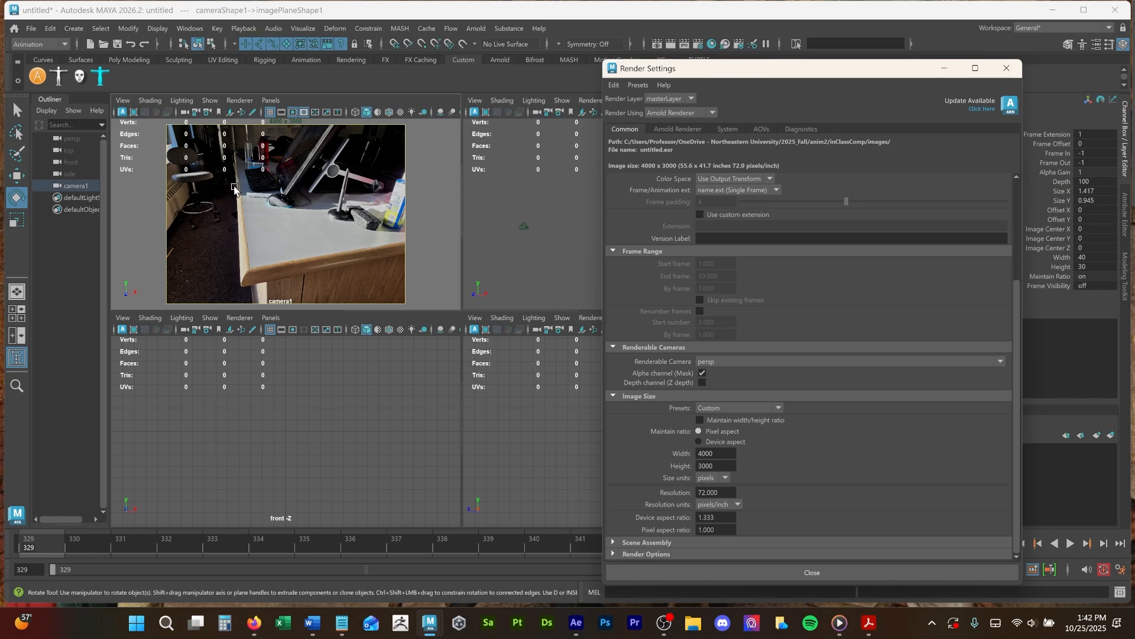
Show the film gate in the camera1 view and check the device aspect ratio in the render settings.
left_click(281, 112)
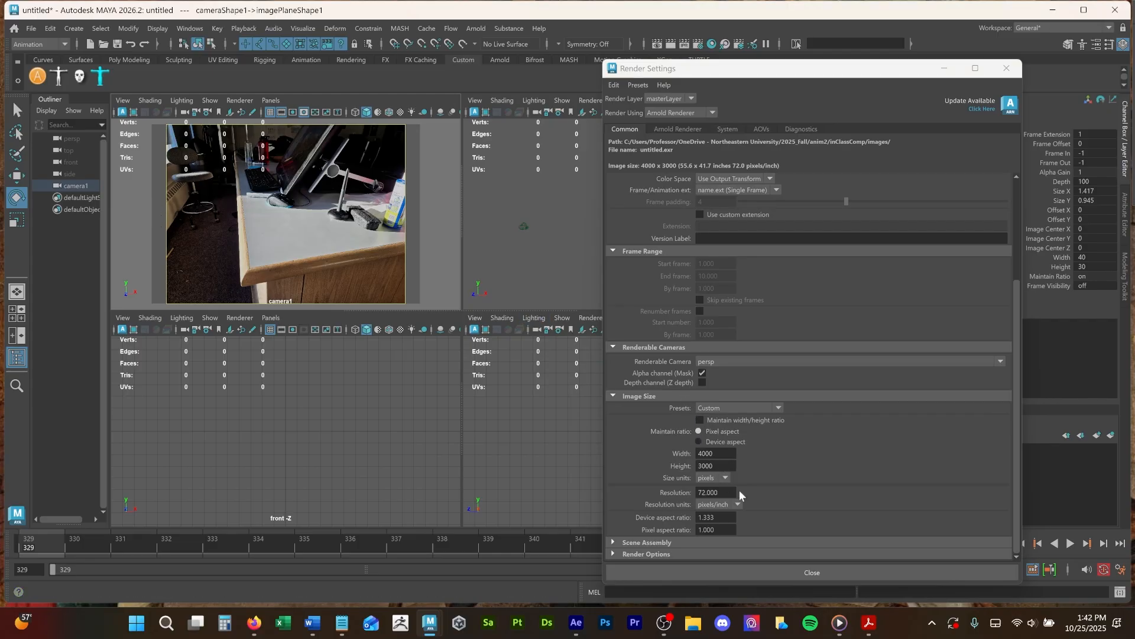
left_click(720, 520)
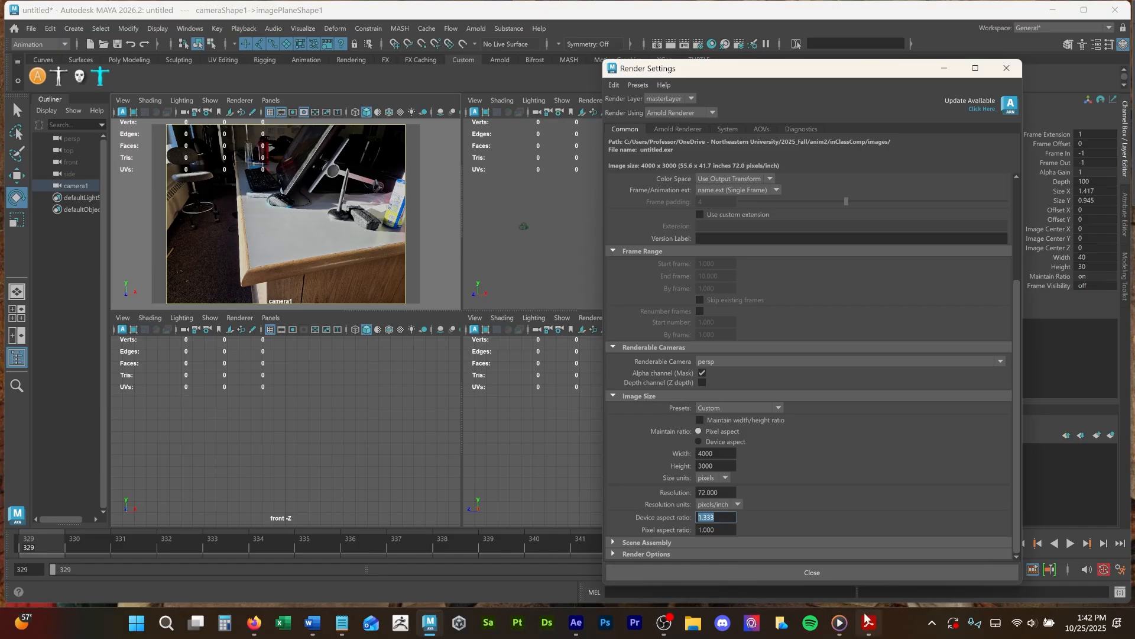
left_click(1007, 68)
Set camera1's Film Aspect Ratio to 1.333 in its Film Back attributes.
left_click(1125, 214)
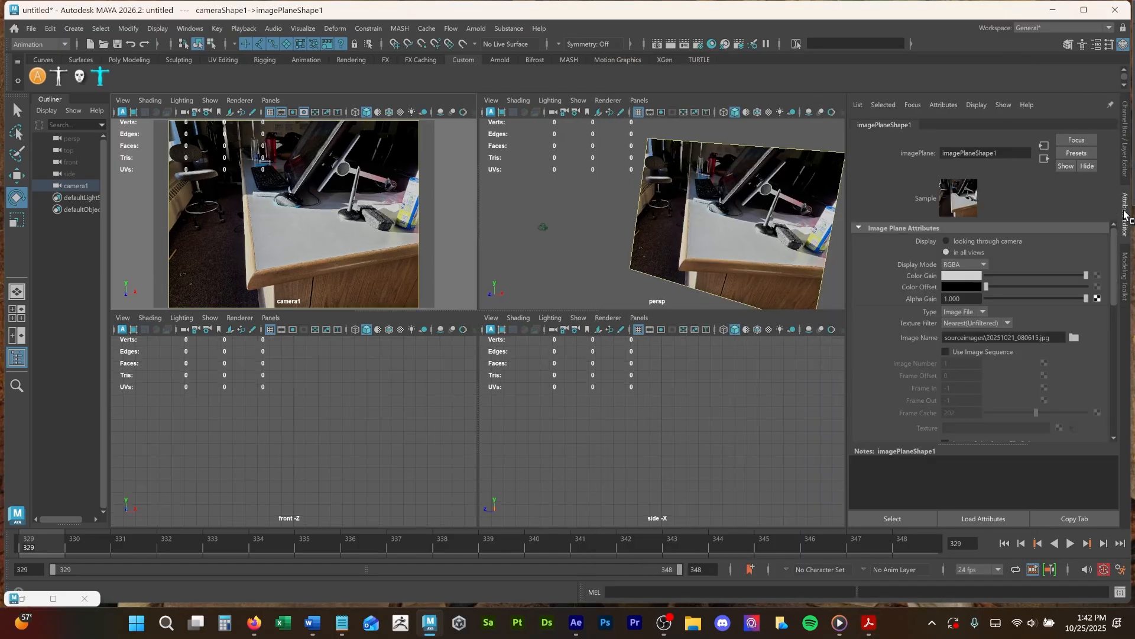
left_click(59, 186)
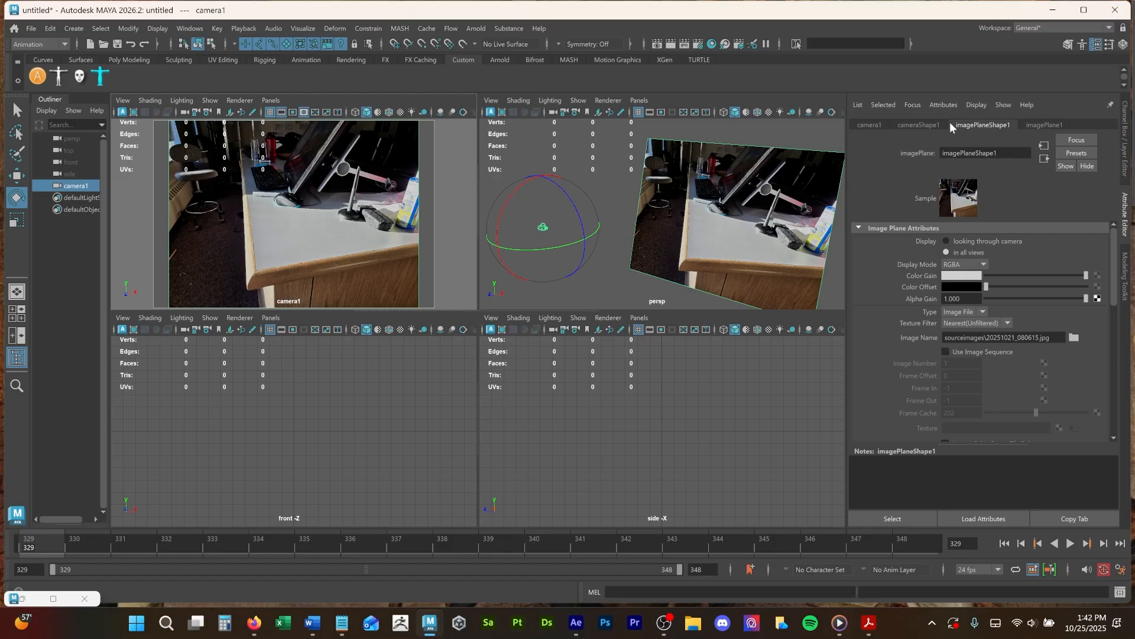
left_click(918, 125)
scroll(956, 273, "down", 3)
left_click(962, 286)
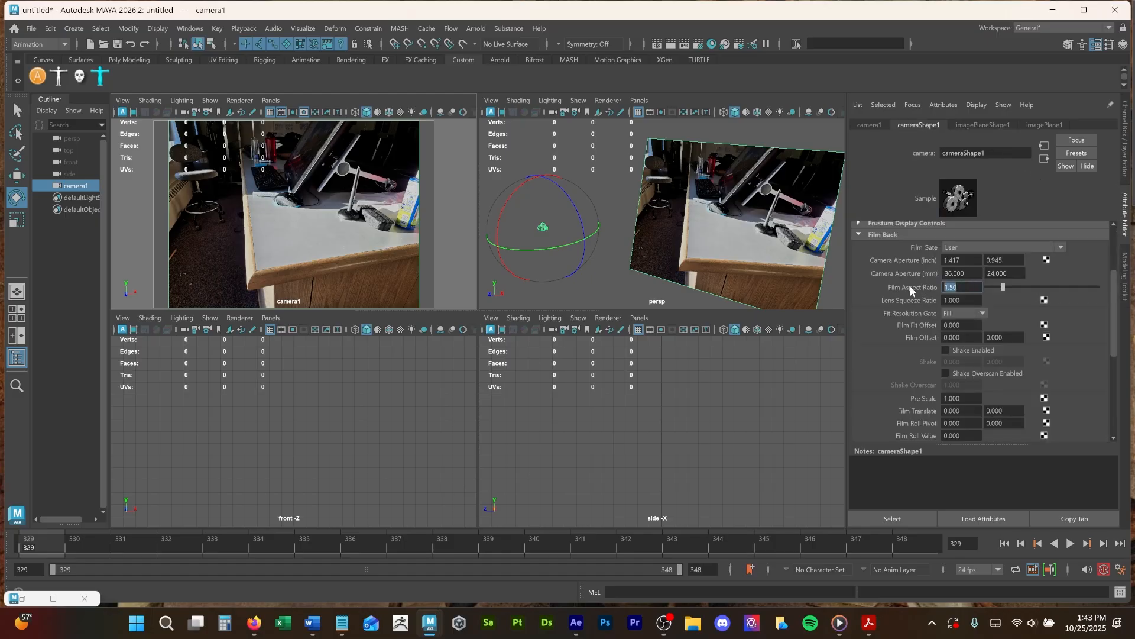
type("1.333")
key("Return")
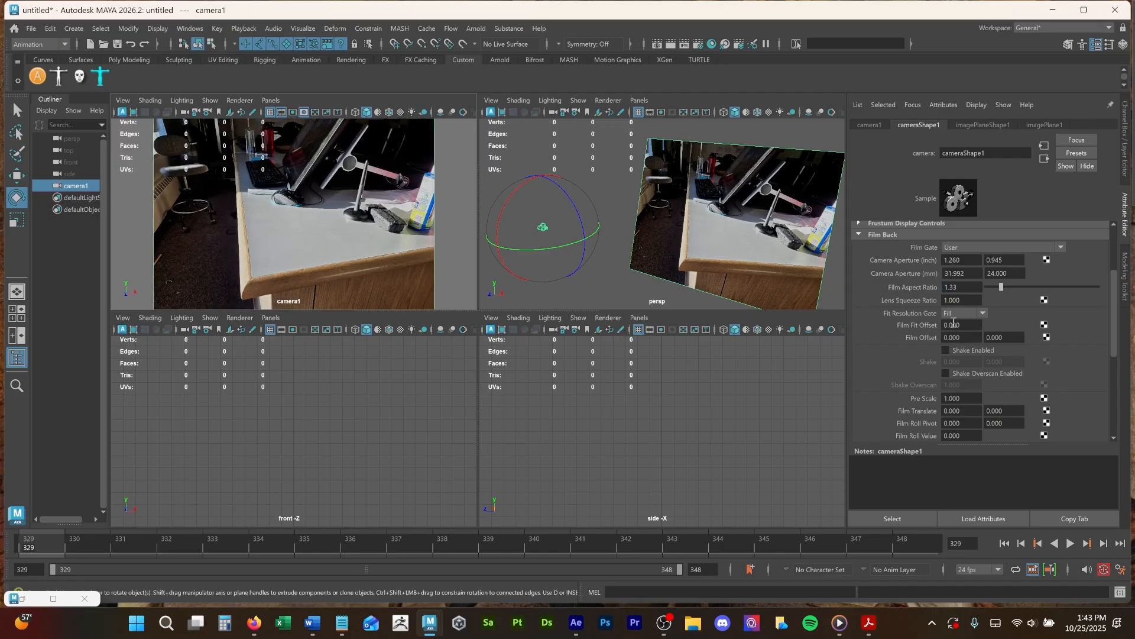
Fit camera1's image plane to the resolution gate with the Fill option and toggle the gate display to check the framing.
scroll(958, 327, "down", 3)
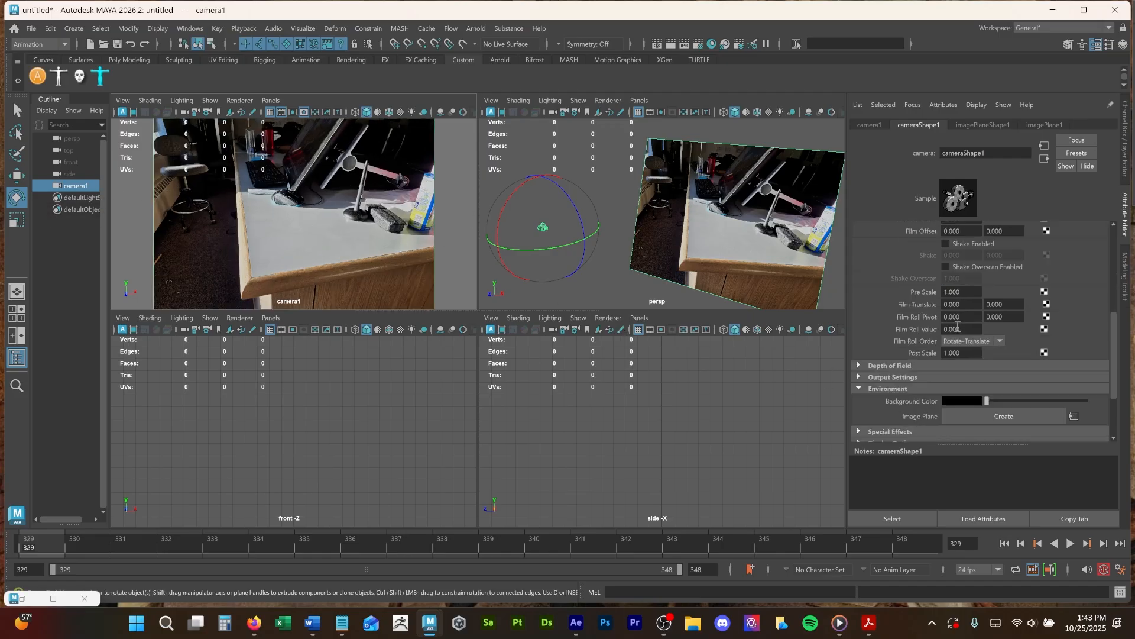
left_click(1075, 417)
scroll(1007, 343, "down", 3)
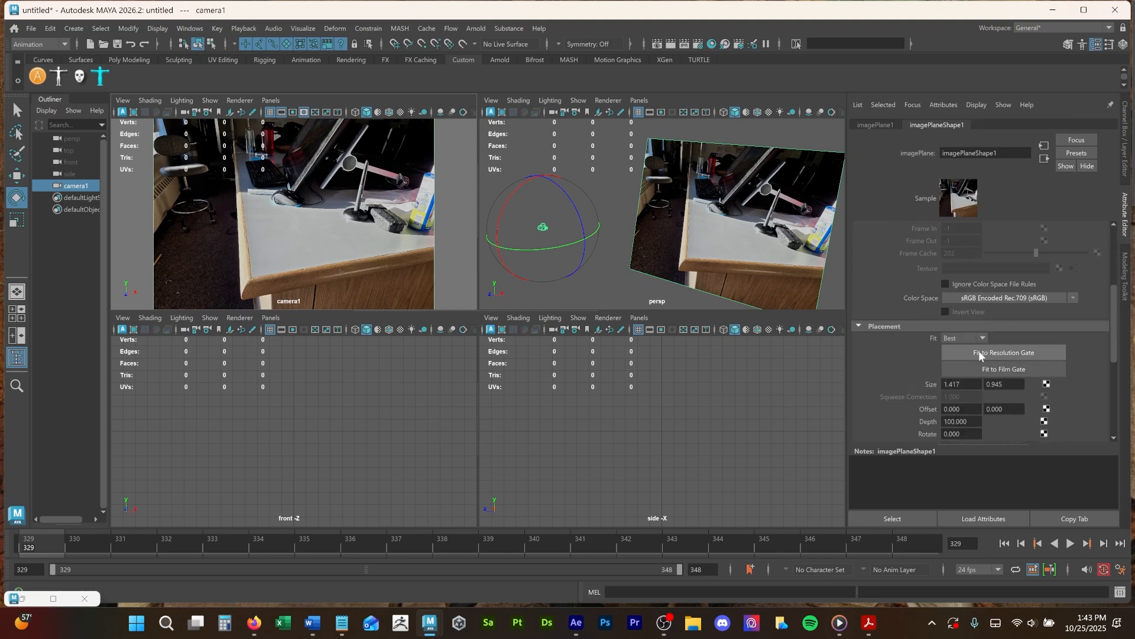
left_click(980, 353)
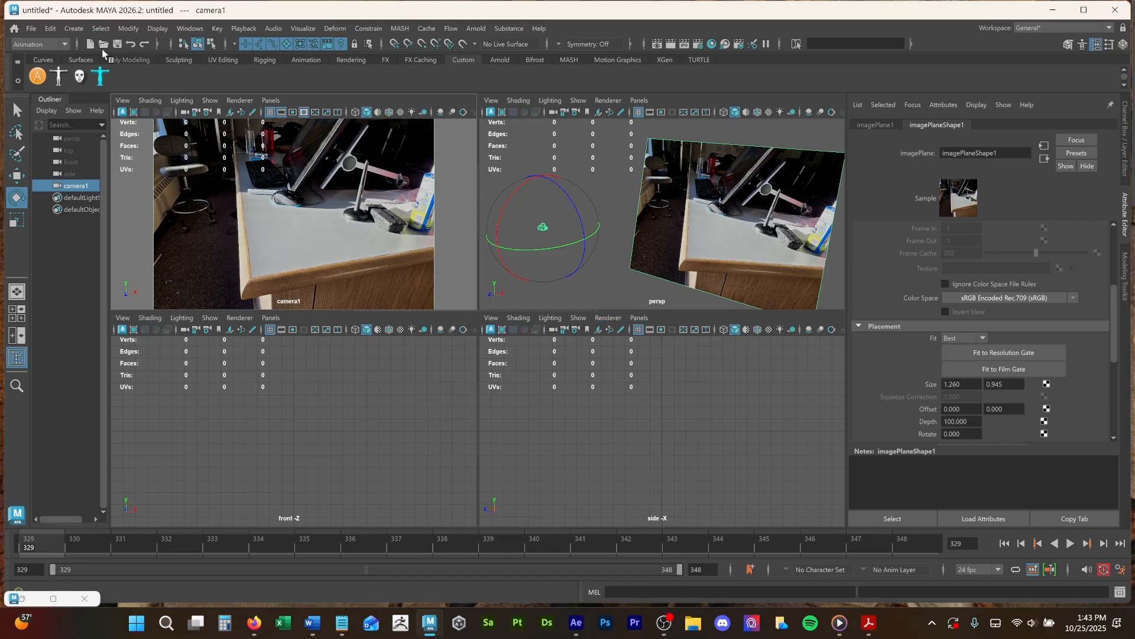
left_click(303, 110)
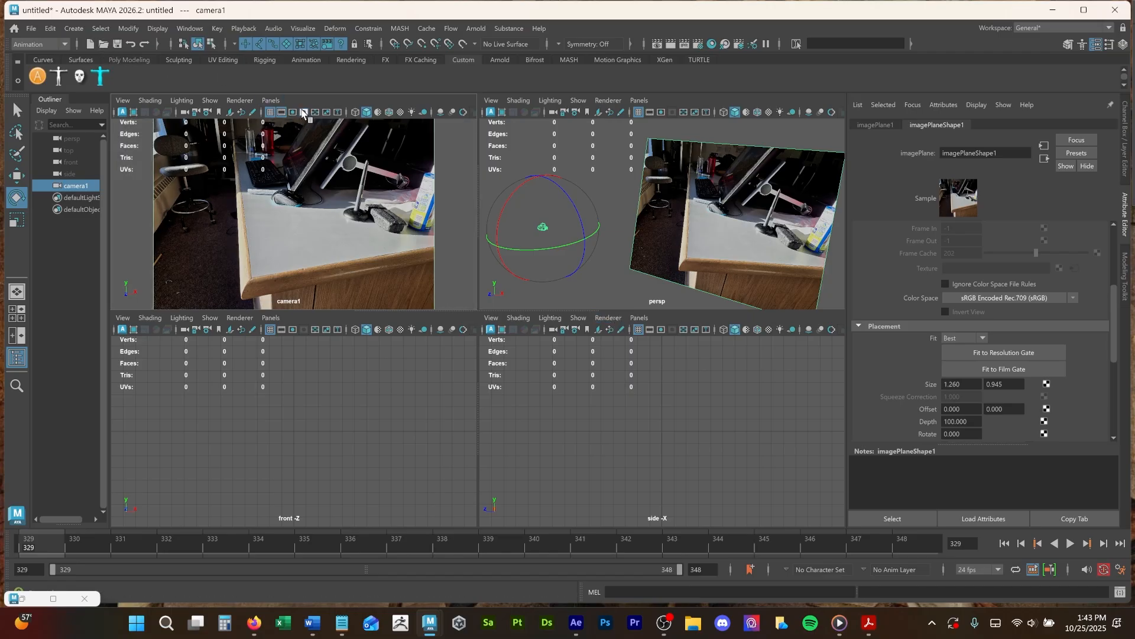
left_click(303, 110)
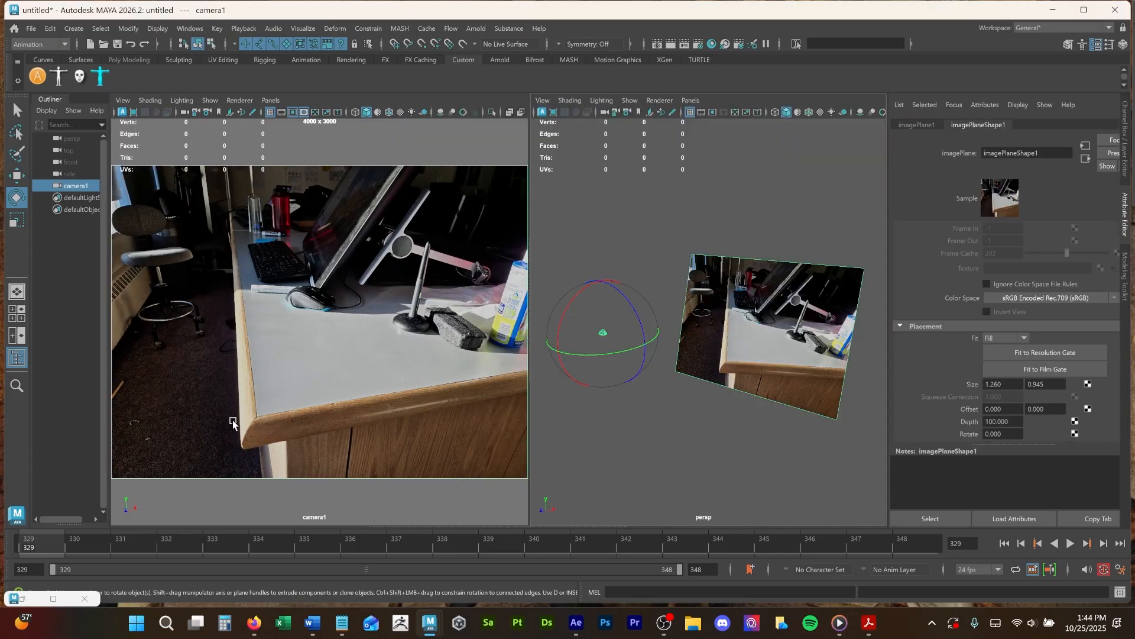
Create a polygon cube and raise it to the height of camera1.
left_click(74, 28)
mouse_move(93, 77)
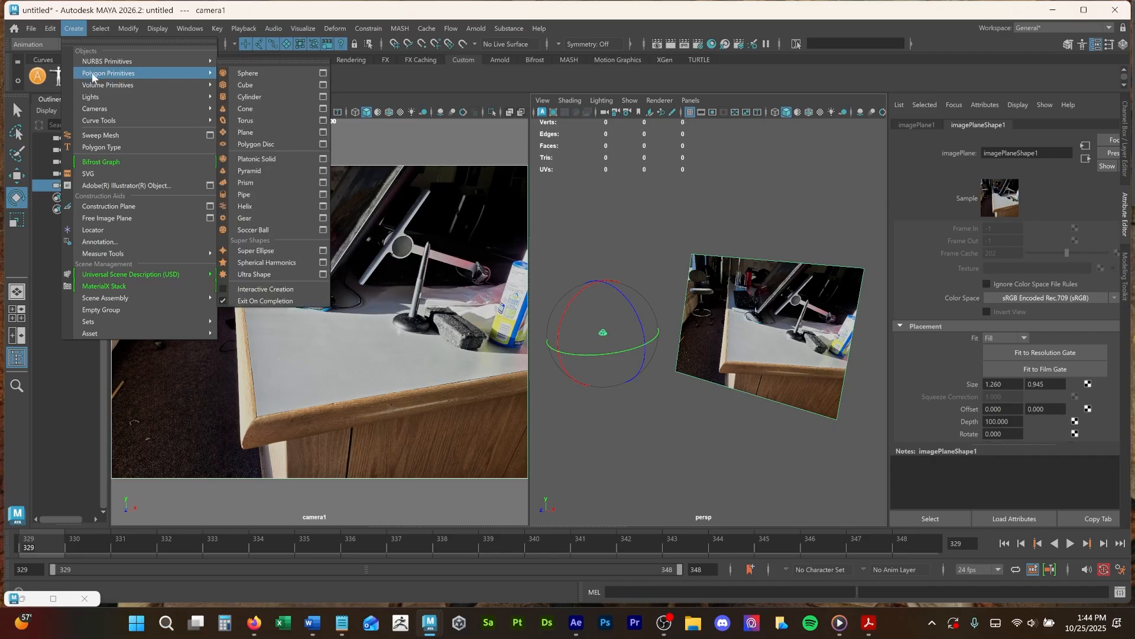
left_click(267, 83)
key("w")
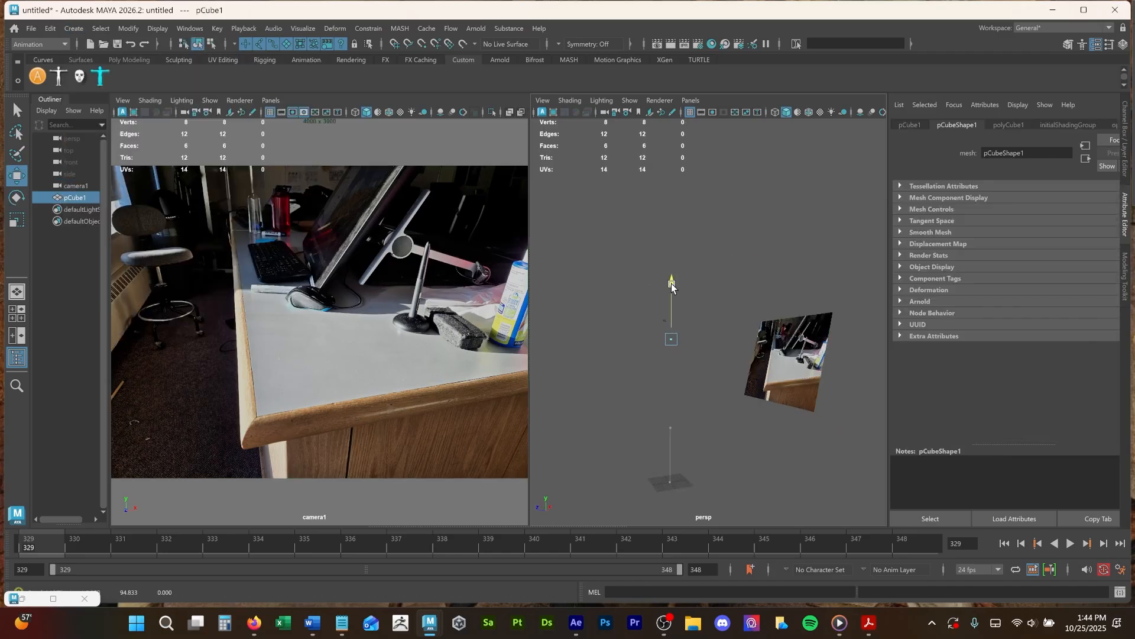
Scale the cube up, flatten it into a thin slab, and move it between camera1 and the image plane.
key("r")
left_click_drag(673, 338, 753, 349)
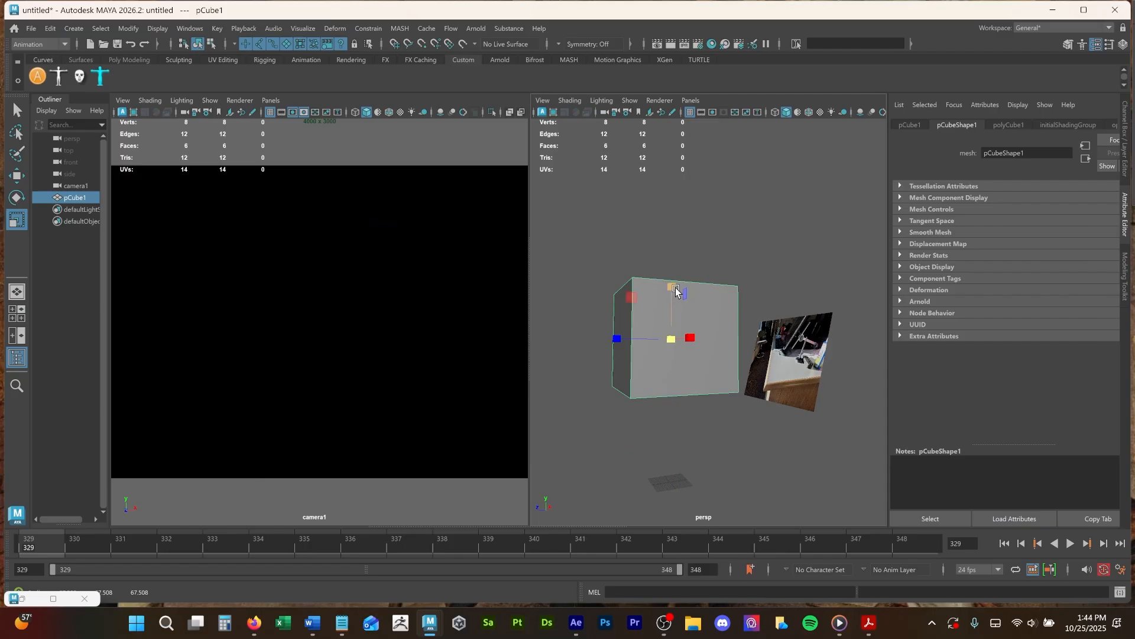
left_click_drag(676, 289, 700, 339)
key("w")
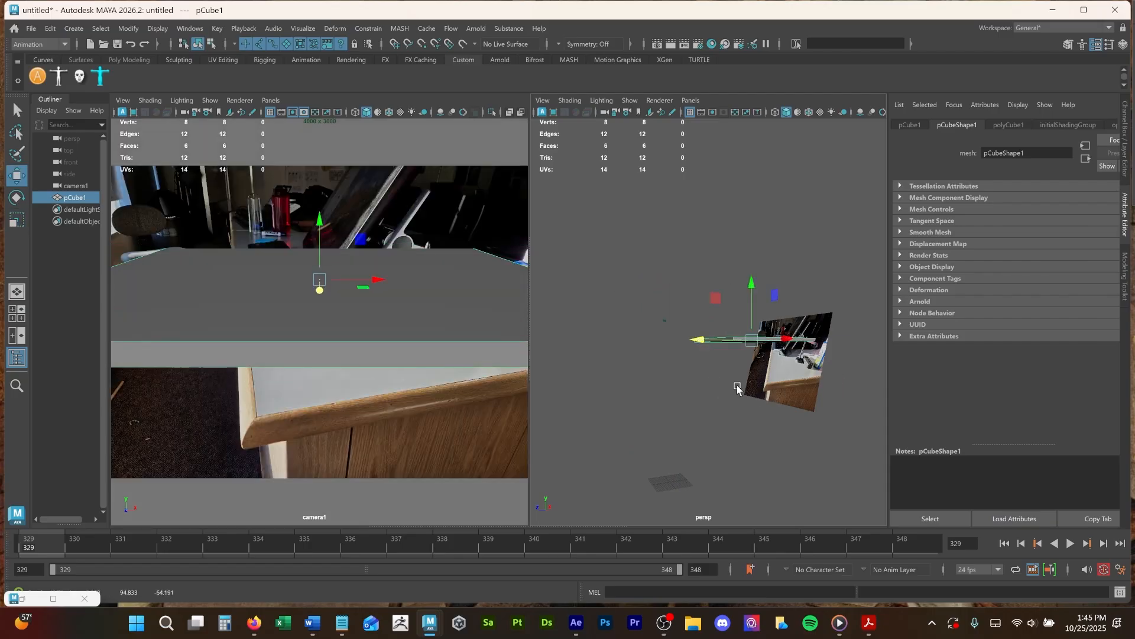
Increase the Depth of camera1's image plane to push the photo farther behind the slab.
left_click(73, 187)
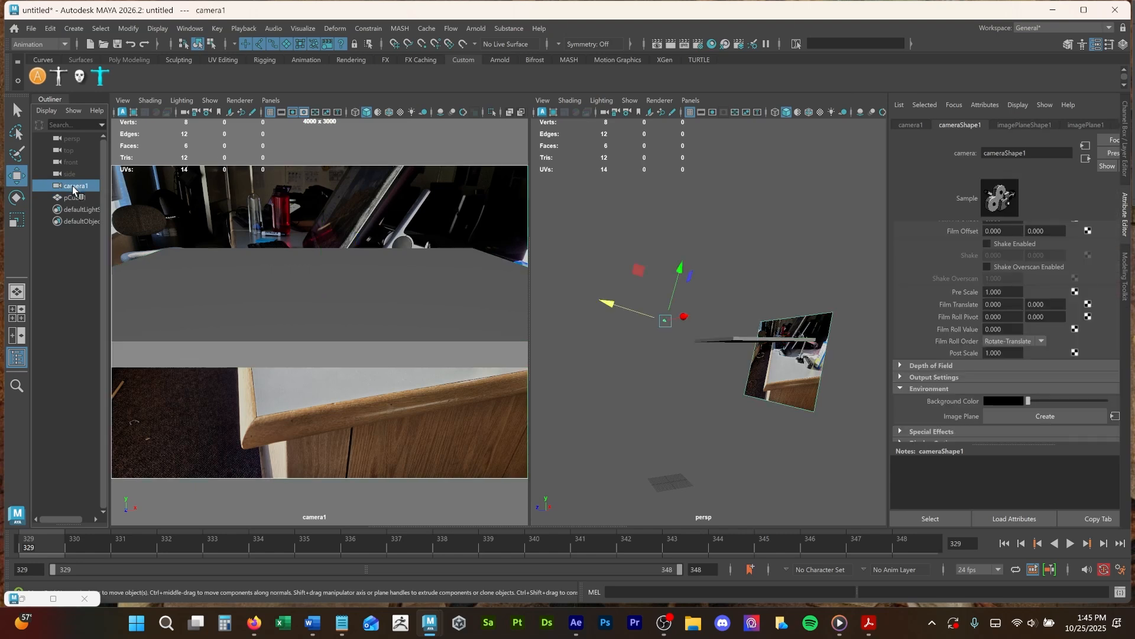
left_click(1114, 415)
left_click_drag(656, 413, 758, 321, "alt")
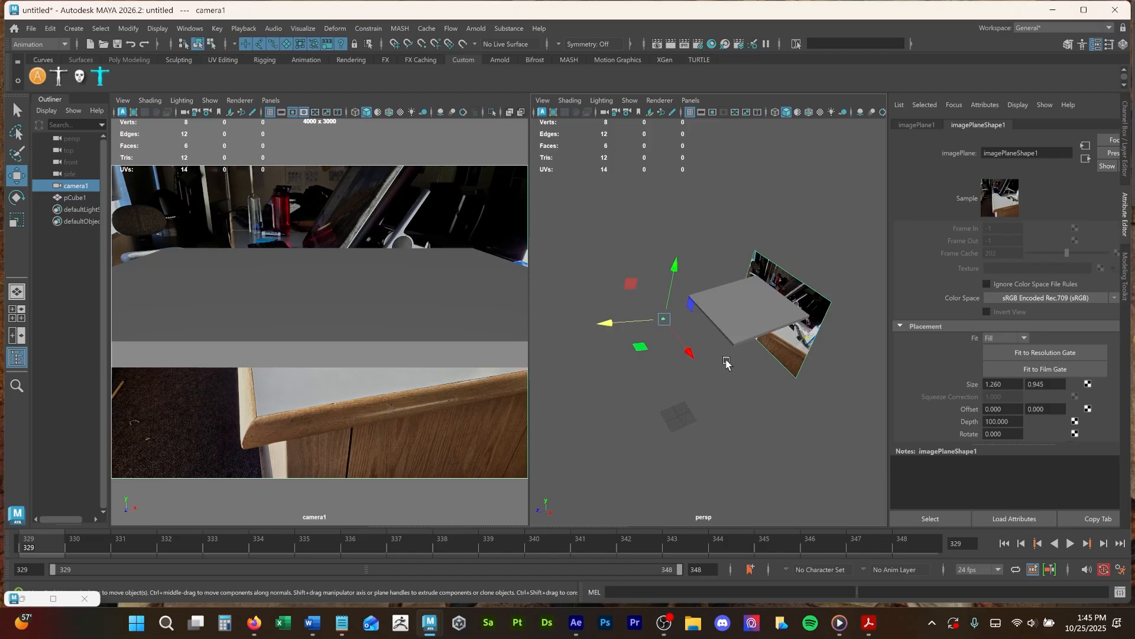
left_click_drag(1010, 422, 945, 435)
type("20")
key("Return")
Try to rotate the slab about its vertical axis to match the desk's angle in the photo.
left_click(730, 277)
middle_click_drag(773, 418, 792, 485)
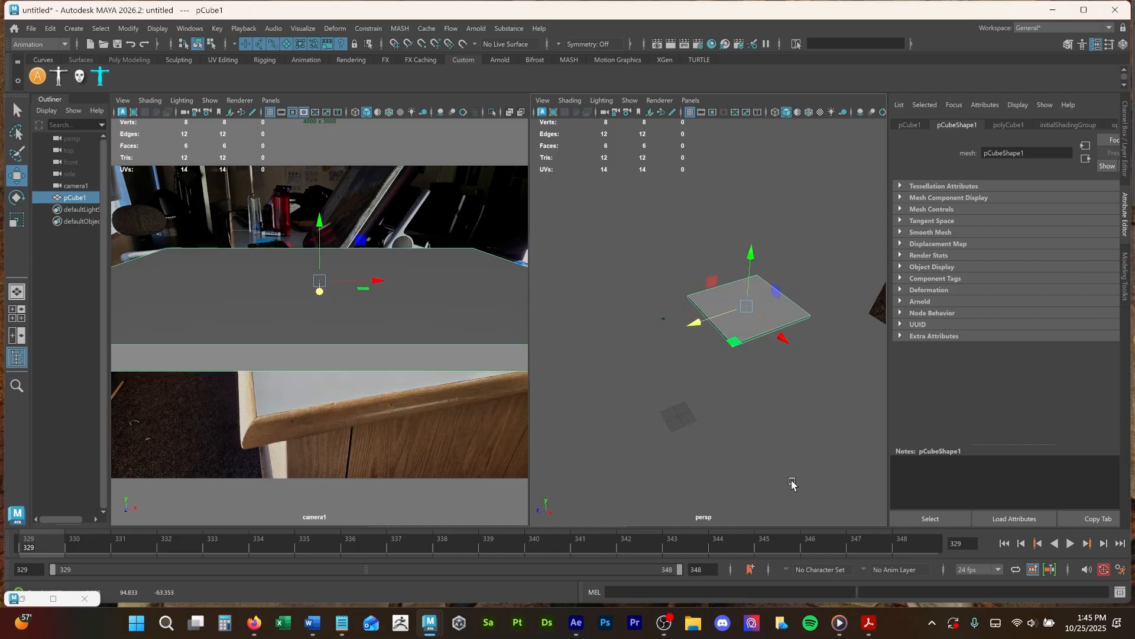
key("e")
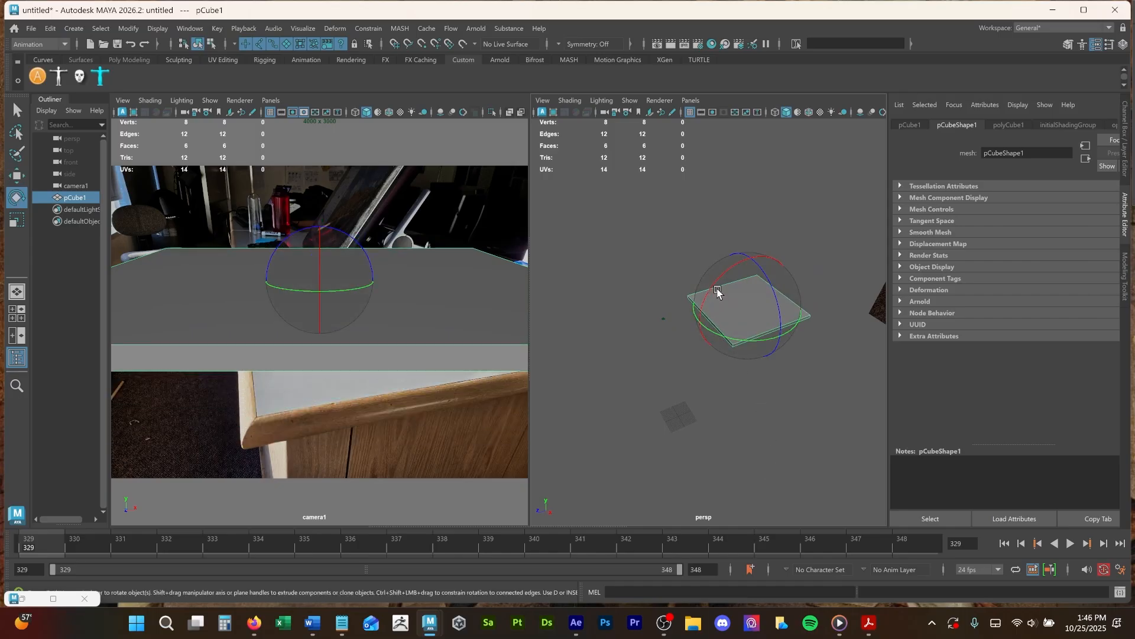
left_click_drag(714, 282, 746, 348)
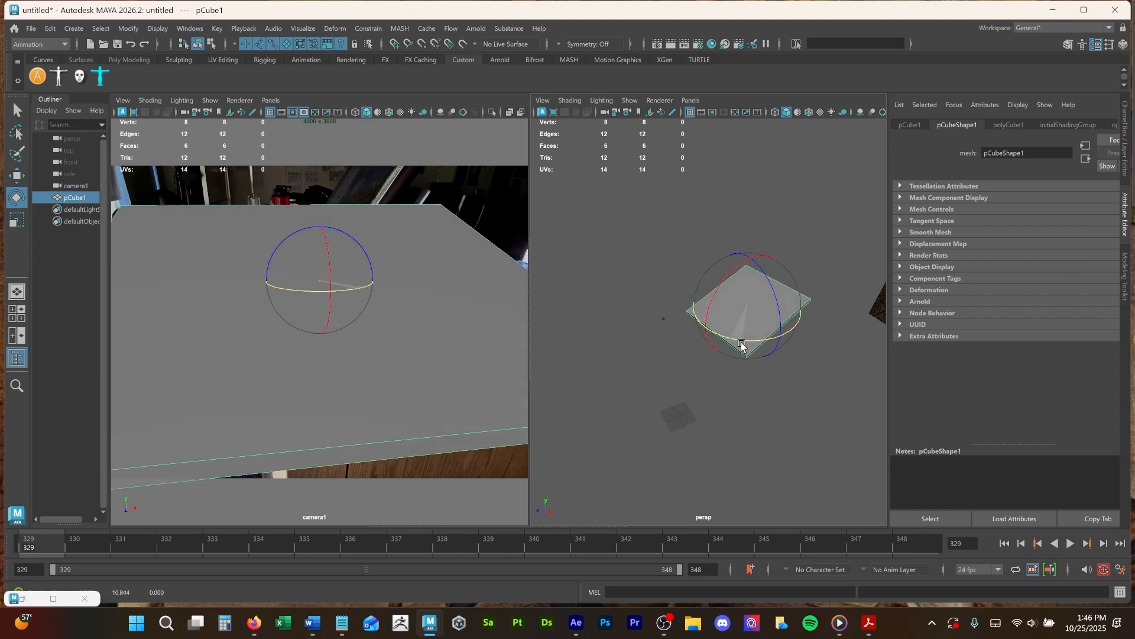
Try to shift the slab sideways along its X axis in wireframe display until its edge meets the desk's side edge.
key("w")
key("4")
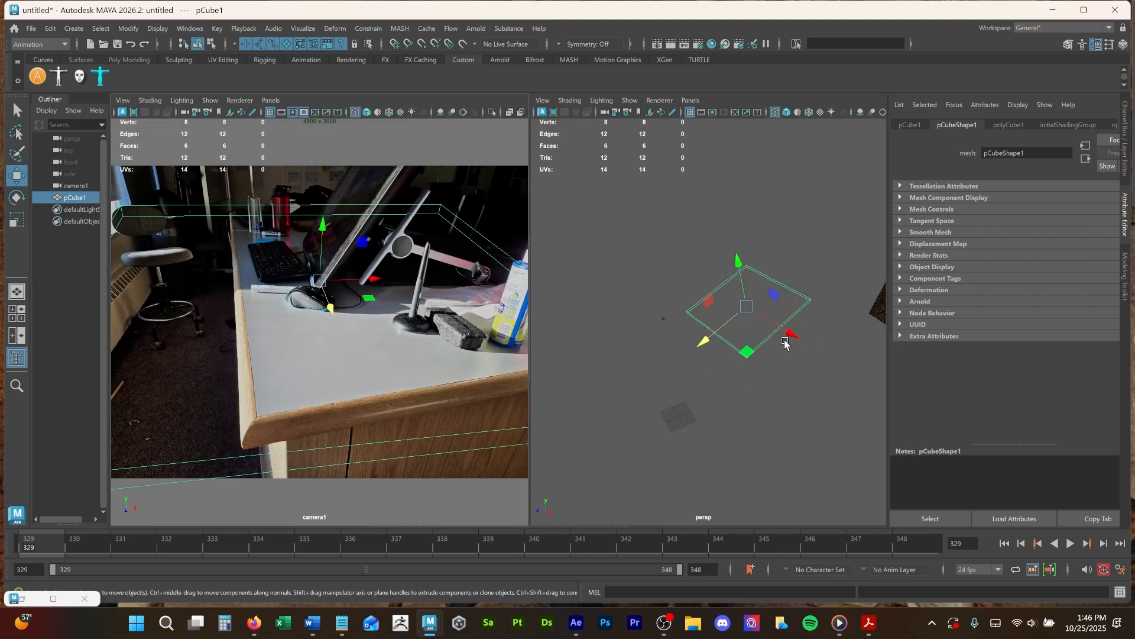
left_click_drag(792, 339, 816, 355)
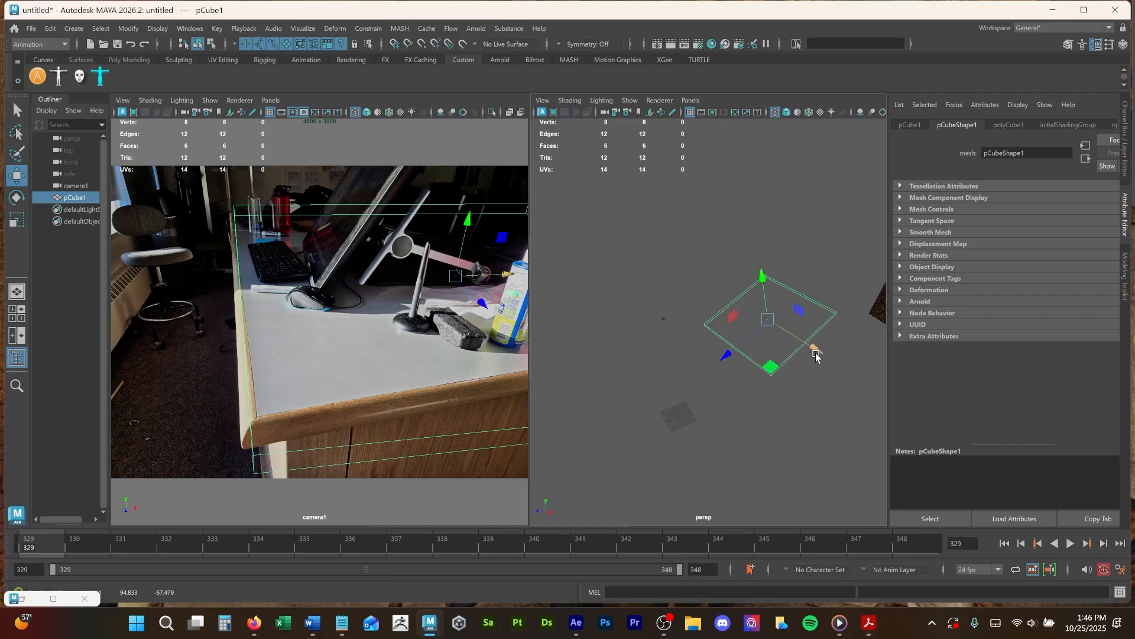
key("e")
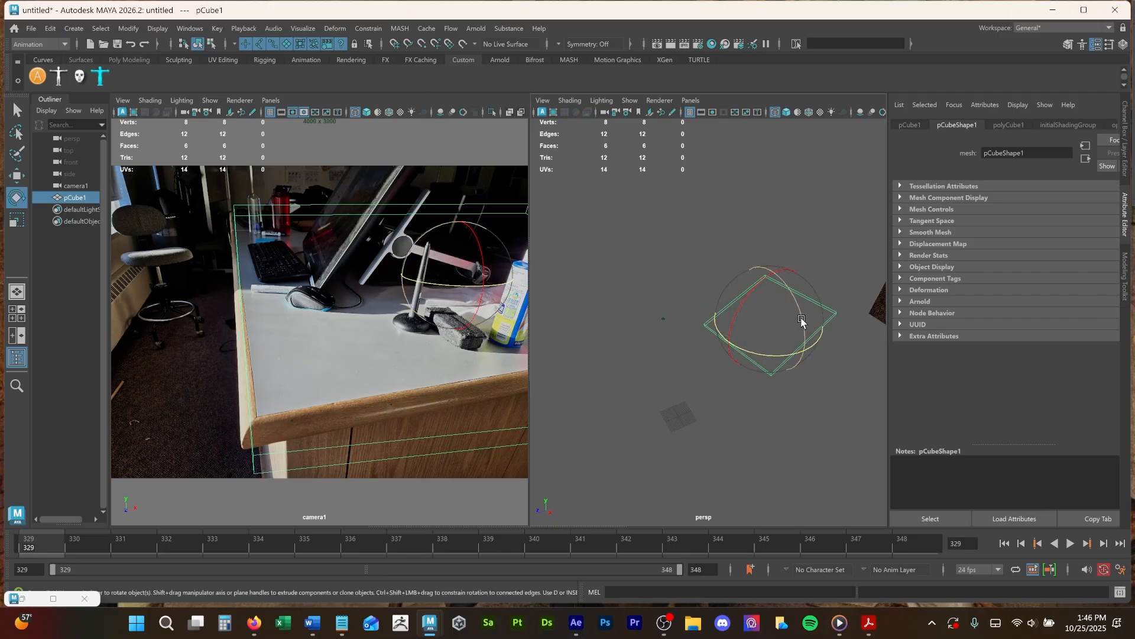
left_click(802, 320)
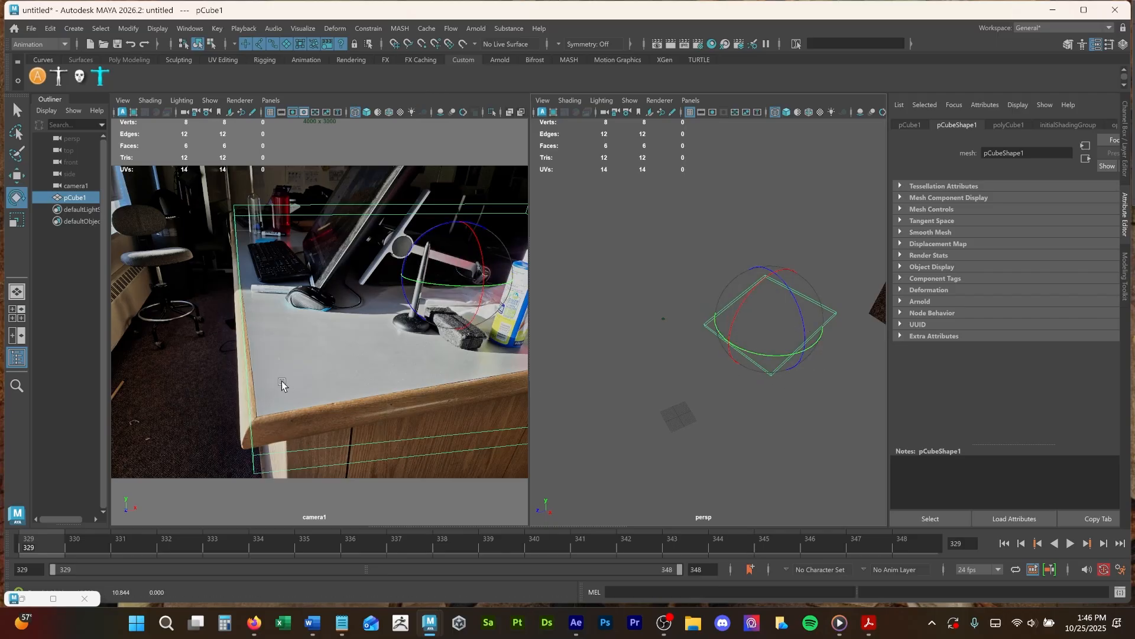
Undo the slab's recent moves and rotation.
key("ctrl+z")
key("ctrl+z")
key("ctrl+z")
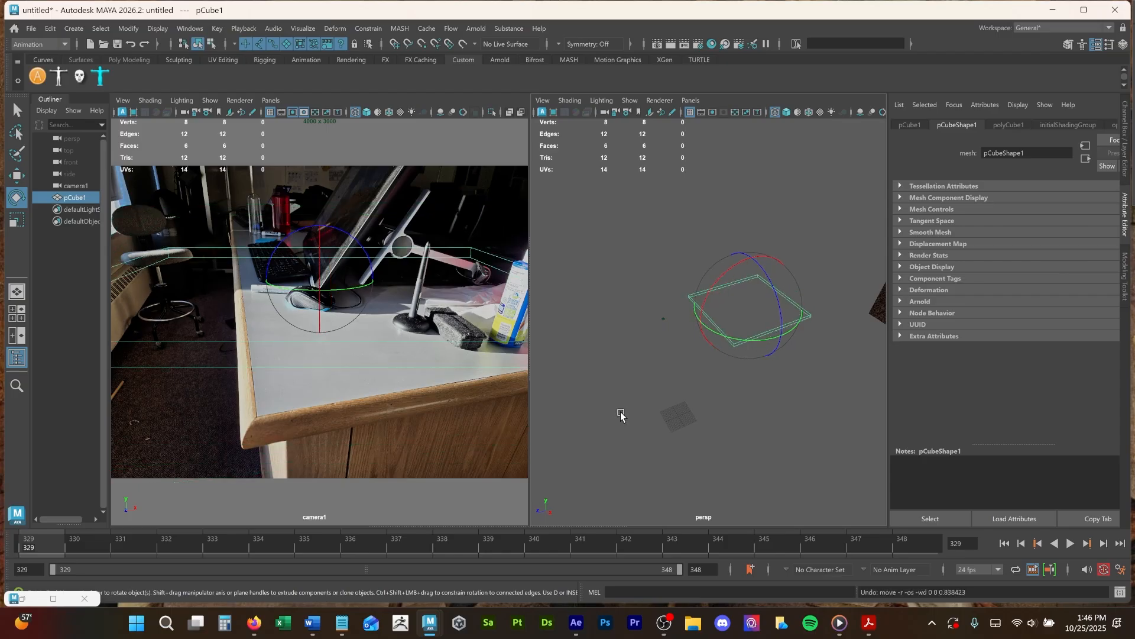
Select camera1 and reposition its view until the slab lines up with the desktop in the photo, checking in shaded display.
left_click(702, 352)
left_click_drag(624, 301, 665, 349)
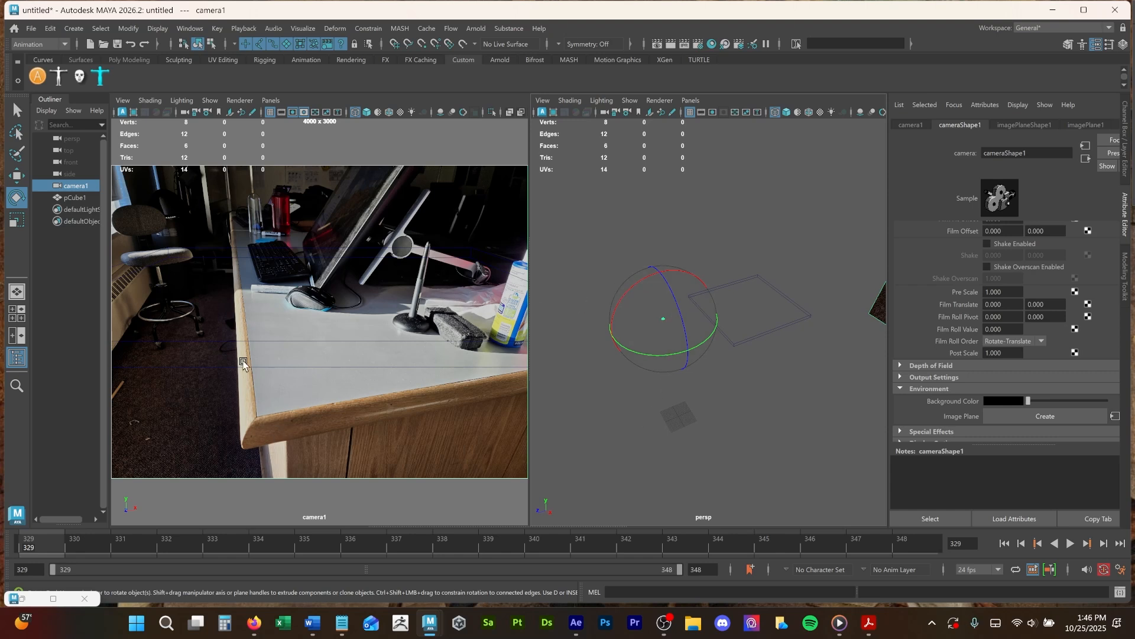
mouse_move(243, 362)
middle_mouse_down()
mouse_move(306, 363)
mouse_move(266, 354)
mouse_move(284, 317)
mouse_move(366, 420)
mouse_move(450, 461)
mouse_move(325, 400)
mouse_move(436, 451)
middle_mouse_up()
key("5")
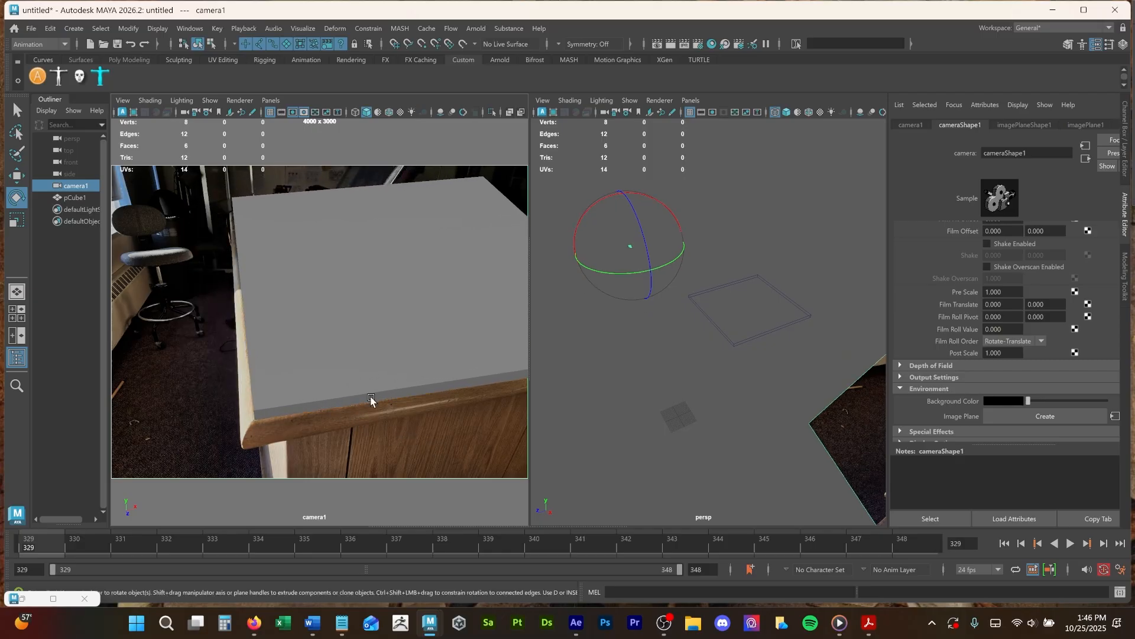
Bookmark the aligned camera1 view and return to the cameraView2 bookmark after a test shift of the camera.
left_click(220, 117)
left_click(306, 456)
middle_click_drag(311, 446, 310, 441)
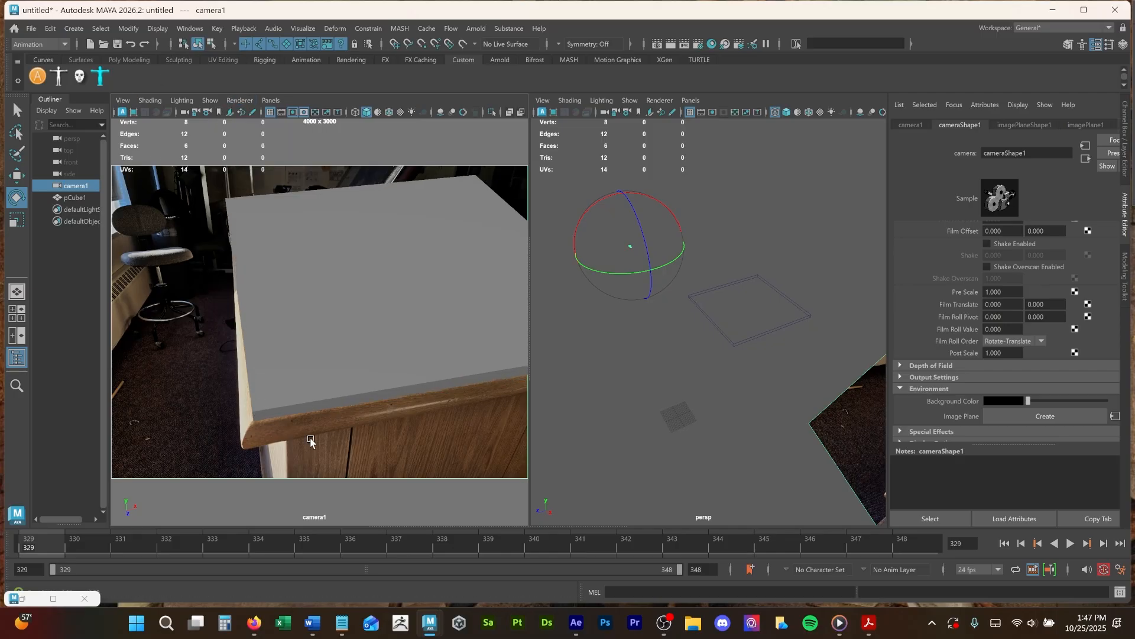
left_click_drag(311, 439, 311, 439, "alt")
left_click(219, 112)
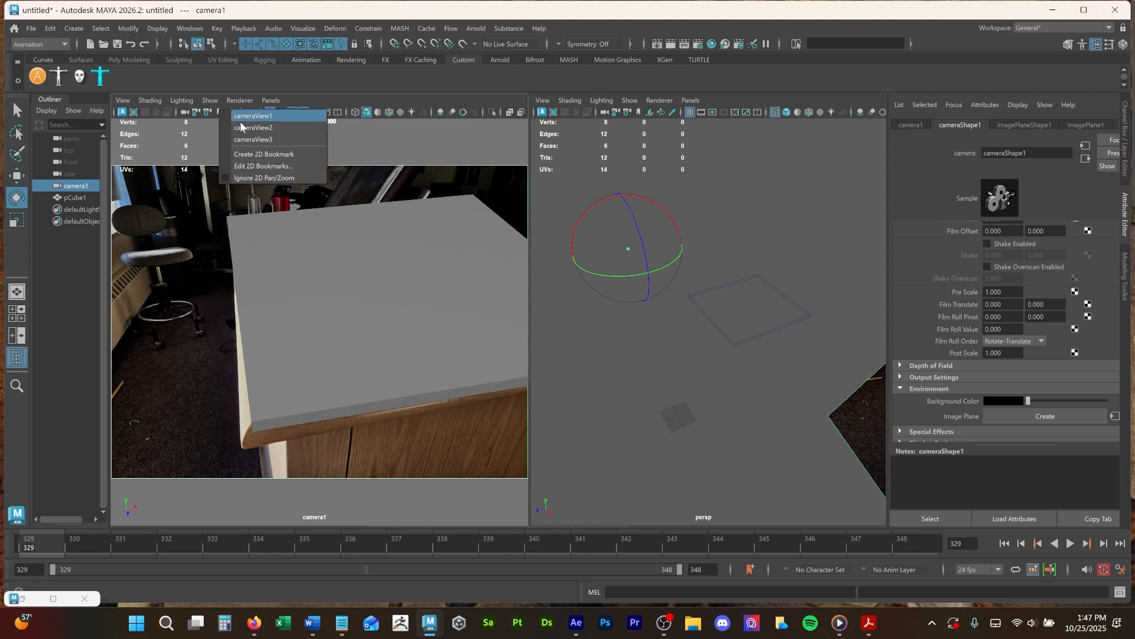
left_click(241, 127)
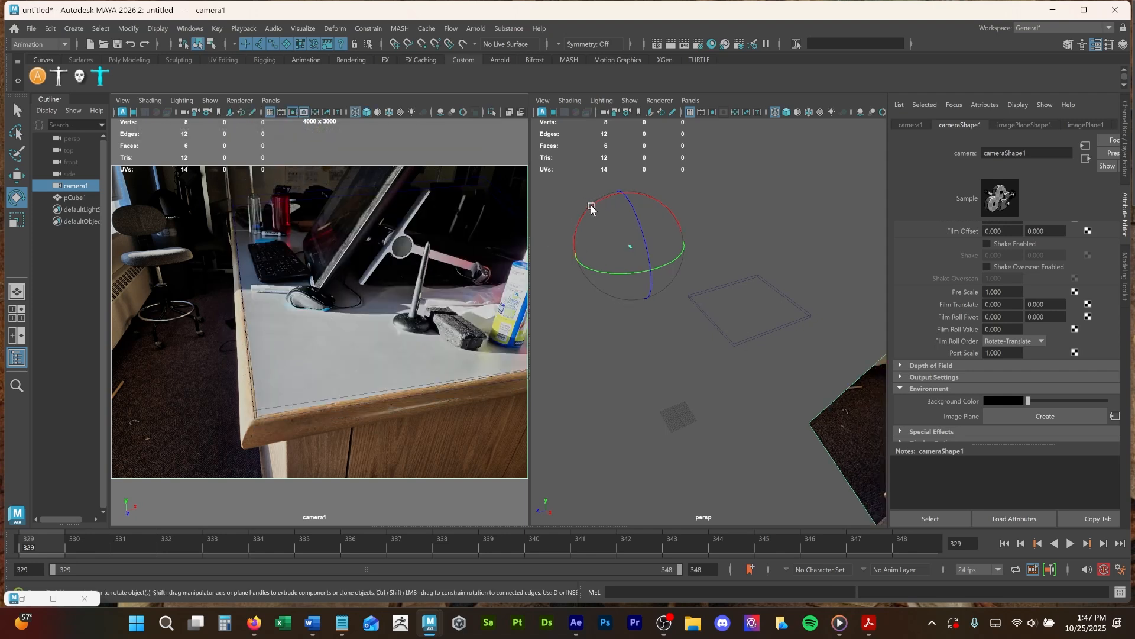
Frame camera1 in the perspective view and rotate it slightly about Y to fine-tune the slab against the desk edges.
left_click_drag(591, 207, 592, 207)
scroll(626, 341, "up", 5)
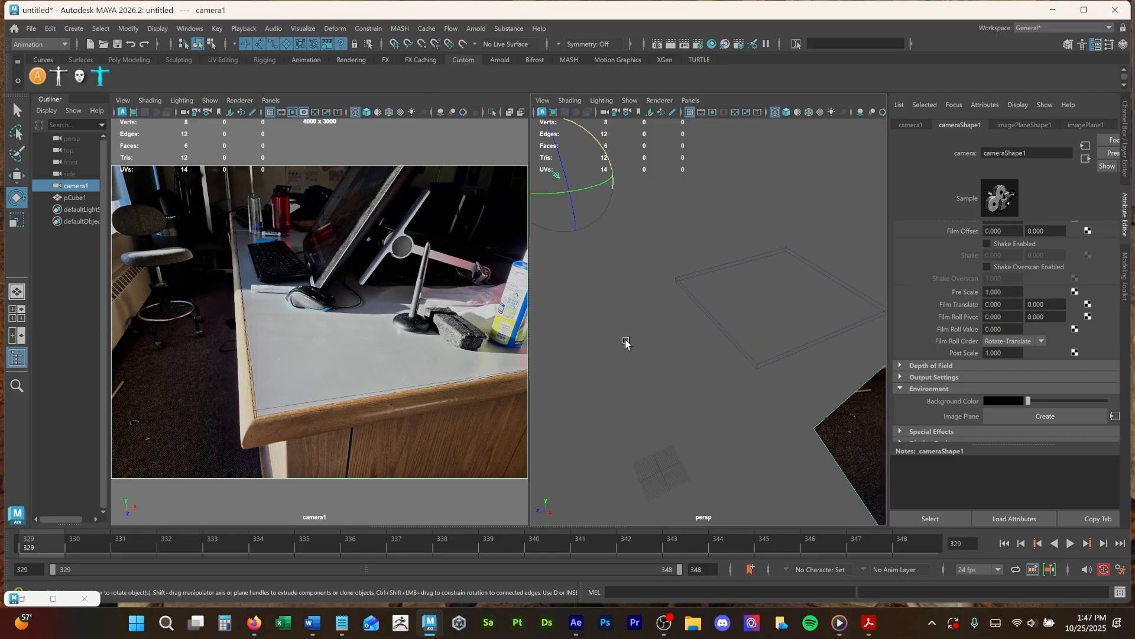
middle_click_drag(627, 341, 702, 369, "alt")
key("f")
left_click_drag(676, 293, 674, 353)
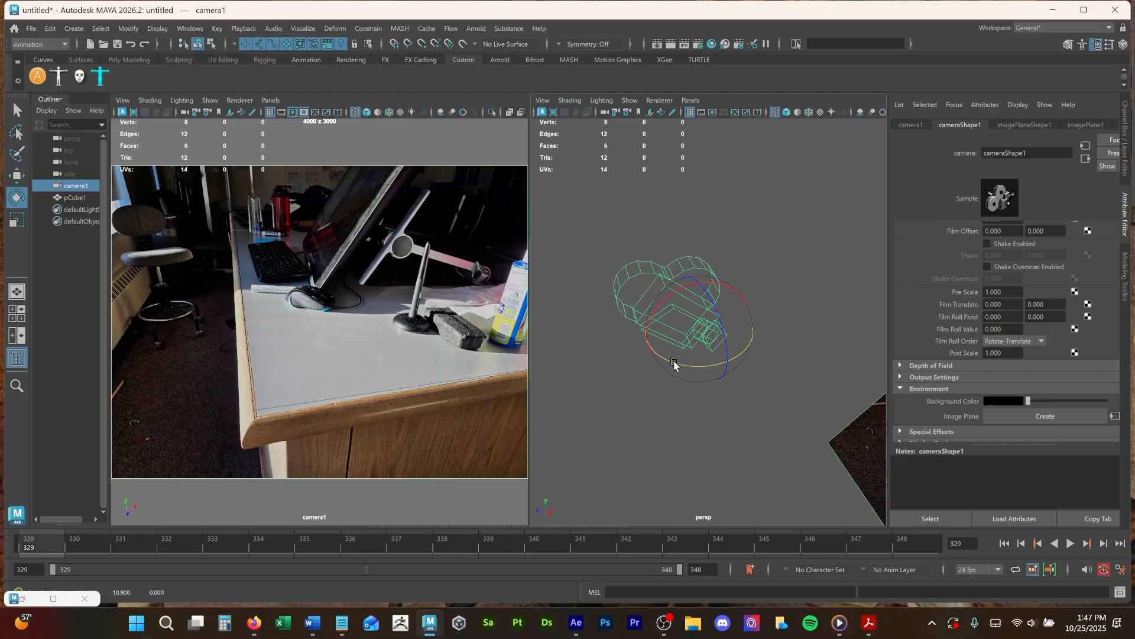
mouse_move(674, 365)
left_mouse_down()
mouse_move(663, 362)
mouse_move(672, 365)
left_mouse_up()
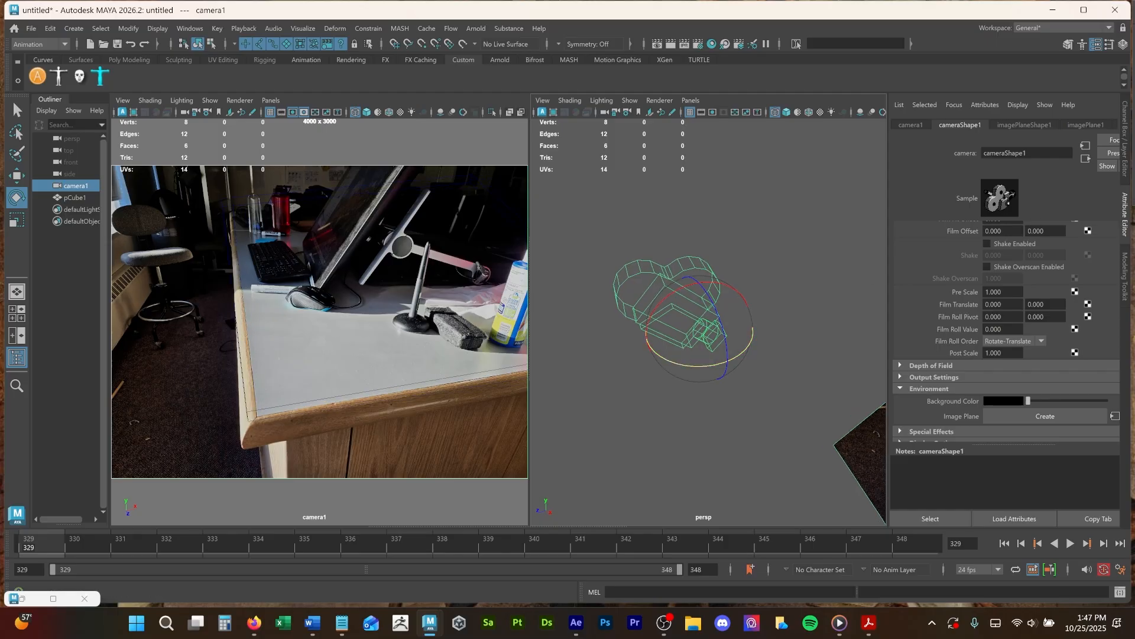
Check the alignment in shaded display and set camera1's Rotate Y to -11.
left_click(1125, 142)
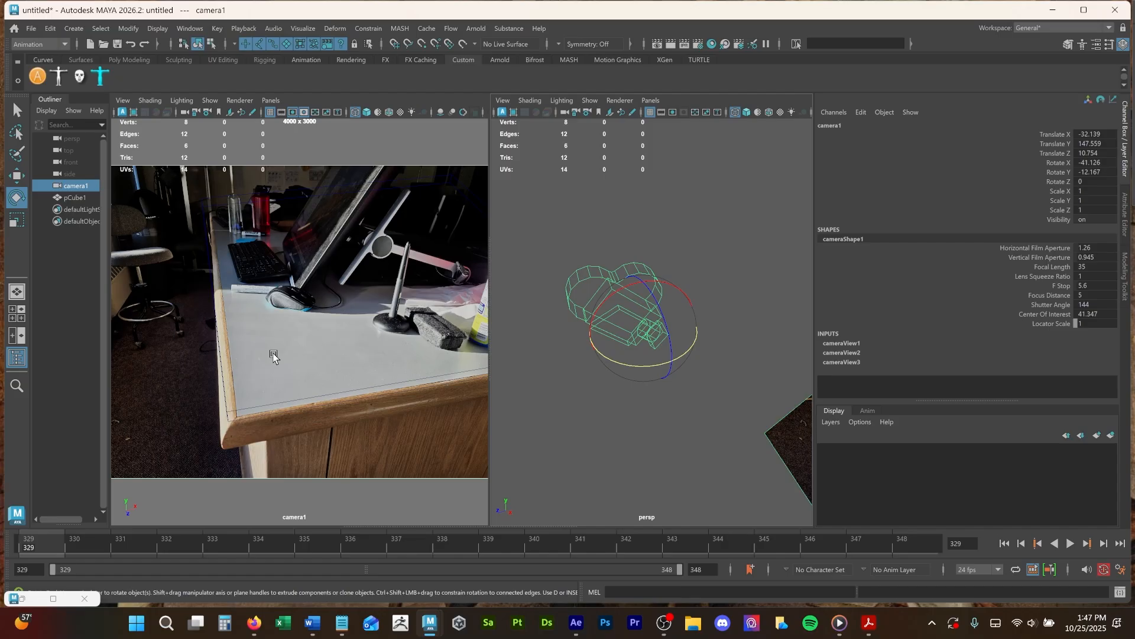
key("5")
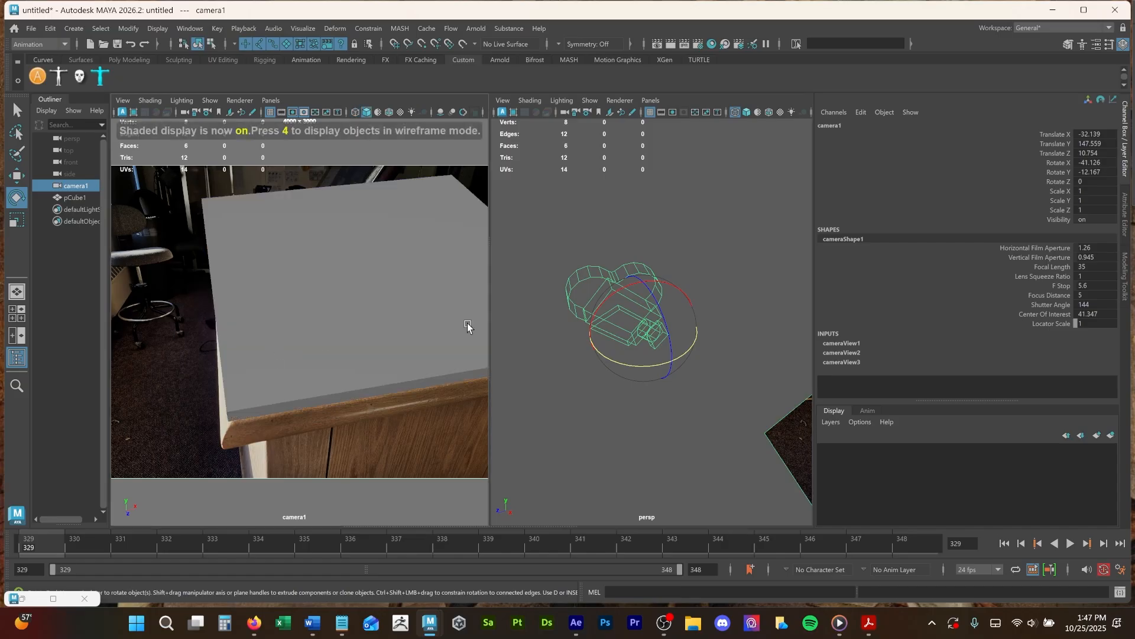
left_click_drag(630, 366, 636, 369)
double_click(1103, 173)
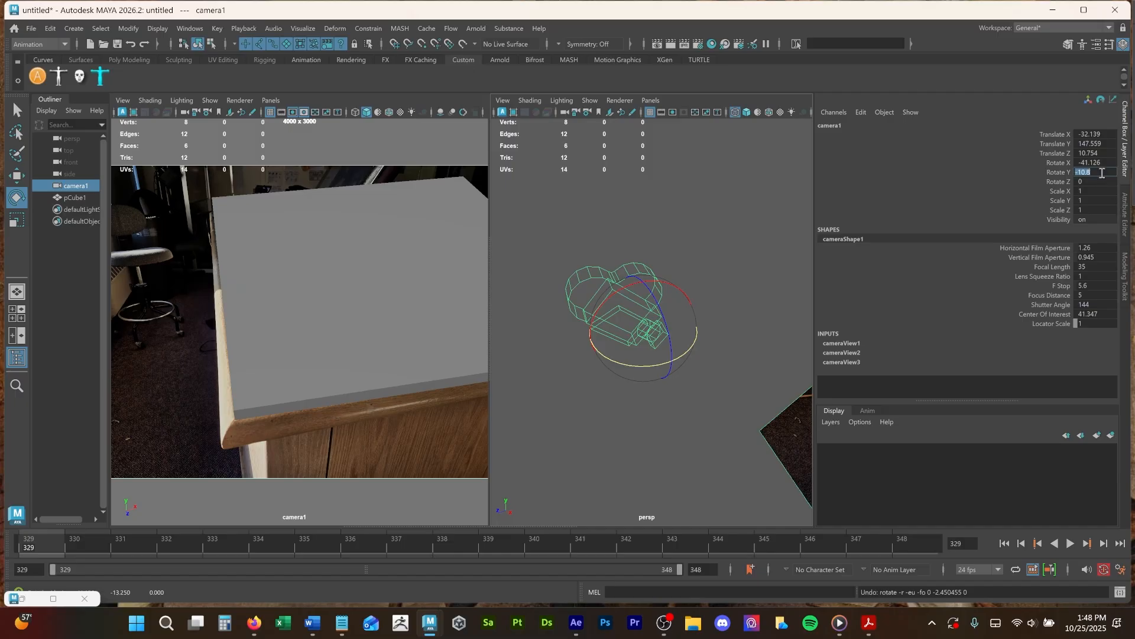
type("-11")
key("Return")
Tilt camera1 about Z in wireframe display, trying Rotate Z at -1 and settling on 2.
key("4")
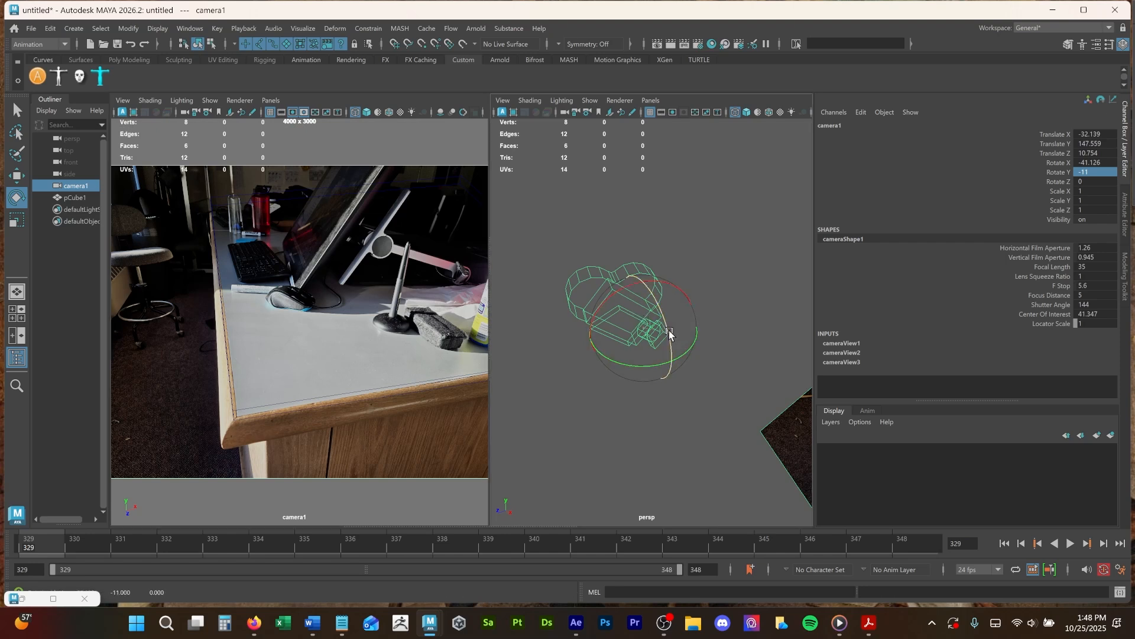
left_click_drag(669, 333, 669, 335)
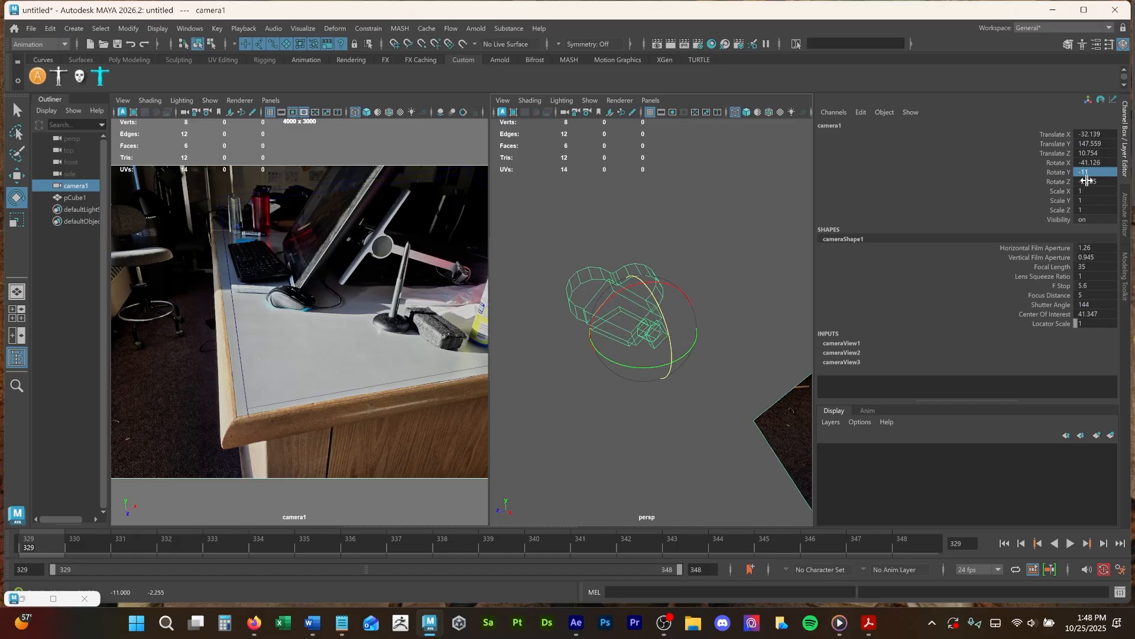
double_click(1106, 180)
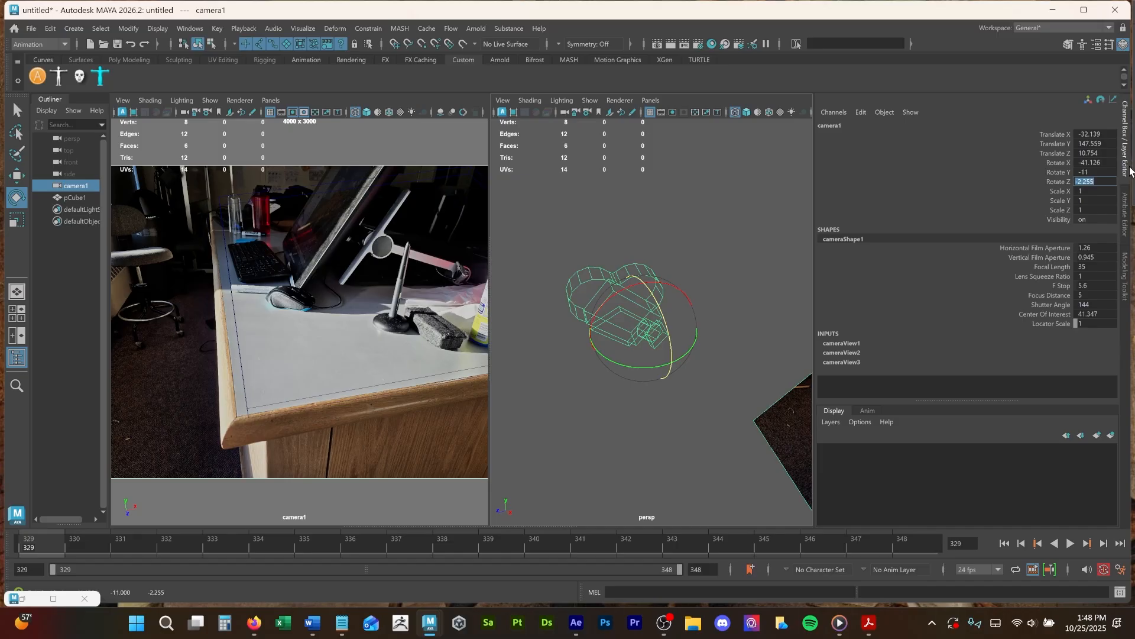
type("-1")
key("Return")
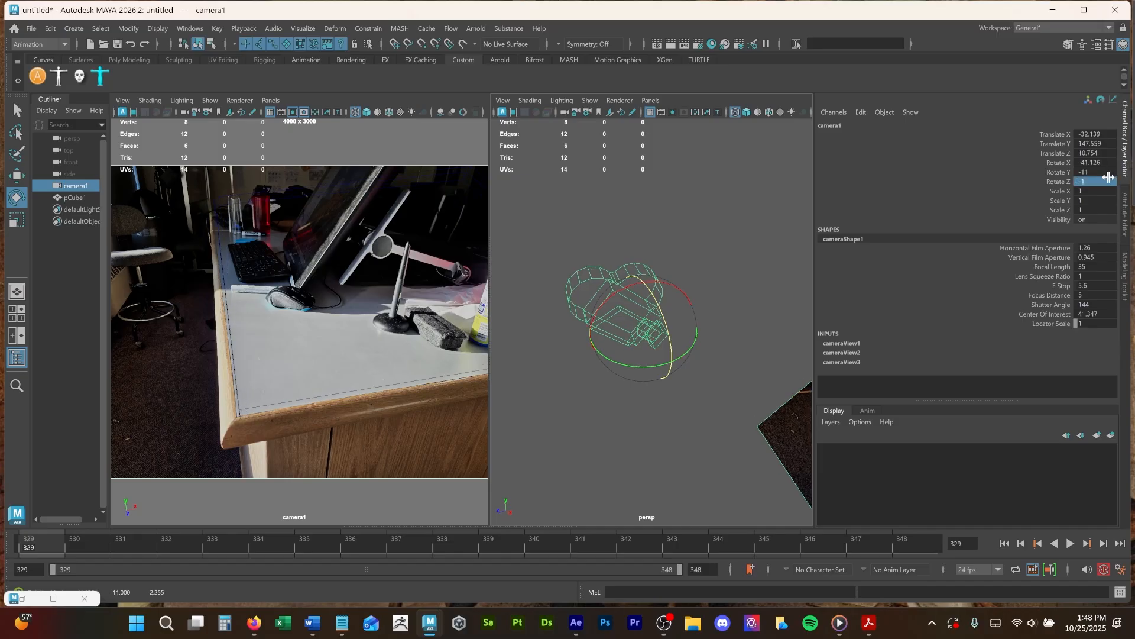
double_click(1108, 179)
key("Return")
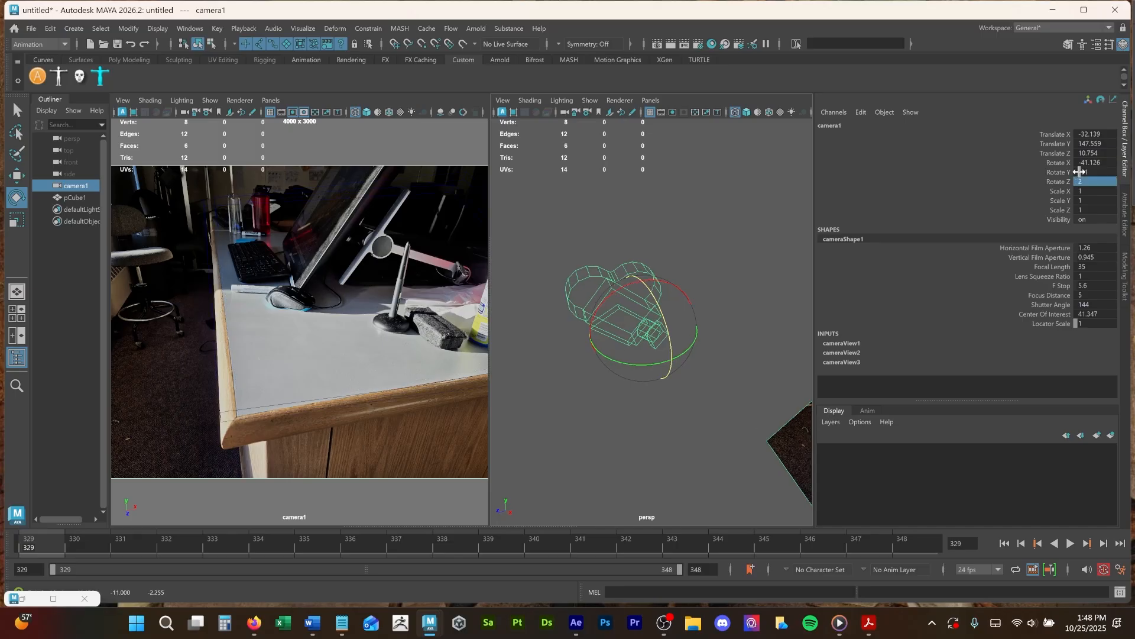
In shaded display, shift camera1 sideways along its local X axis to about Translate X -30.5.
key("5")
key("w")
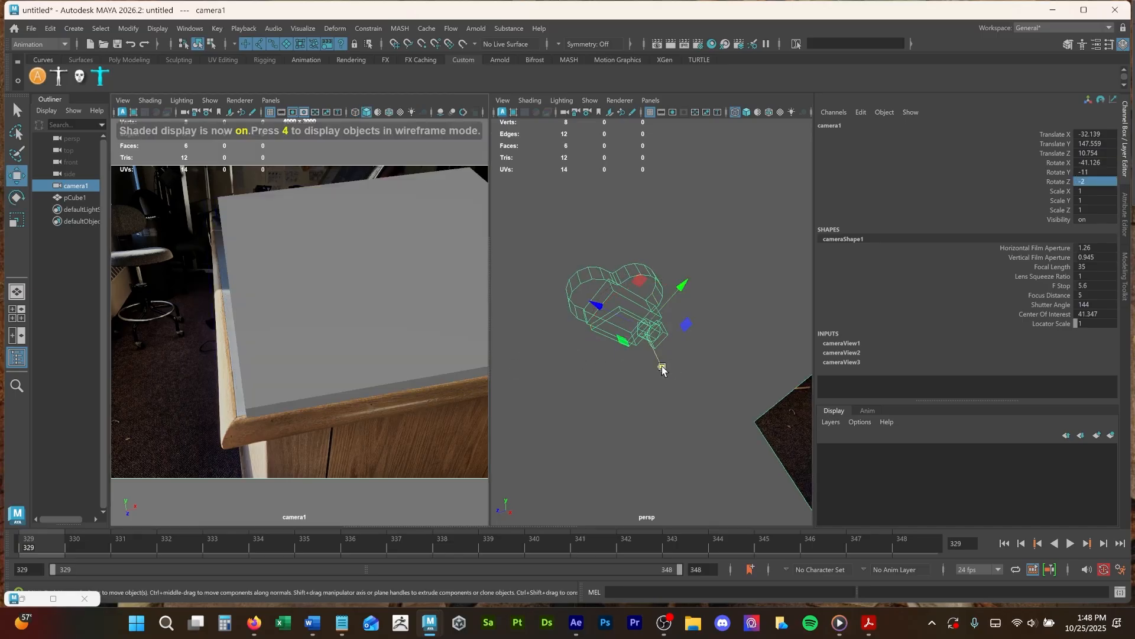
left_click_drag(662, 367, 658, 362)
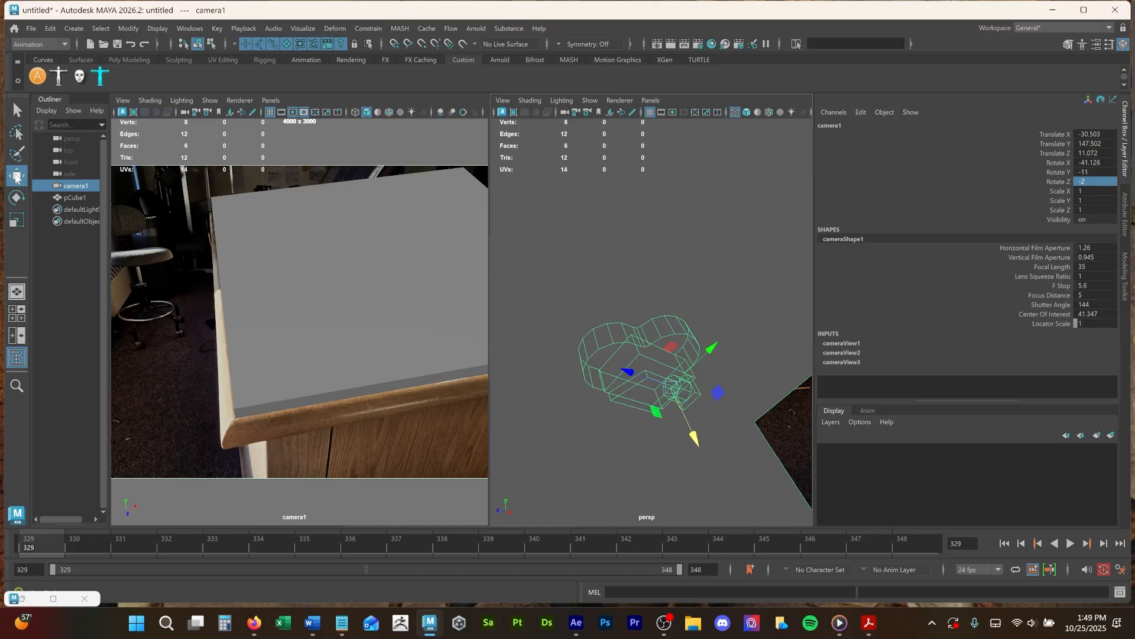
Set the Move tool's axis orientation to Object and minimize its settings window.
double_click(16, 177)
left_click(238, 158)
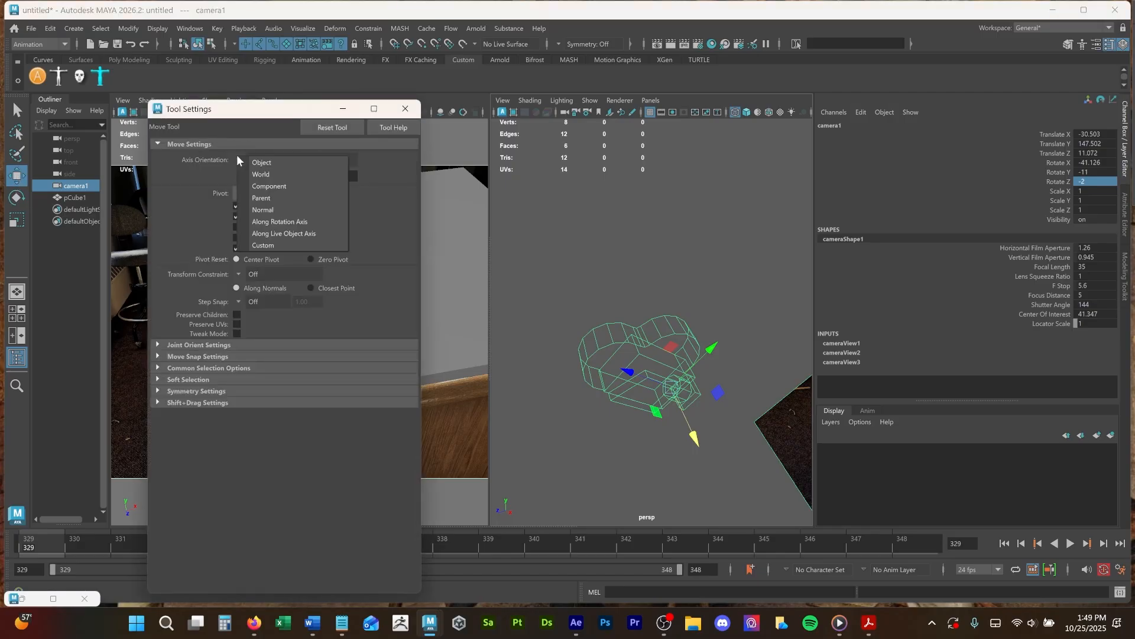
left_click(261, 161)
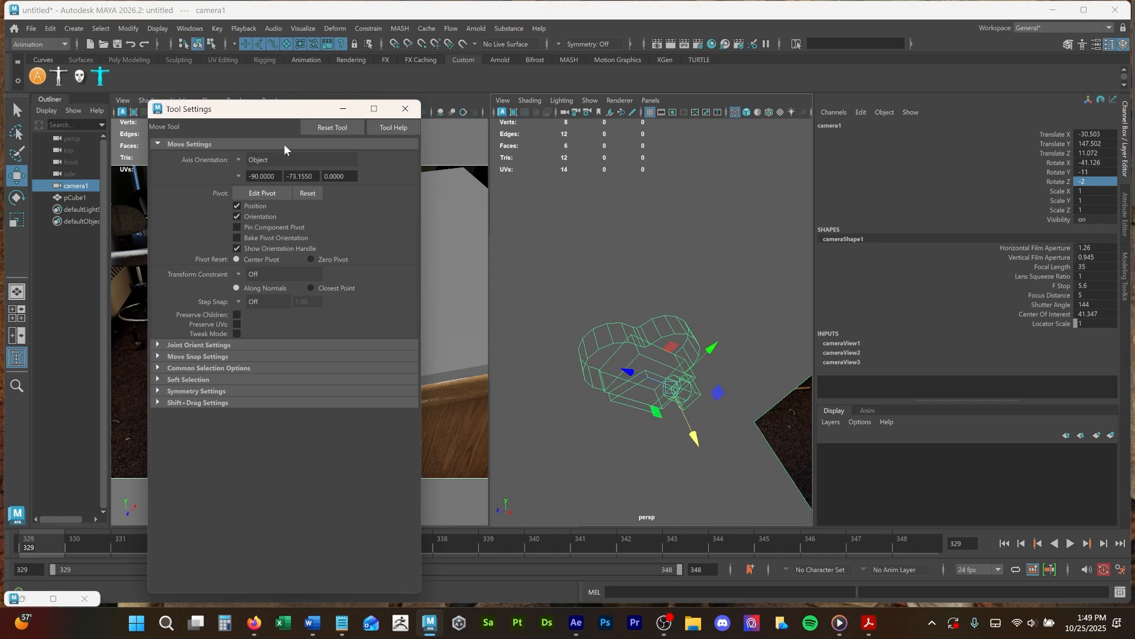
left_click(342, 108)
Adjust camera1's height along the world Y axis, lining up the slab's near corner with the desk corner in shaded and wireframe display.
left_click_drag(675, 350, 627, 192)
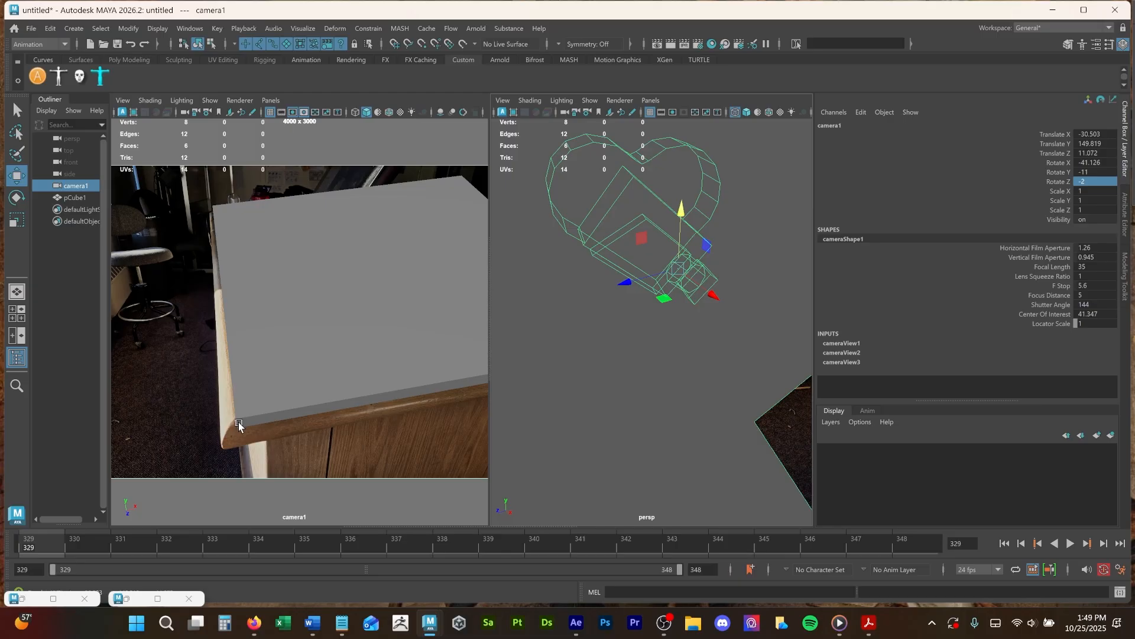
key("4")
left_click_drag(684, 212, 683, 241)
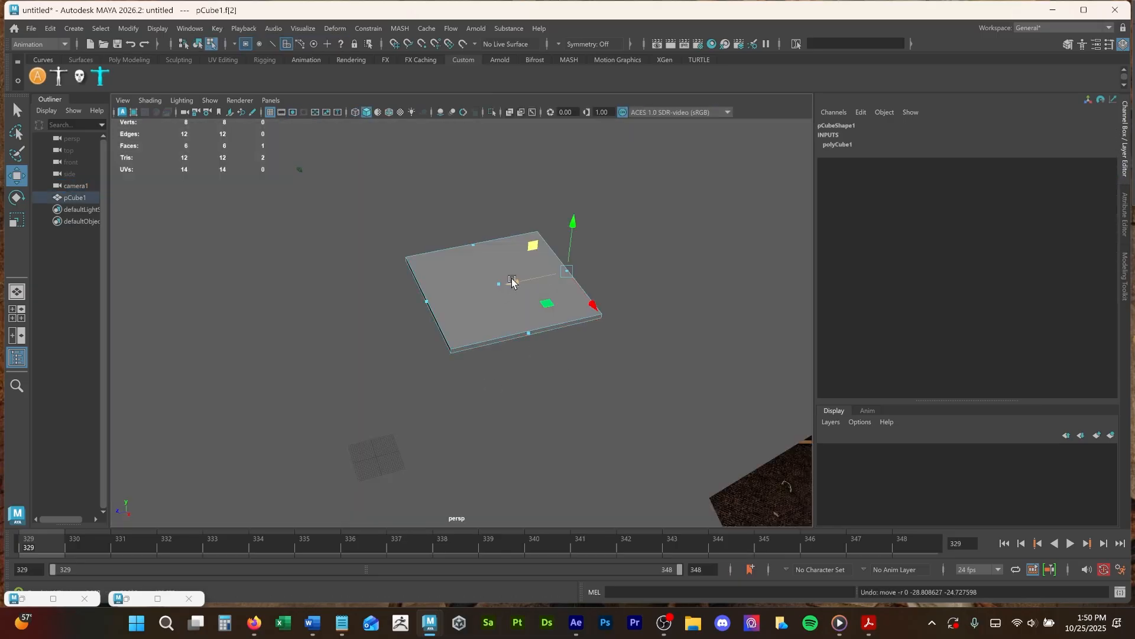
Extend the slab lengthwise by moving its far end face outward, and show the result full size through camera1.
left_click_drag(515, 282, 753, 236)
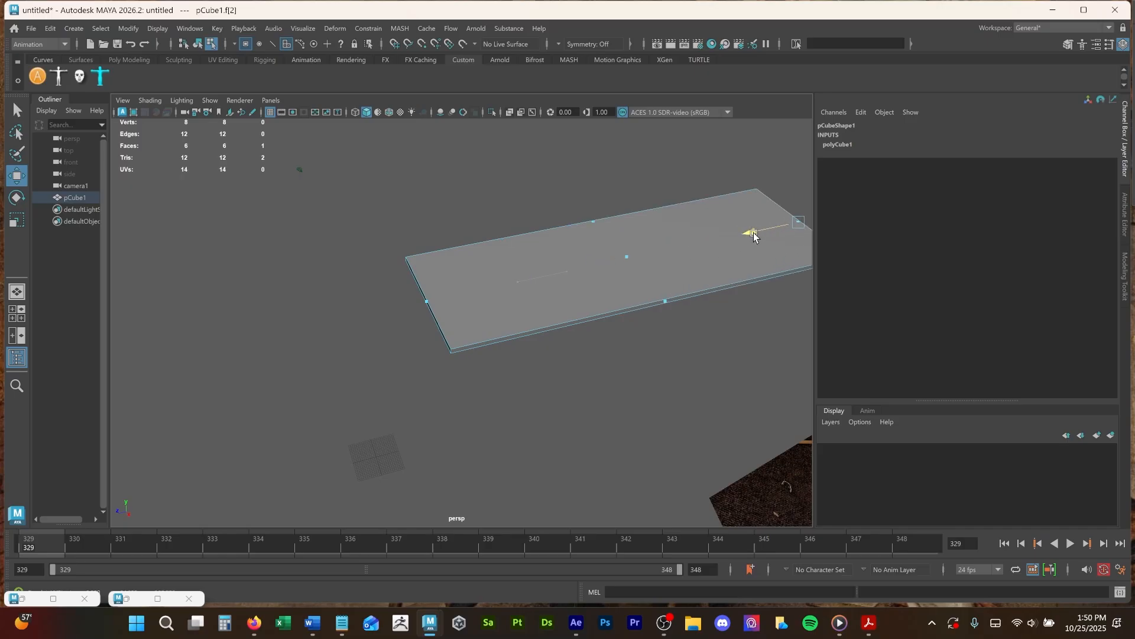
key("space")
key("space")
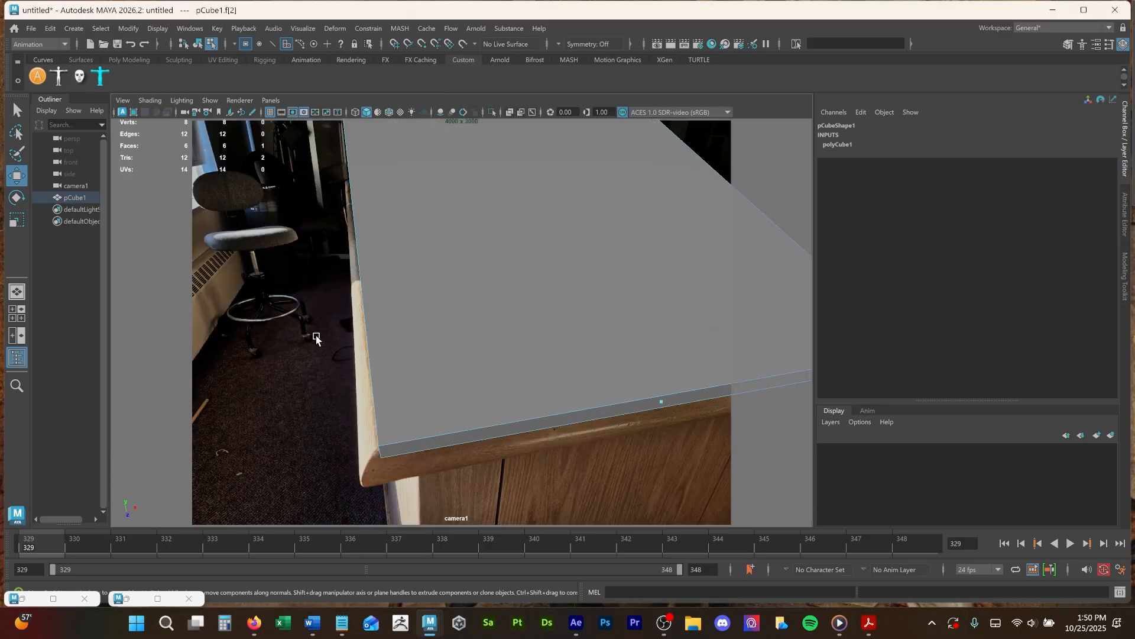
Try dollying camera1 away from the slab and back in its own view to compare it with the desktop.
scroll(695, 383, "up", 1)
scroll(657, 358, "down", 4)
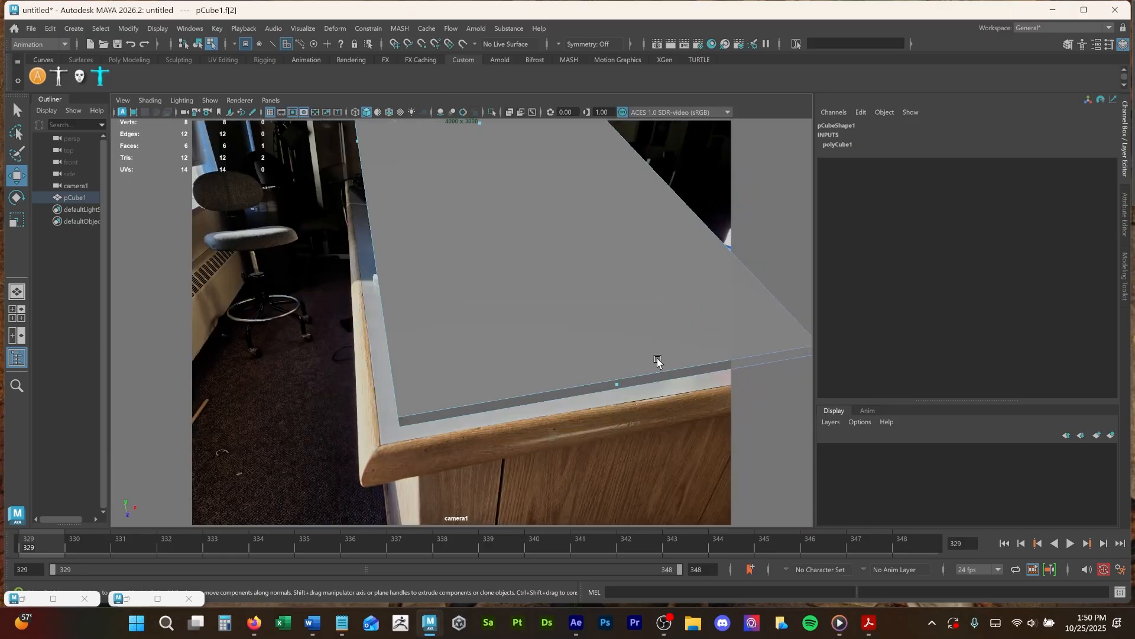
scroll(658, 358, "down", 5)
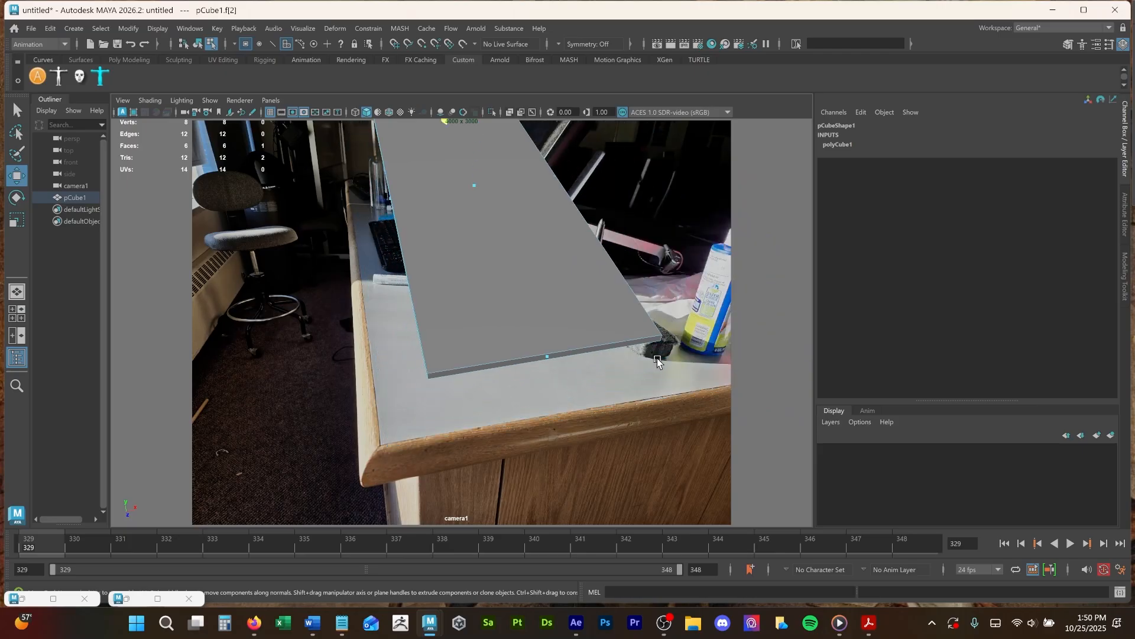
scroll(657, 357, "down", 3)
scroll(657, 357, "up", 4)
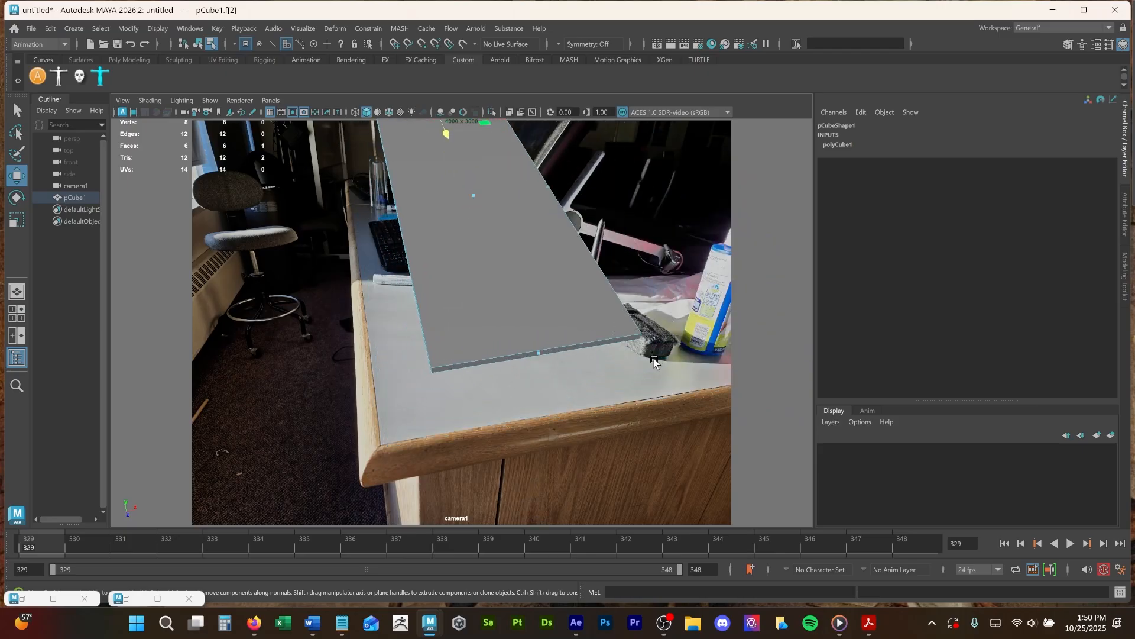
key("space")
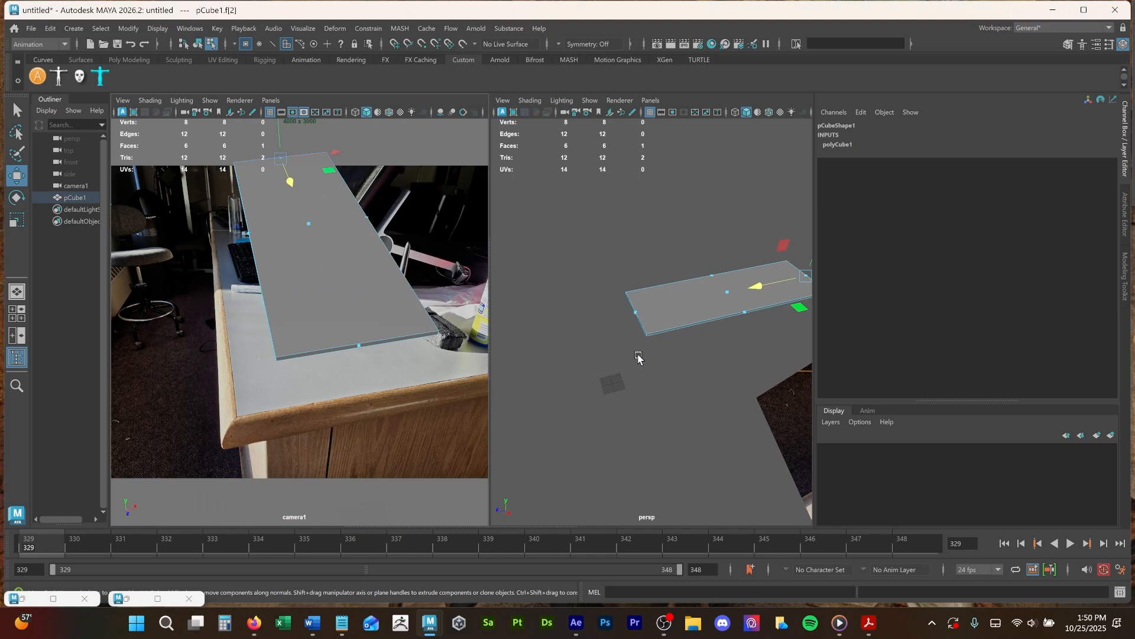
scroll(637, 359, "up", 2)
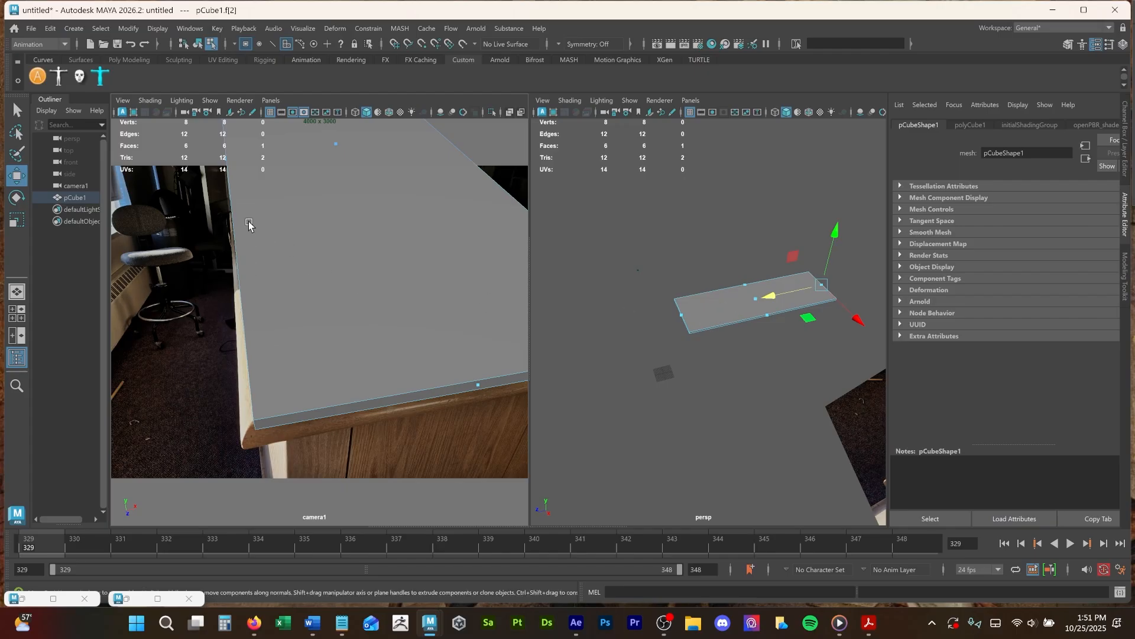
Shorten the slab slightly by moving its far end face inward and return to object selection mode.
left_click_drag(771, 296, 761, 329)
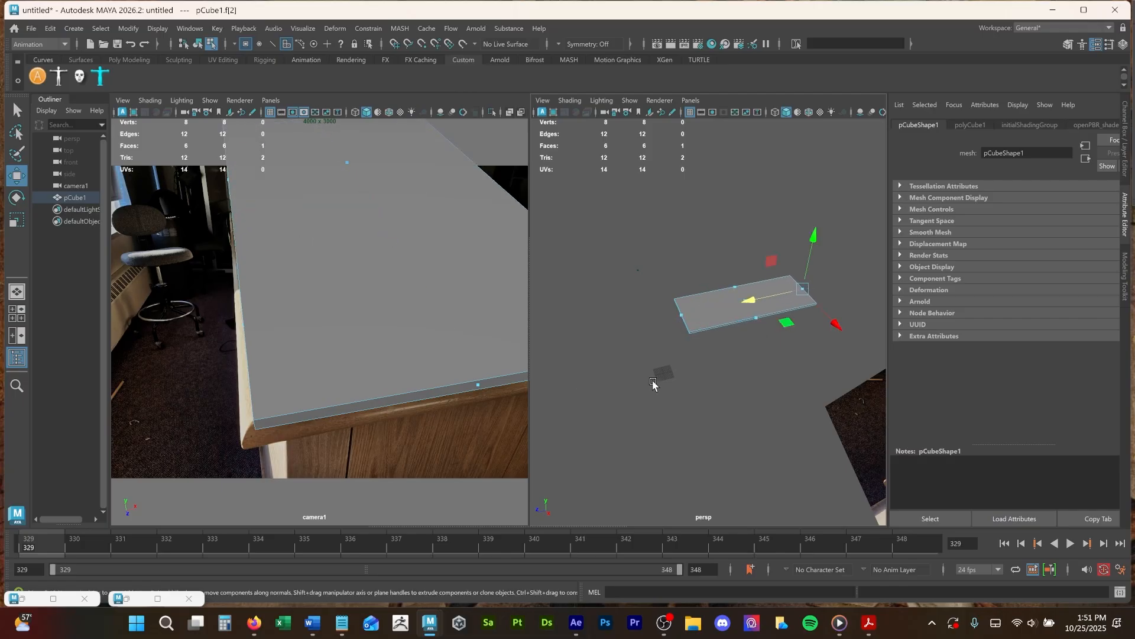
left_click_drag(621, 386, 617, 372, "alt")
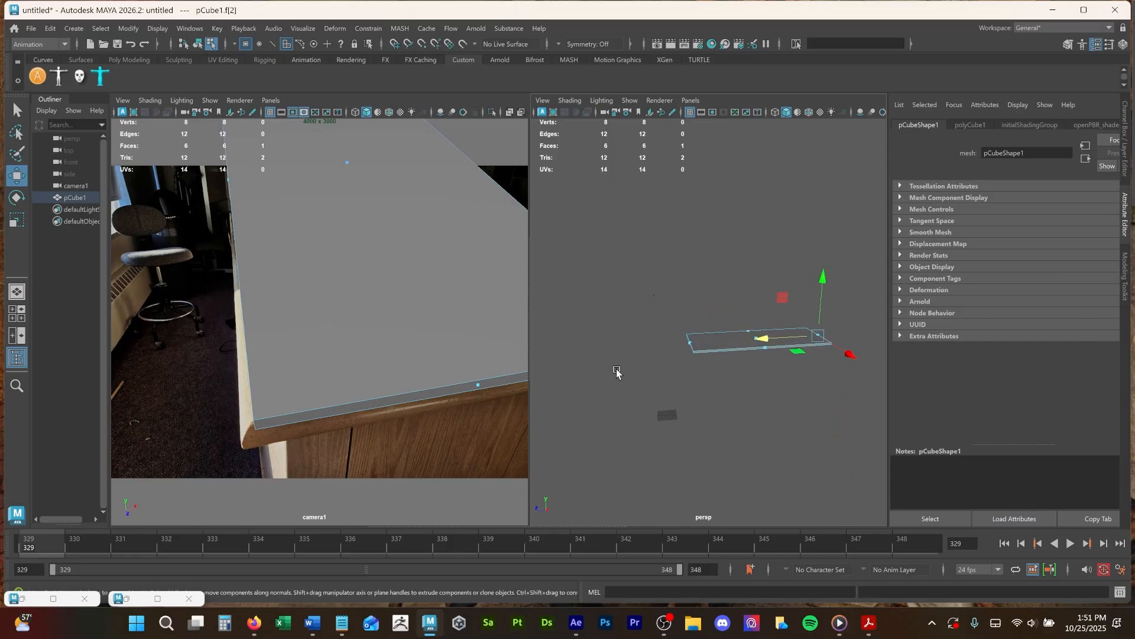
key("F8")
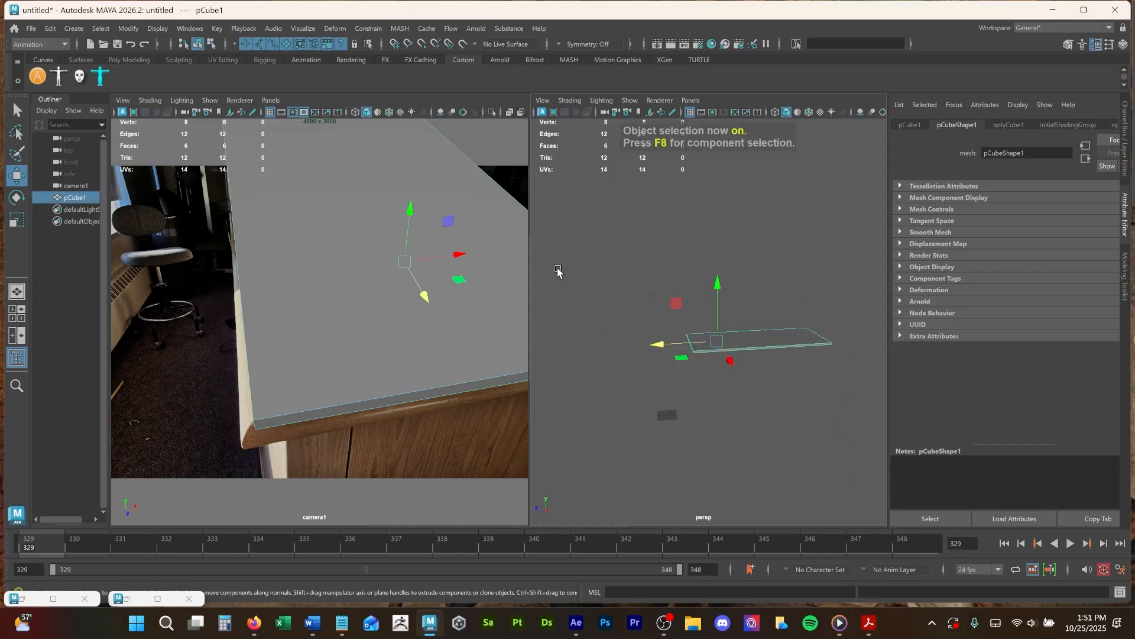
Move camera1 to about X -33.2, Y 159.7, Z 49.6 so the slab covers the desktop, undoing the last vertical nudge.
left_click_drag(558, 270, 672, 425)
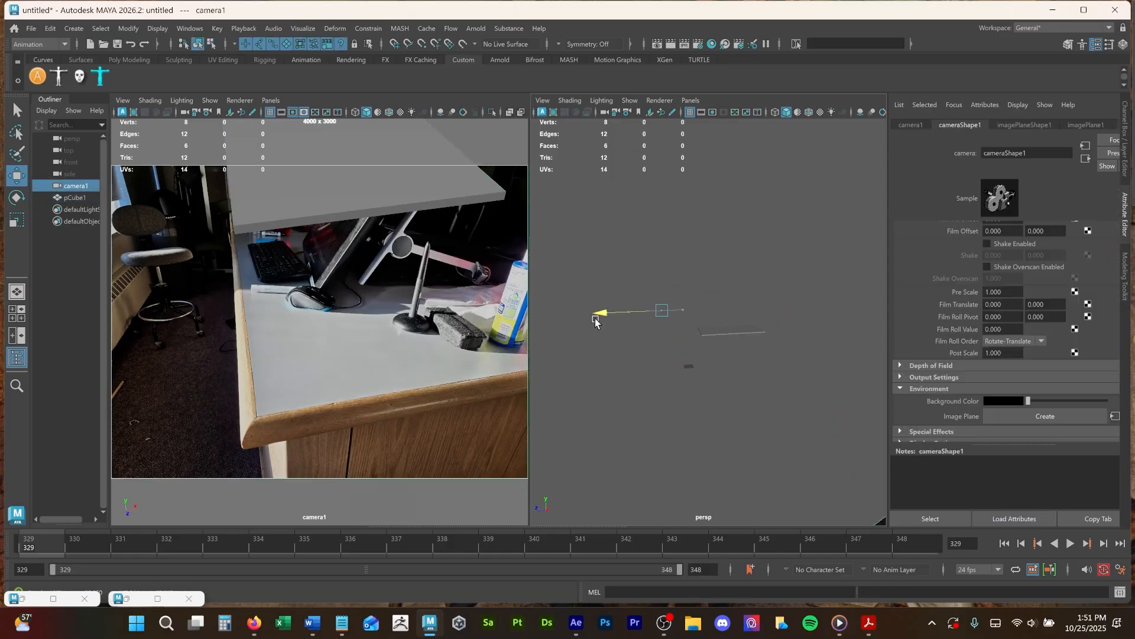
left_click_drag(596, 320, 597, 319)
left_click_drag(665, 326, 626, 322)
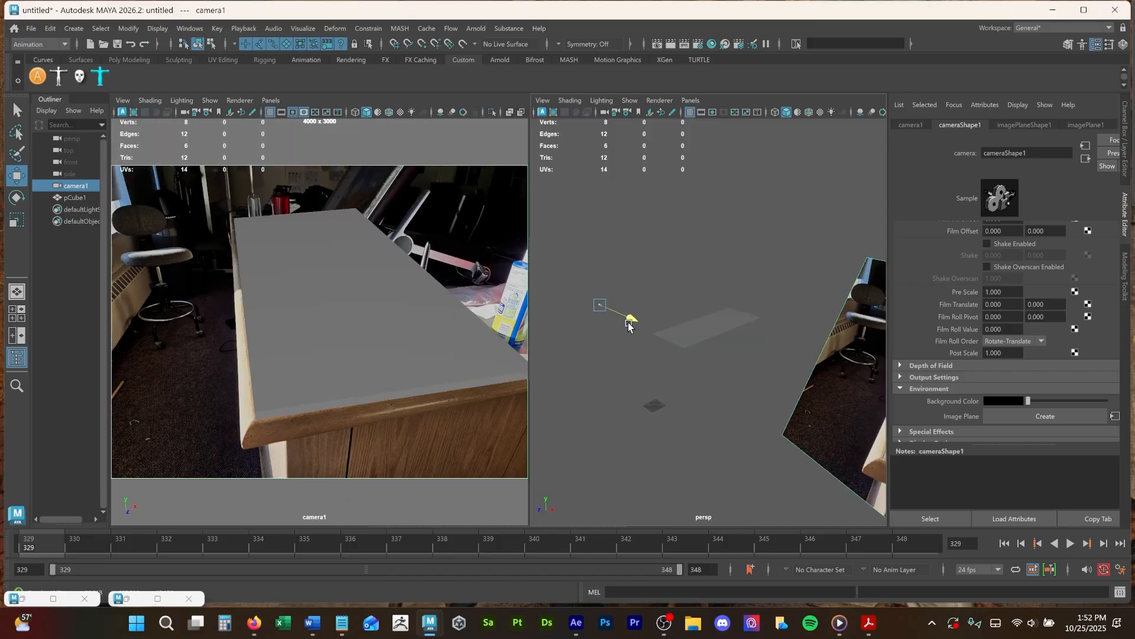
left_click_drag(629, 326, 593, 248)
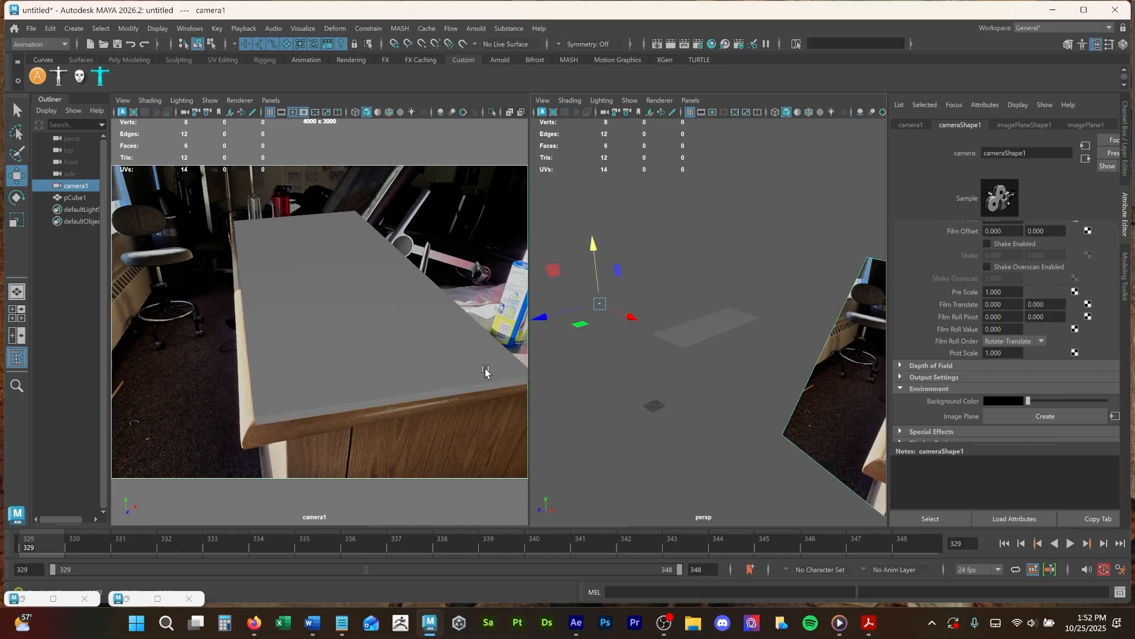
key("ctrl+z")
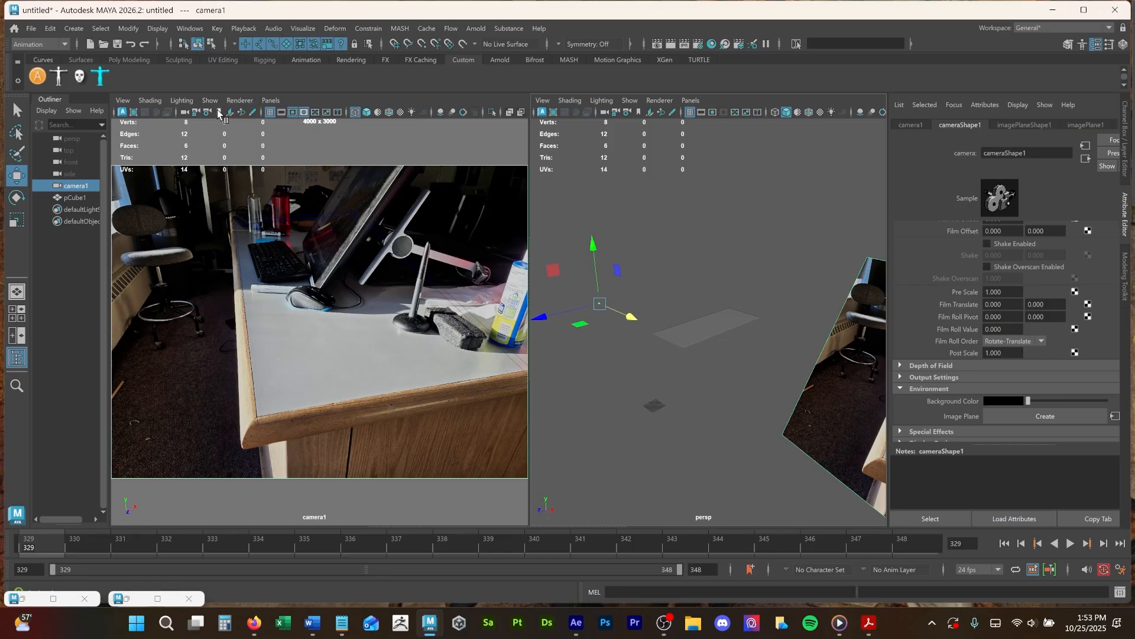
Lock camera1's Translate and Rotate channels on all three axes.
key("ctrl+a")
left_click_drag(1055, 135, 1056, 183)
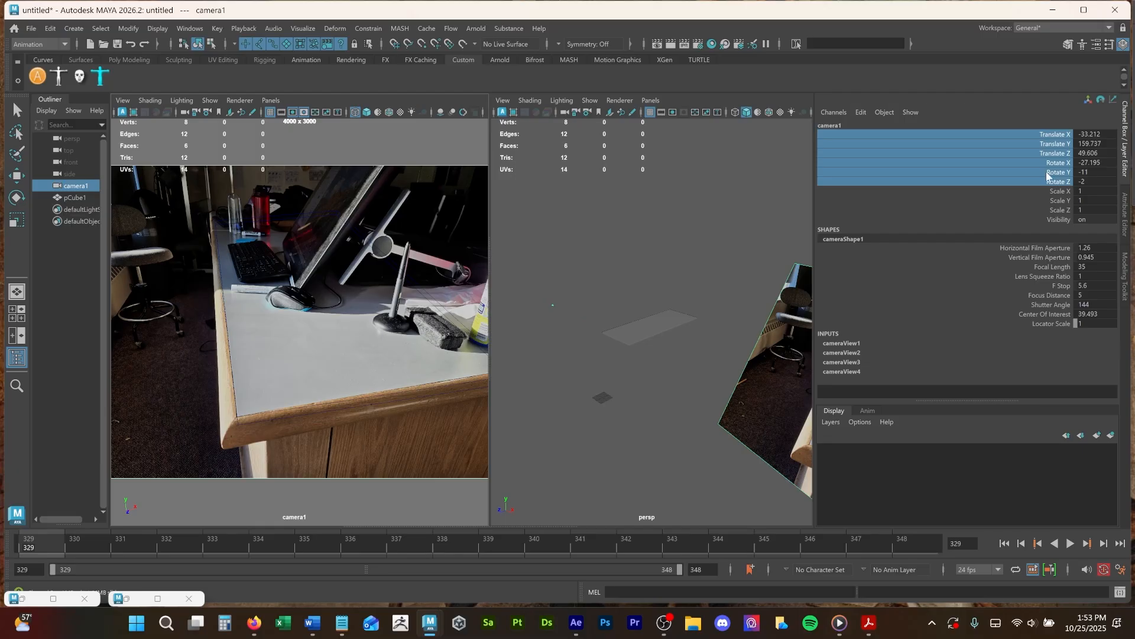
right_click(1056, 183)
left_click(1035, 448)
Create an Arnold aiShadowMatte material in Hypershade and assign it to the desktop slab, closing Hypershade when done.
left_click_drag(672, 342, 651, 333, "alt")
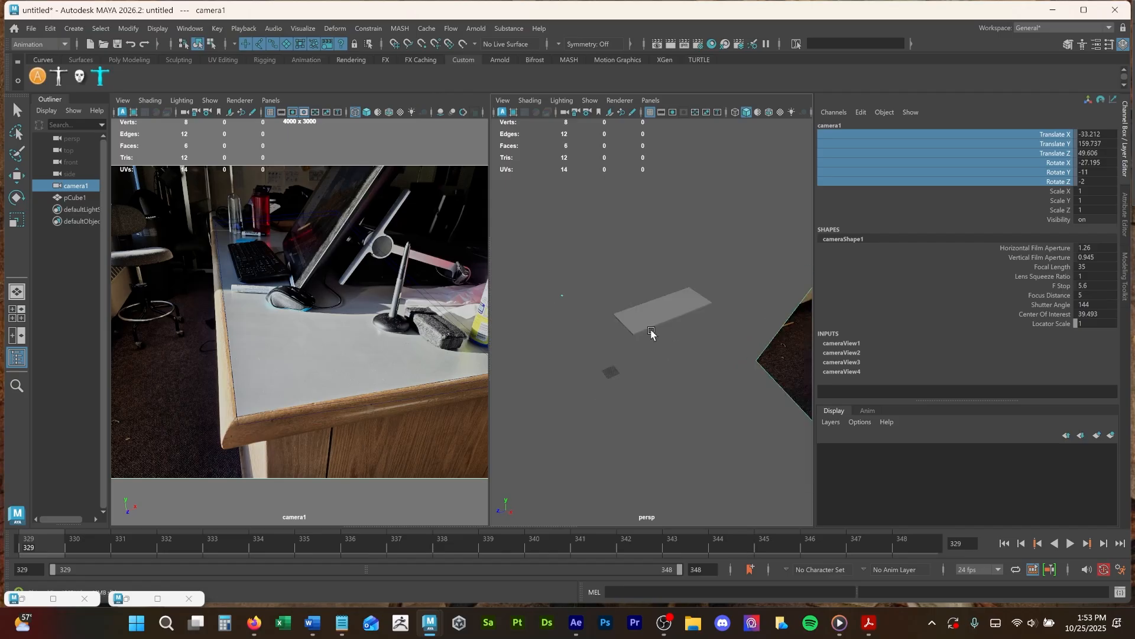
left_click(661, 319)
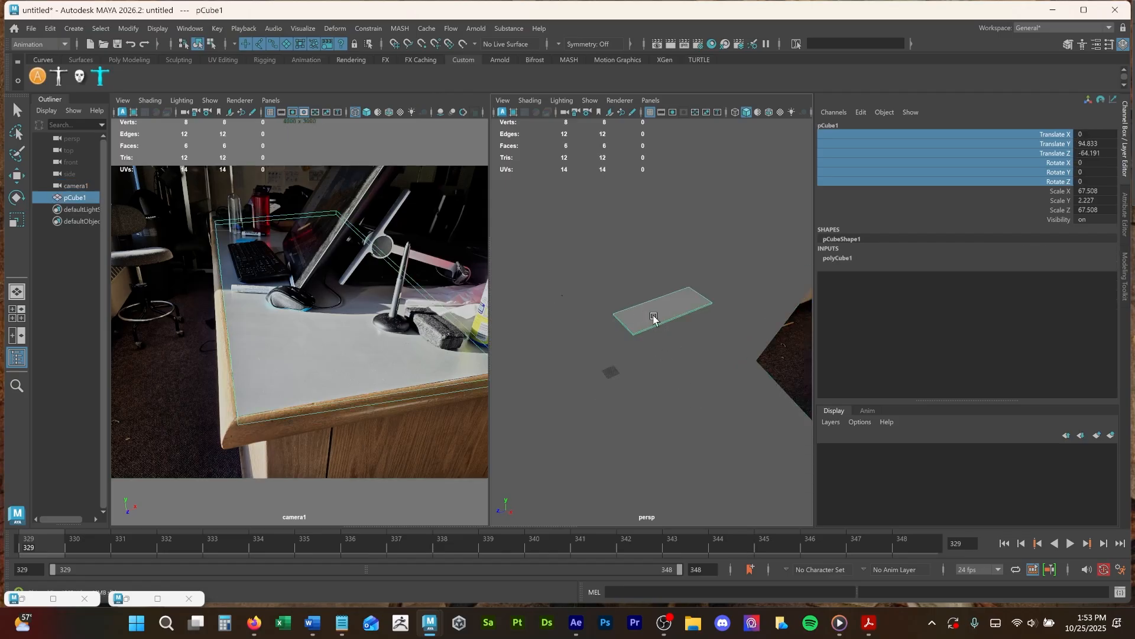
right_click_drag(669, 278, 701, 328)
left_click(712, 44)
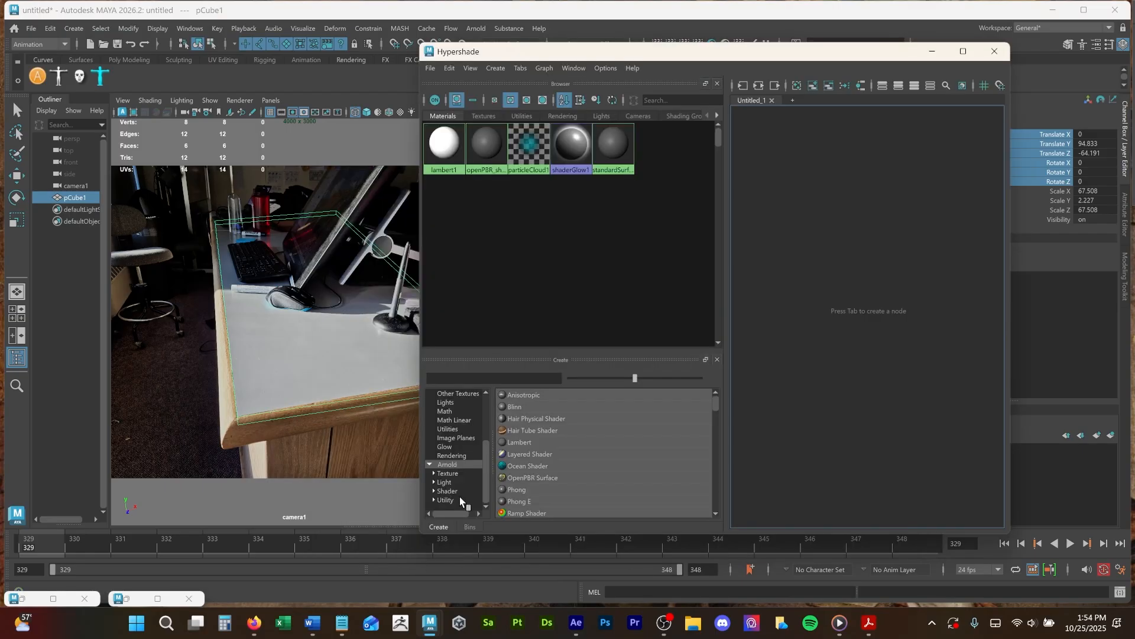
left_click(456, 492)
scroll(567, 460, "down", 3)
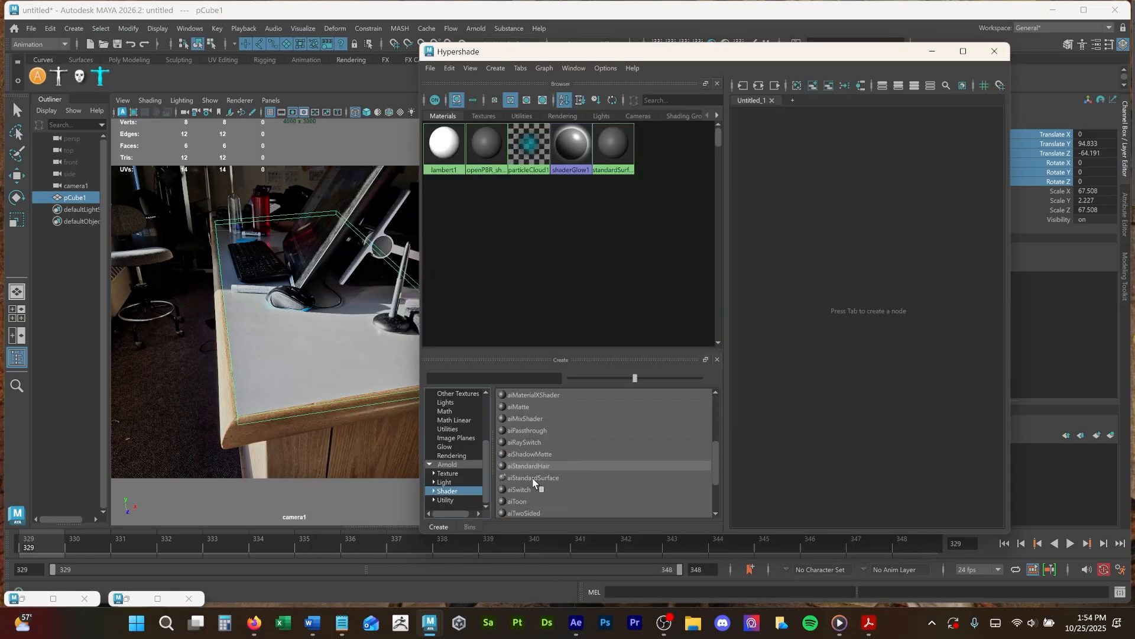
left_click(529, 454)
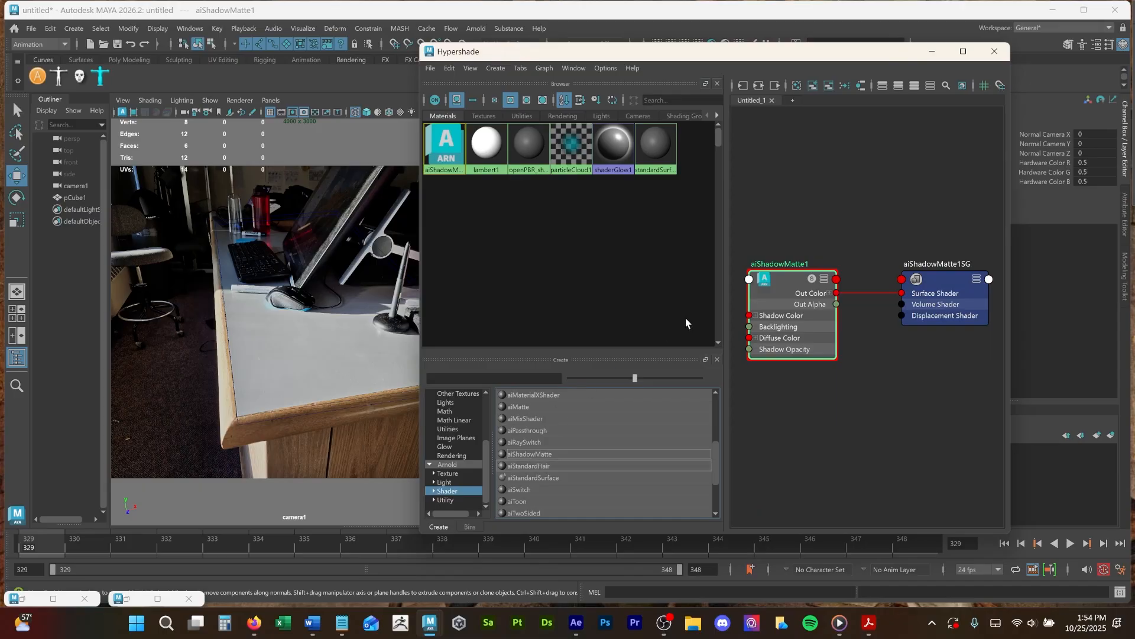
key("5")
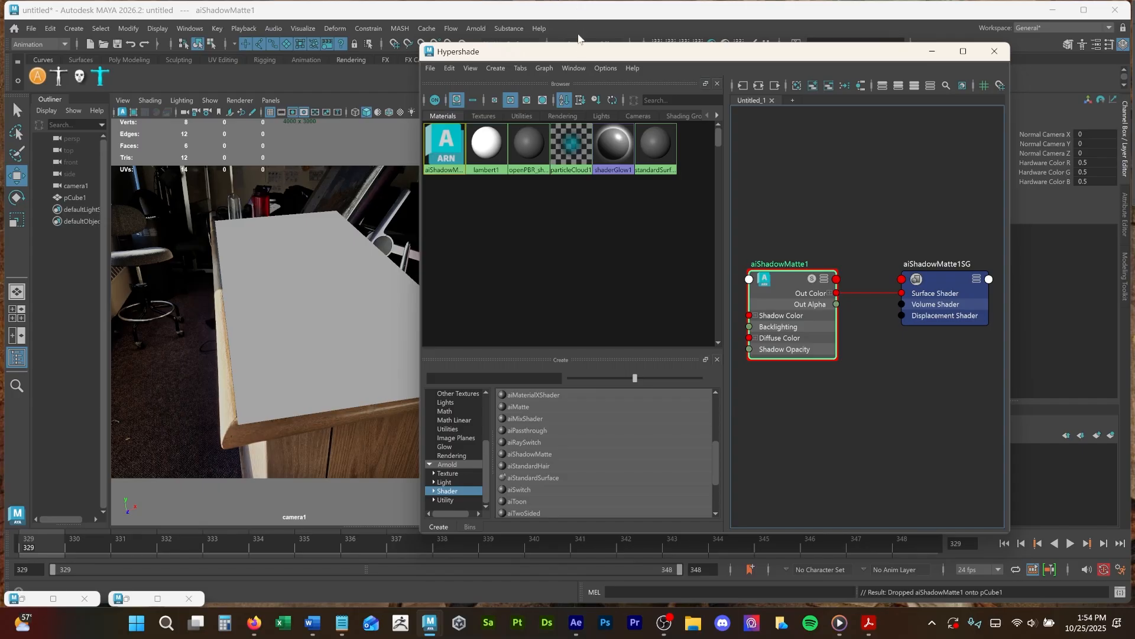
left_click(995, 51)
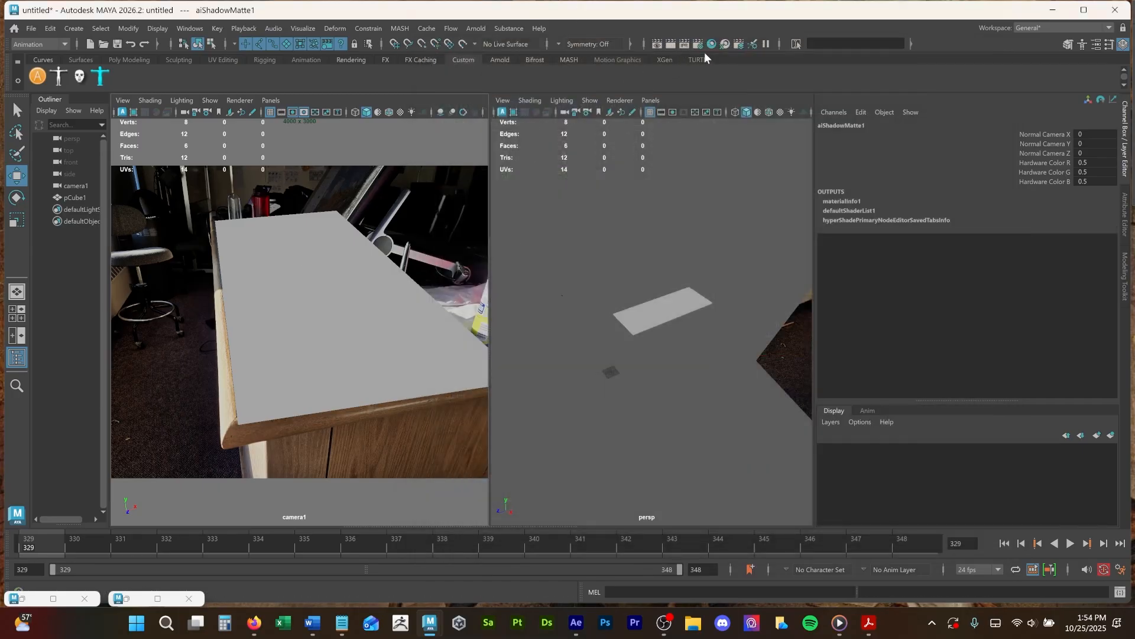
Add an Arnold skydome light to the scene.
left_click(476, 28)
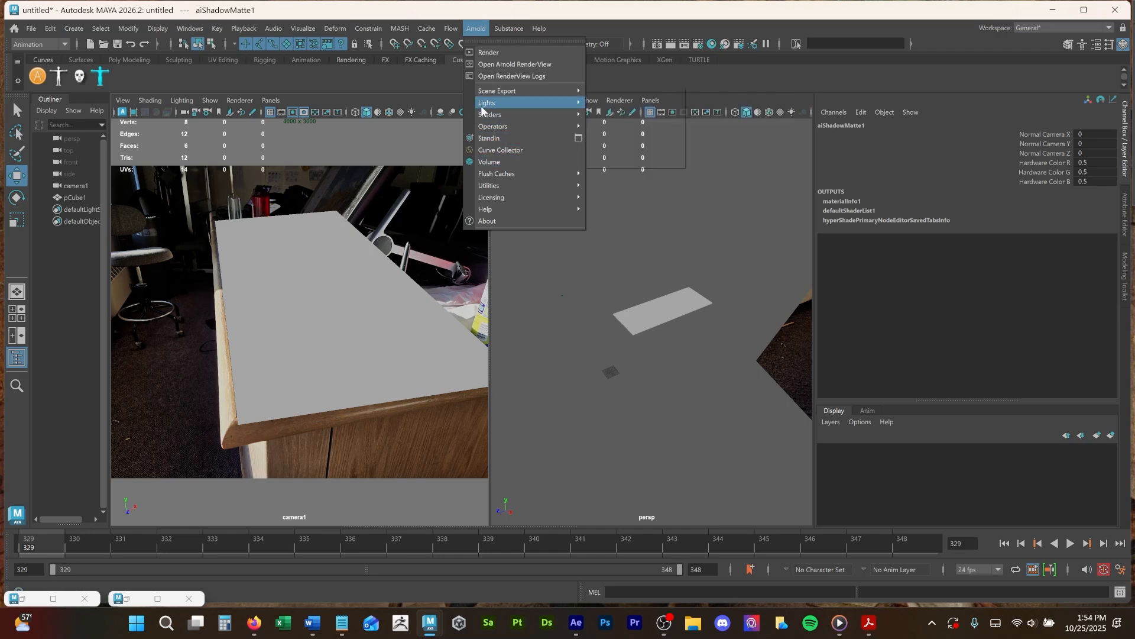
mouse_move(482, 105)
left_click(634, 115)
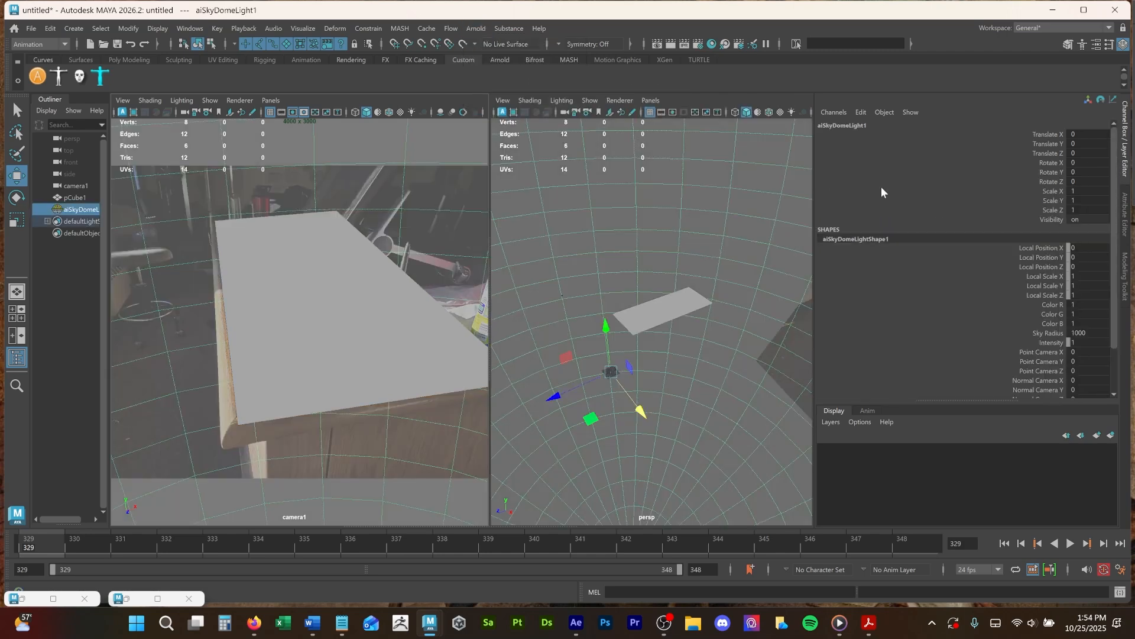
Connect a File texture to the skydome light's Color and load the image InClassComputerDesk.hdr into it.
left_click(1125, 214)
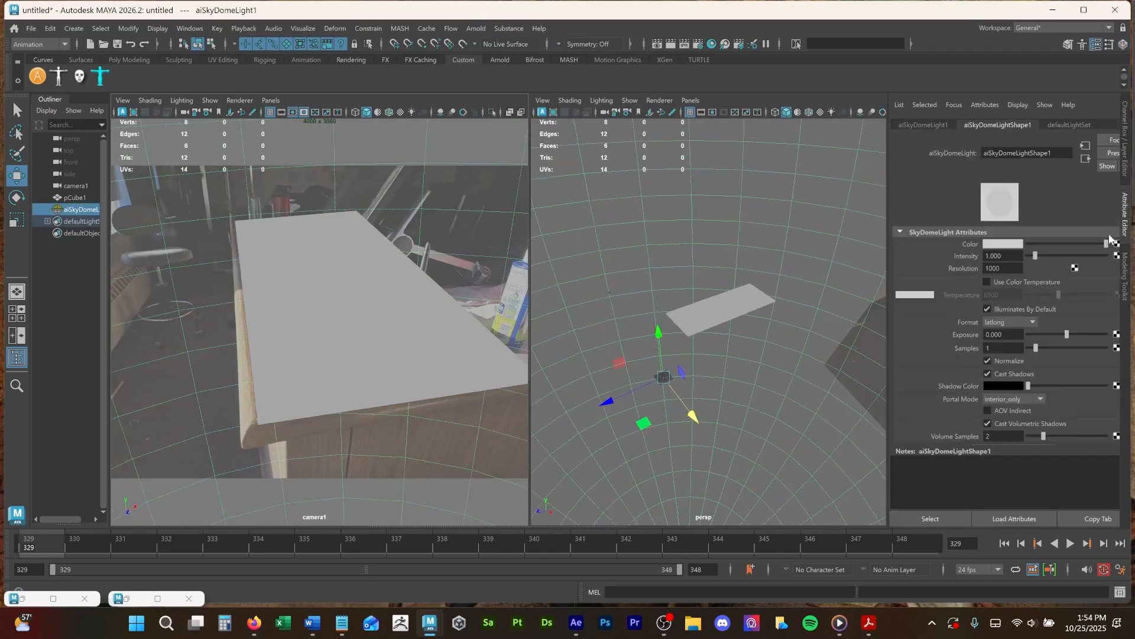
left_click(1117, 244)
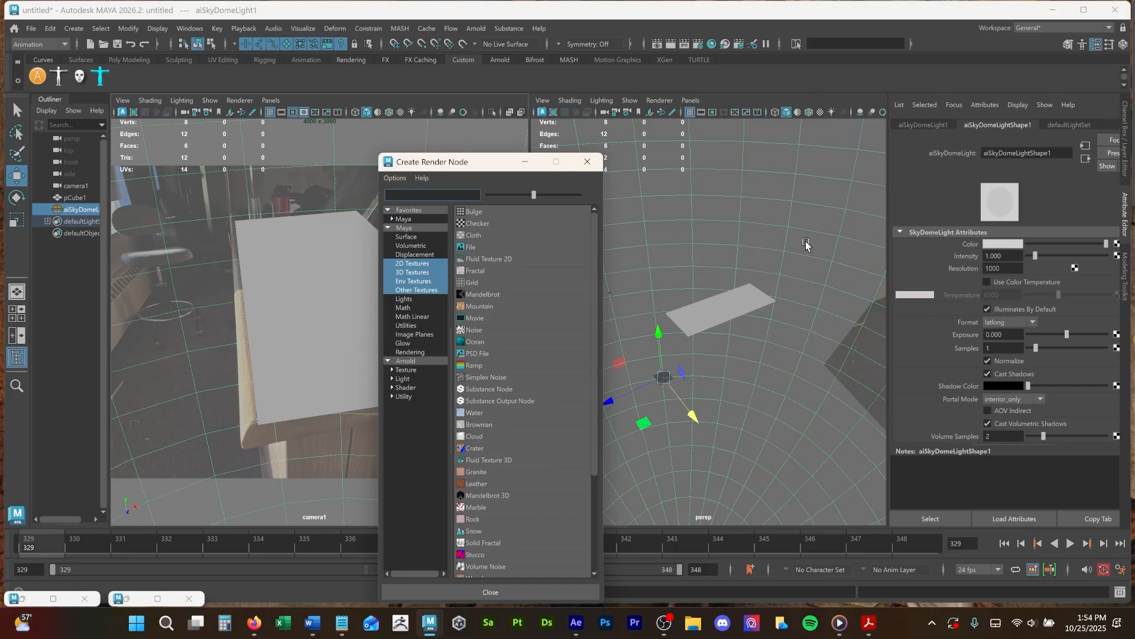
left_click(513, 242)
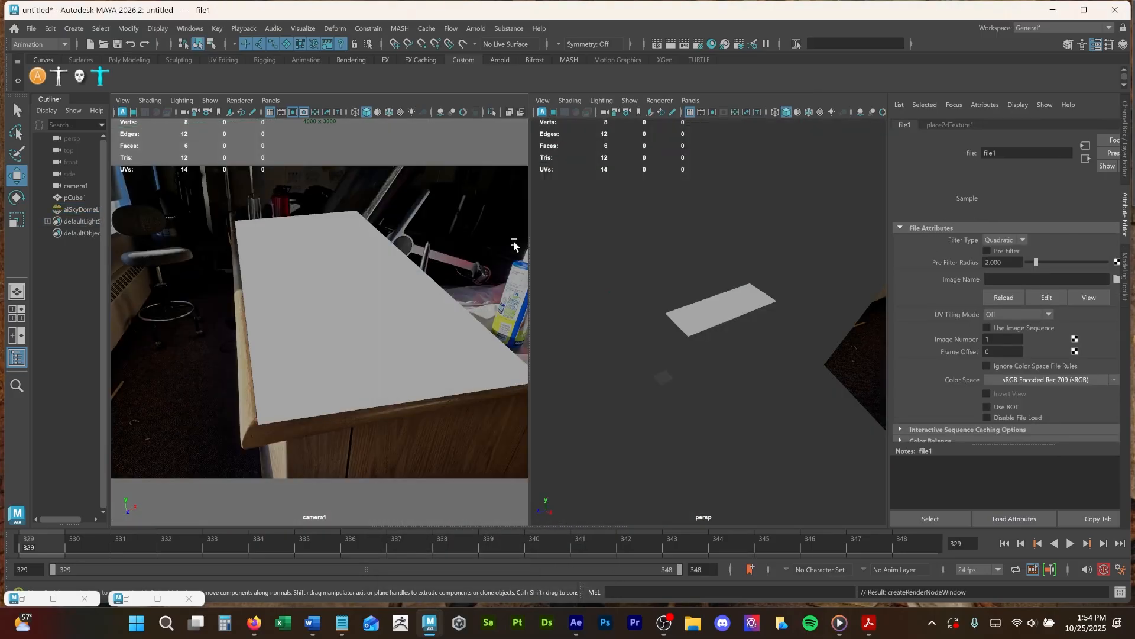
left_click(1116, 279)
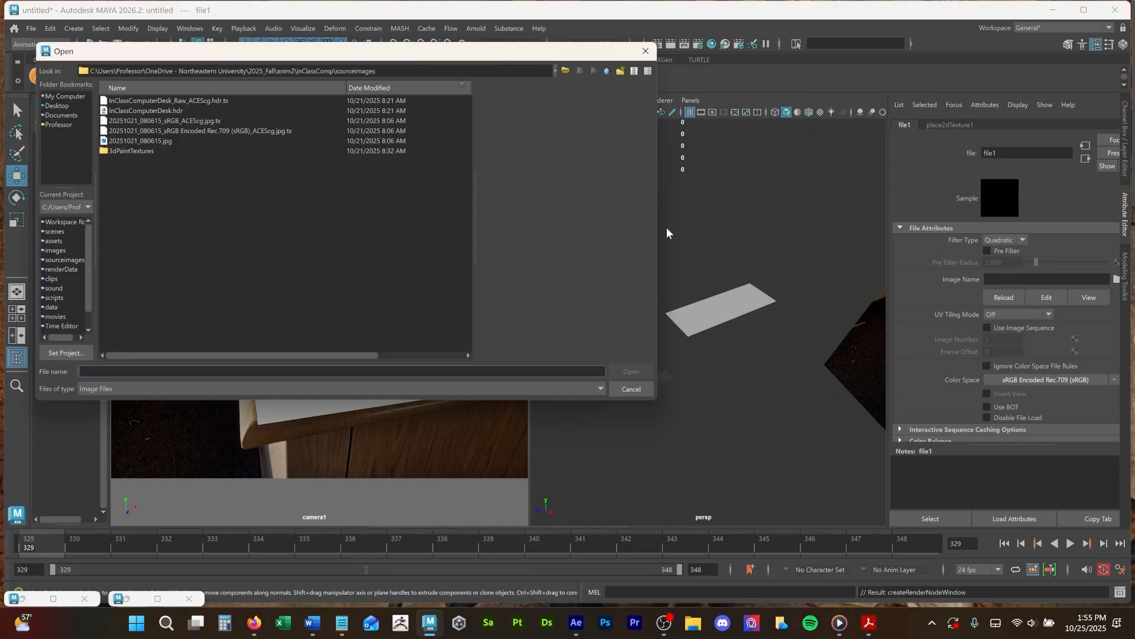
left_click(146, 111)
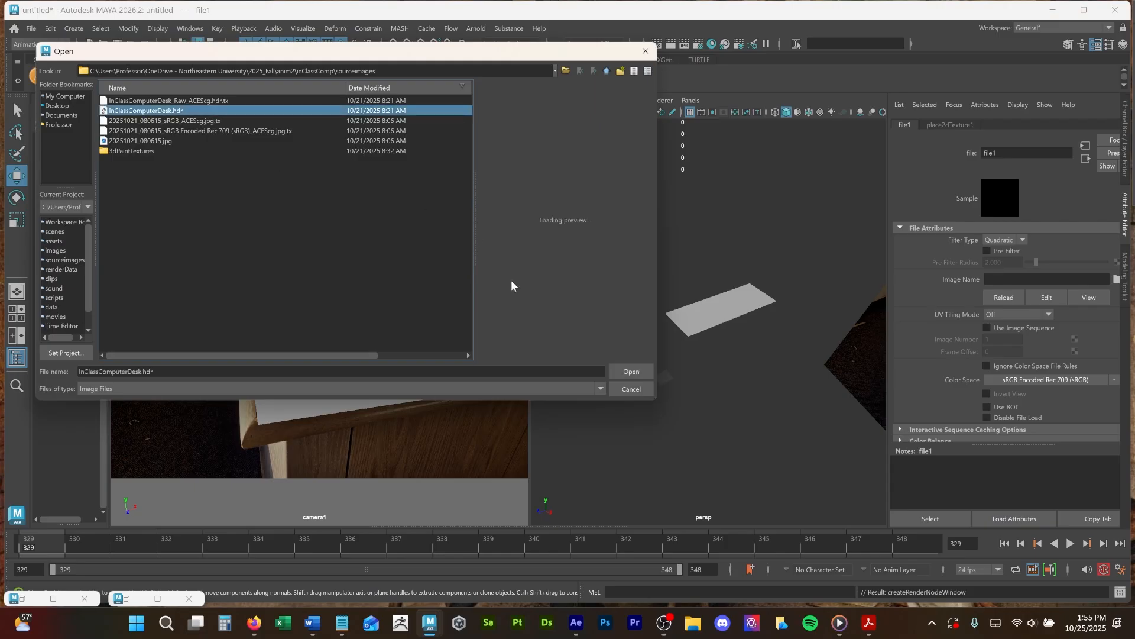
left_click(630, 372)
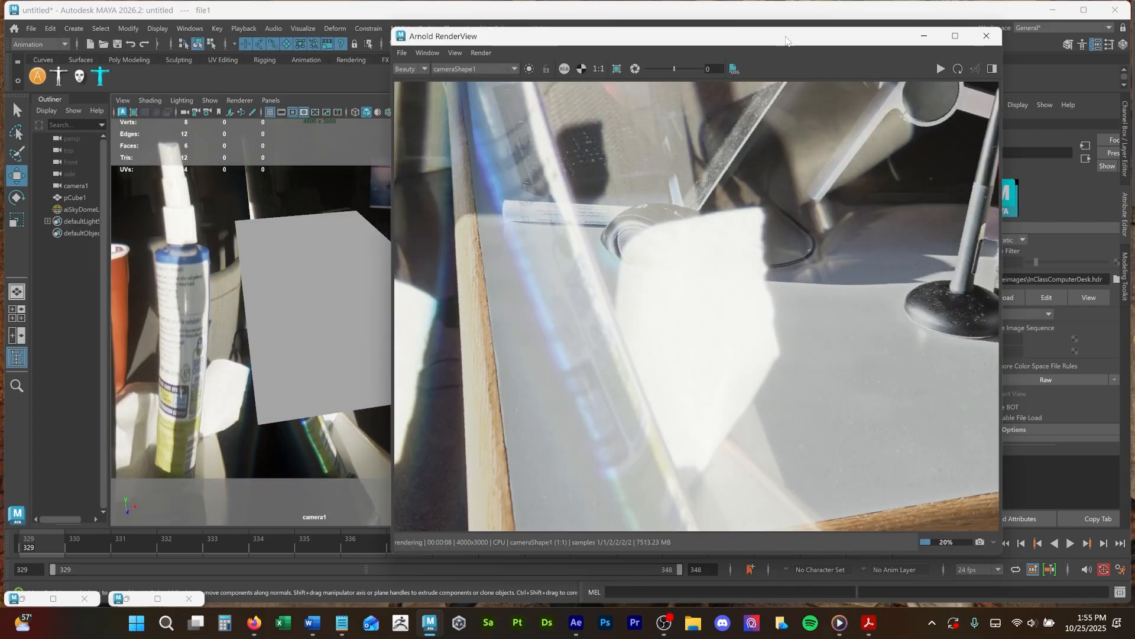
Set the skydome light's Camera visibility to 0 and frame the whole desk image in the Arnold RenderView.
left_click_drag(787, 40, 341, 102)
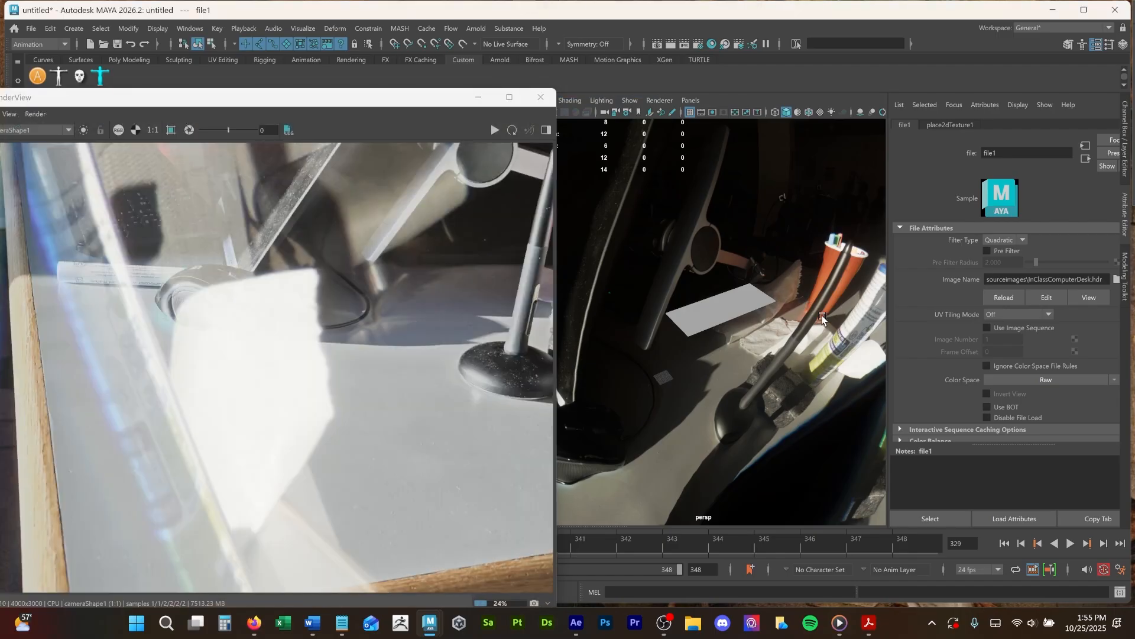
left_click(741, 305)
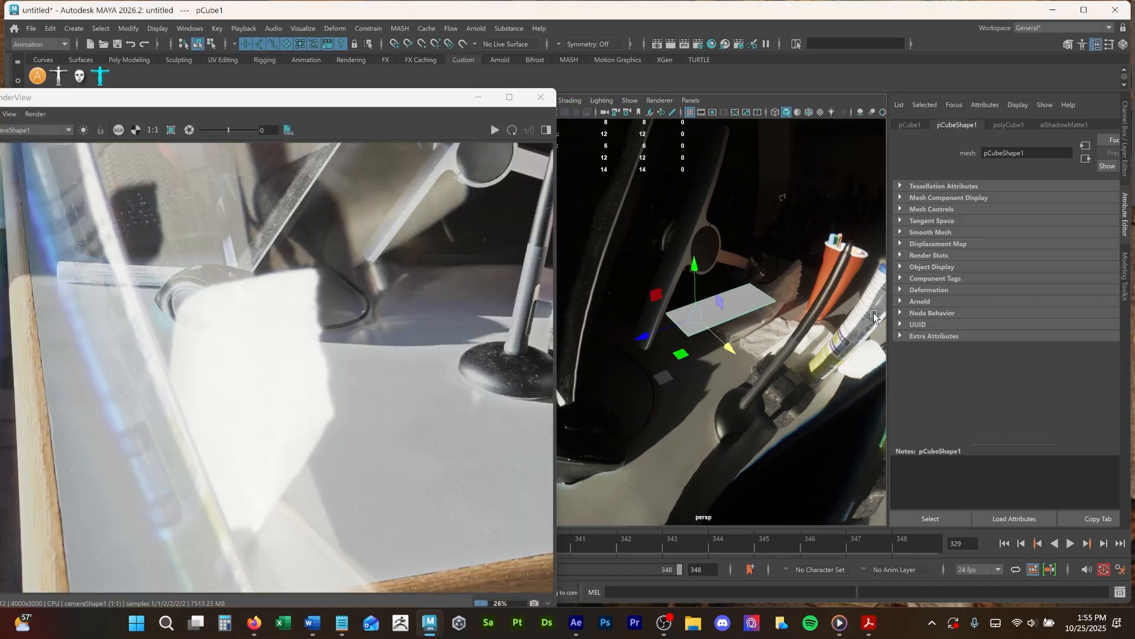
left_click(874, 317)
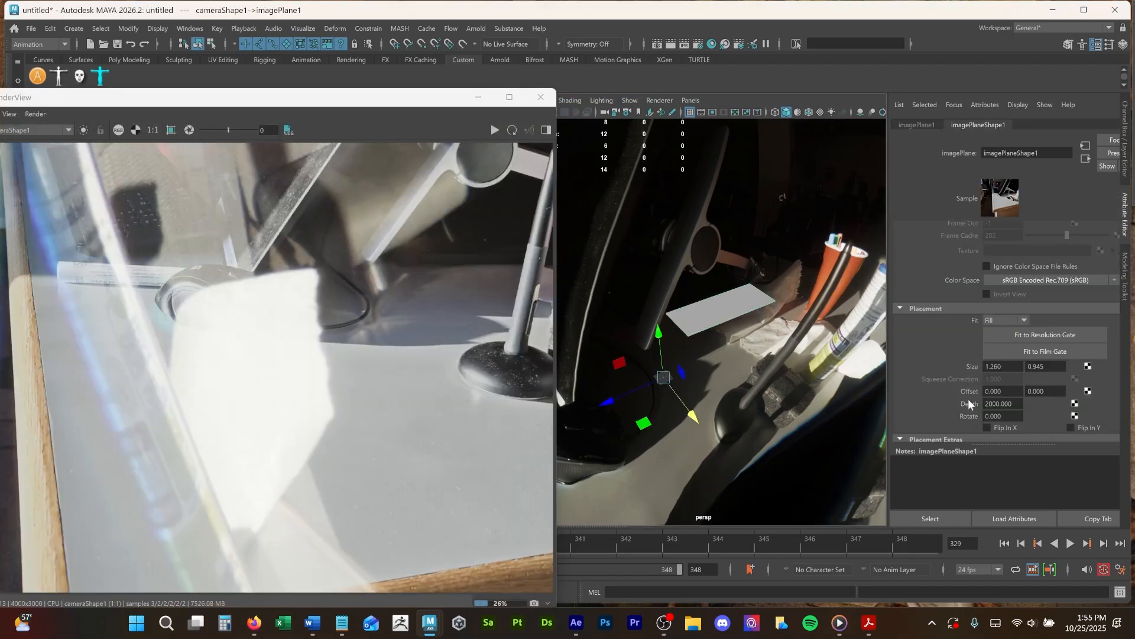
key("ctrl+z")
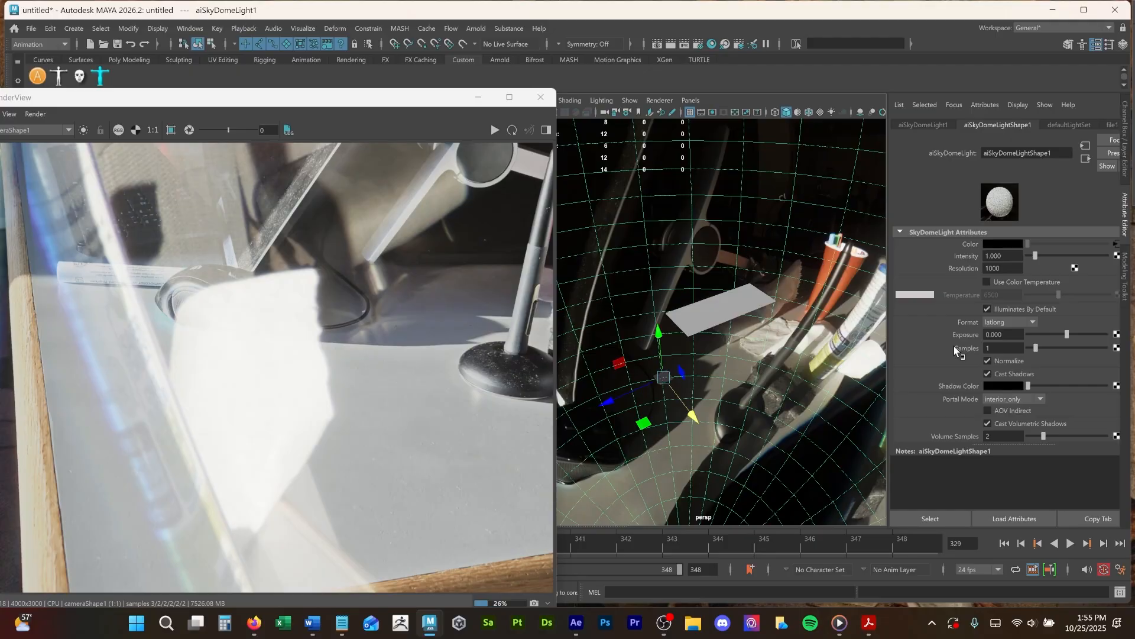
scroll(945, 311, "down", 4)
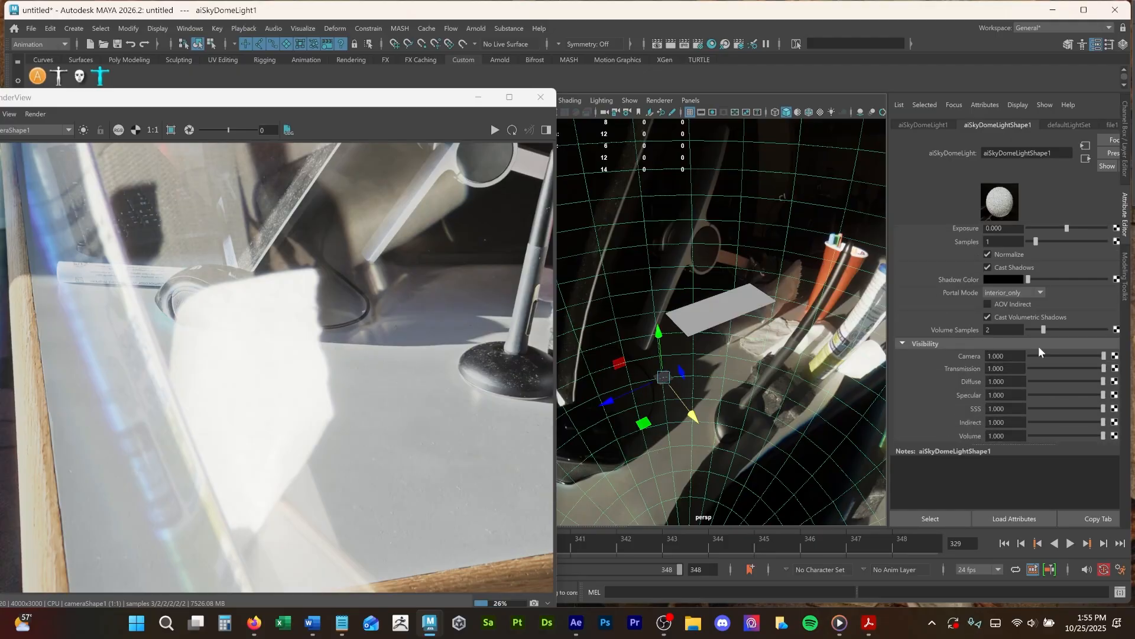
left_click_drag(1045, 352, 1019, 357)
left_click_drag(344, 101, 497, 56)
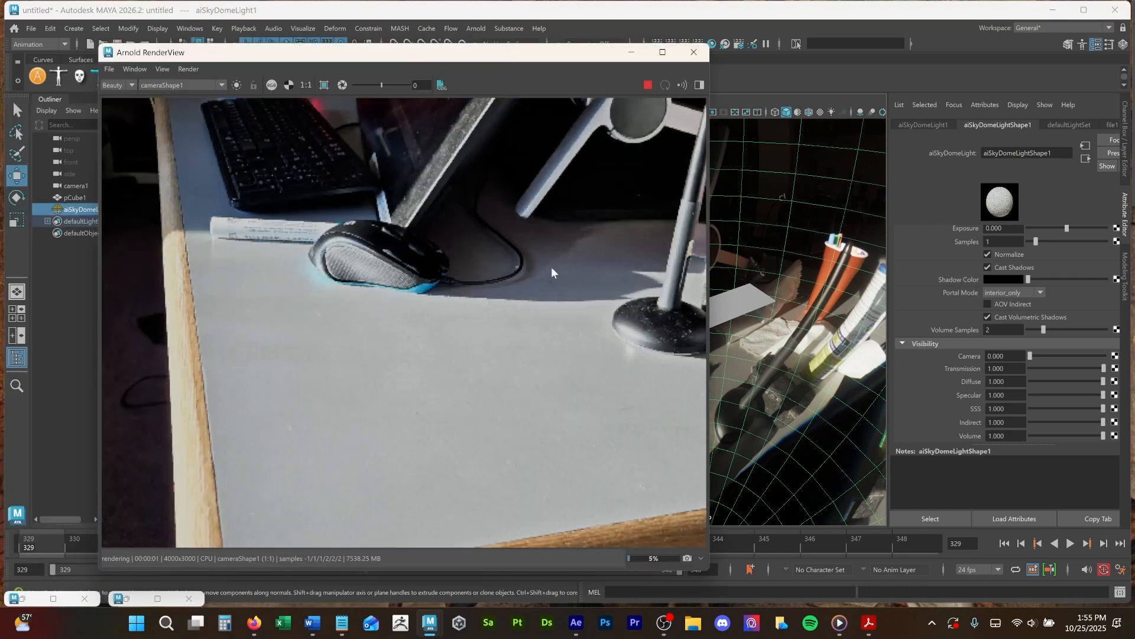
scroll(551, 267, "down", 3)
scroll(455, 247, "down", 2)
scroll(456, 247, "up", 3)
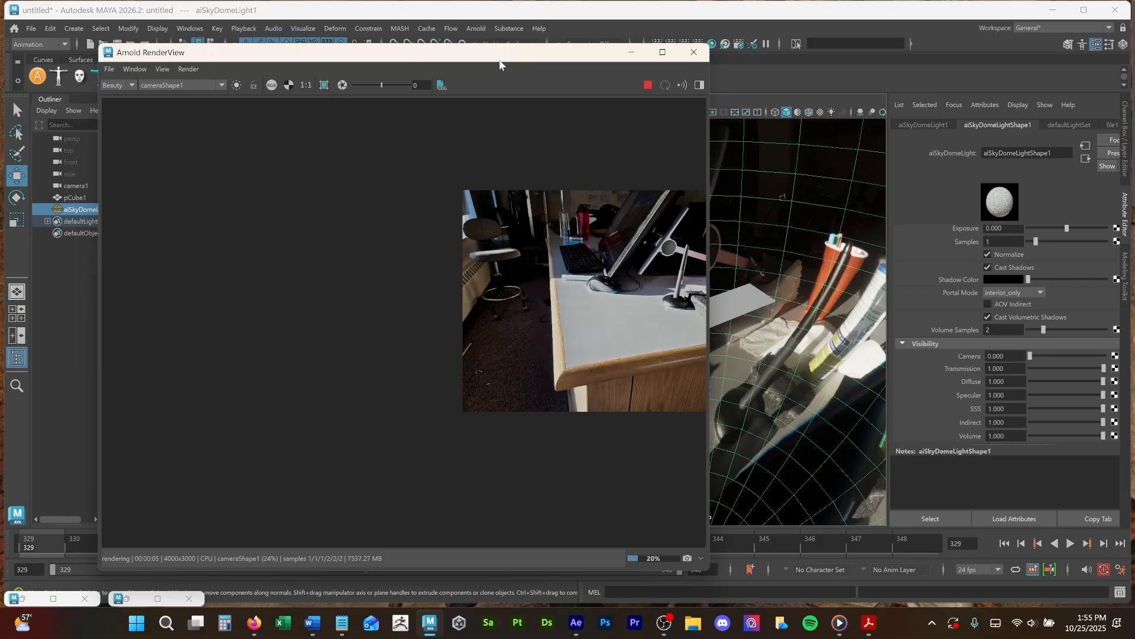
Create a polygon cube and place it on the desktop slab as a test object for the lighting.
left_click_drag(499, 64, 799, 59)
left_click(871, 339)
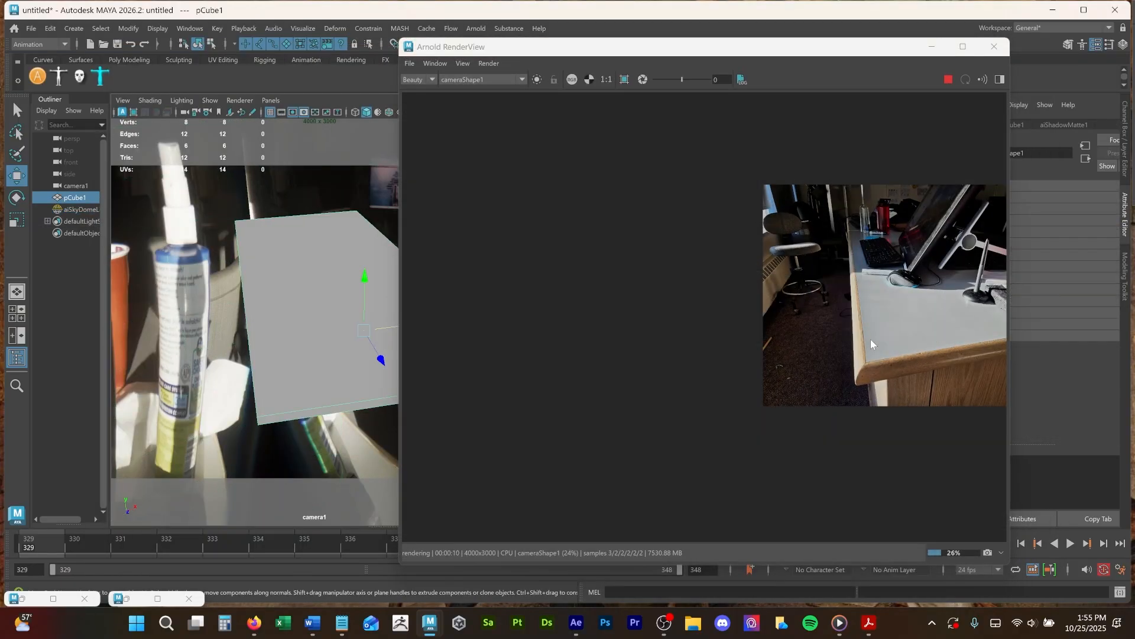
left_click(70, 29)
mouse_move(111, 101)
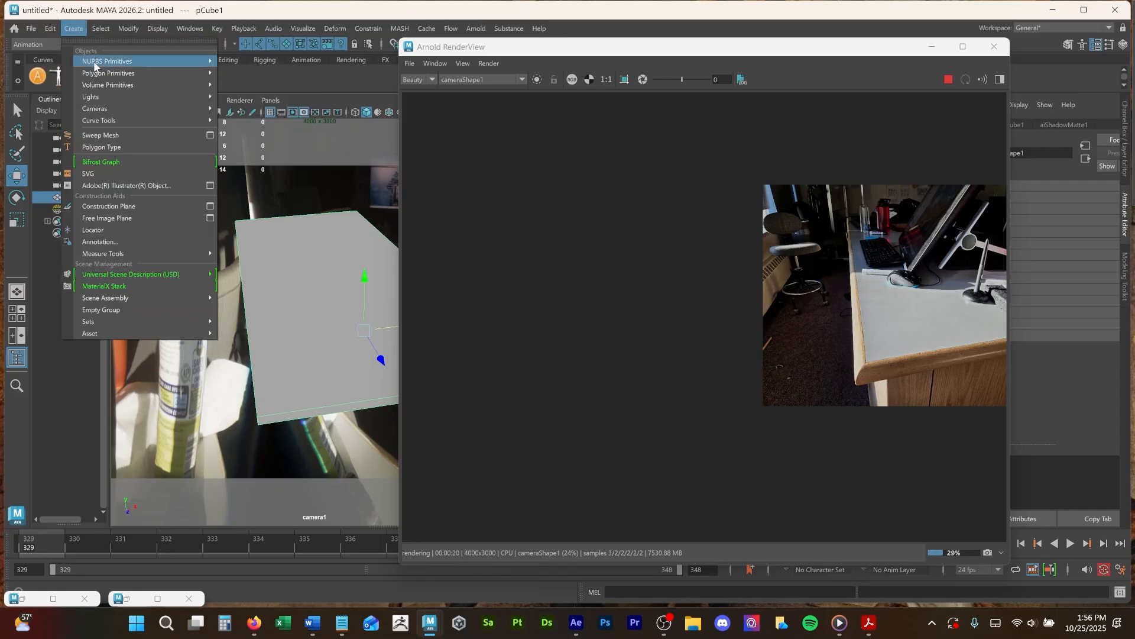
mouse_move(95, 74)
left_click(245, 85)
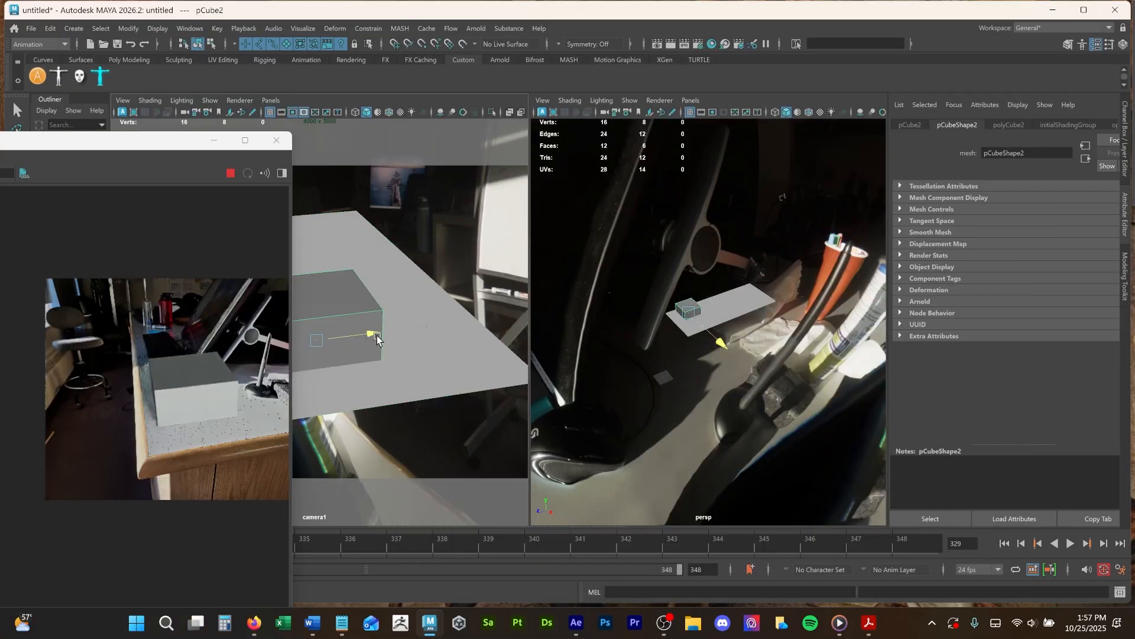
left_click_drag(377, 336, 379, 334)
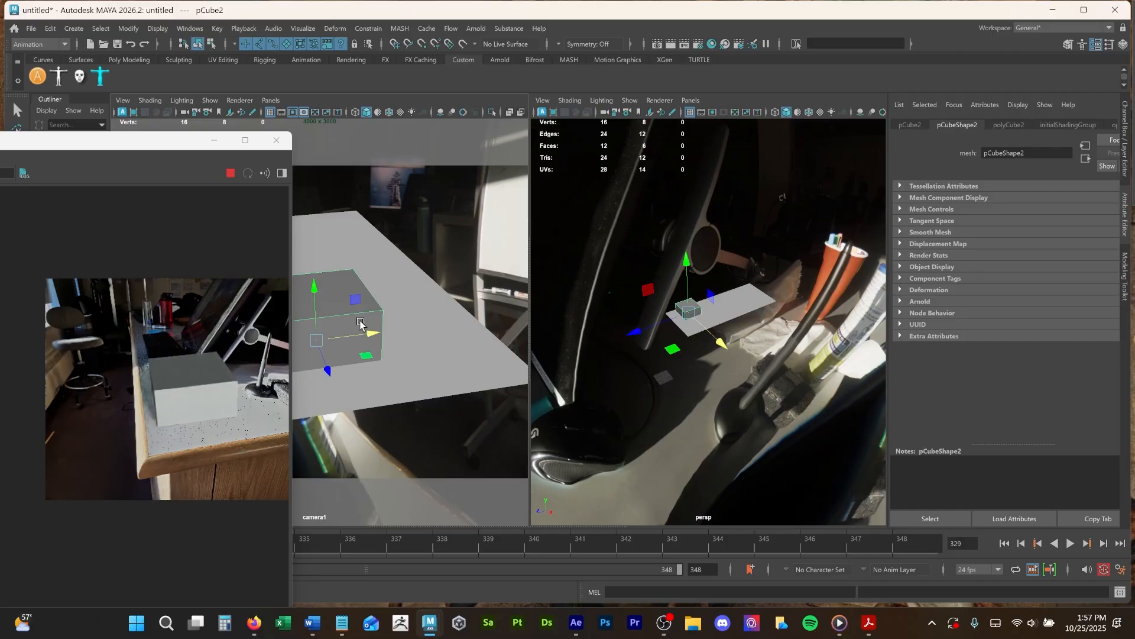
Rotate the skydome light about its vertical axis so the HDR's bright window sits behind the desktop slab.
left_click(473, 391)
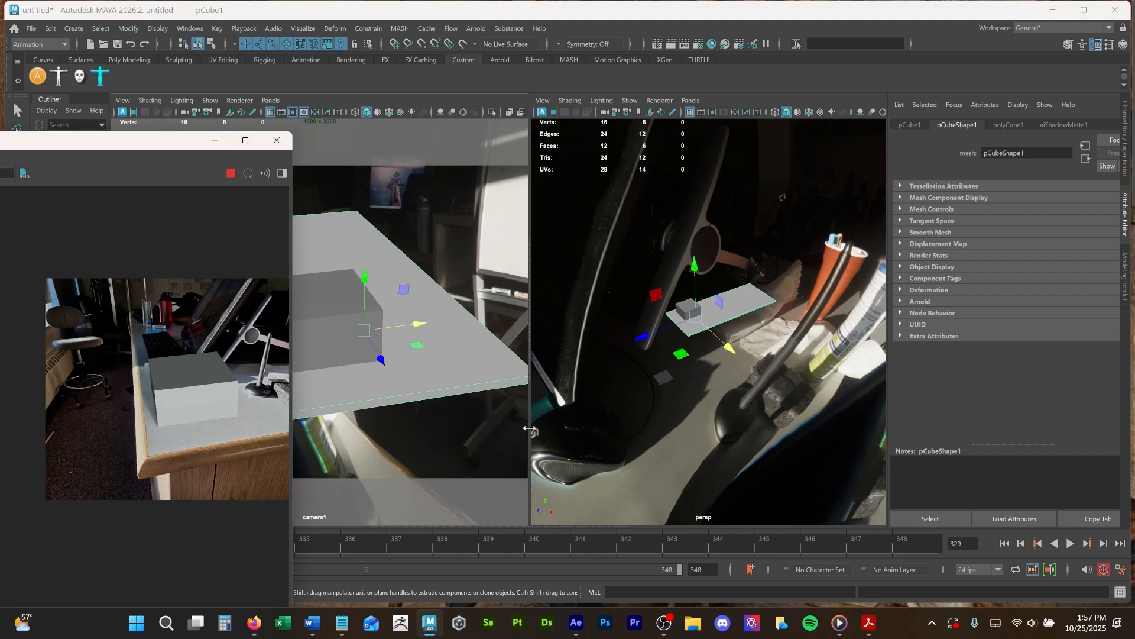
left_click_drag(294, 415, 483, 415)
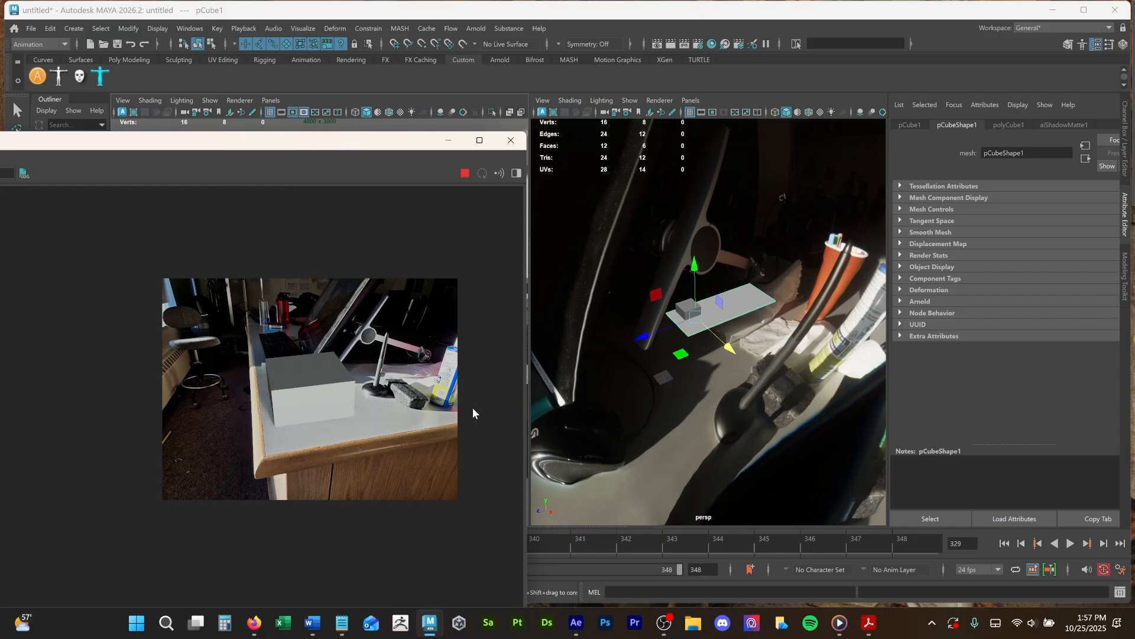
left_click(698, 512)
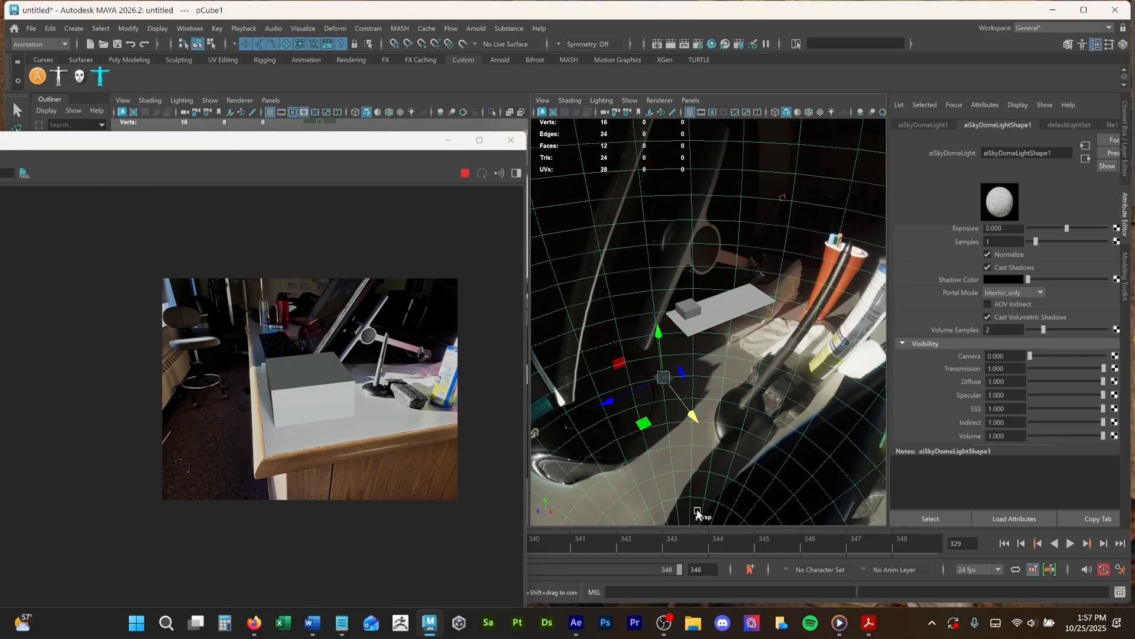
key("e")
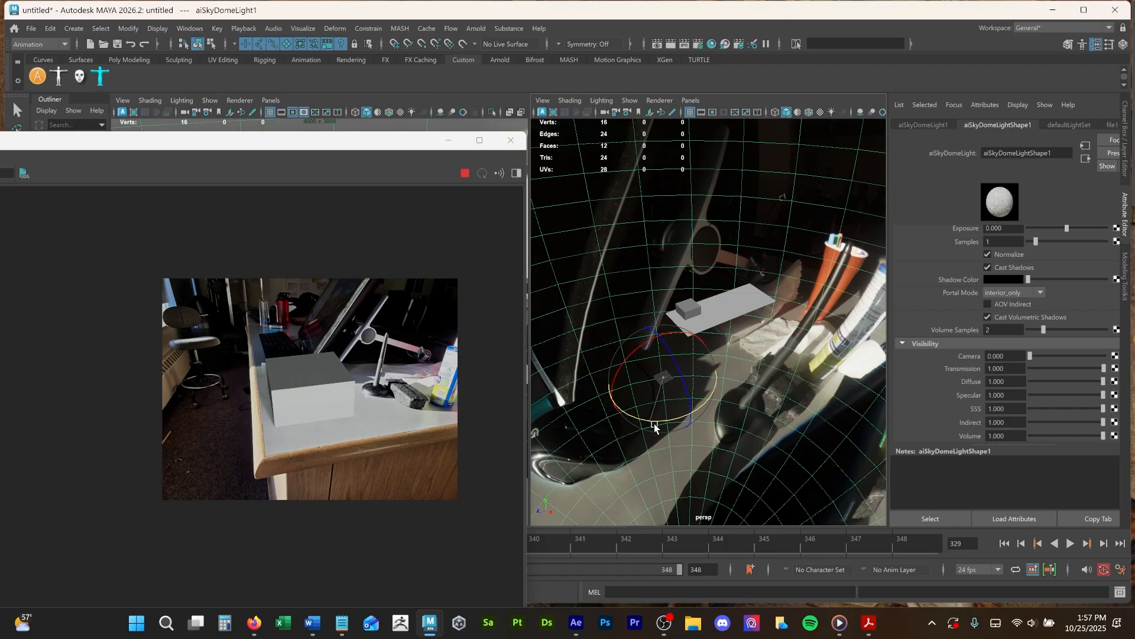
left_click_drag(654, 423, 627, 436)
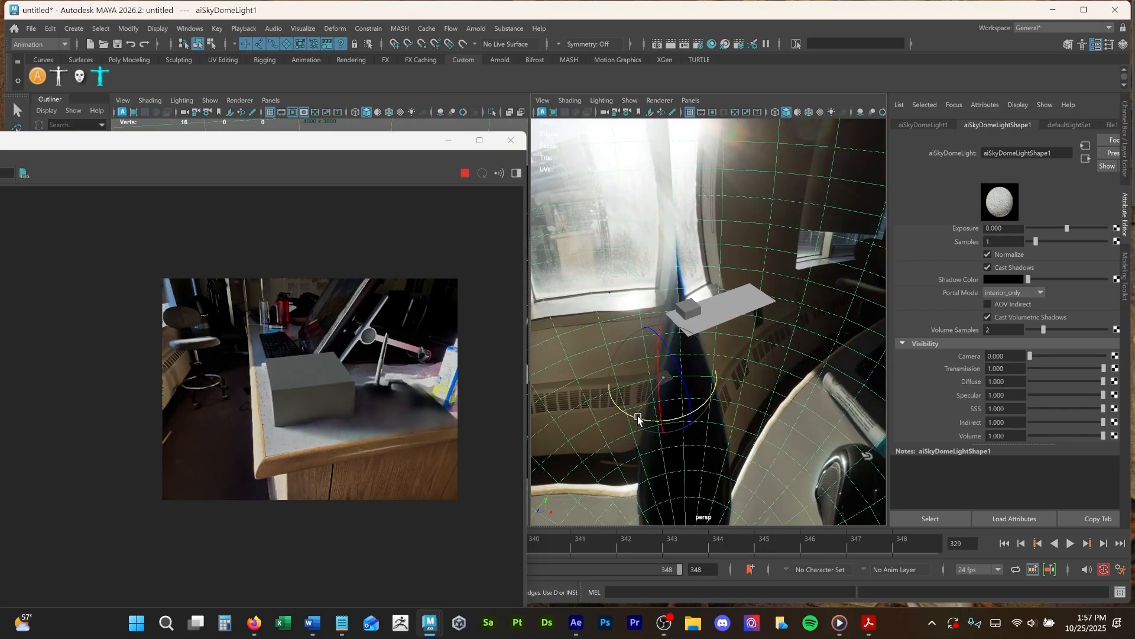
left_click_drag(638, 416, 635, 419)
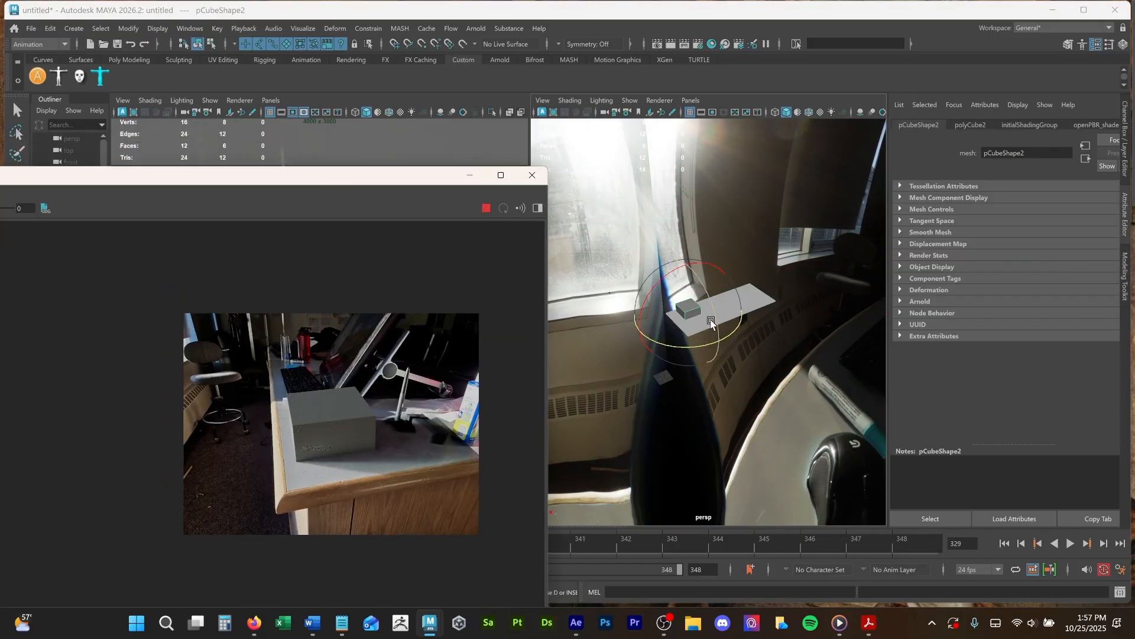
Scale the test cube down into a small upright block on the desktop and inspect its shadow in the render.
key("r")
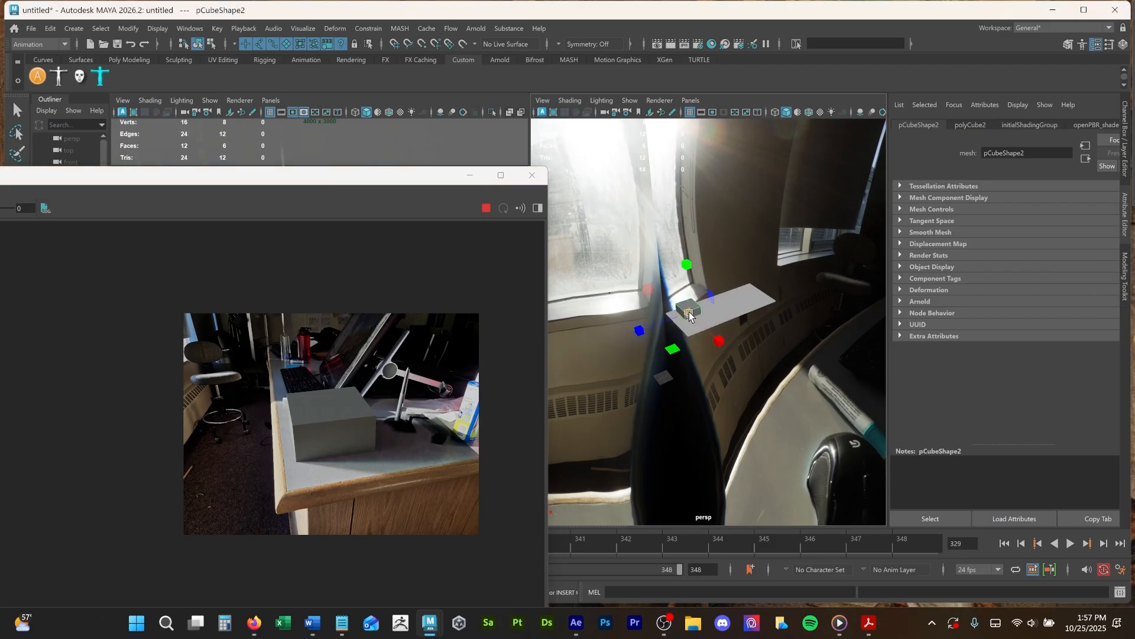
mouse_move(687, 264)
left_mouse_down()
mouse_move(686, 238)
mouse_move(696, 258)
left_mouse_up()
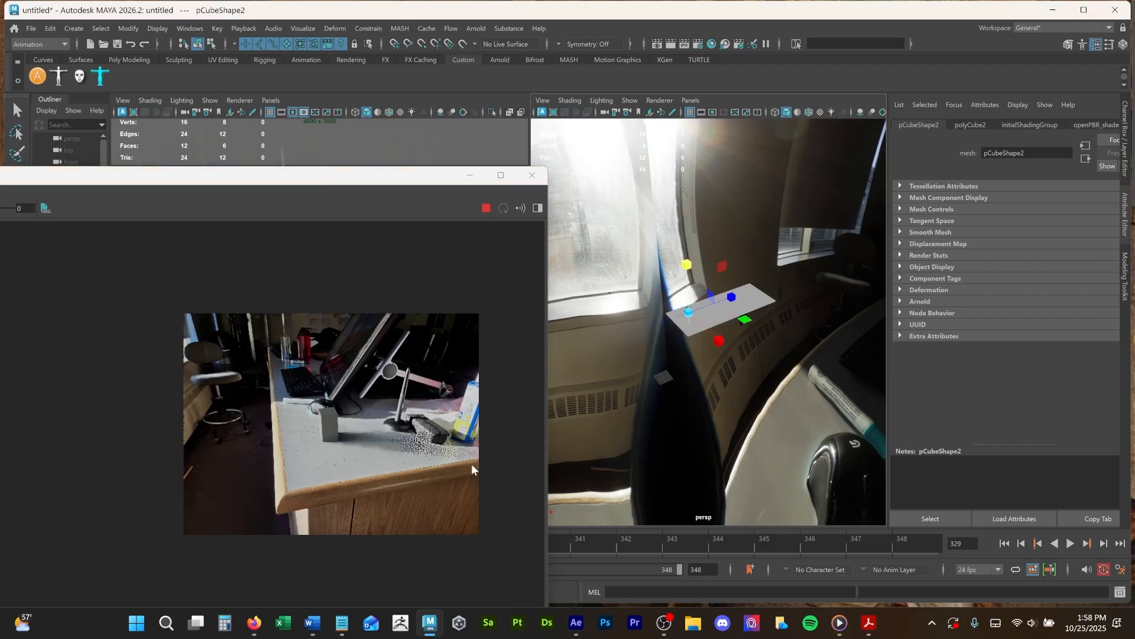
key("e")
scroll(370, 338, "up", 4)
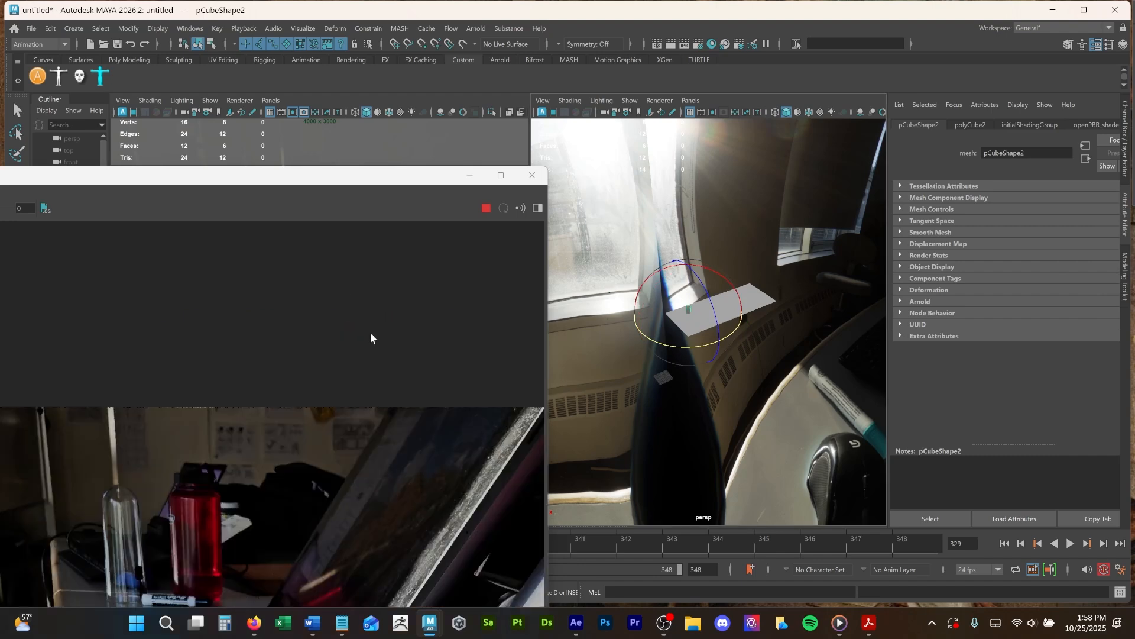
left_click_drag(345, 184, 694, 21)
scroll(623, 416, "down", 4)
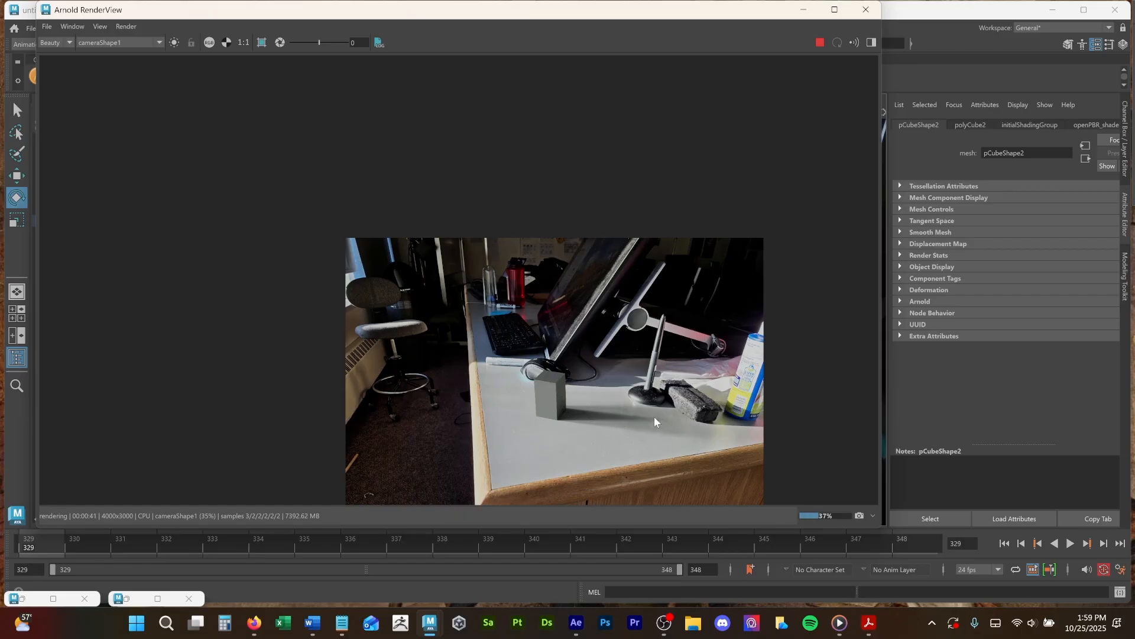
Minimize the Arnold RenderView and turn off Cast Shadows on the skydome light.
left_click_drag(757, 16, 764, 61)
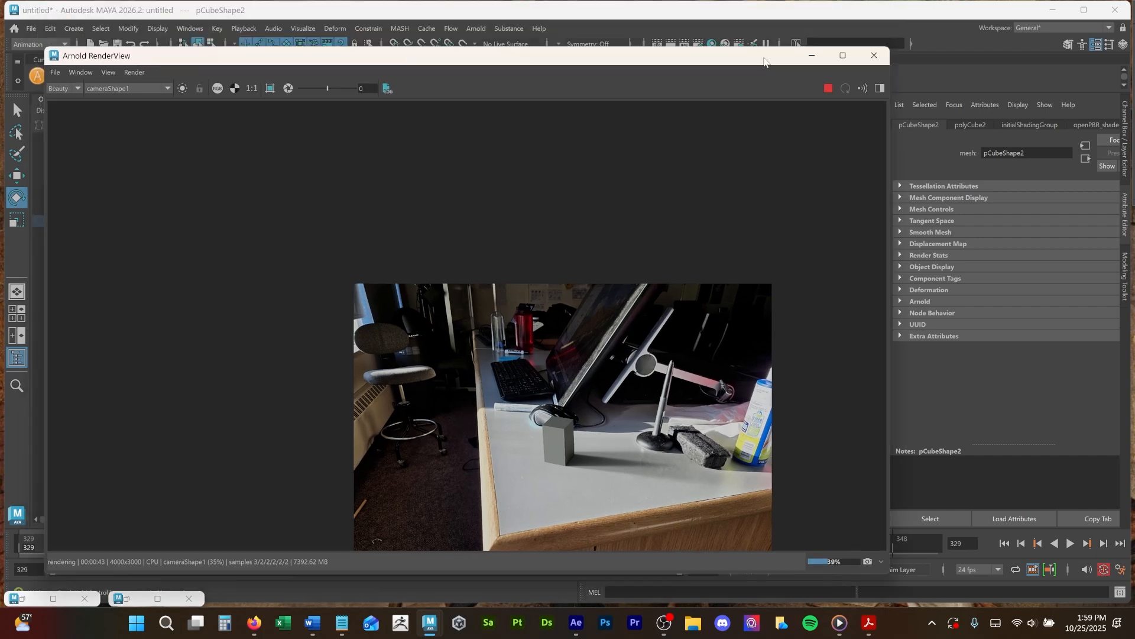
left_click(811, 56)
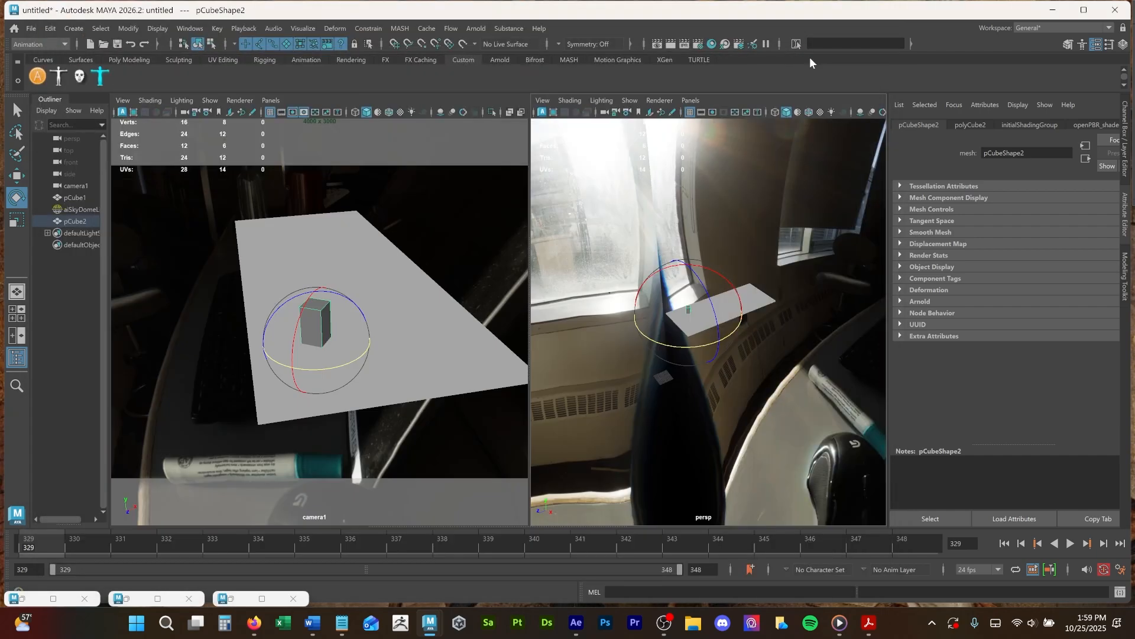
left_click(1127, 151)
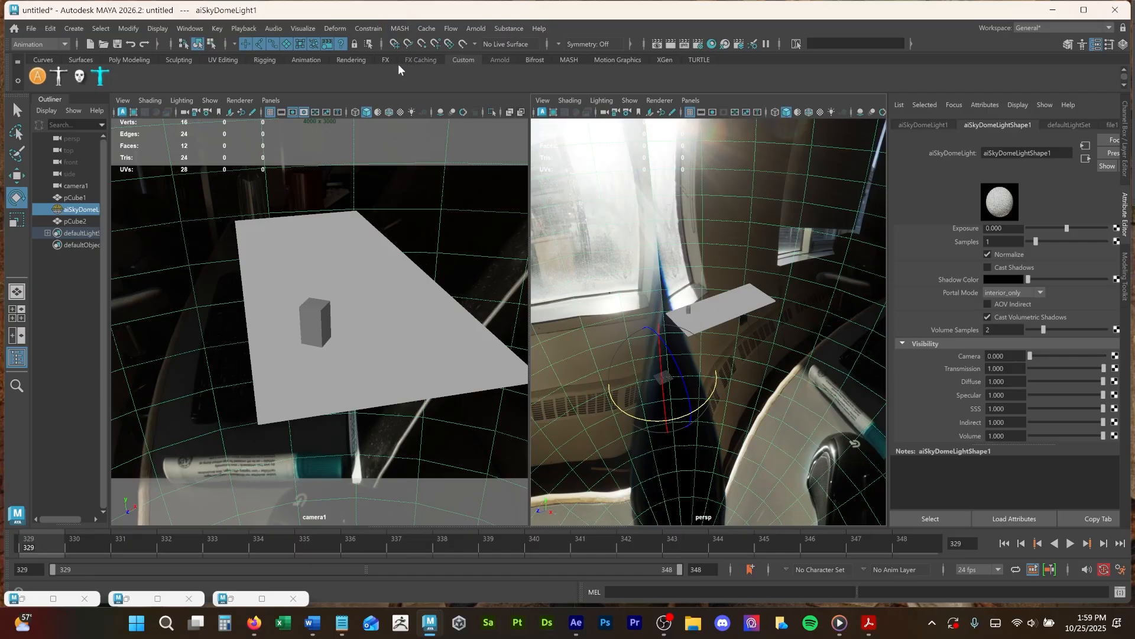
Add a directional light to the scene and frame it together with the HDR's bright window.
left_click(74, 30)
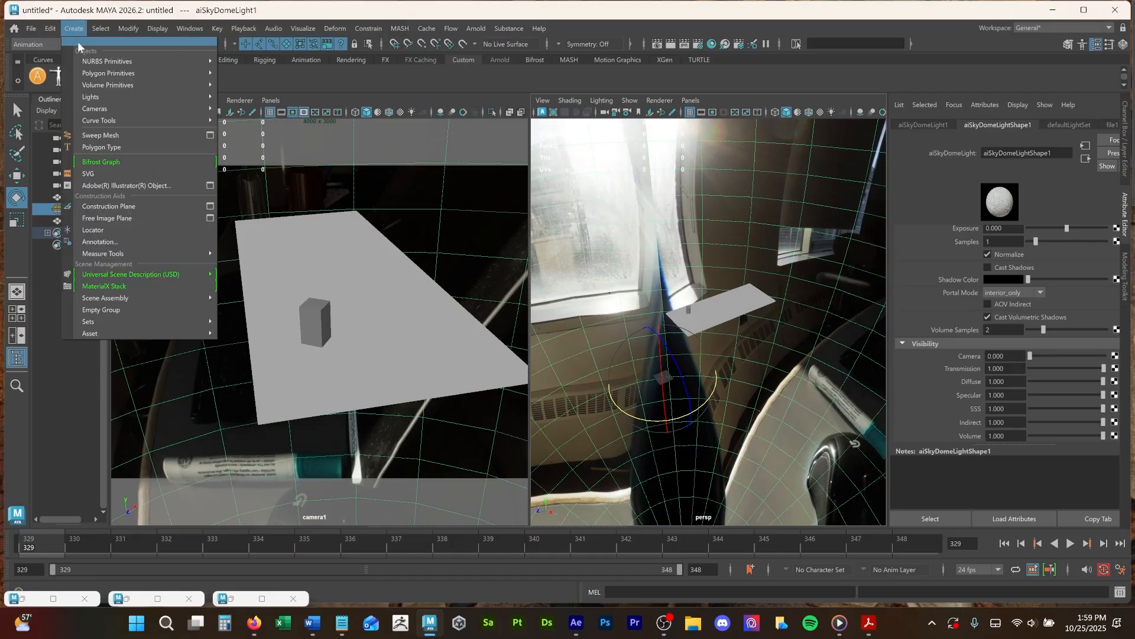
mouse_move(197, 99)
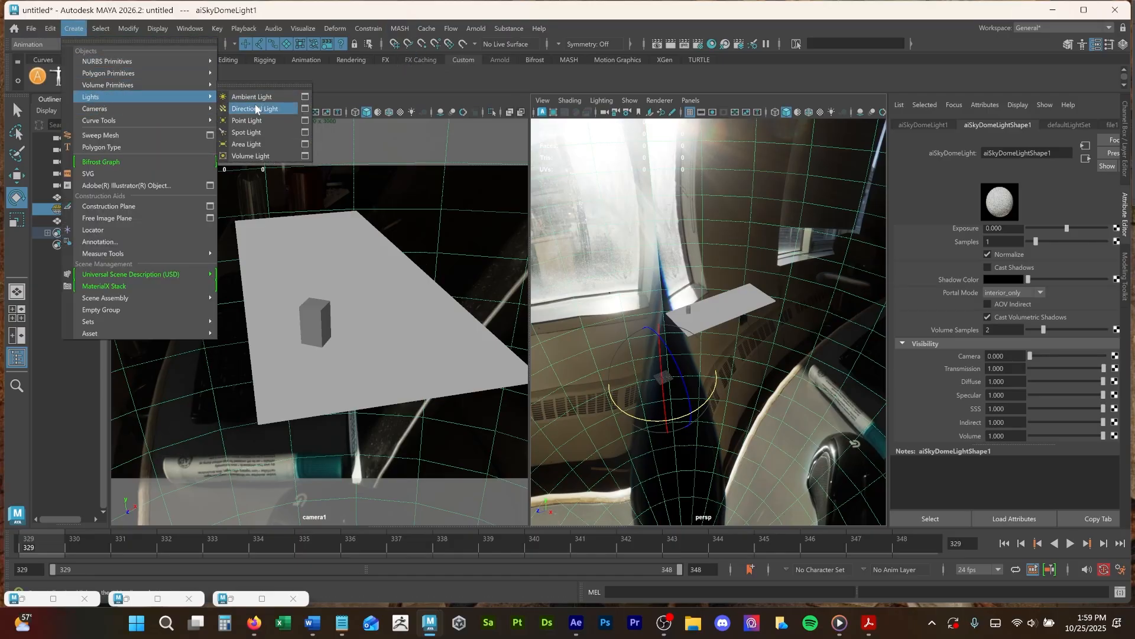
left_click(255, 109)
left_click_drag(794, 243, 705, 277, "alt")
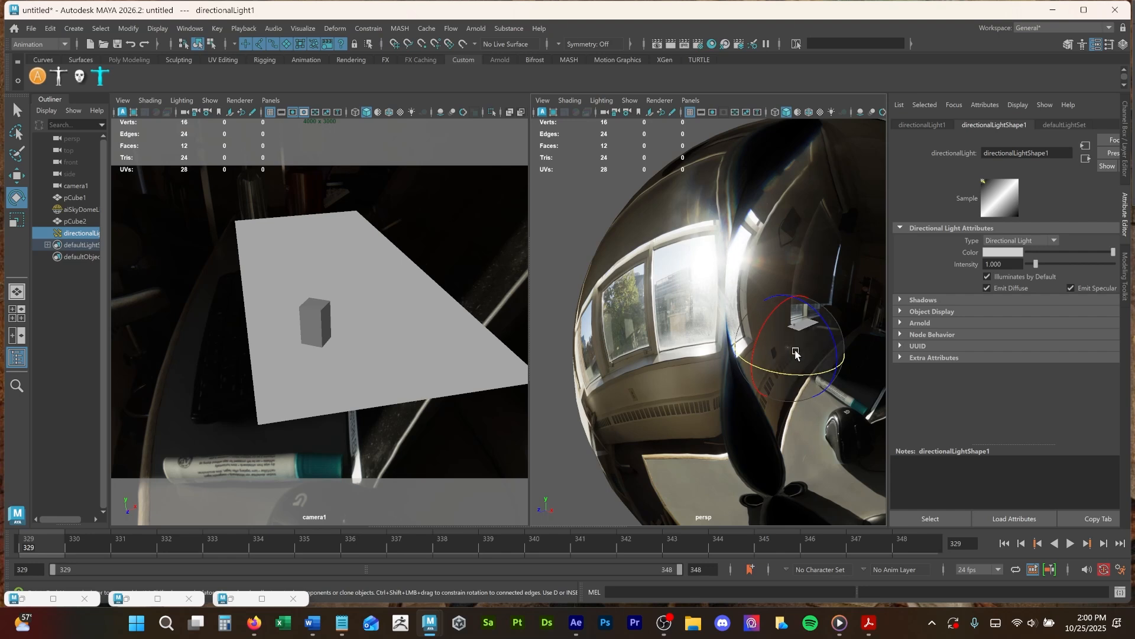
scroll(721, 302, "up", 5)
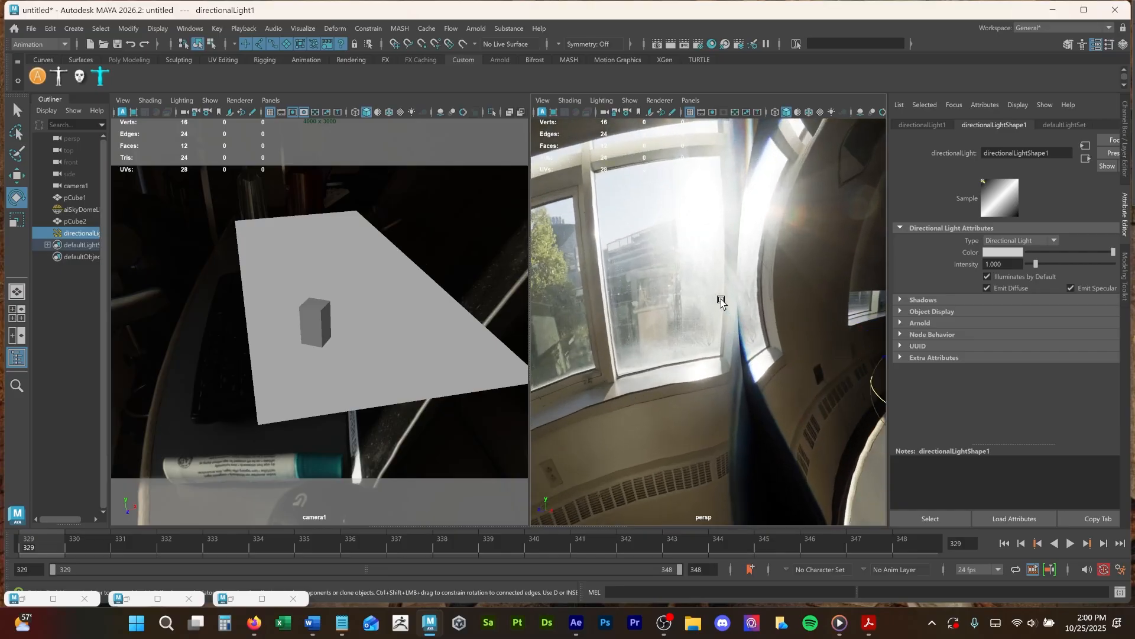
scroll(721, 302, "down", 5)
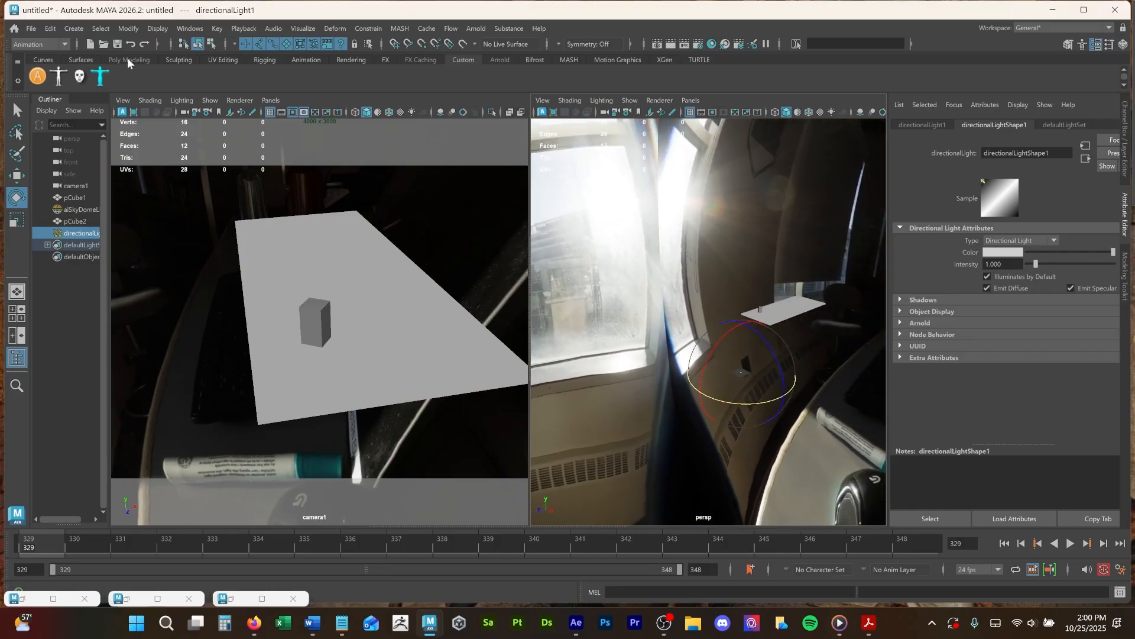
Create a second directional light and raise it above the desktop slab to a height of about 128 units.
left_click(73, 28)
mouse_move(90, 97)
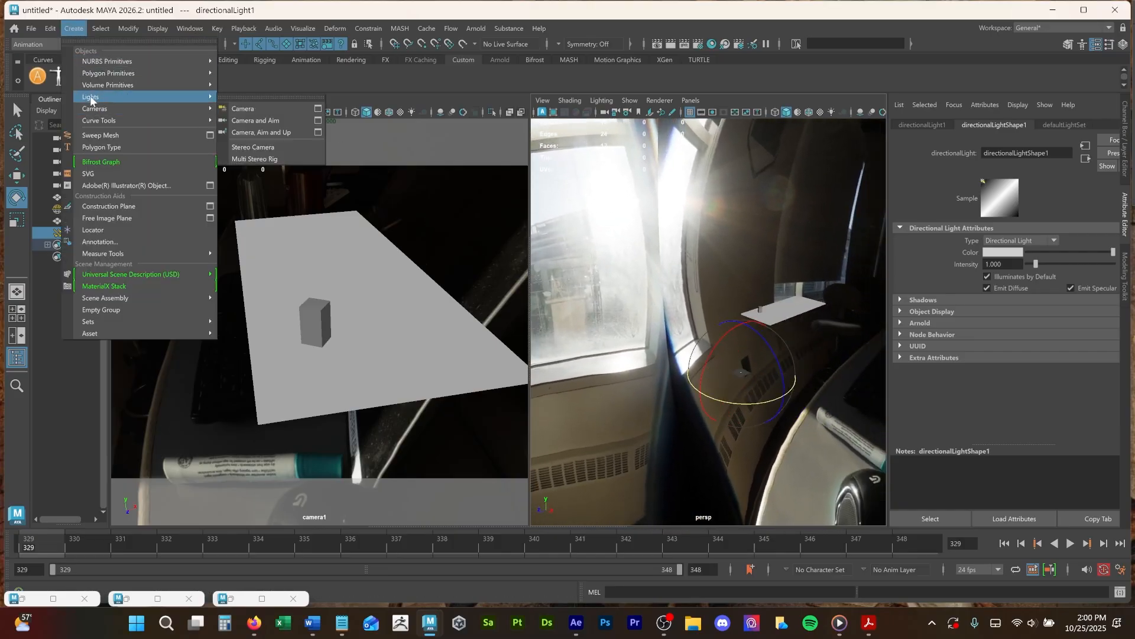
left_click(259, 110)
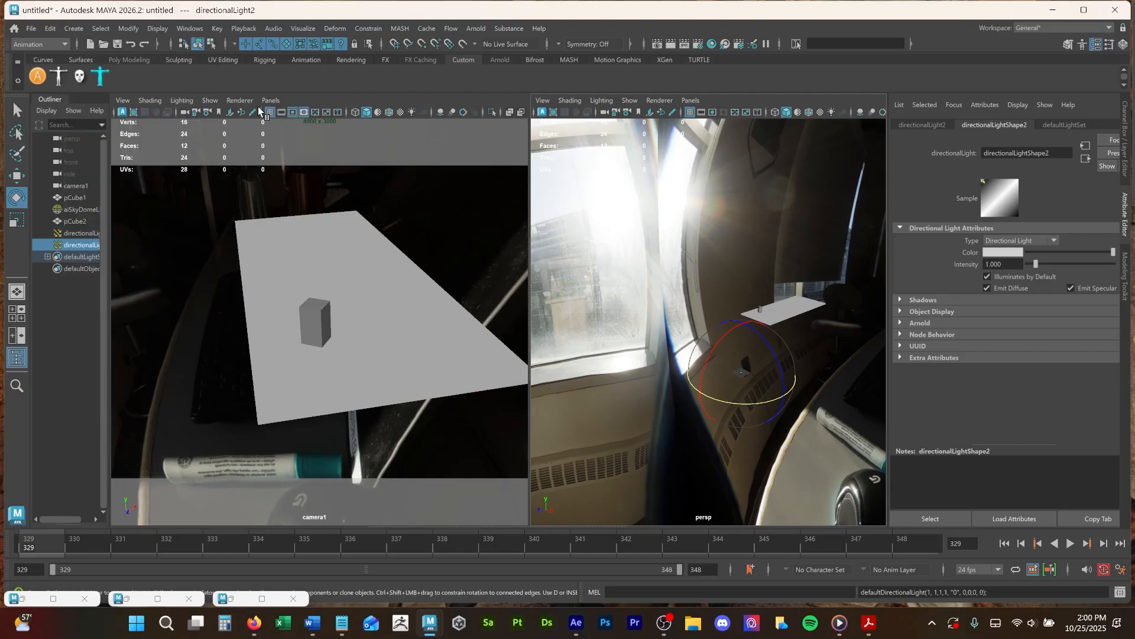
left_click_drag(628, 287, 813, 256, "alt")
key("w")
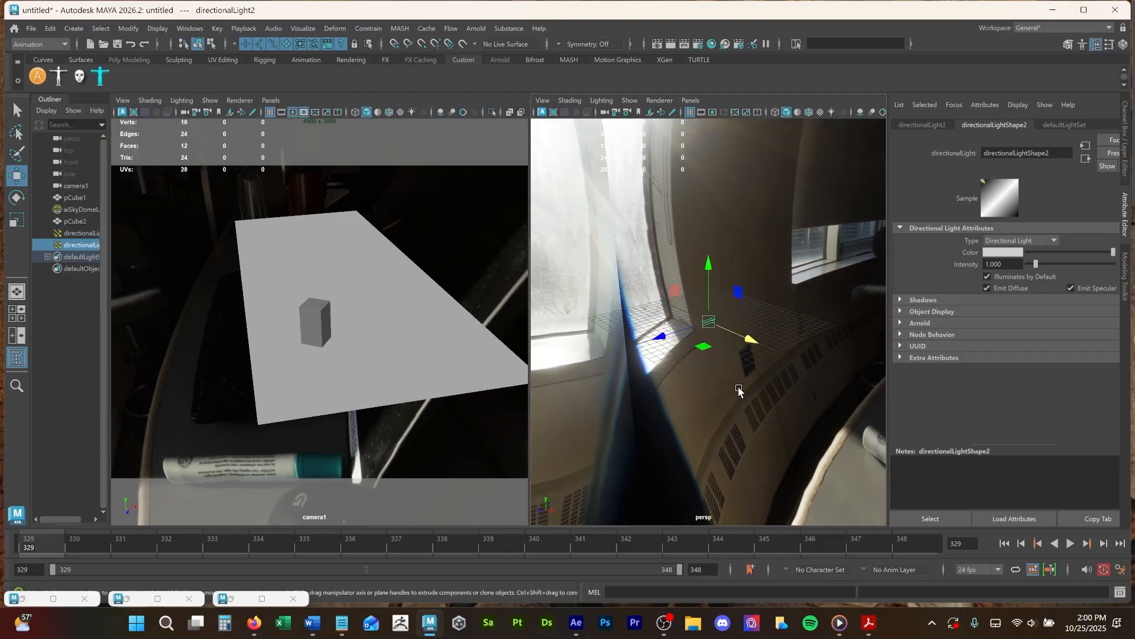
left_click_drag(739, 386, 720, 375, "alt")
Scale the second directional light up to about 20.6 and rotate it to shine across the desktop slab.
key("r")
left_click_drag(717, 242, 673, 358, "alt")
key("e")
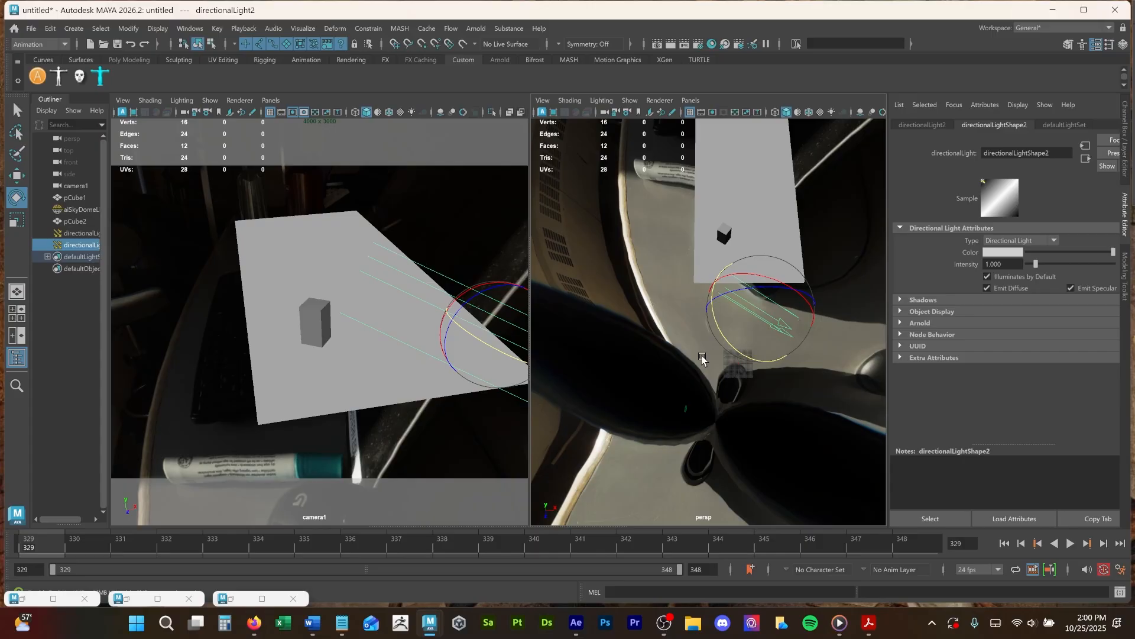
left_click_drag(701, 355, 714, 354, "alt")
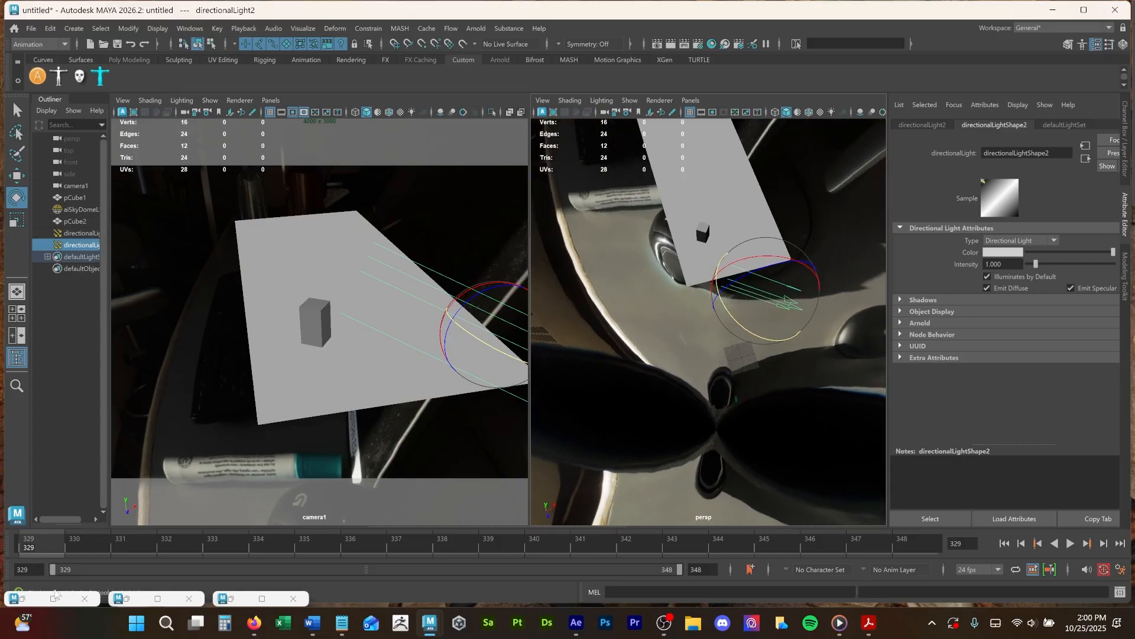
Restore the Arnold RenderView beside the perspective view and rotate the second directional light to redirect the block's shadow.
left_click(233, 600)
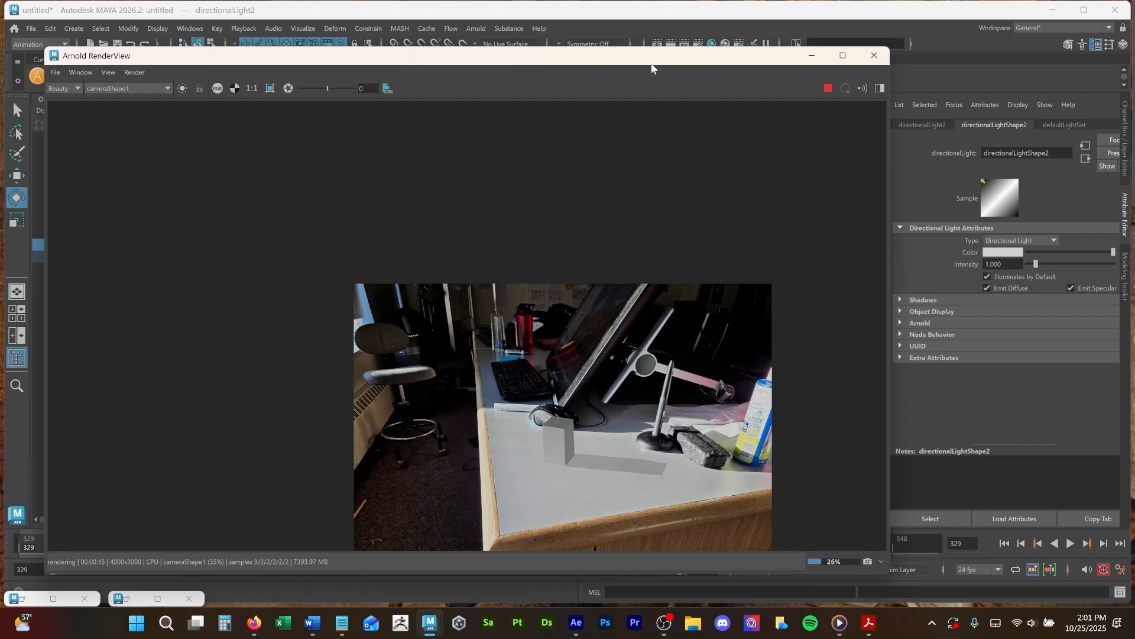
left_click_drag(599, 66, 264, 79)
mouse_move(744, 249)
left_mouse_down()
mouse_move(684, 255)
mouse_move(740, 266)
left_mouse_up()
left_click_drag(740, 265, 747, 267)
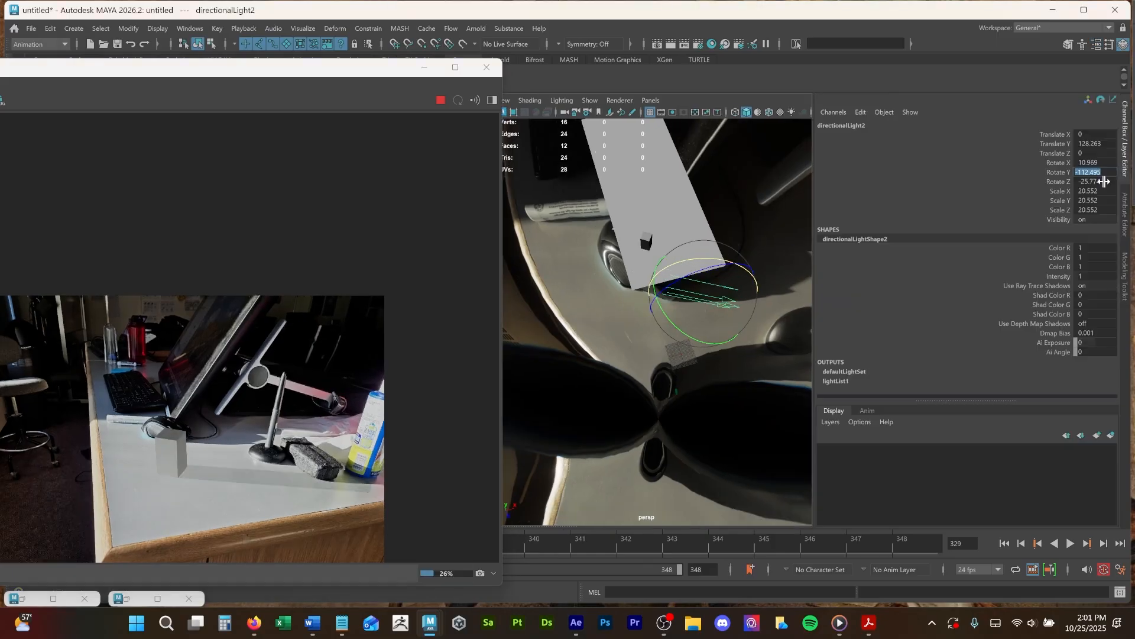
Set the second directional light's Rotate Z to 0 and its Rotate X to -10.
left_click(1104, 182)
type("0")
key("Return")
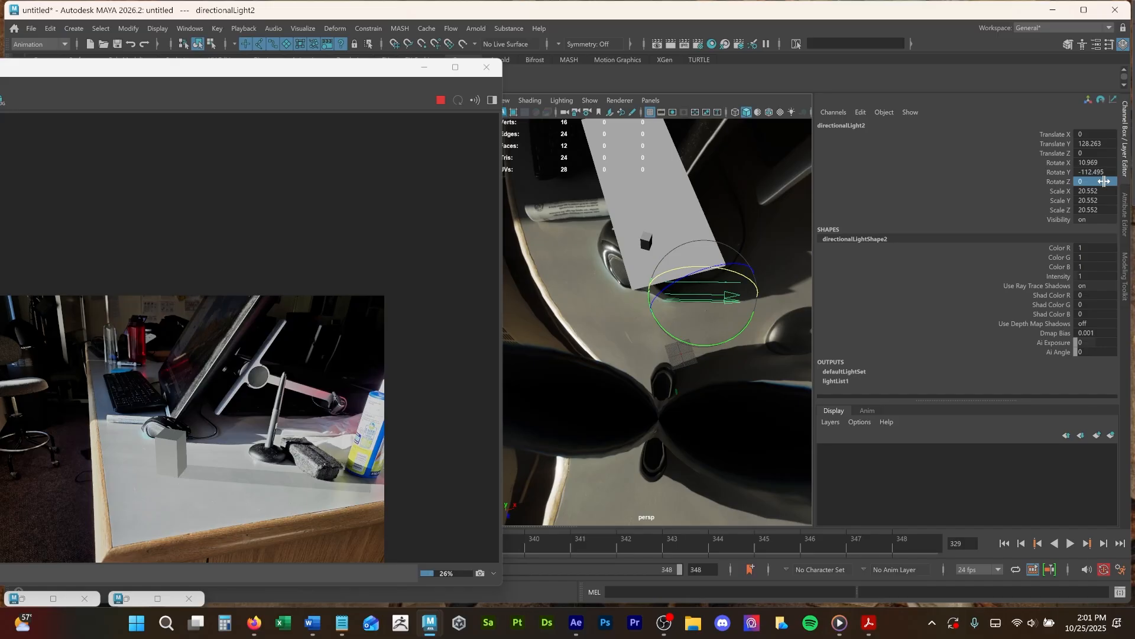
left_click(1106, 162)
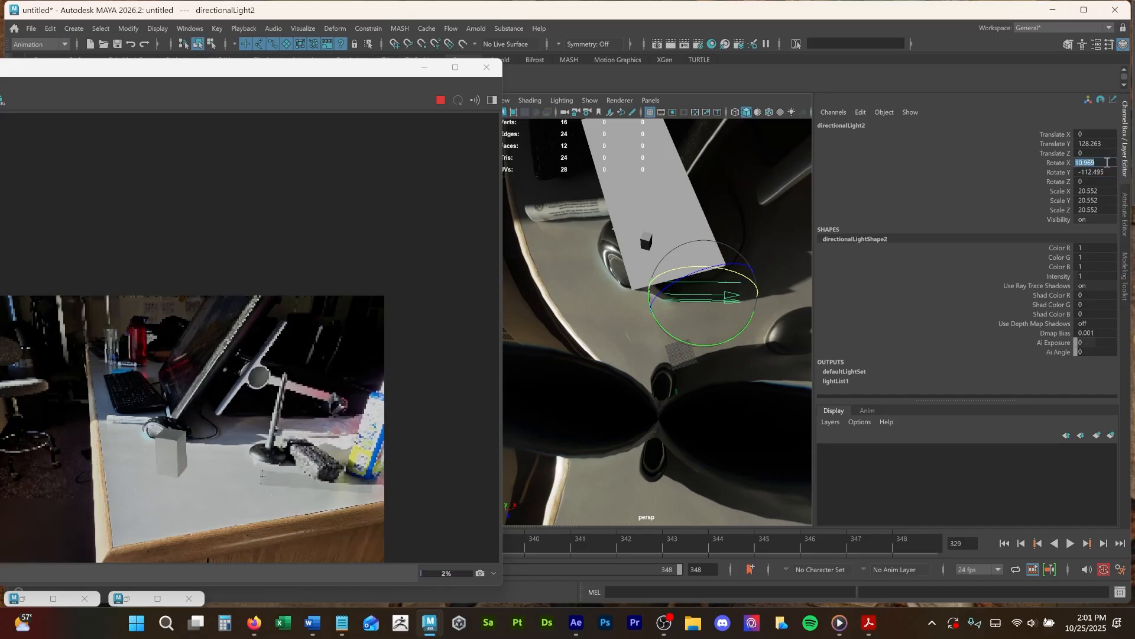
type("-10")
key("Return")
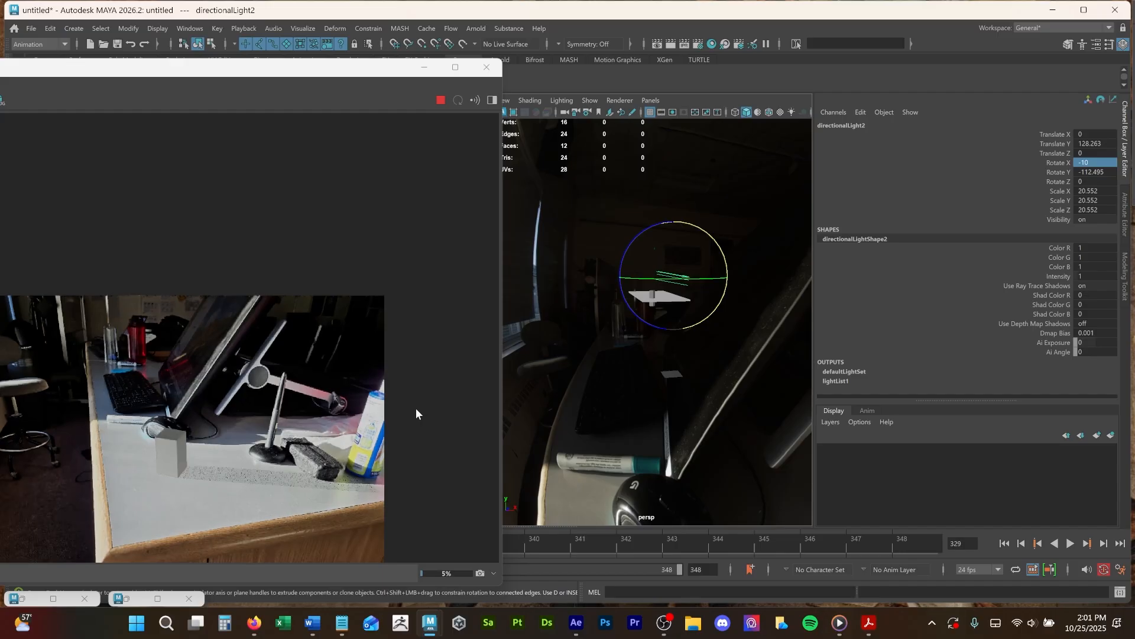
Set the second directional light's Rotate X to -15 and refine the tilt again against the rendered shadow.
double_click(1095, 159)
type("-15")
key("Return")
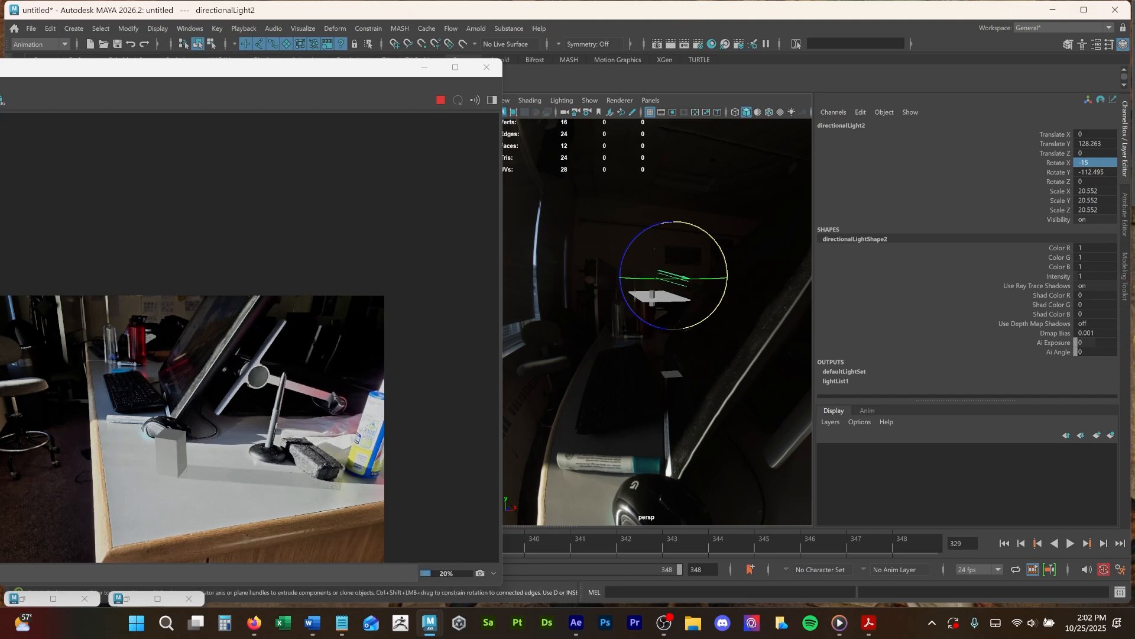
left_click(1098, 164)
type("2")
key("Return")
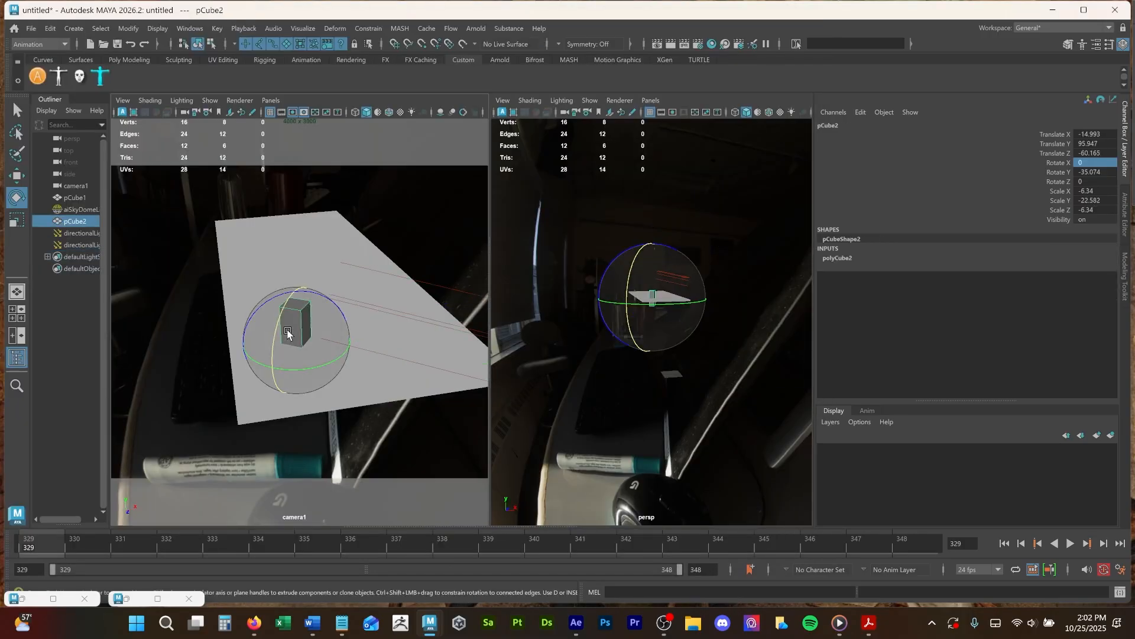
Delete the test block from the desktop and start a new file reference in the Reference Editor.
key("Delete")
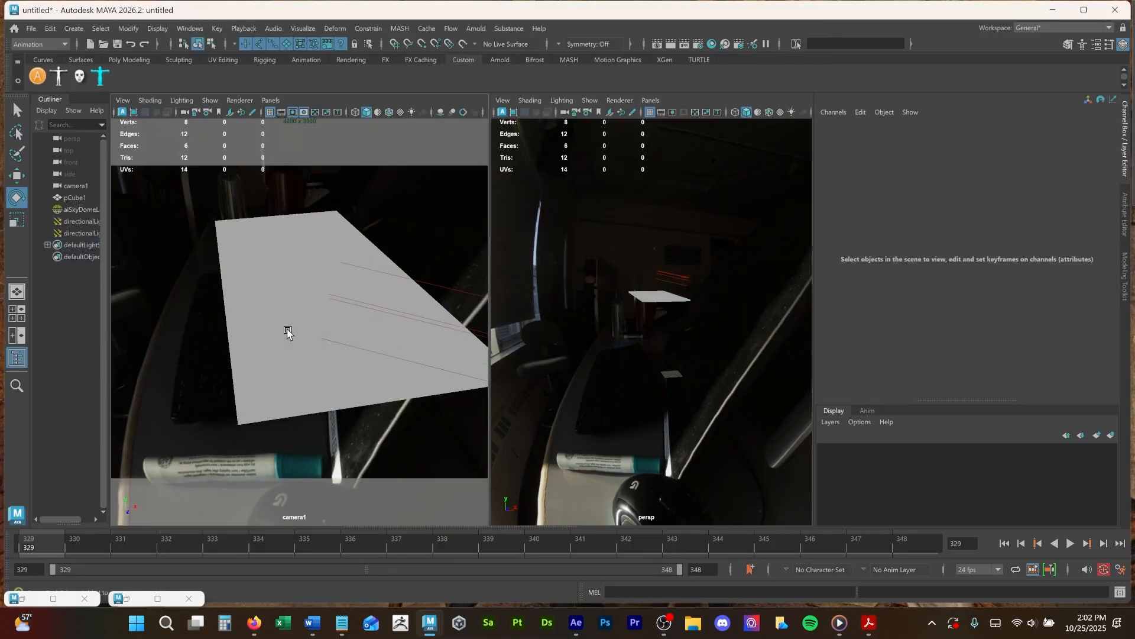
left_click(72, 31)
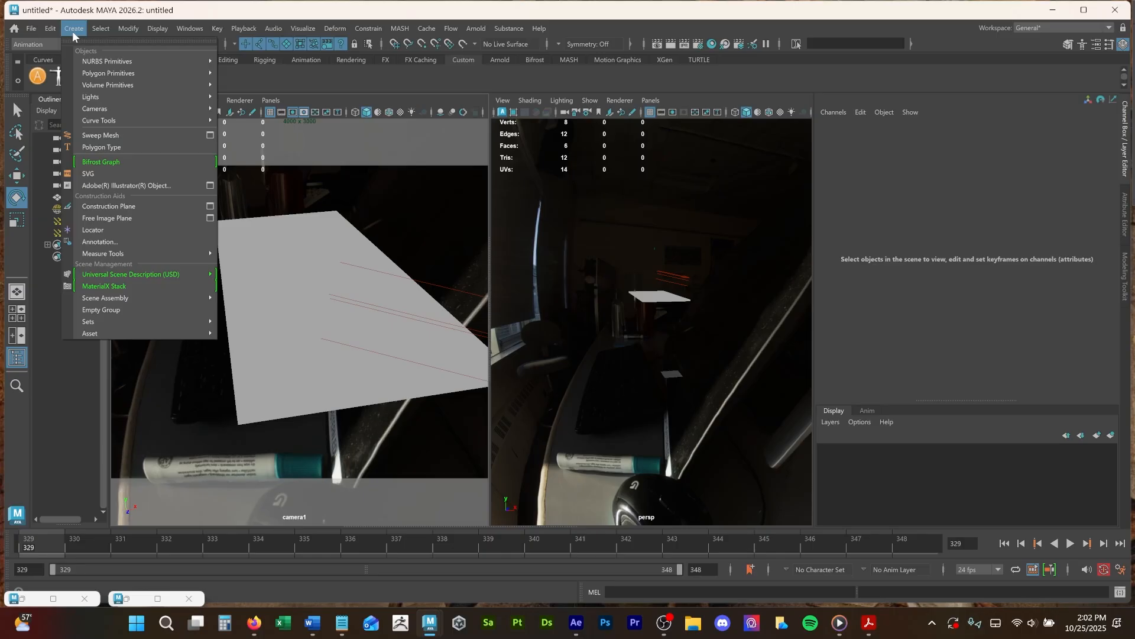
mouse_move(31, 28)
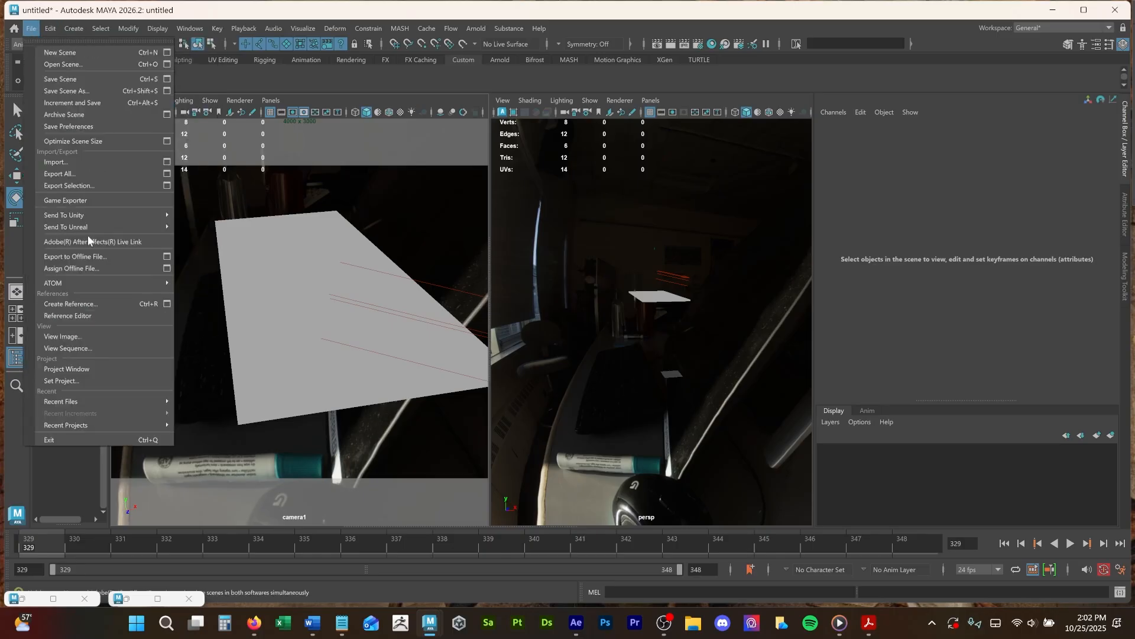
left_click(80, 315)
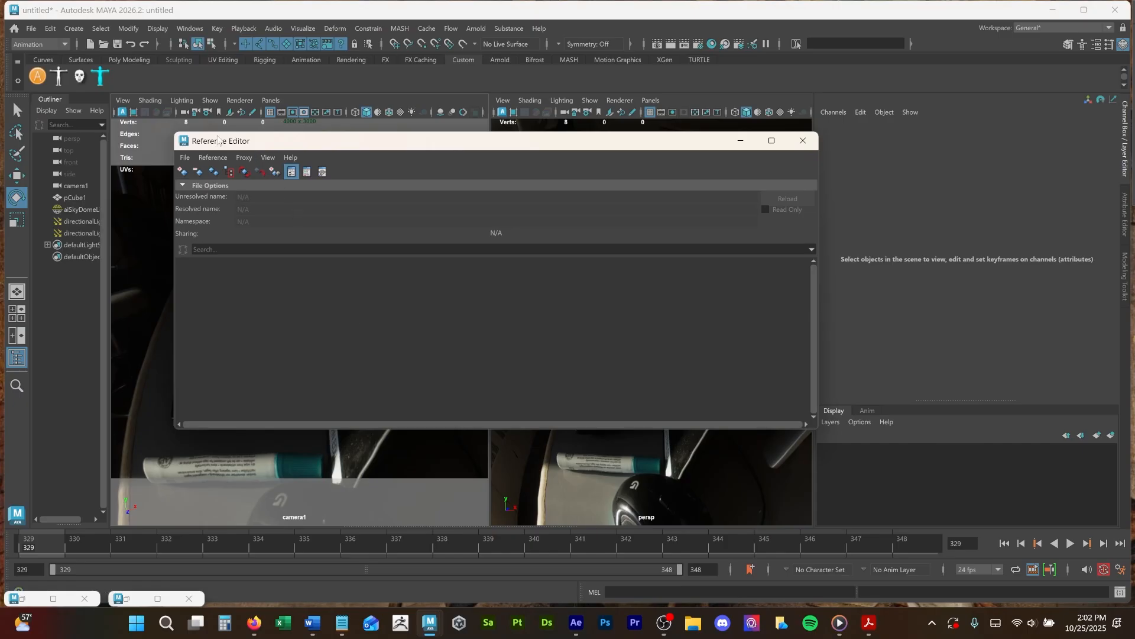
left_click(215, 157)
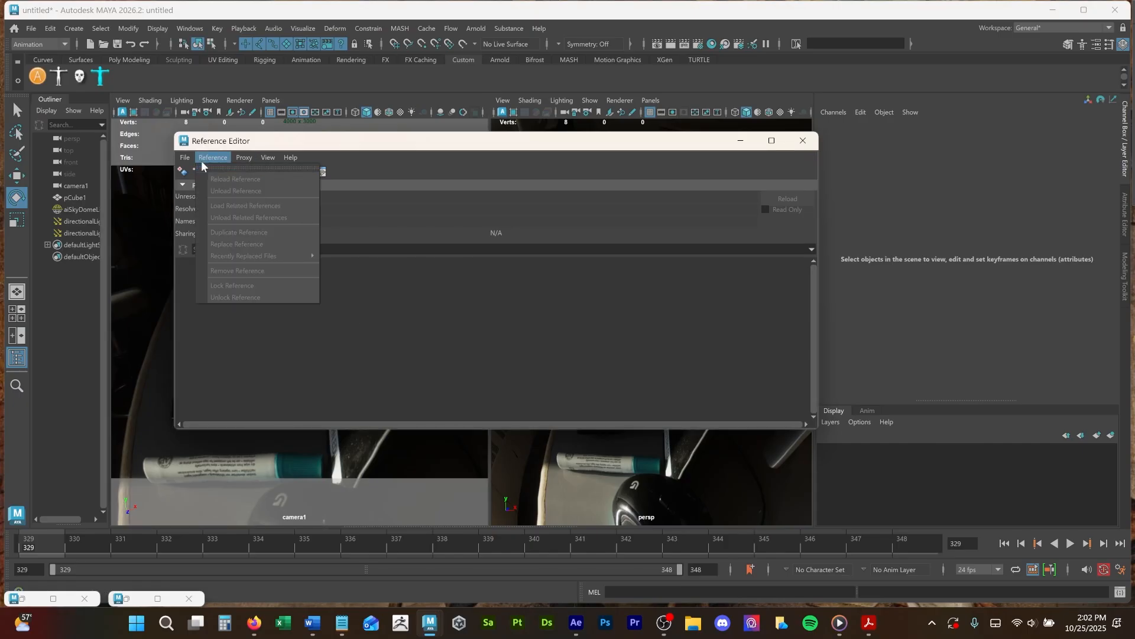
left_click(204, 180)
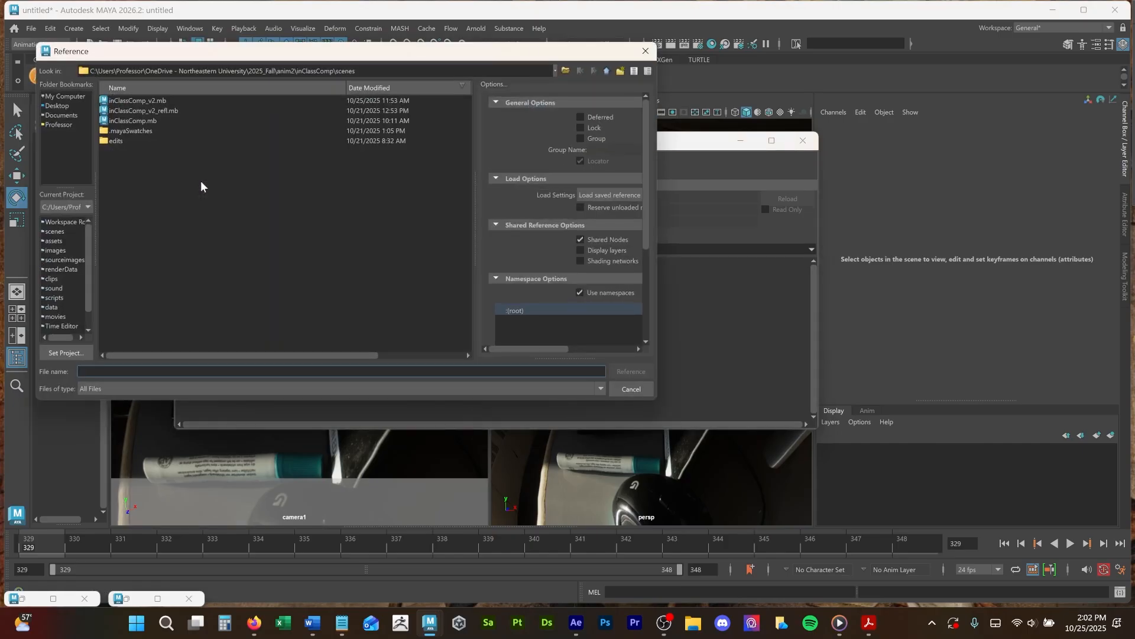
Enter a proxy tag, browse up from the scenes folder and reference the car model into the scene.
left_click_drag(656, 300, 751, 302)
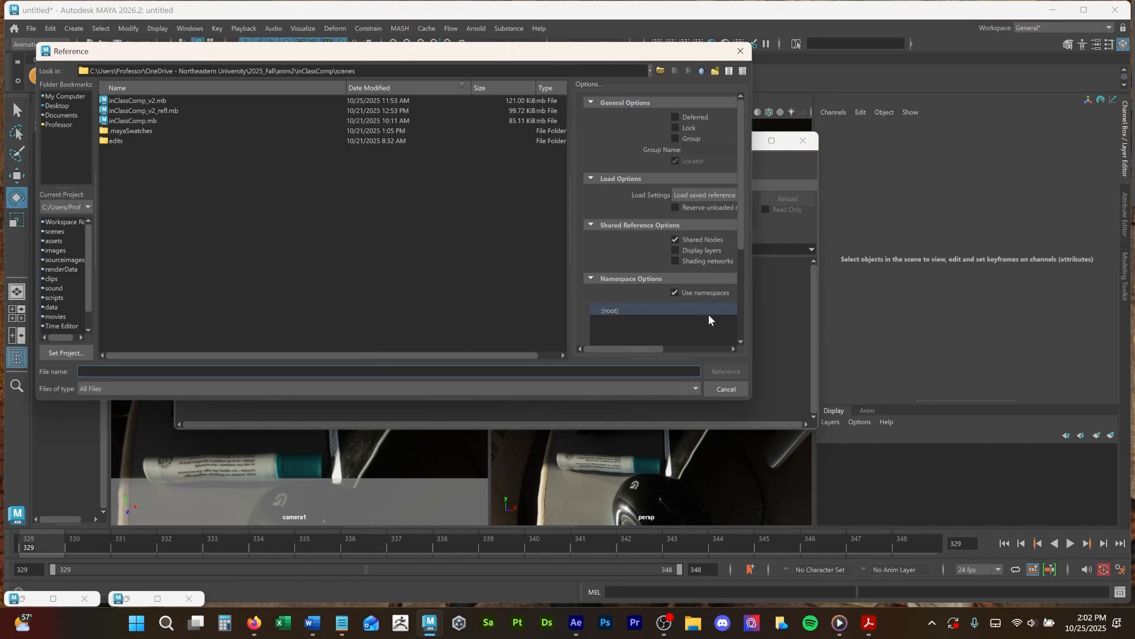
left_click_drag(743, 246, 743, 337)
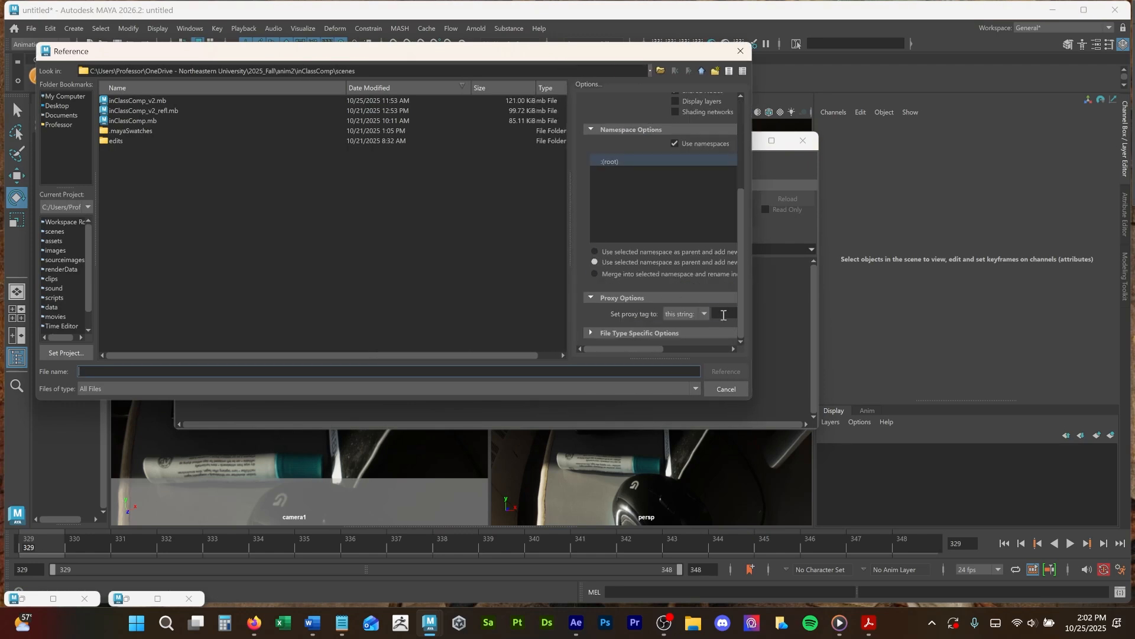
left_click(723, 314)
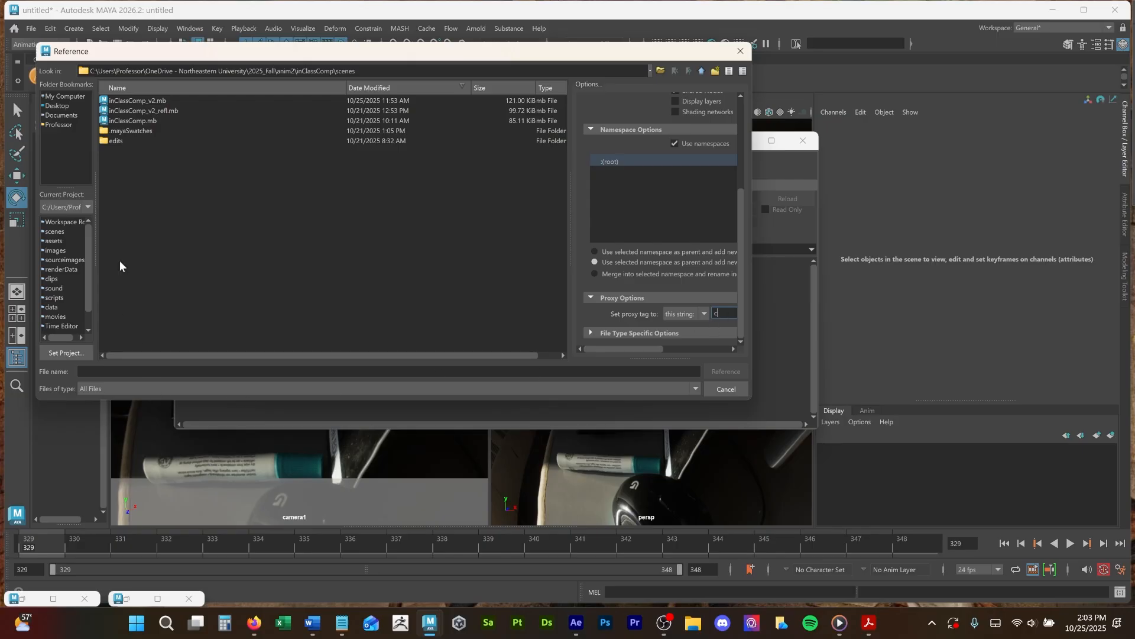
left_click(701, 71)
left_click(701, 71)
left_click(733, 370)
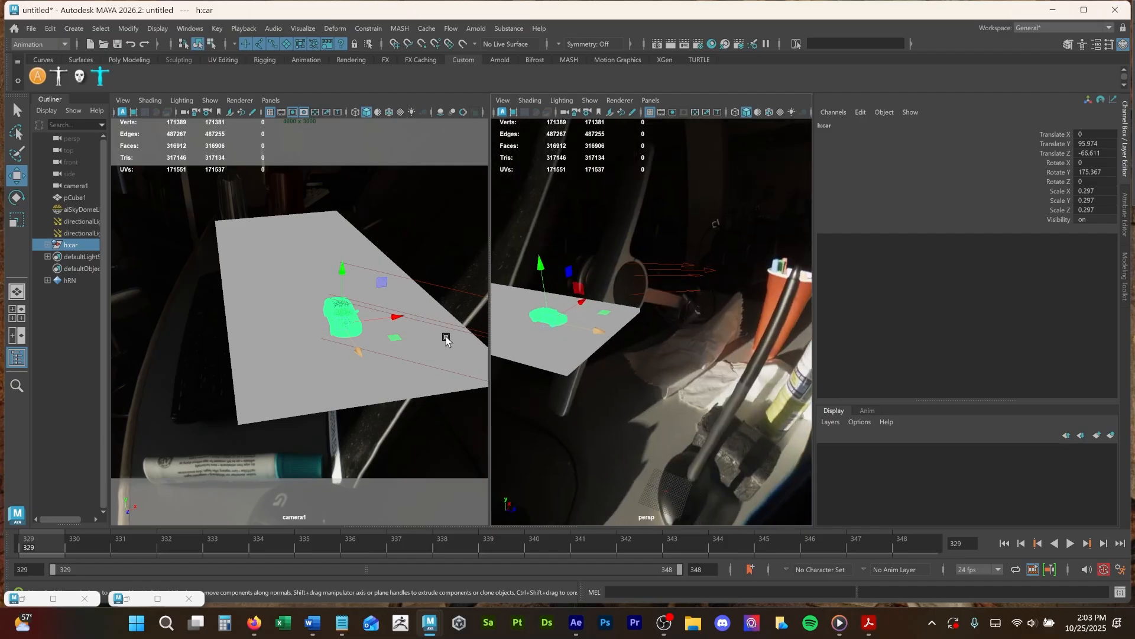
Move the referenced car along X to about -15.2 on the desktop slab and close the Move tool's settings window.
left_click_drag(390, 320, 344, 323)
left_click(157, 599)
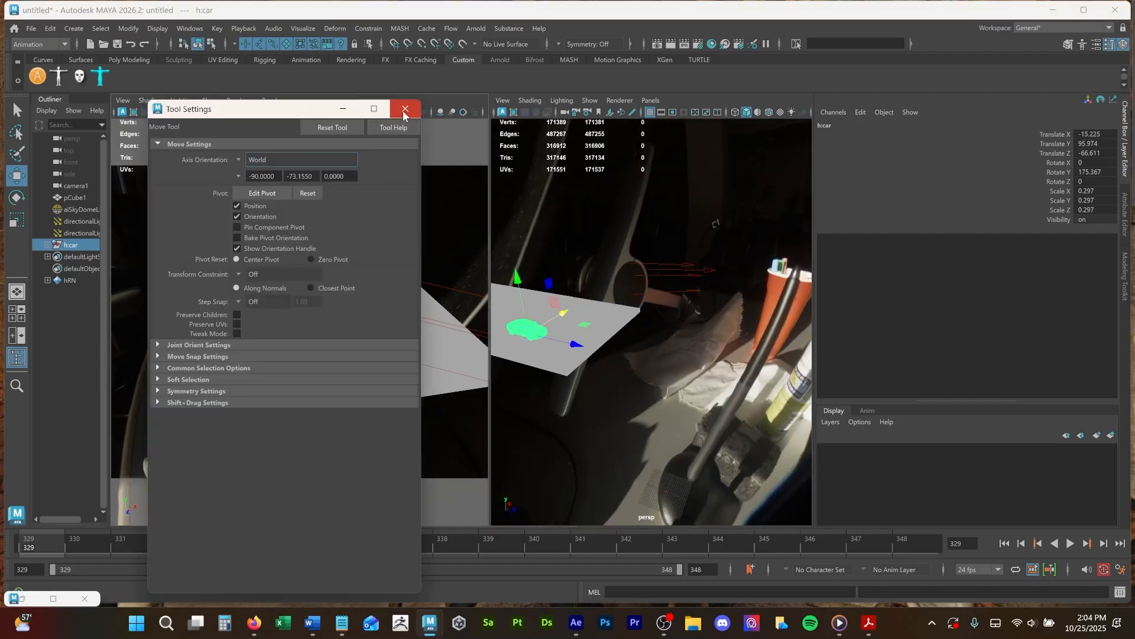
left_click(408, 106)
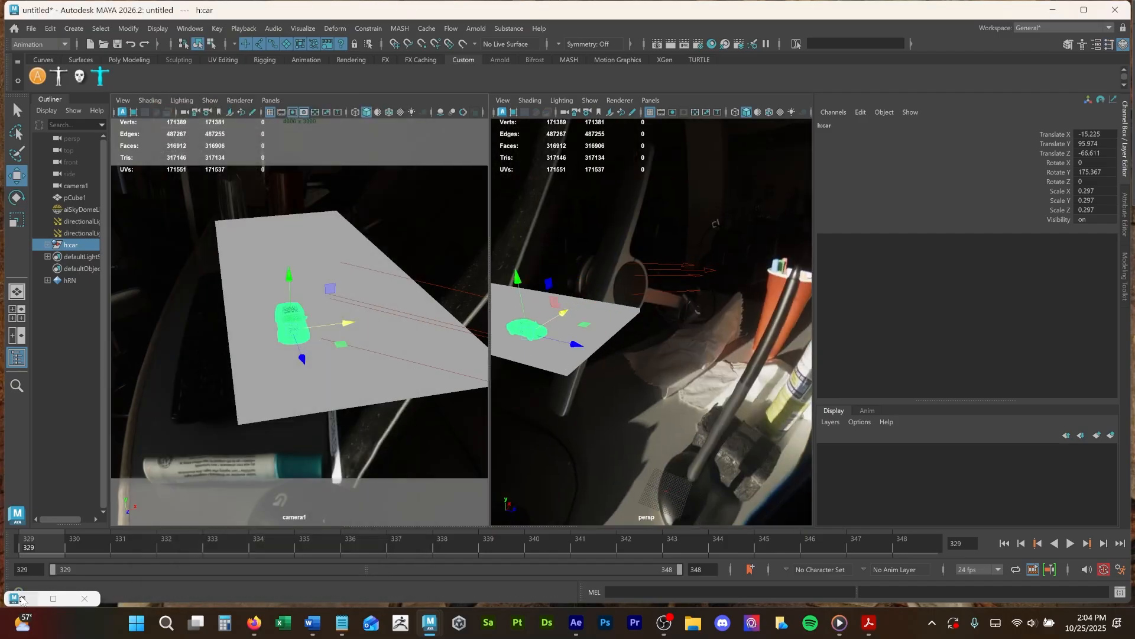
Restore a narrowed Arnold RenderView and move the car to about -20.6, 95.8, -60.3 so its wheels sit on the desktop.
left_click(22, 598)
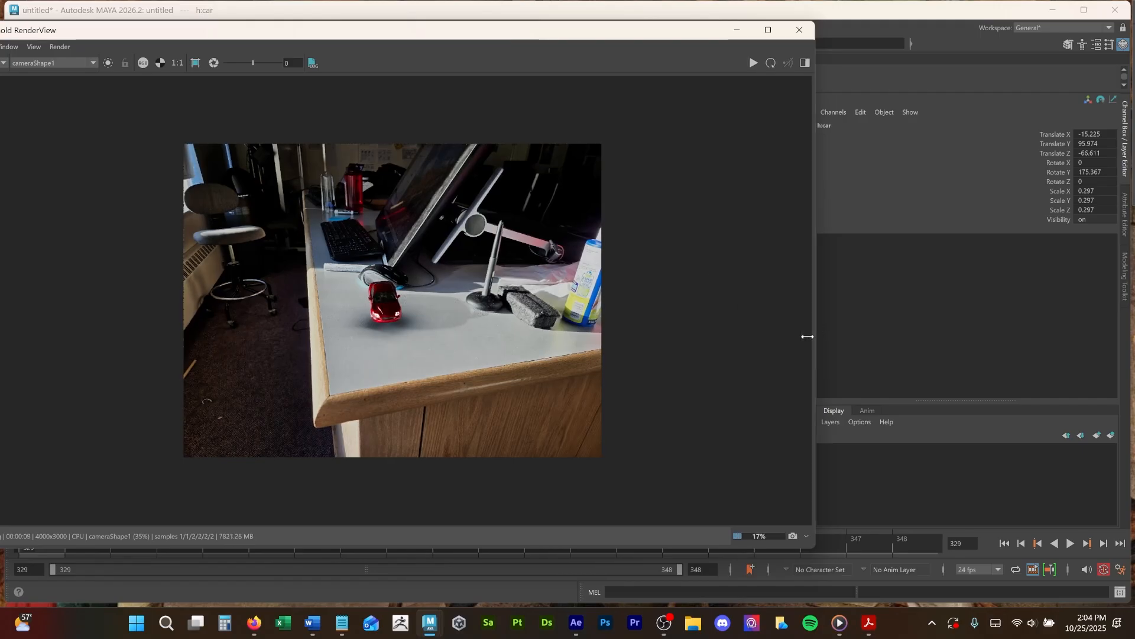
left_click_drag(602, 365, 478, 372)
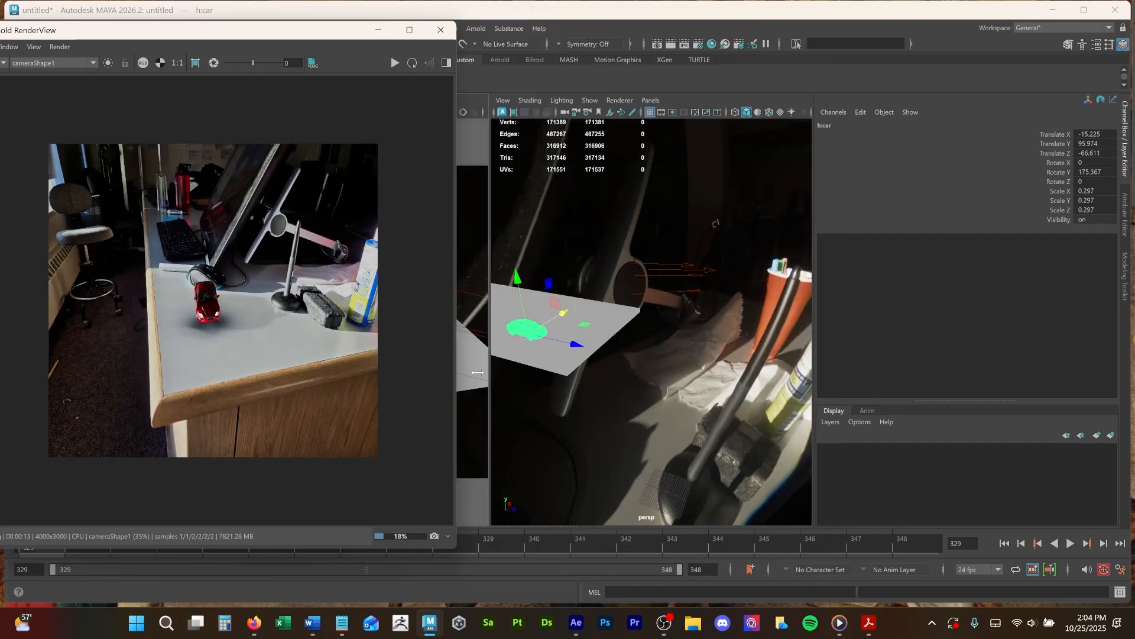
left_click_drag(629, 329, 596, 280, "alt")
key("f")
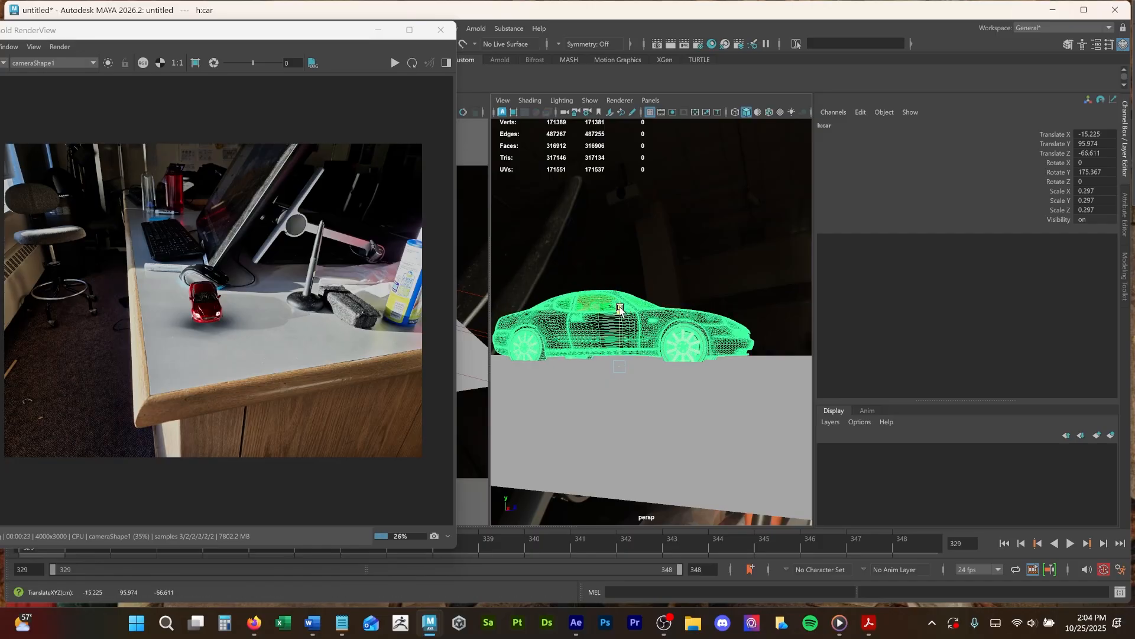
left_click_drag(619, 301, 750, 402, "alt")
right_click_drag(702, 415, 562, 372, "alt")
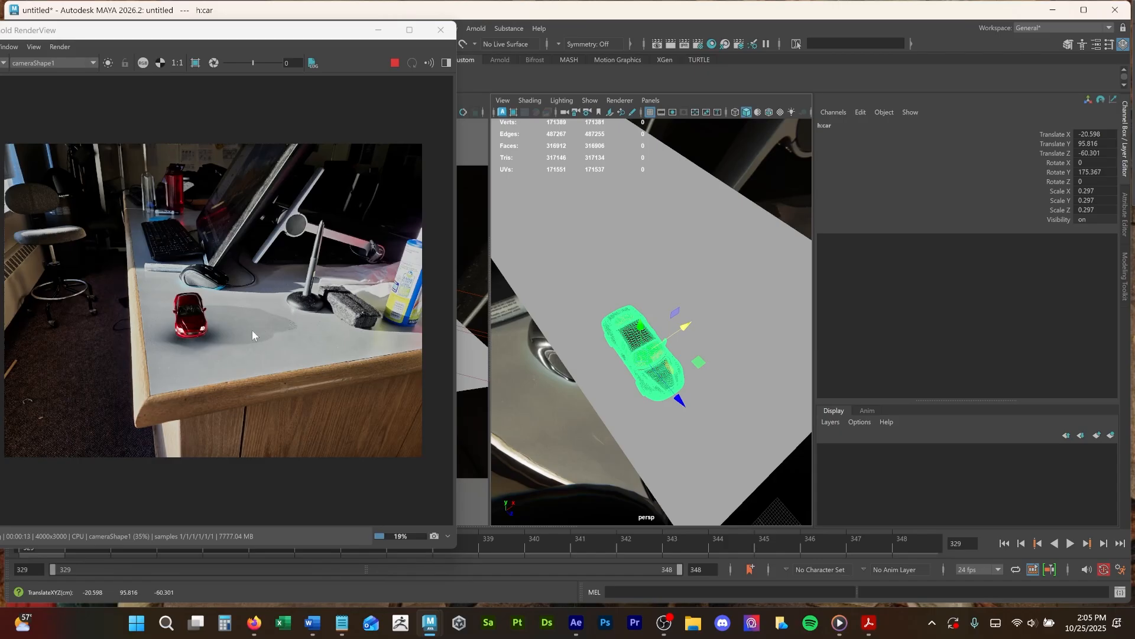
Arrange the Arnold RenderView beside the perspective view and inspect the rendered car and its shadow.
left_click(265, 33)
left_click_drag(266, 34, 503, 49)
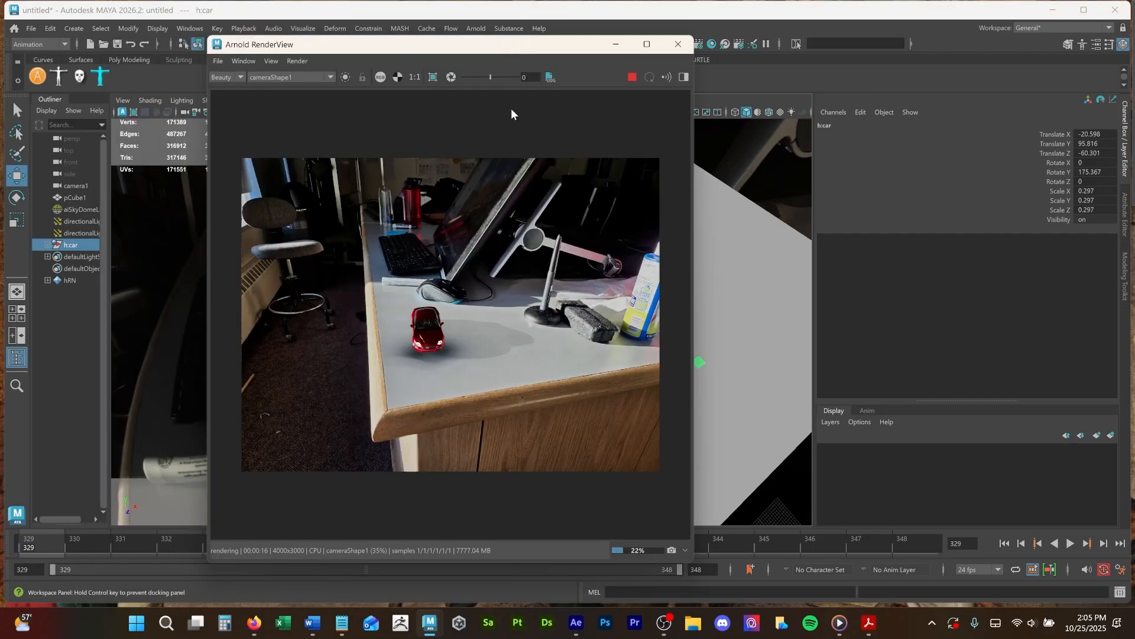
mouse_move(354, 47)
left_mouse_down()
mouse_move(366, 77)
mouse_move(365, 49)
left_mouse_up()
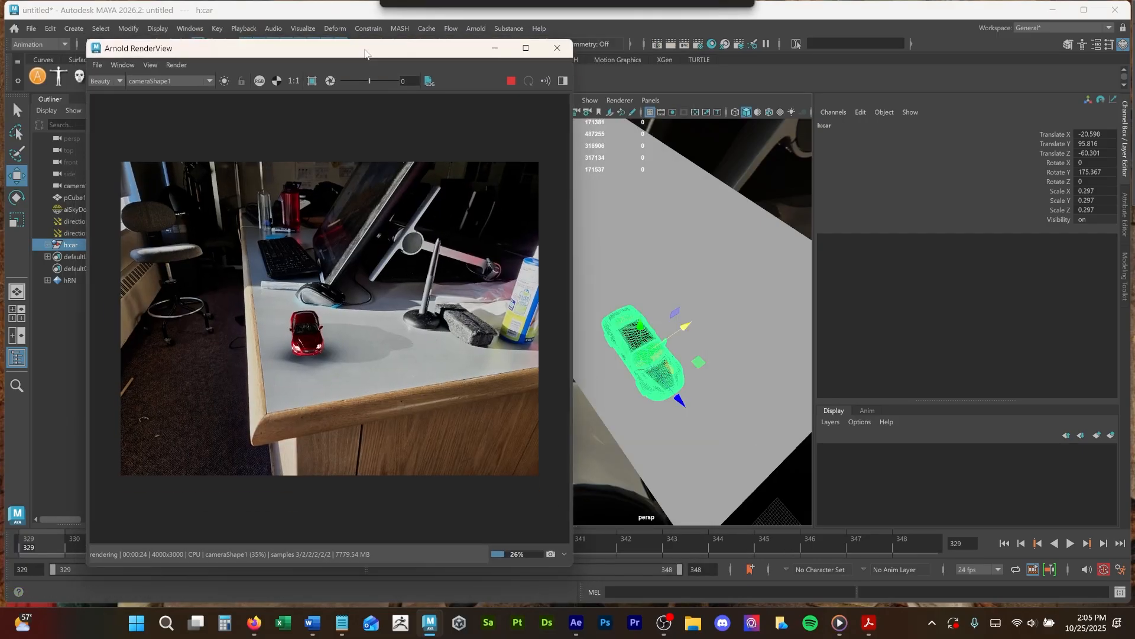
left_click_drag(570, 342, 532, 342)
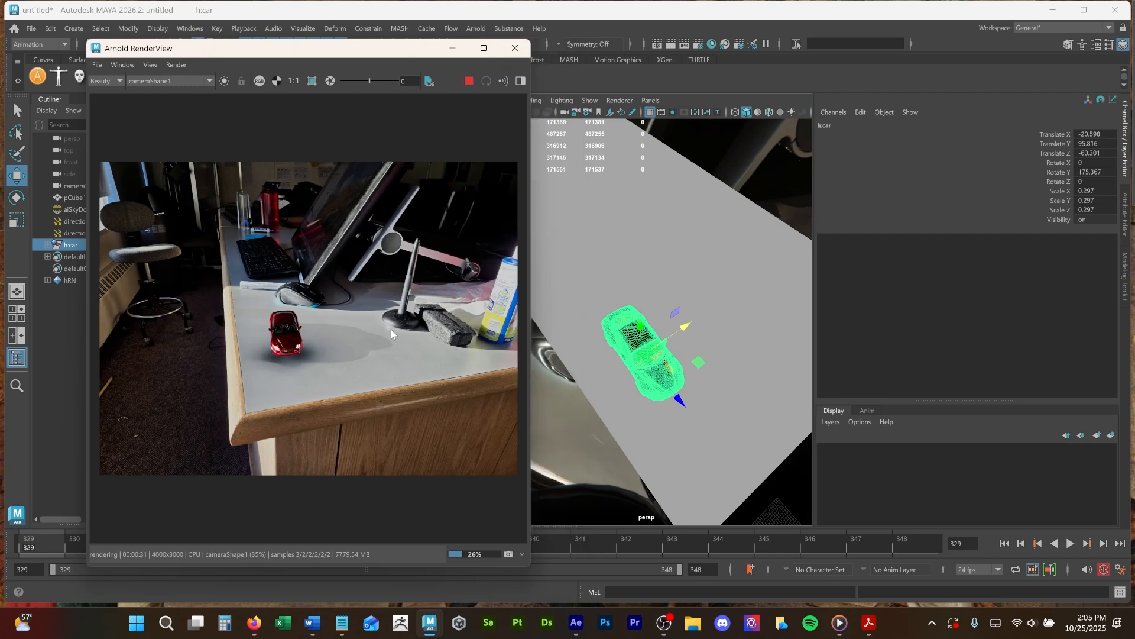
Set the skydome light's Ai Exposure to 3 and close the Arnold RenderView.
left_click(1126, 218)
left_click(74, 209)
left_click(1125, 139)
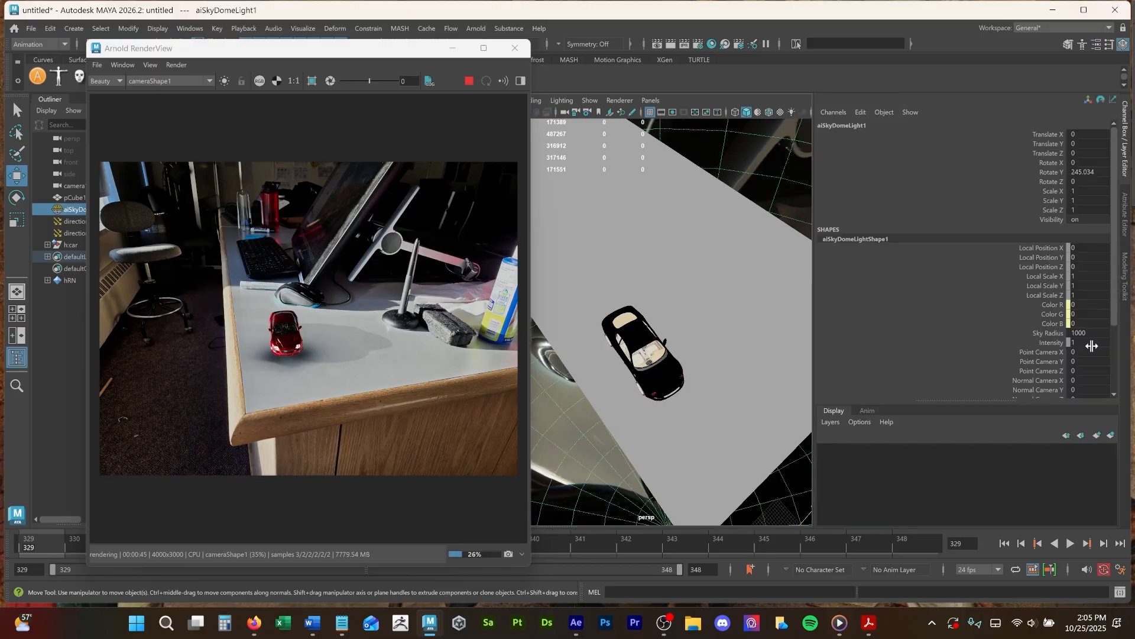
scroll(1092, 346, "down", 3)
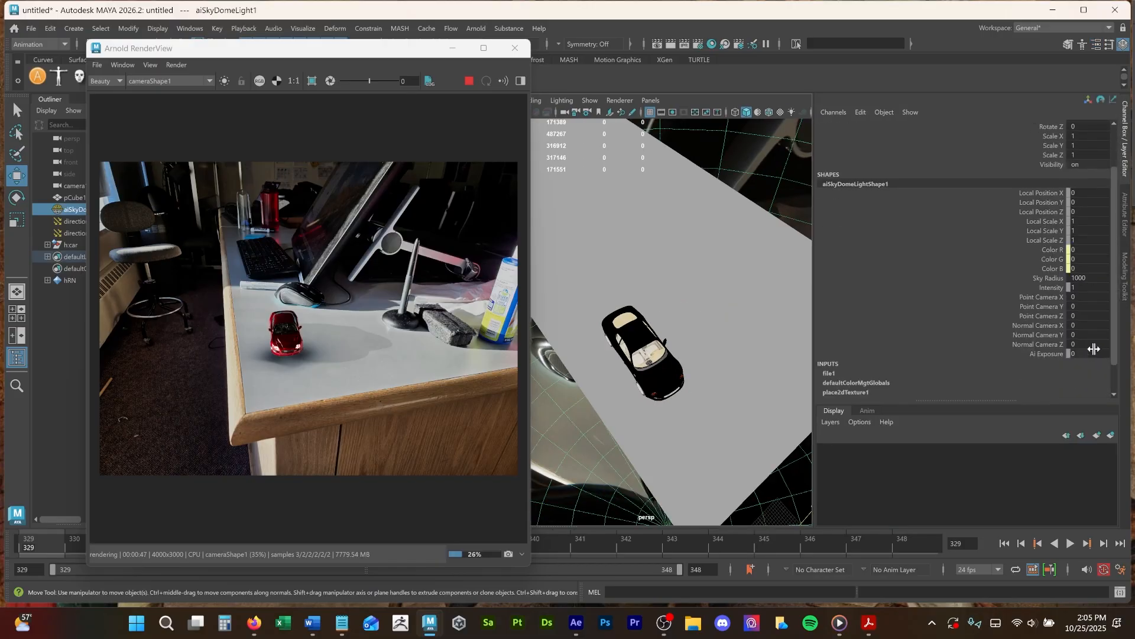
left_click(1095, 353)
type("4")
key("Return")
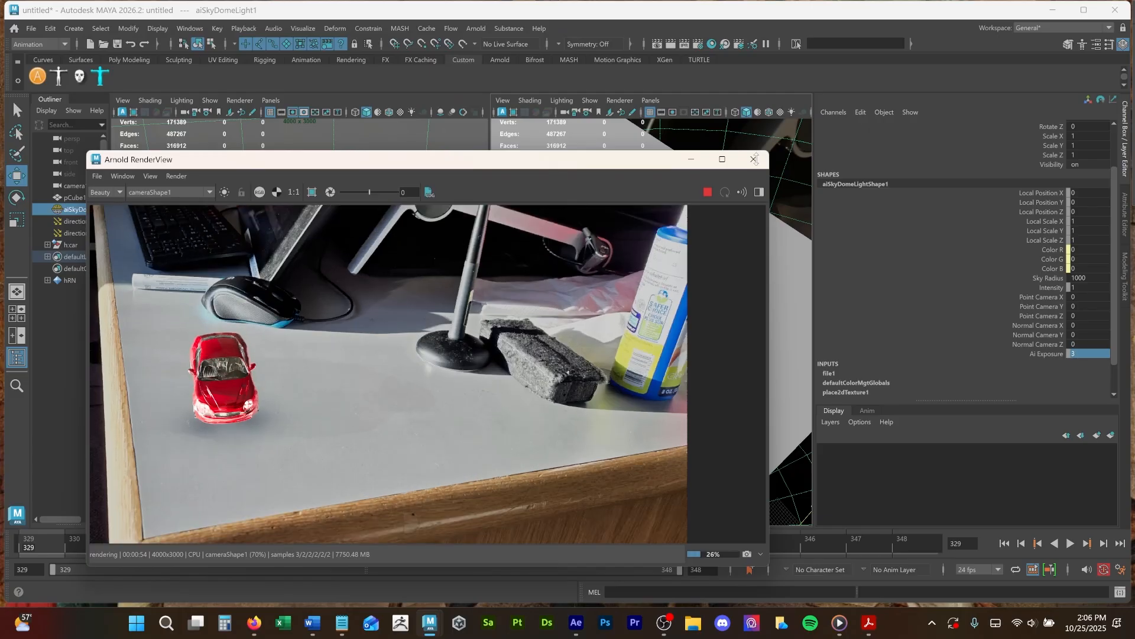
left_click(752, 161)
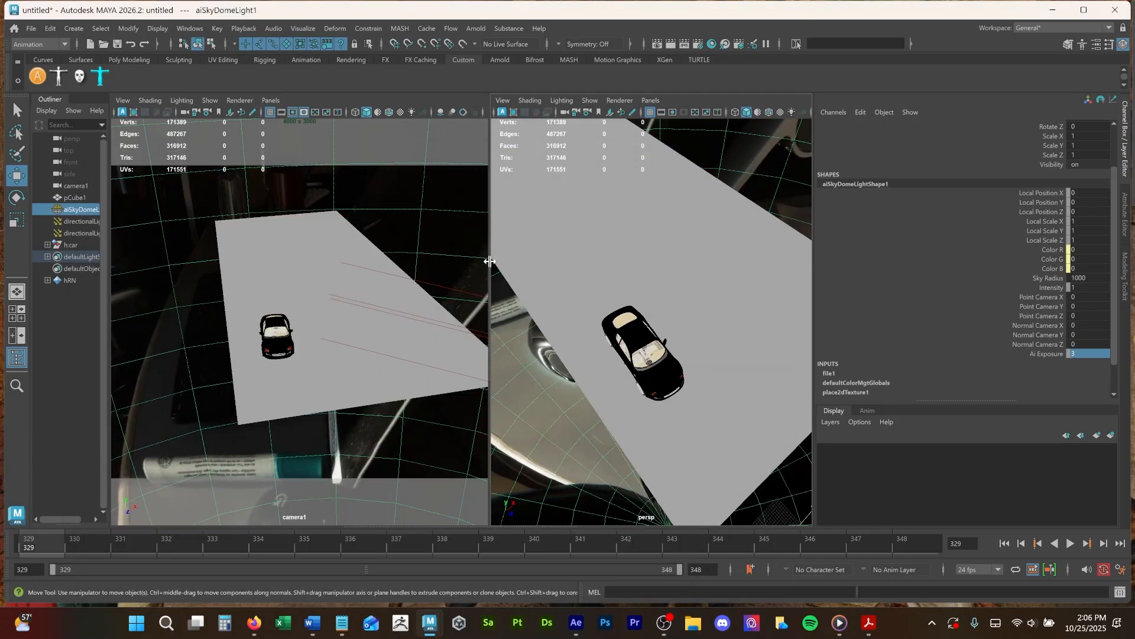
Widen the Outliner and set the render image size to 1000 by 750 pixels in the Render Settings.
left_click_drag(490, 260, 500, 261)
left_click_drag(109, 296, 173, 295)
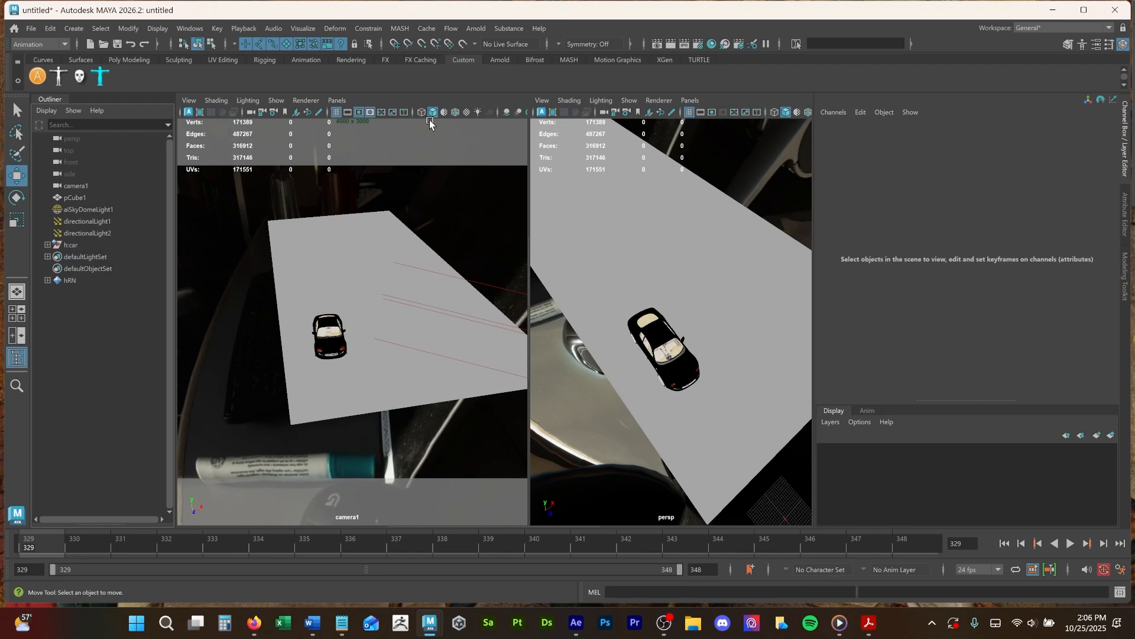
left_click(697, 45)
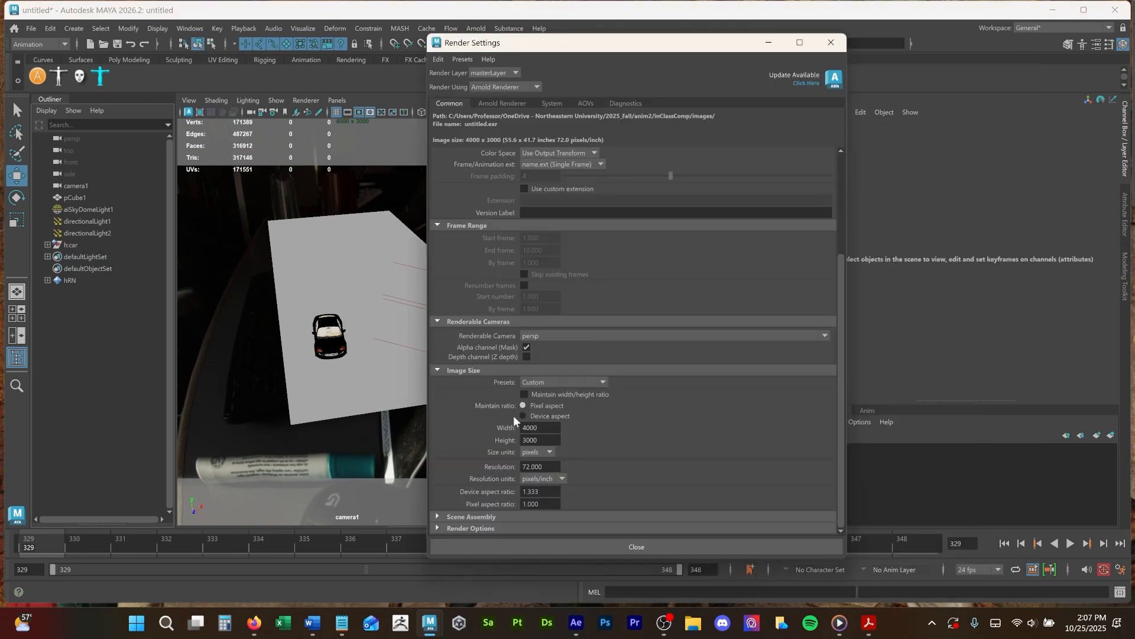
left_click_drag(718, 71, 540, 43)
double_click(539, 428)
type("1000")
key("Return")
Create a custom Arnold AOV named ao in the Render Settings.
left_click(525, 100)
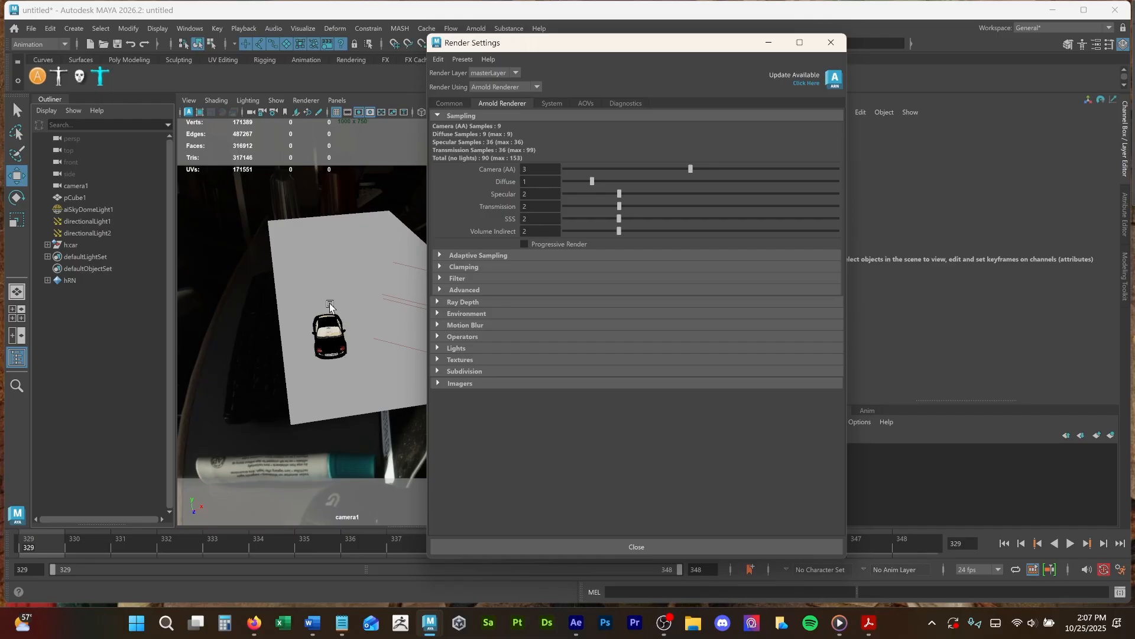
left_click_drag(562, 43, 552, 34)
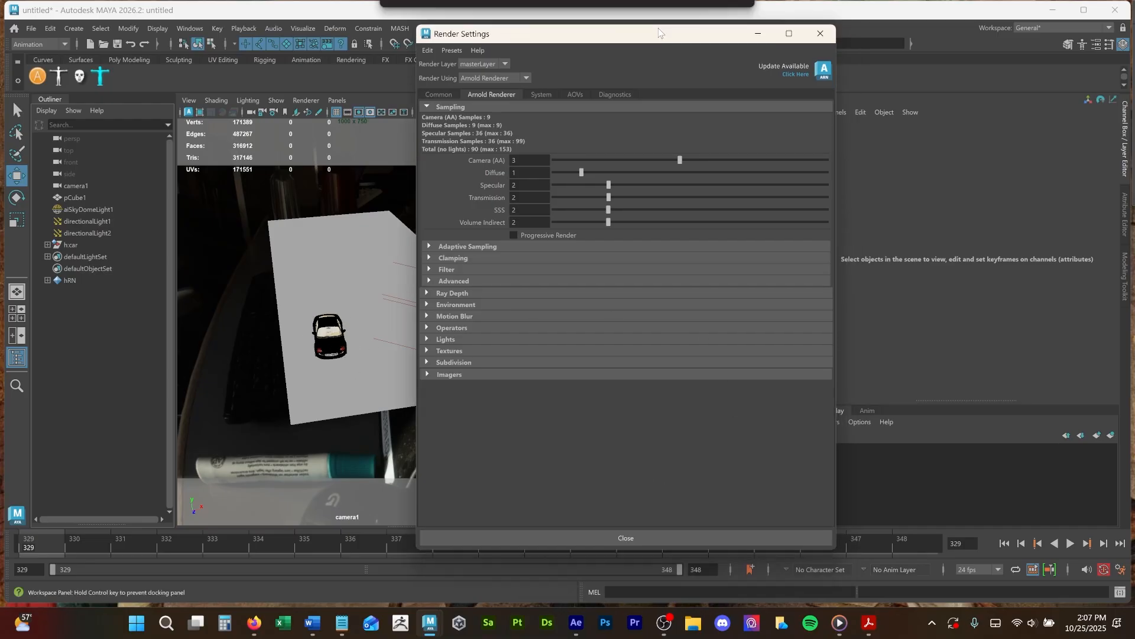
left_click(542, 95)
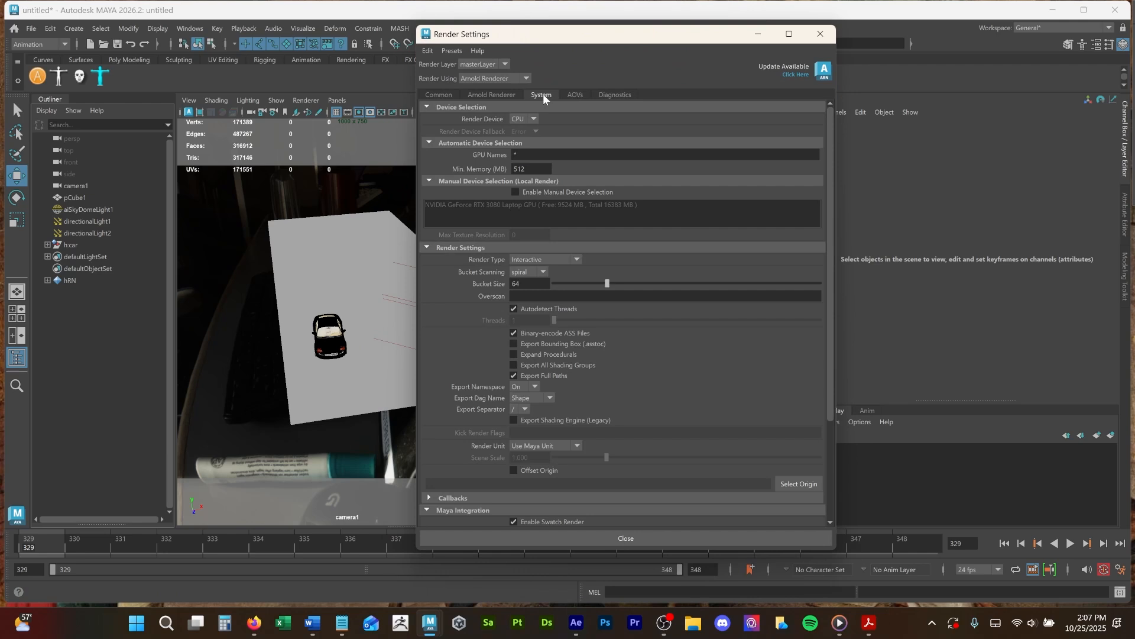
left_click(576, 95)
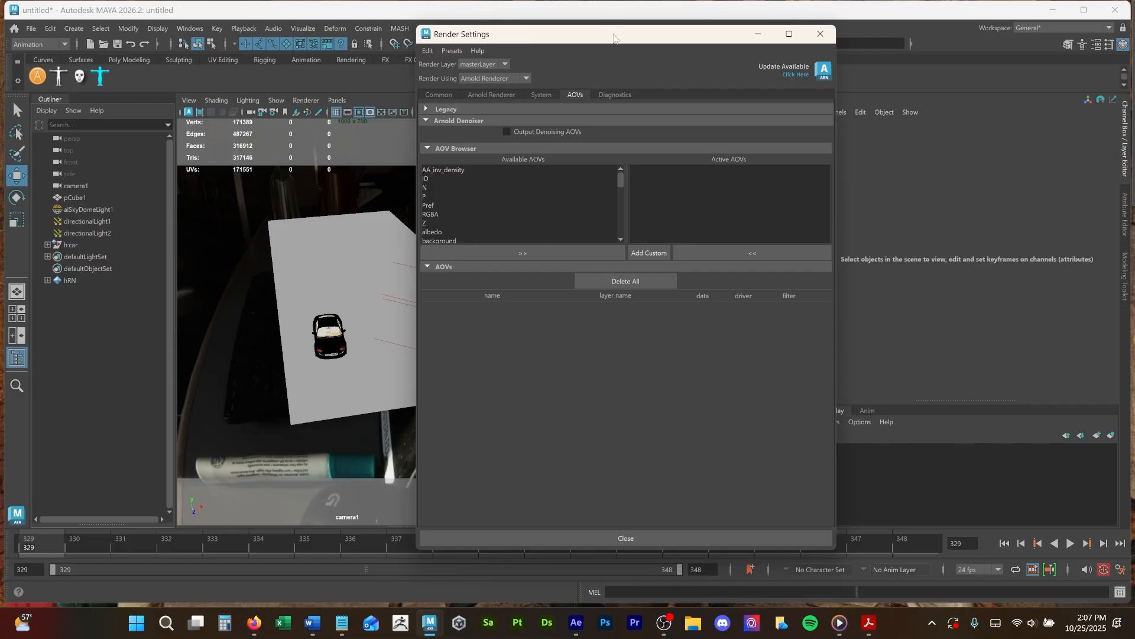
left_click_drag(614, 38, 494, 46)
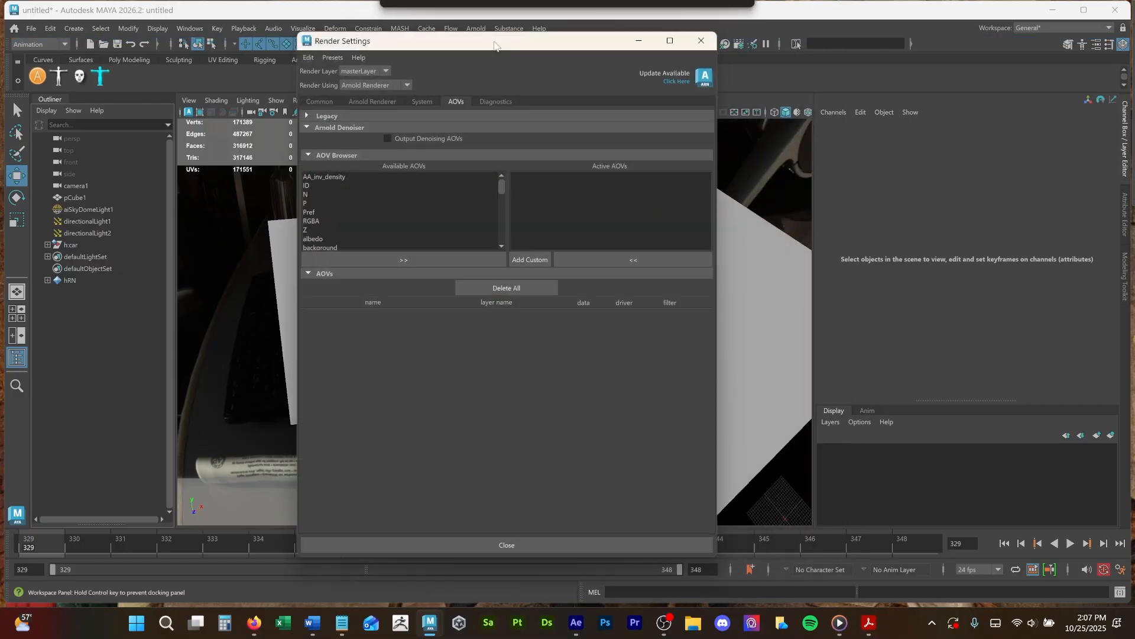
left_click(531, 262)
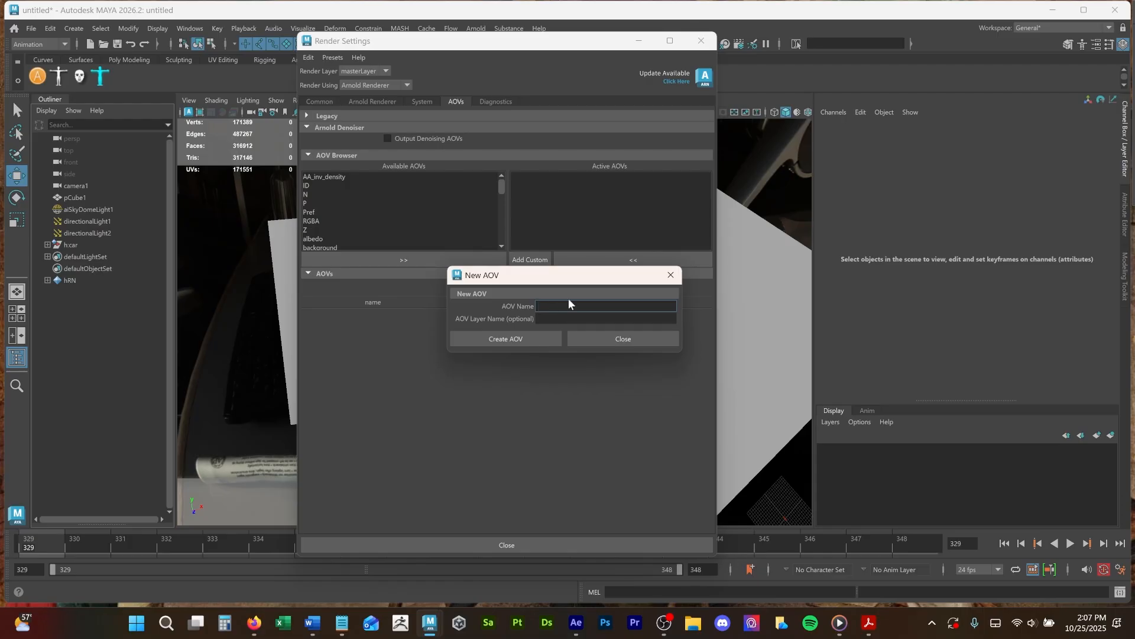
type("ao")
key("Return")
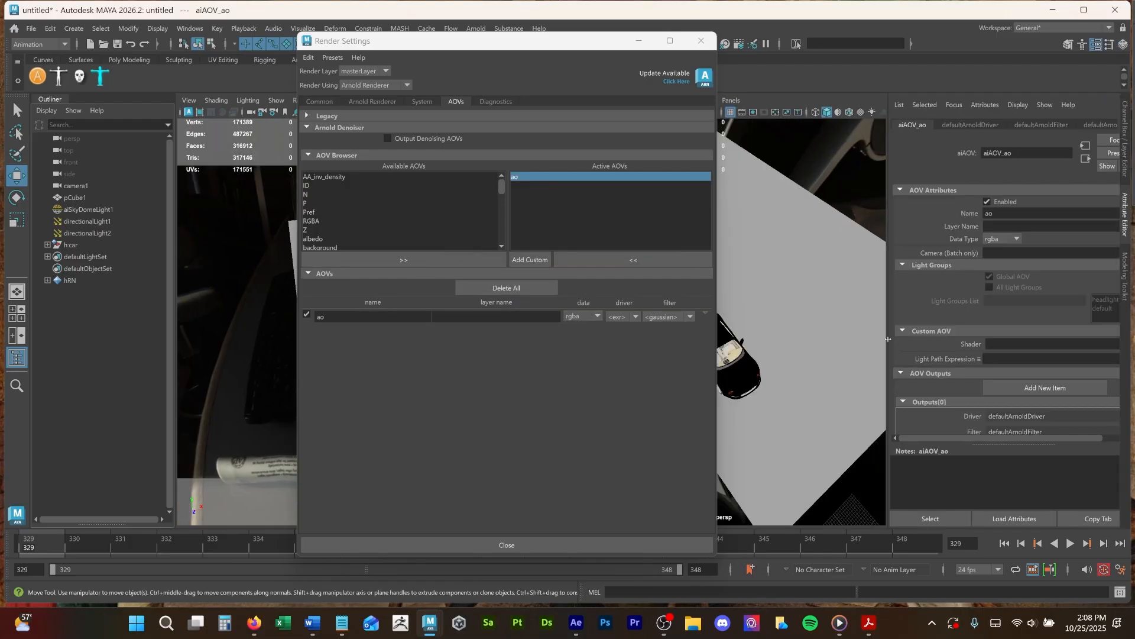
Widen the Attribute Editor and assign an aiAmbientOcclusion shader as the ao AOV's custom shader.
left_click_drag(887, 340, 788, 339)
left_click(1095, 343)
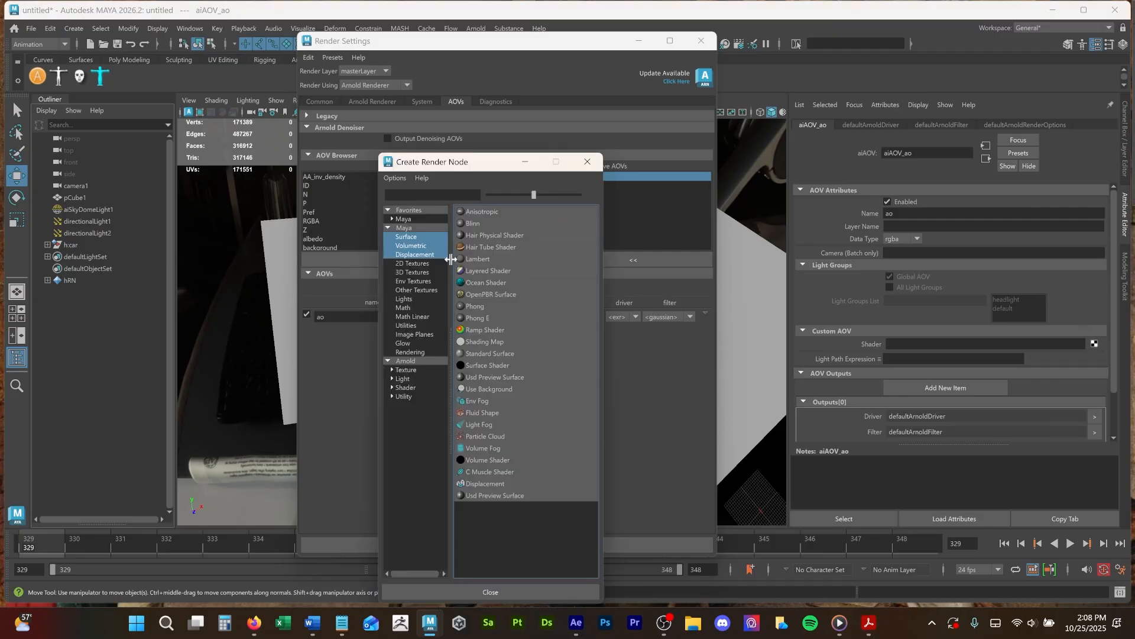
left_click(404, 388)
left_click(509, 235)
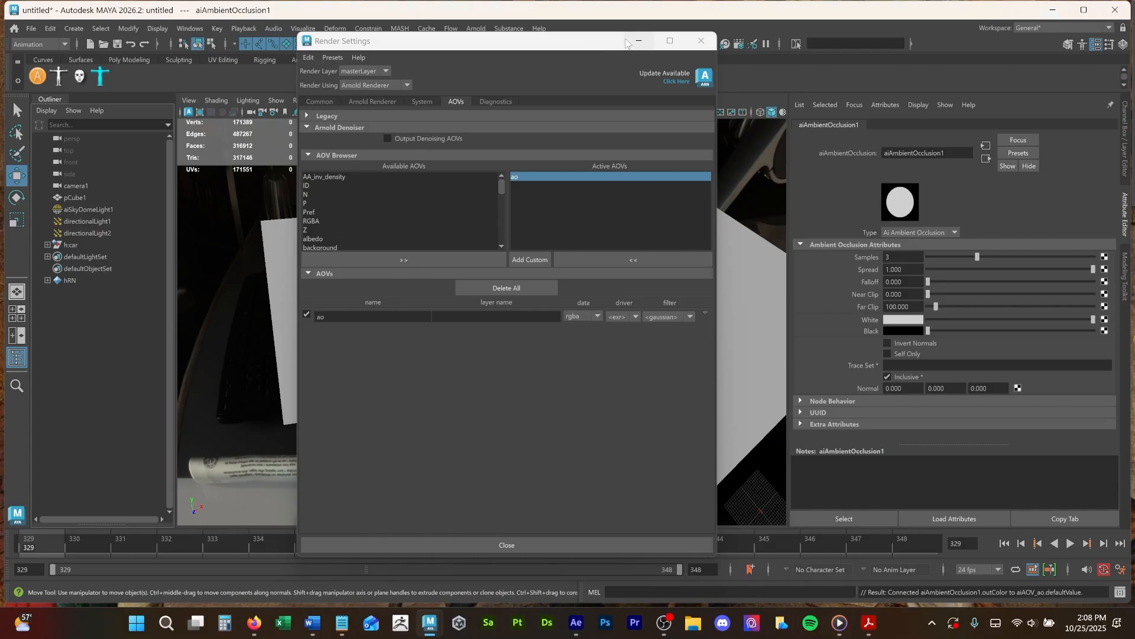
Add the coat and diffuse AOVs to the active AOVs.
left_click_drag(593, 44, 901, 75)
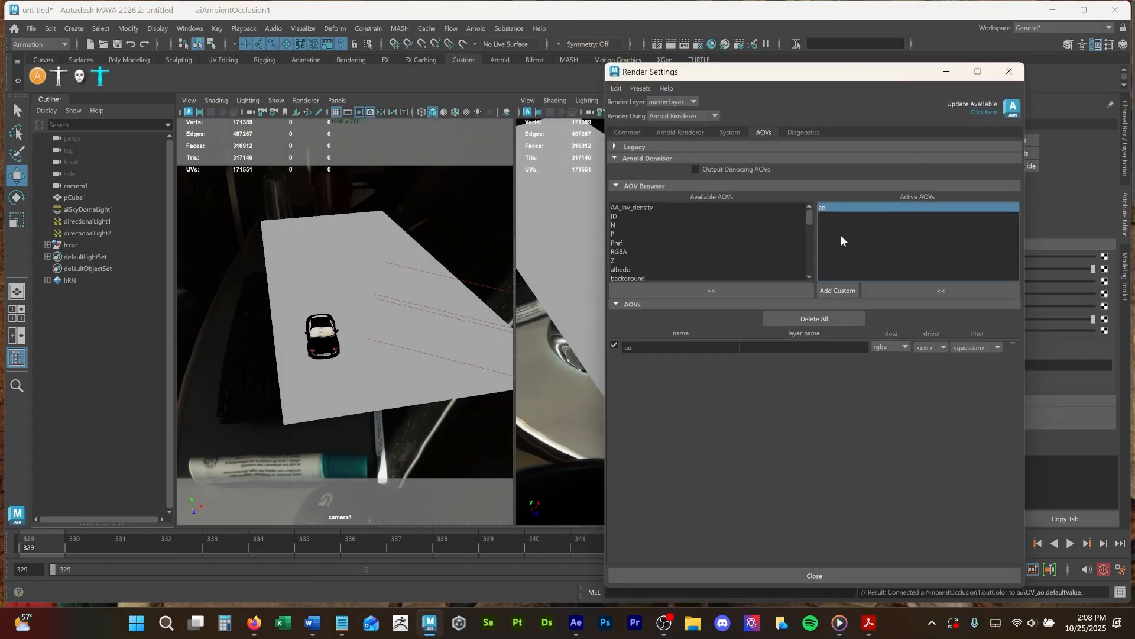
scroll(671, 250, "down", 1)
left_click(661, 259)
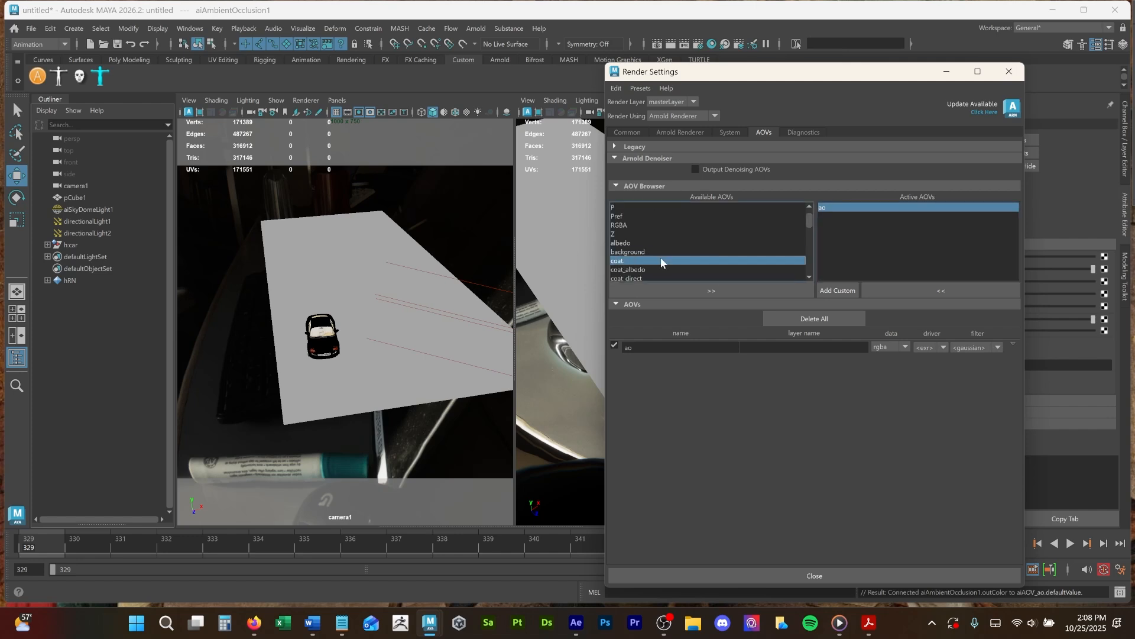
left_click(680, 292)
scroll(633, 240, "down", 1)
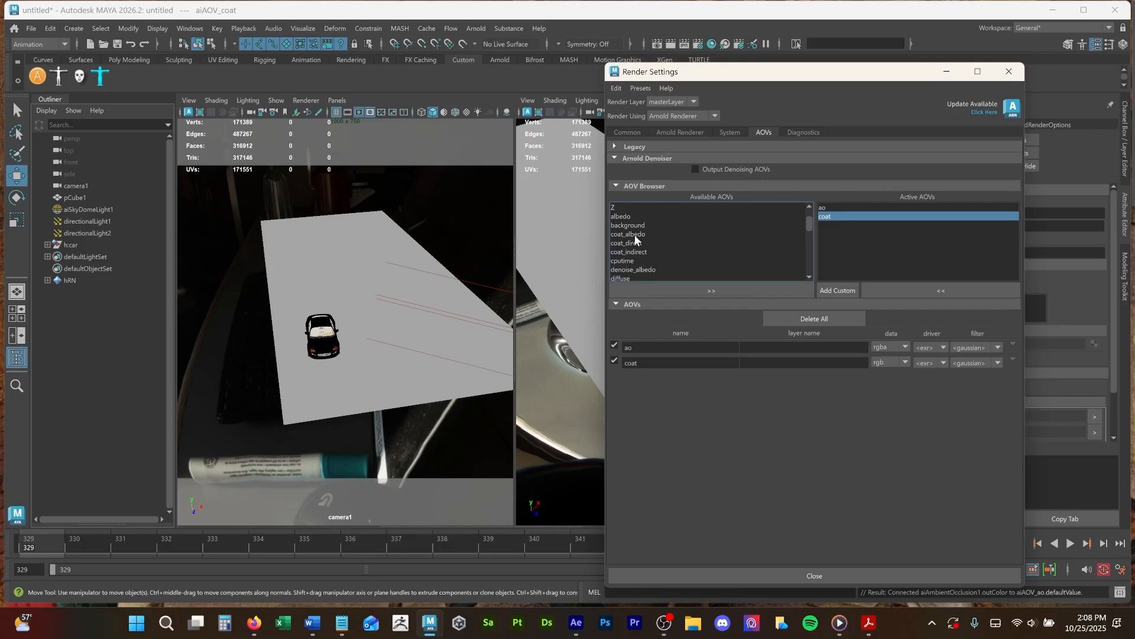
left_click(637, 252)
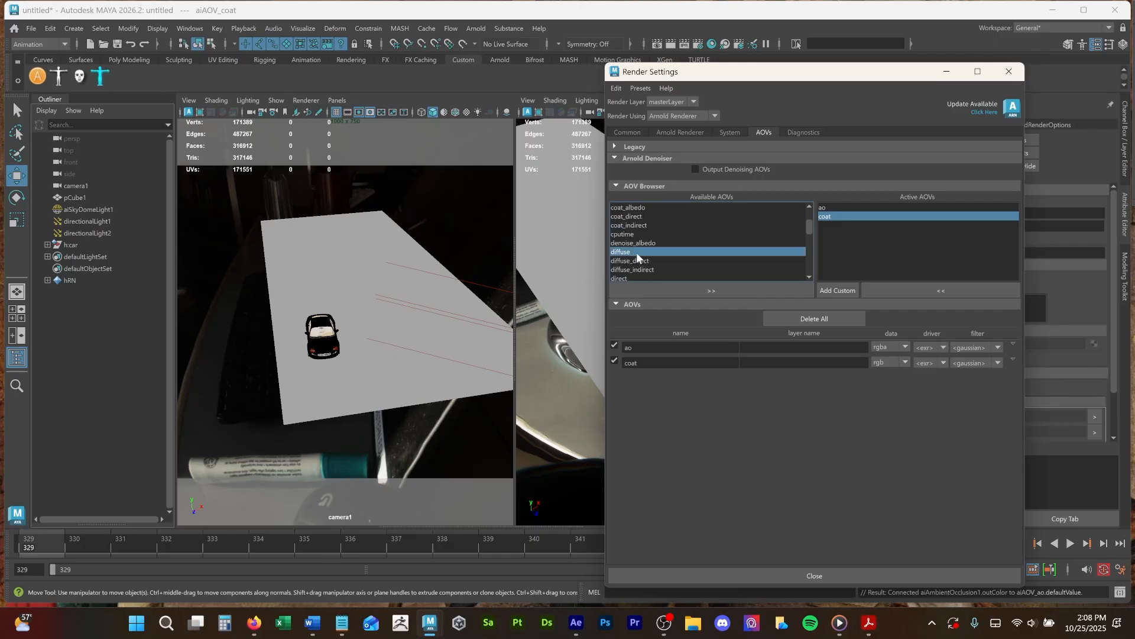
left_click(662, 289)
Add the specular AOV to the active AOVs.
scroll(660, 255, "down", 2)
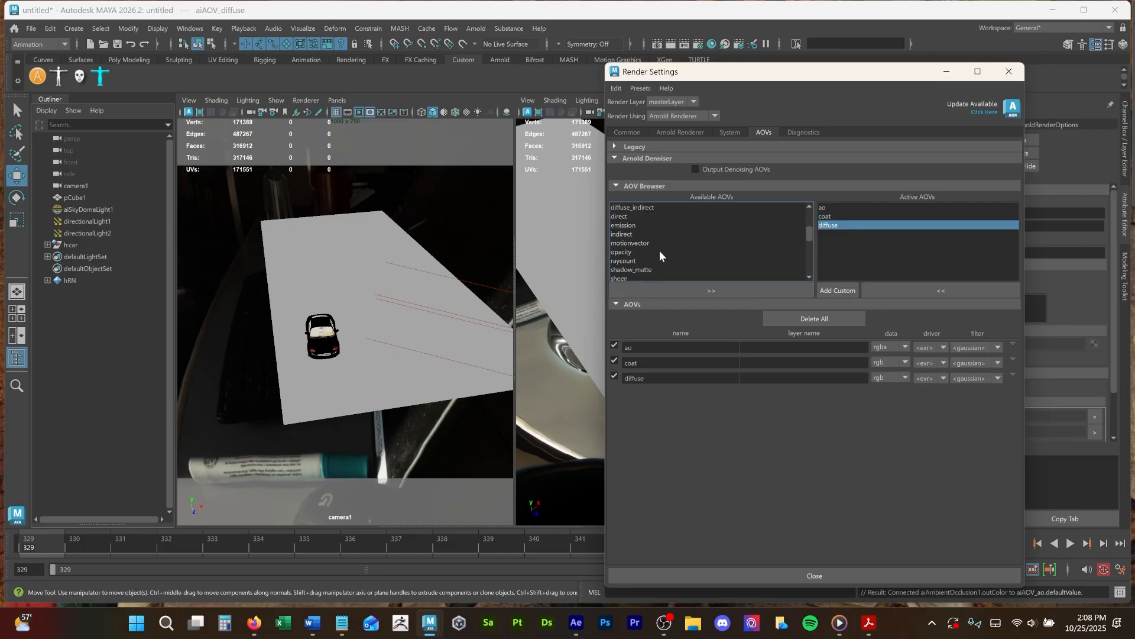
scroll(646, 258, "down", 1)
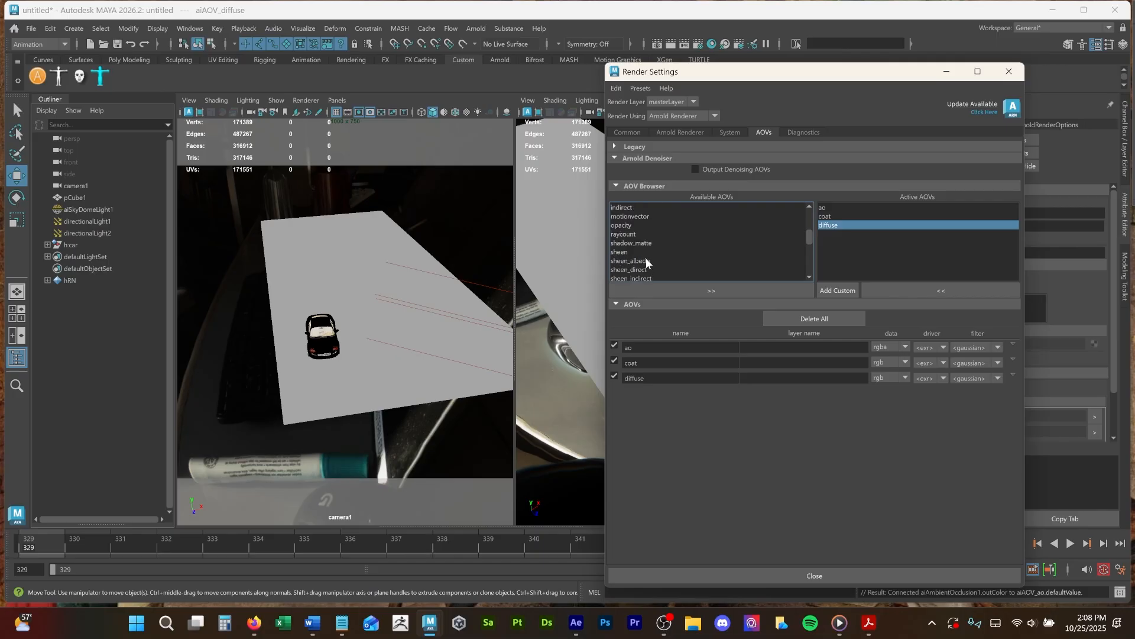
scroll(671, 252, "down", 1)
scroll(672, 252, "down", 1)
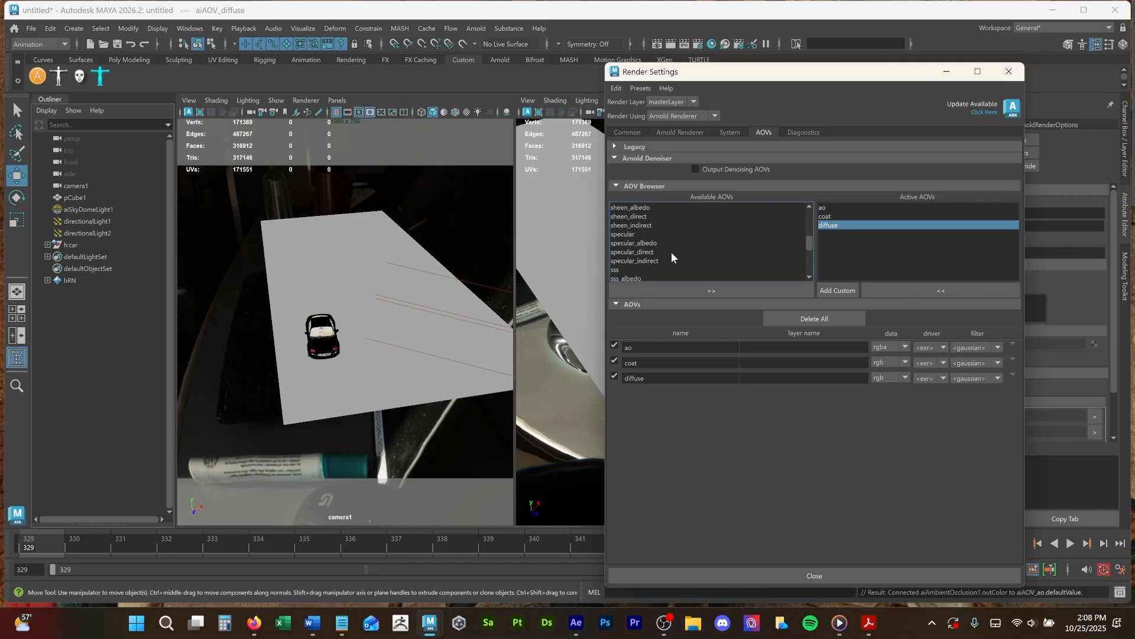
left_click(642, 236)
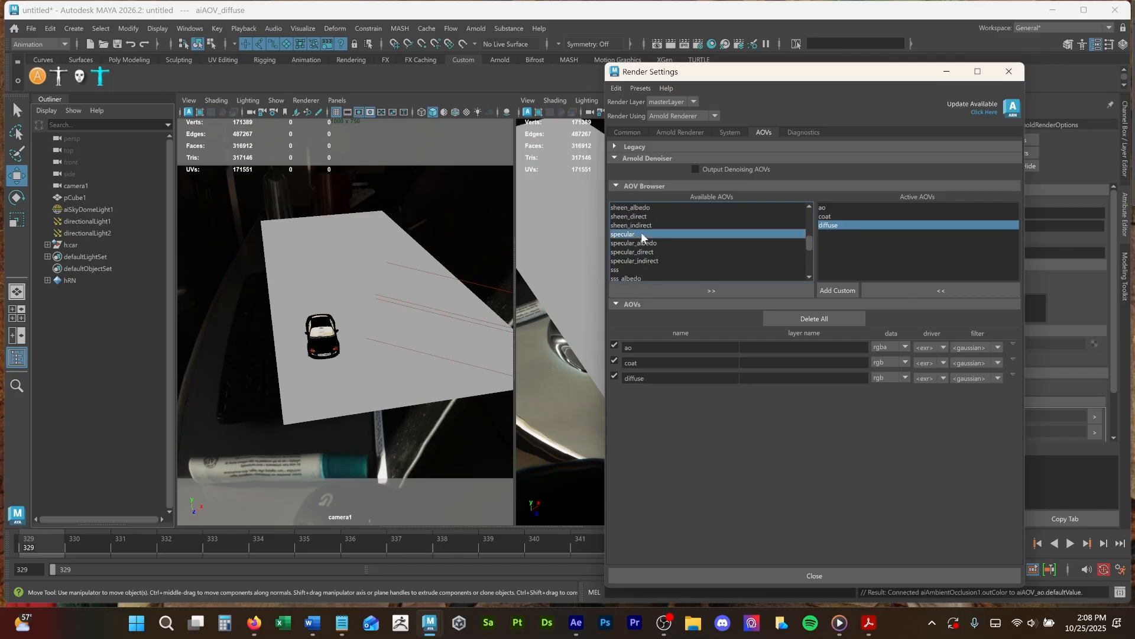
left_click(661, 289)
Add the transmission and crypto_object (cryptomatte) AOVs to the active AOVs.
scroll(667, 269, "down", 2)
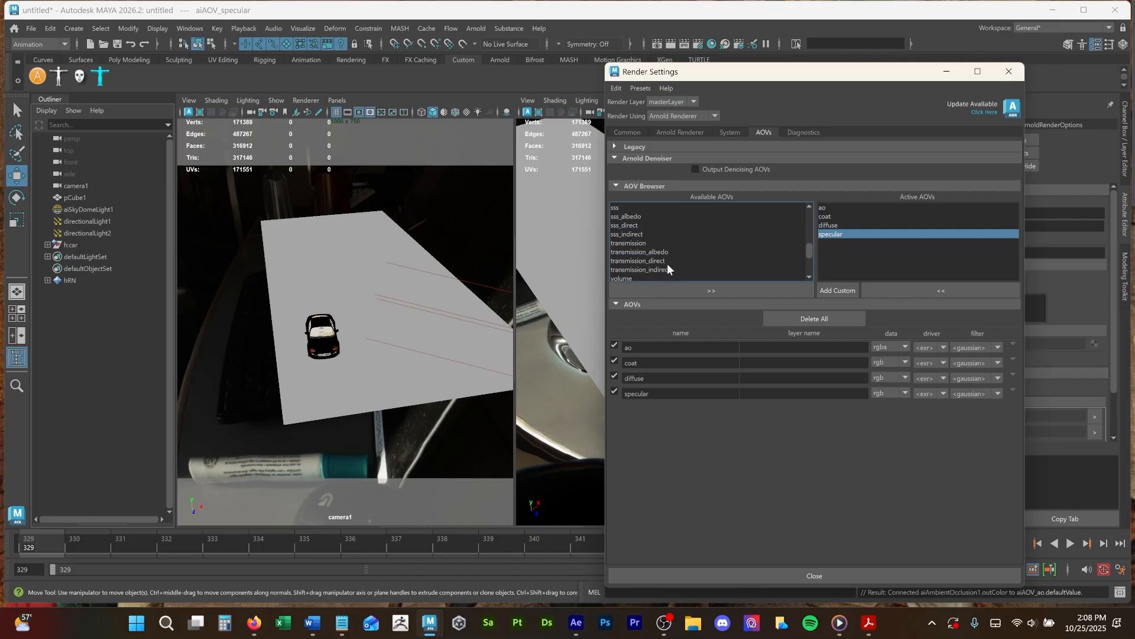
left_click(643, 244)
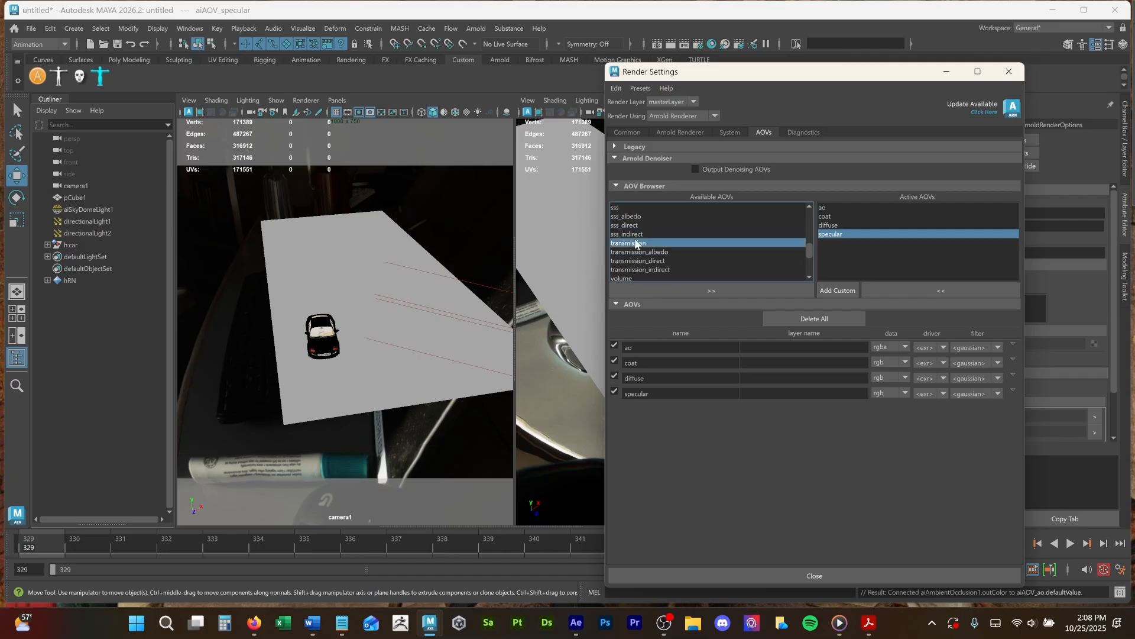
left_click(705, 288)
scroll(681, 239, "down", 3)
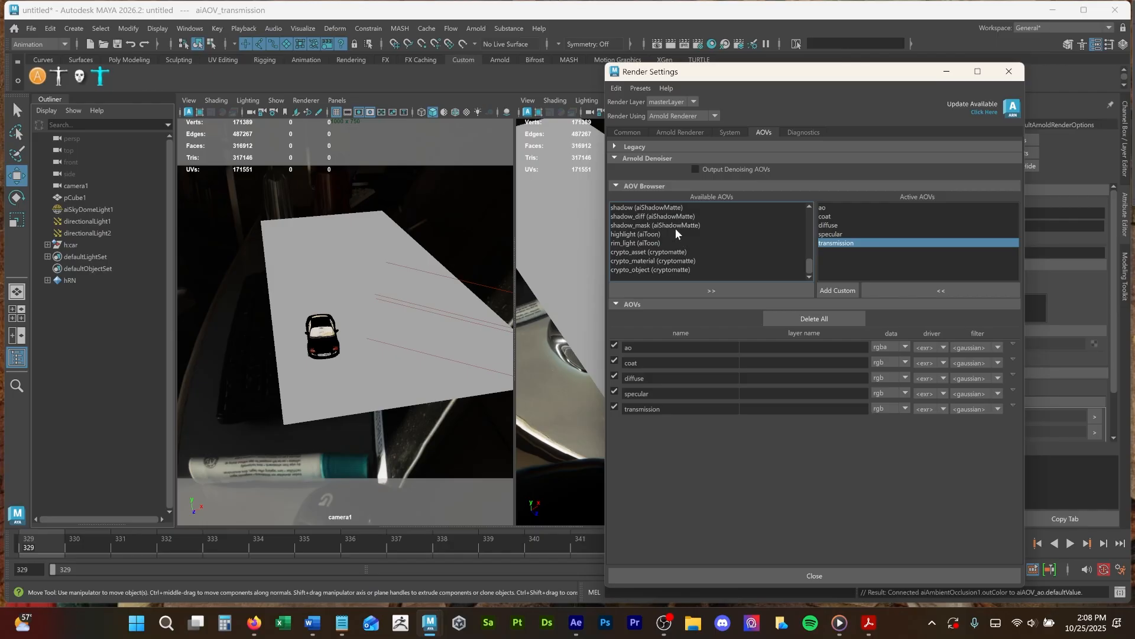
left_click(645, 268)
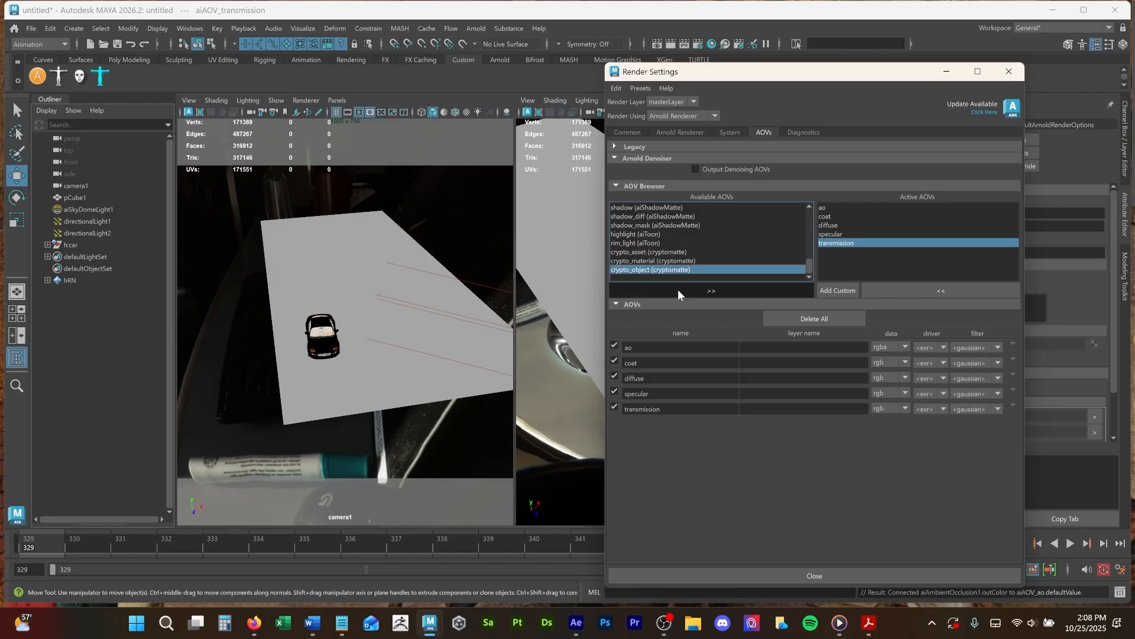
left_click(677, 289)
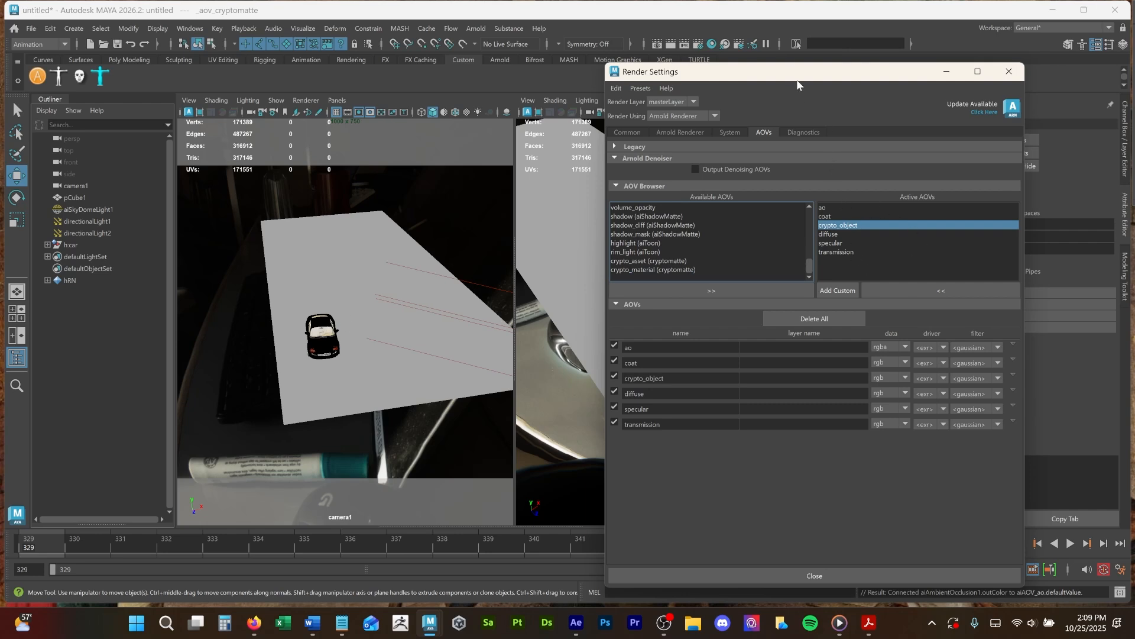
Render the scene in the Arnold RenderView and examine the car's contact shading in the ao pass.
left_click_drag(797, 79, 637, 67)
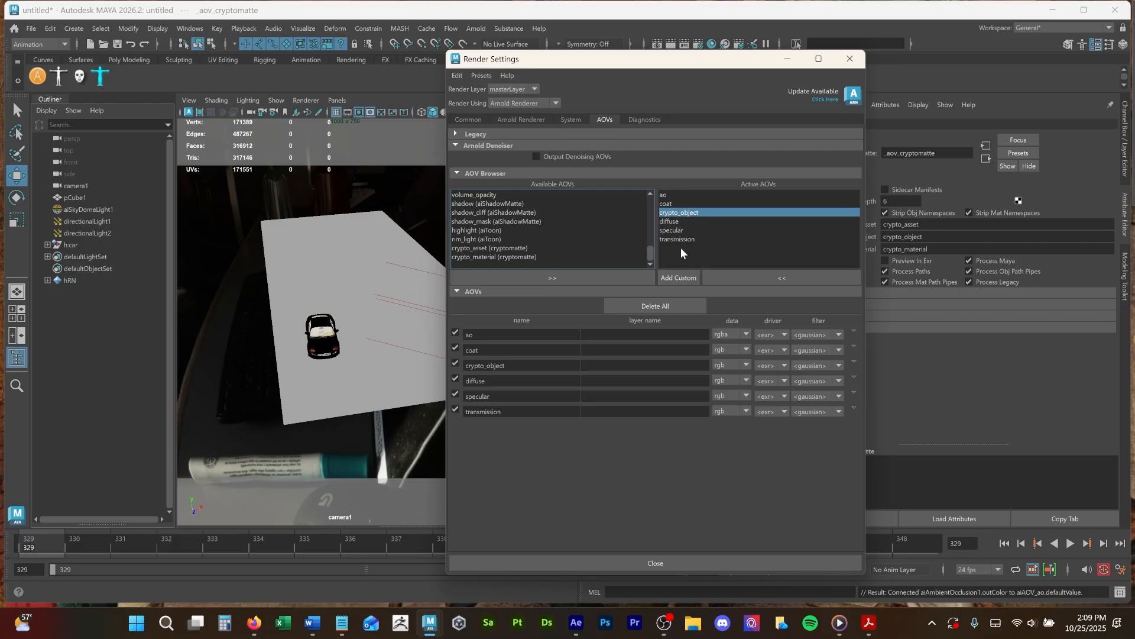
left_click_drag(591, 58, 735, 100)
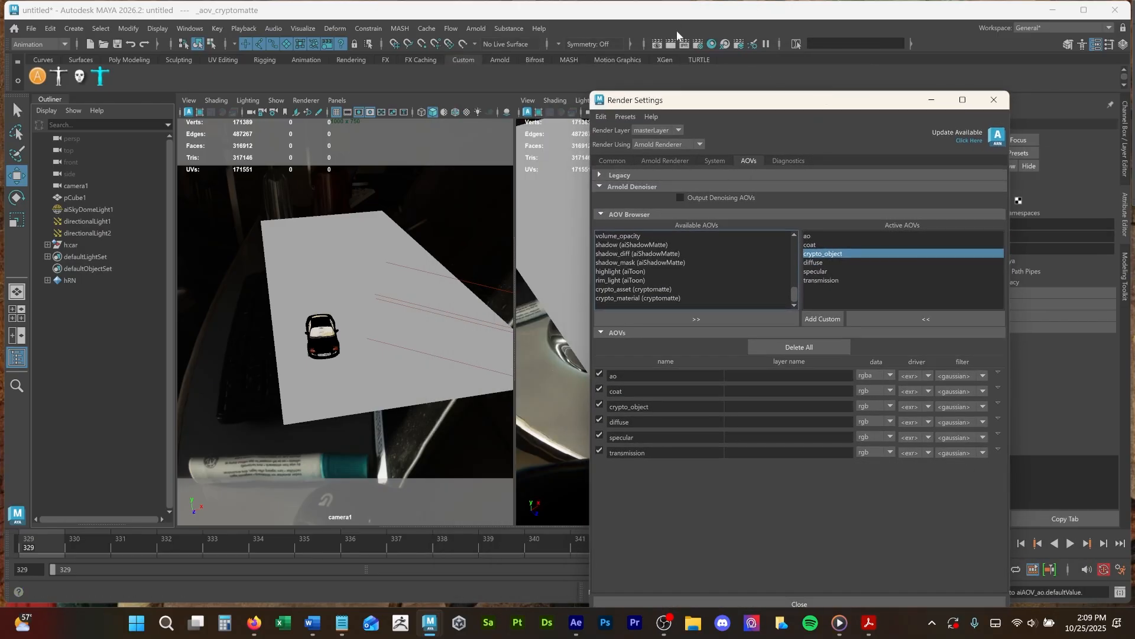
left_click(671, 44)
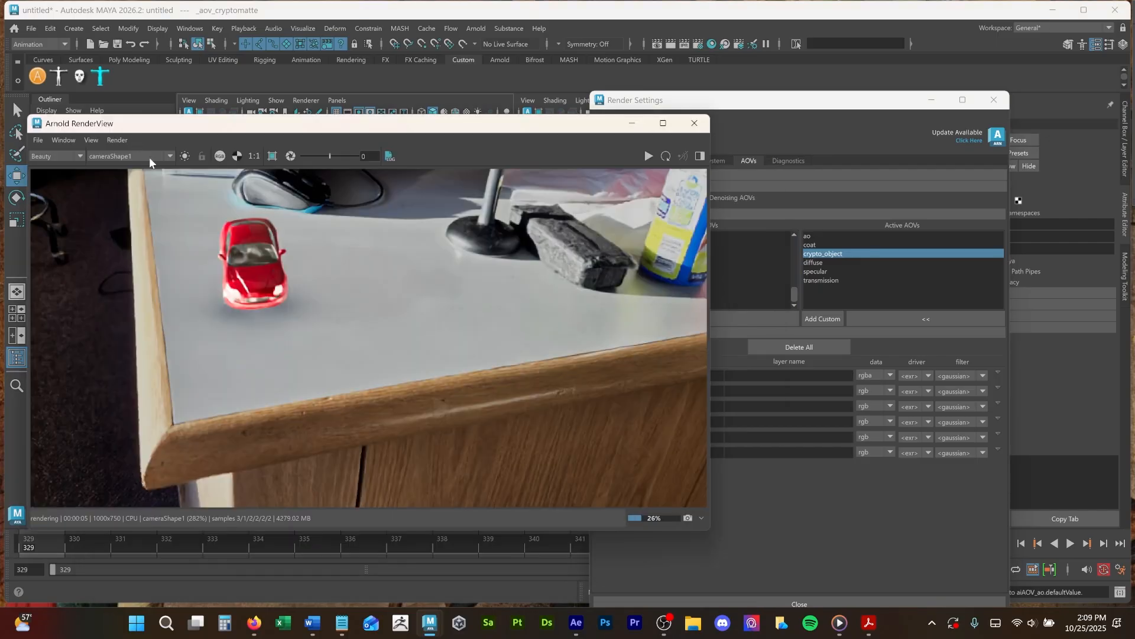
left_click(78, 156)
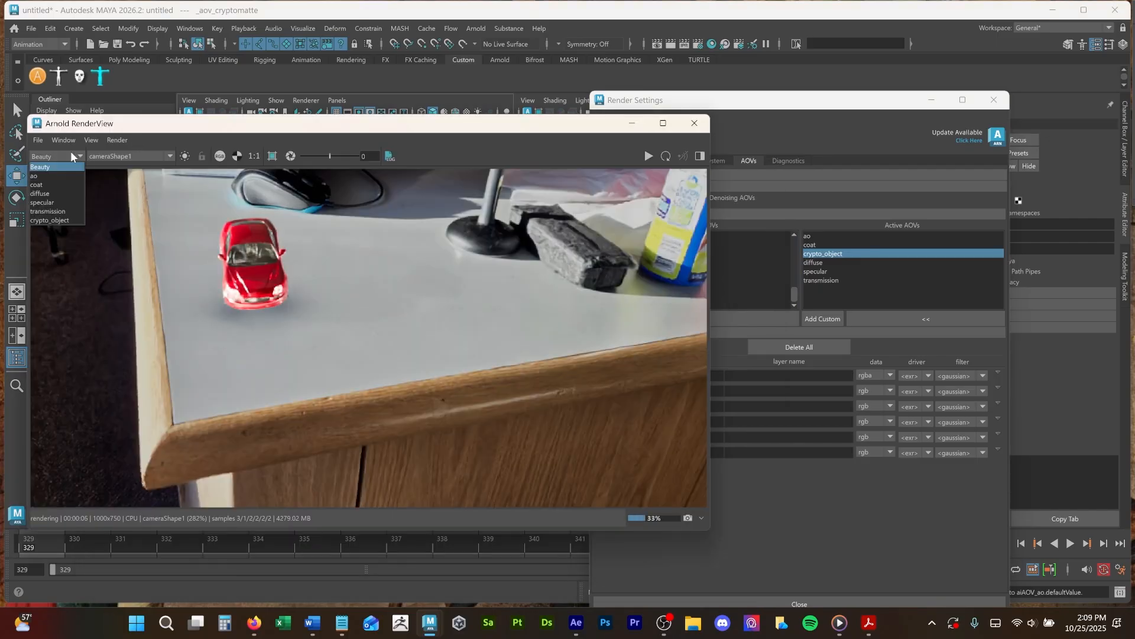
left_click(53, 177)
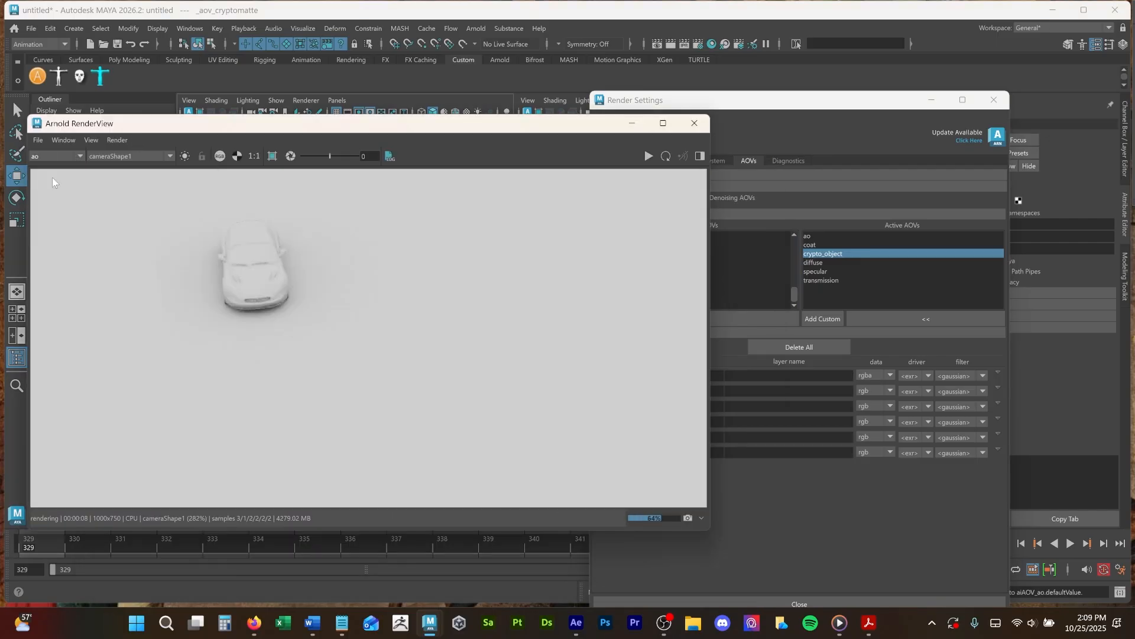
scroll(271, 309, "up", 5)
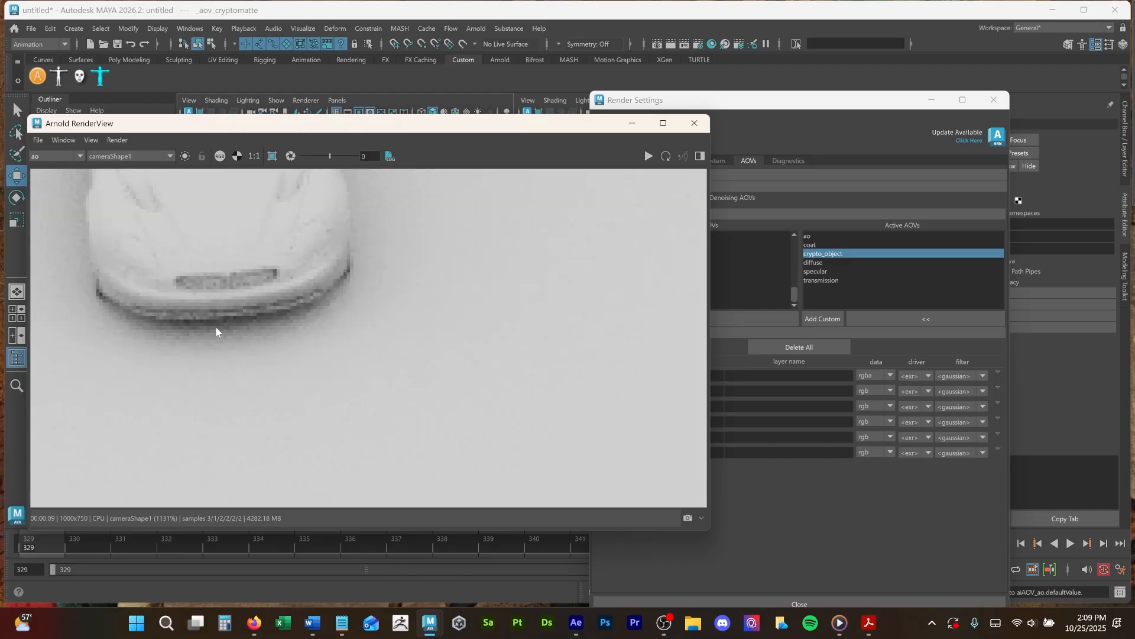
scroll(216, 331, "down", 4)
scroll(215, 331, "down", 3)
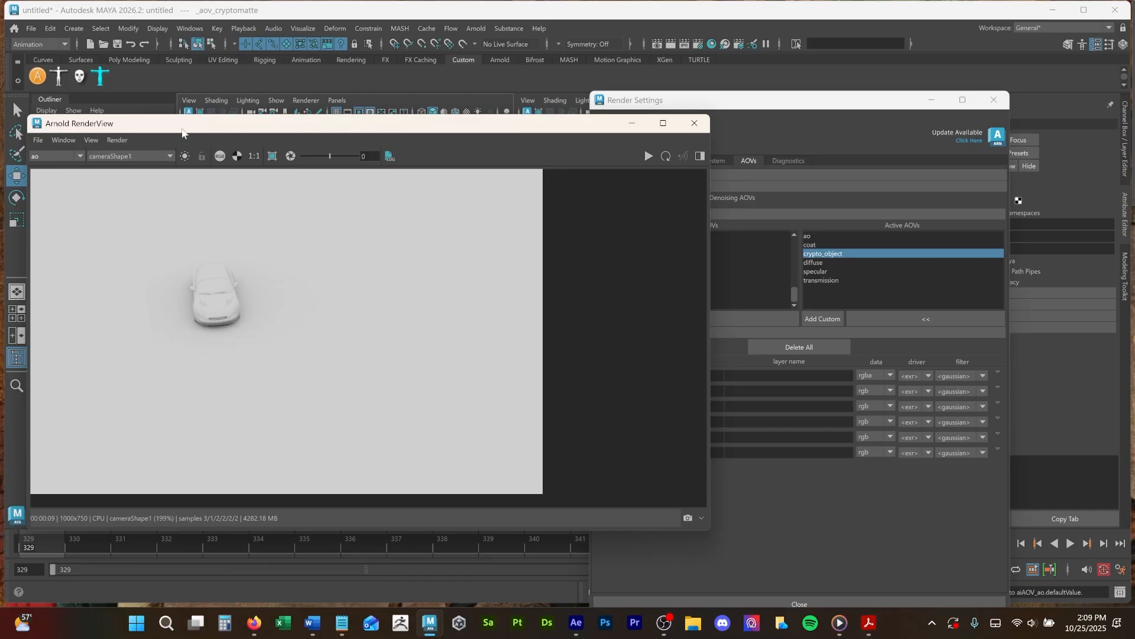
Review the transmission and specular passes of the rendered car in the Arnold RenderView.
left_click_drag(183, 127, 188, 105)
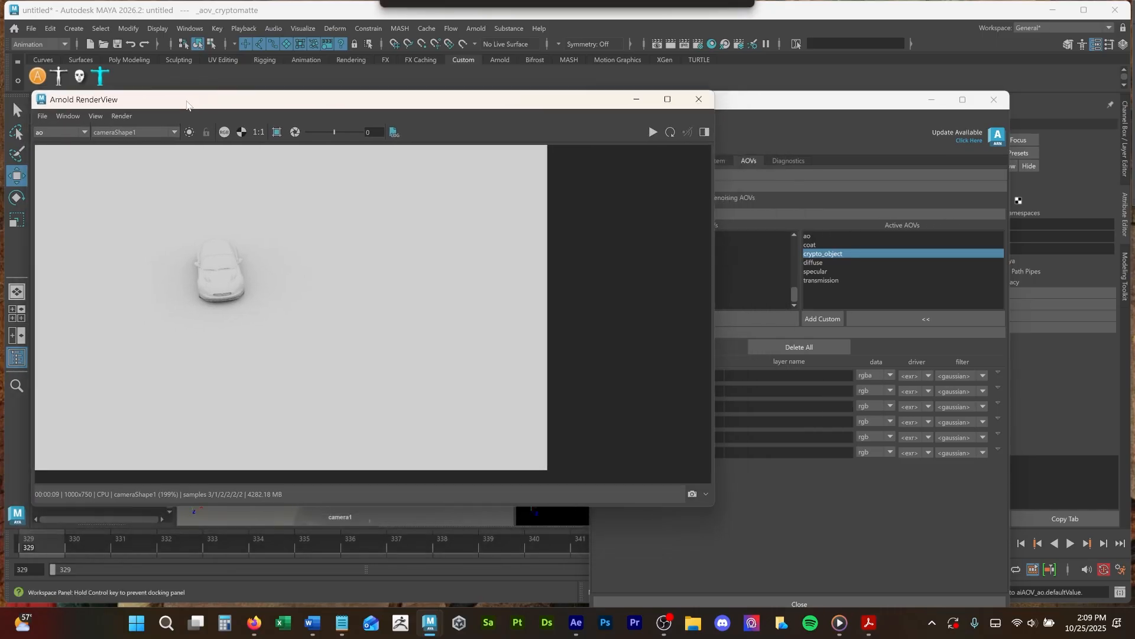
left_click(59, 131)
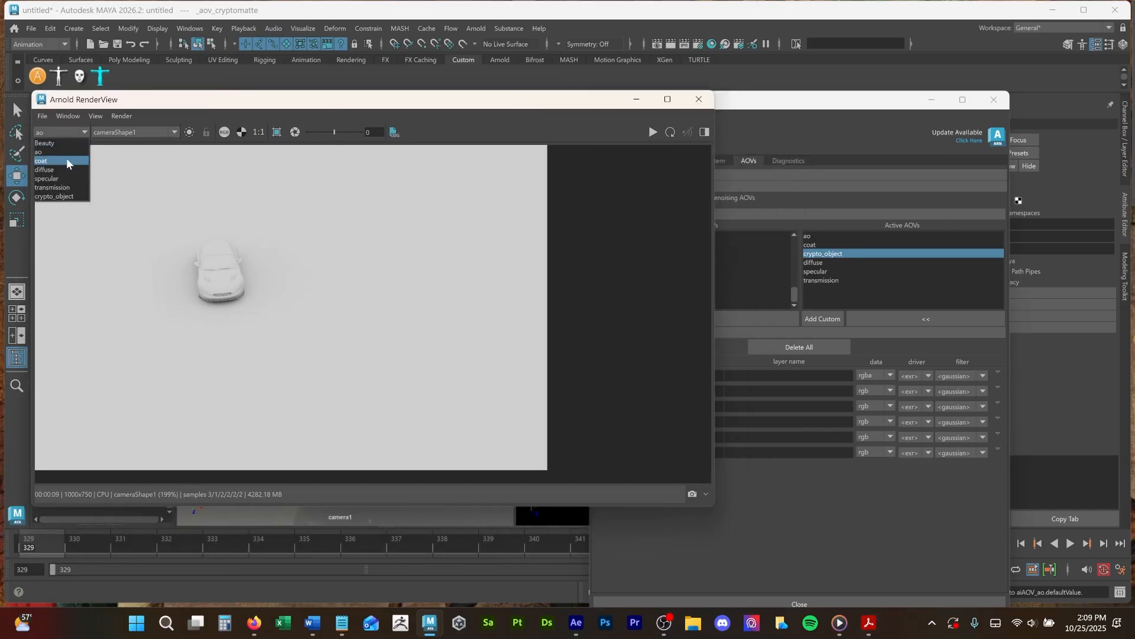
left_click(59, 188)
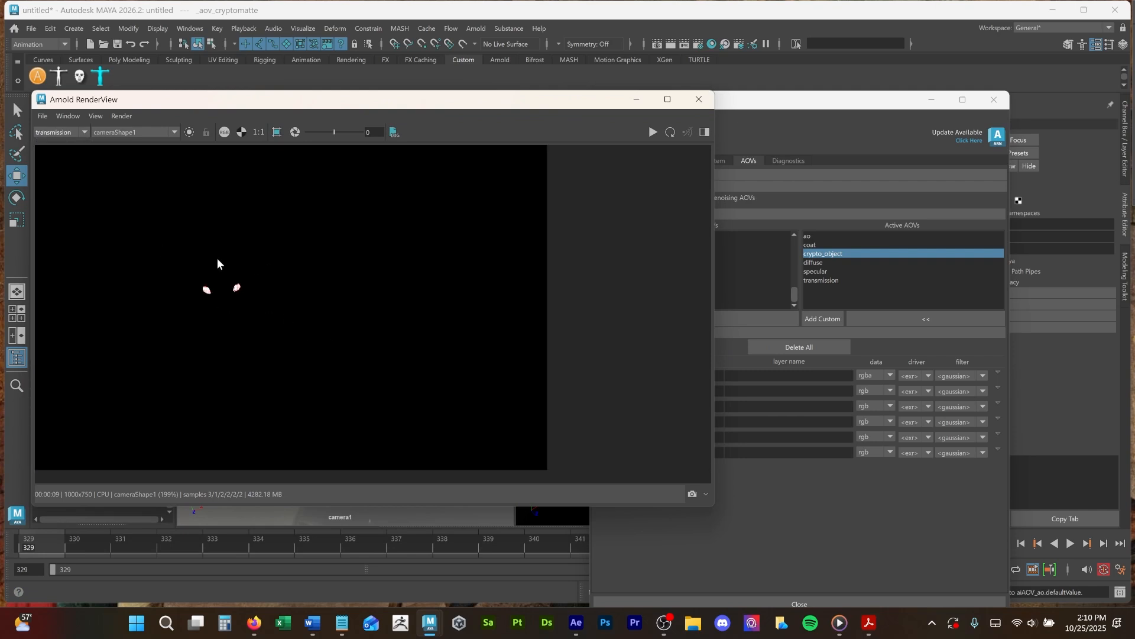
left_click(60, 132)
left_click(53, 180)
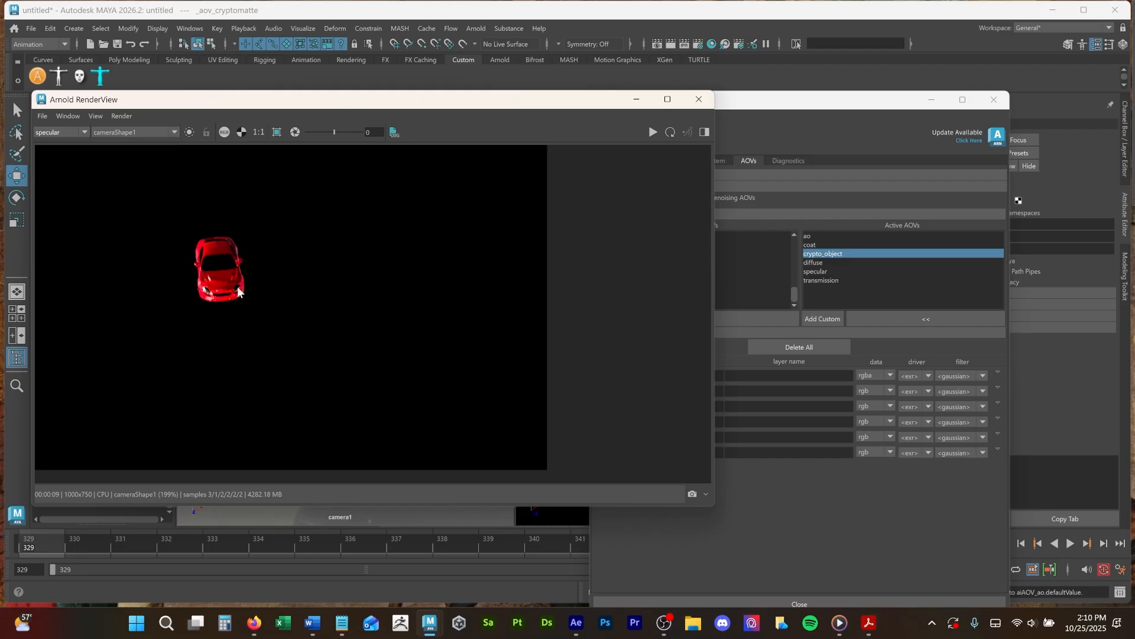
Review the diffuse and coat passes of the rendered car, examining the coat reflections up close, and close the Arnold RenderView.
left_click(56, 133)
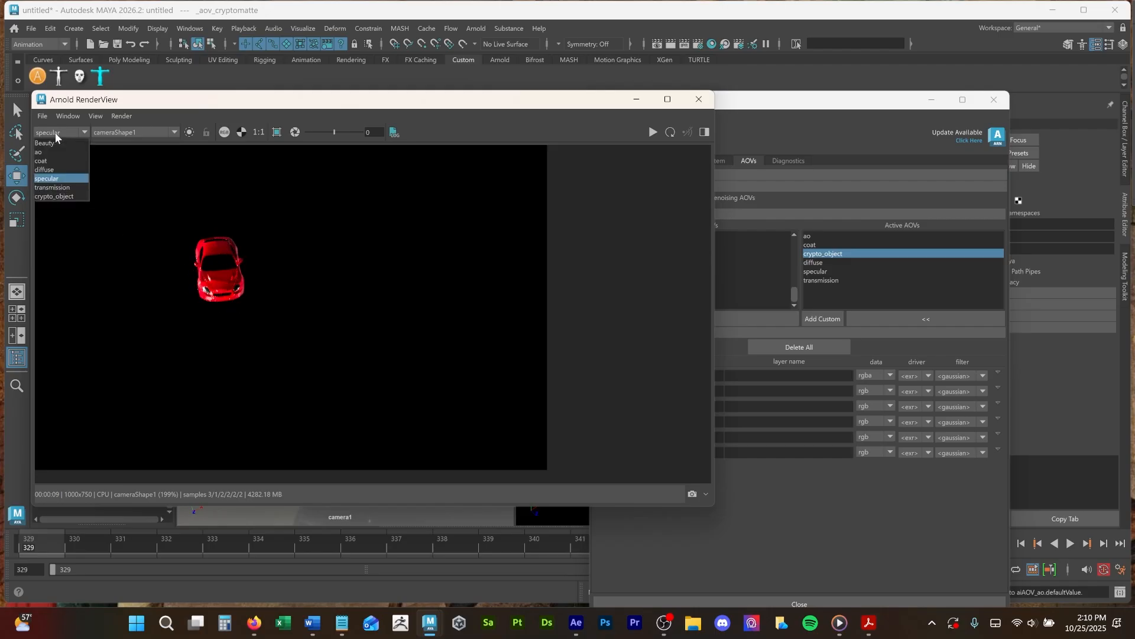
left_click(62, 171)
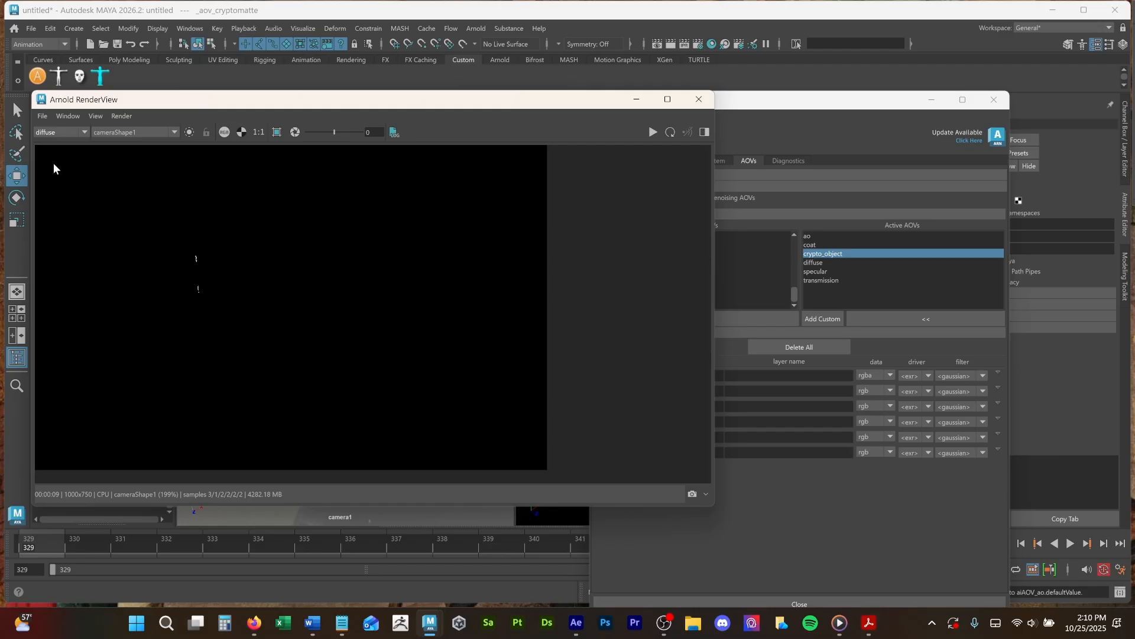
left_click(51, 130)
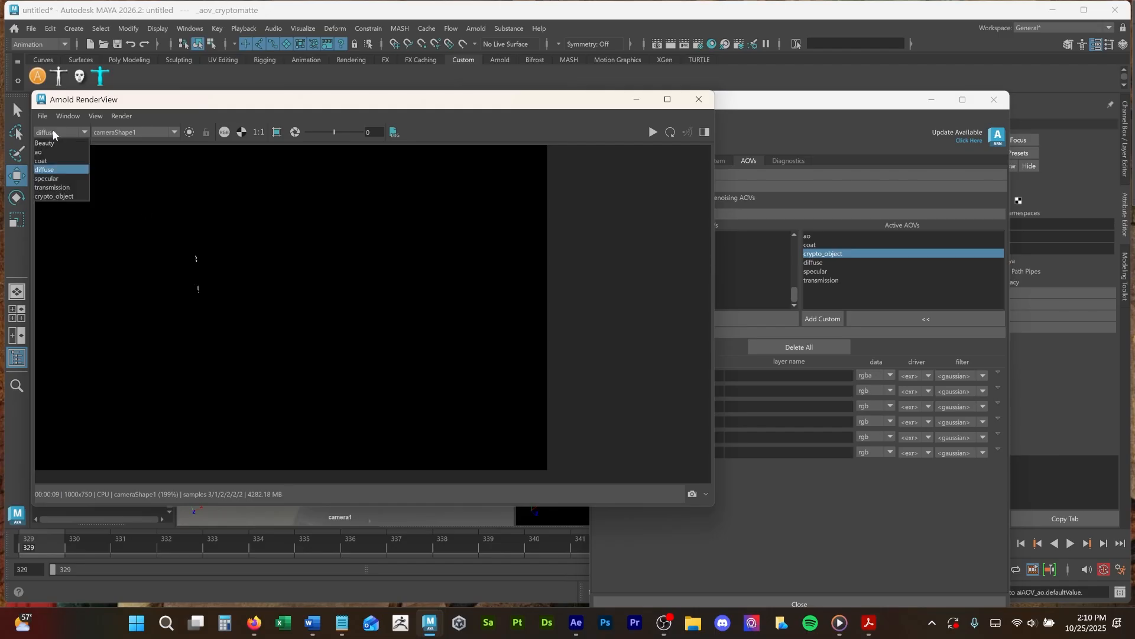
left_click(53, 160)
scroll(228, 281, "up", 2)
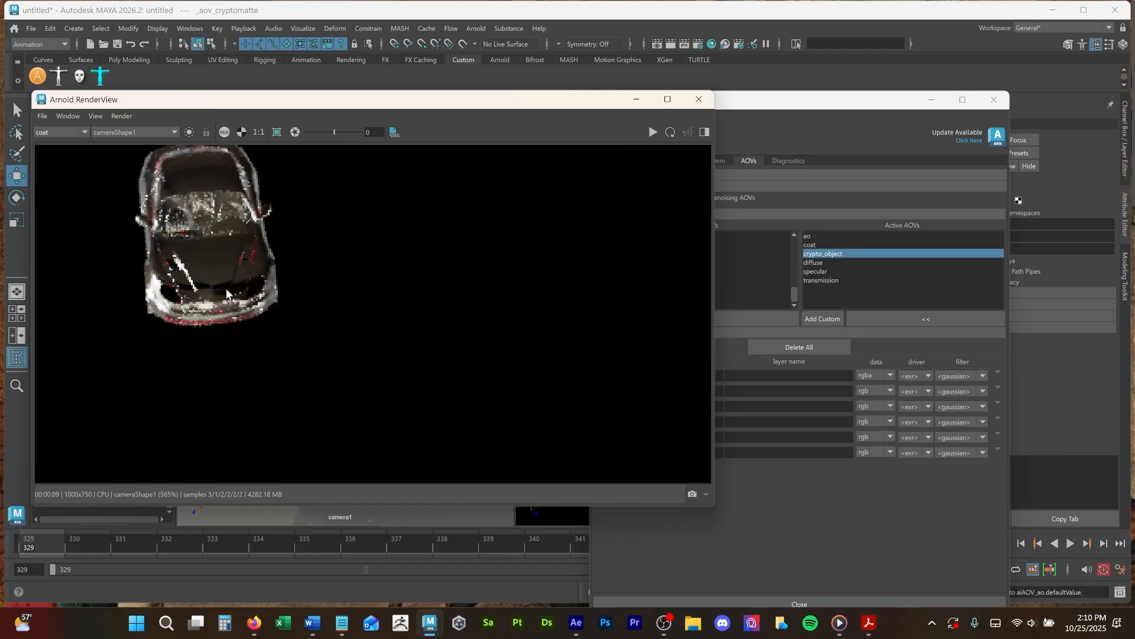
middle_click_drag(390, 256, 410, 332)
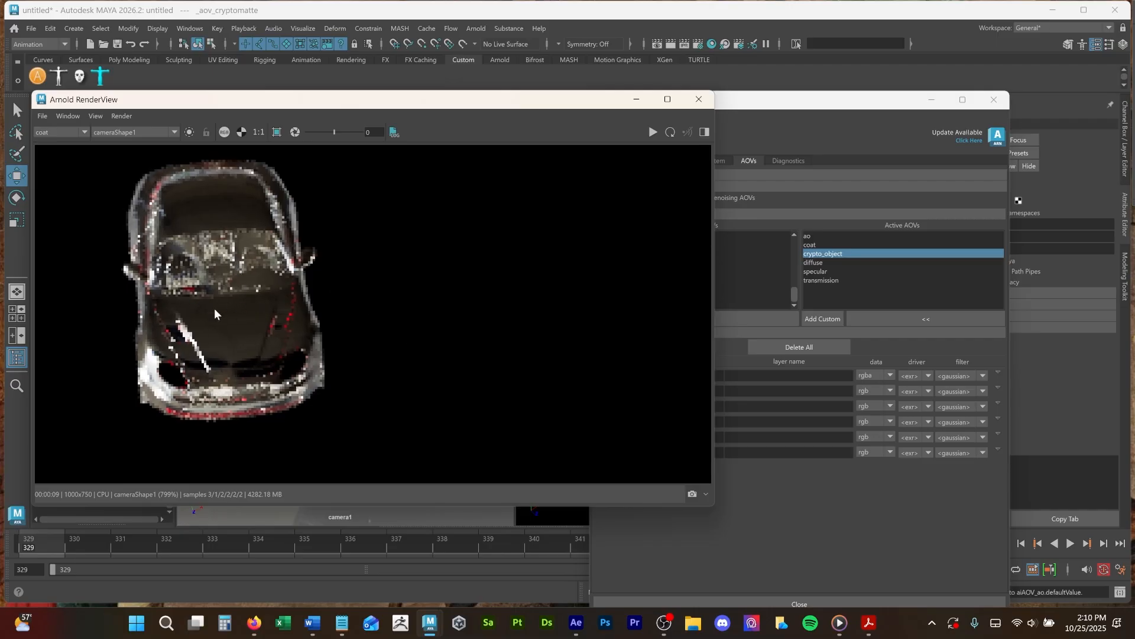
scroll(211, 402, "up", 1)
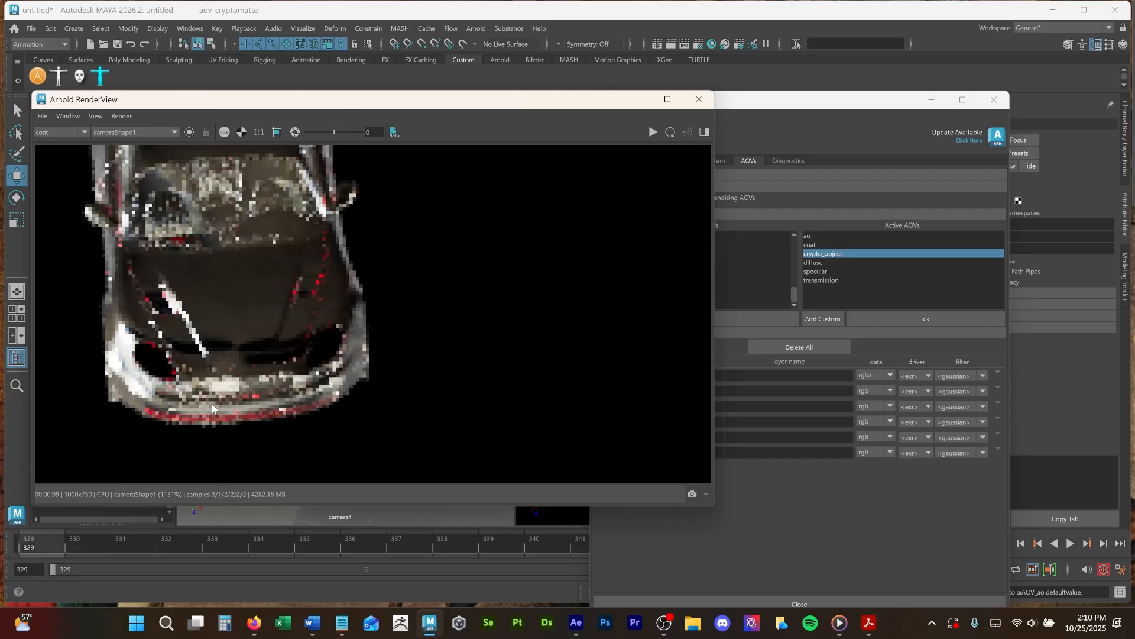
scroll(211, 403, "down", 1)
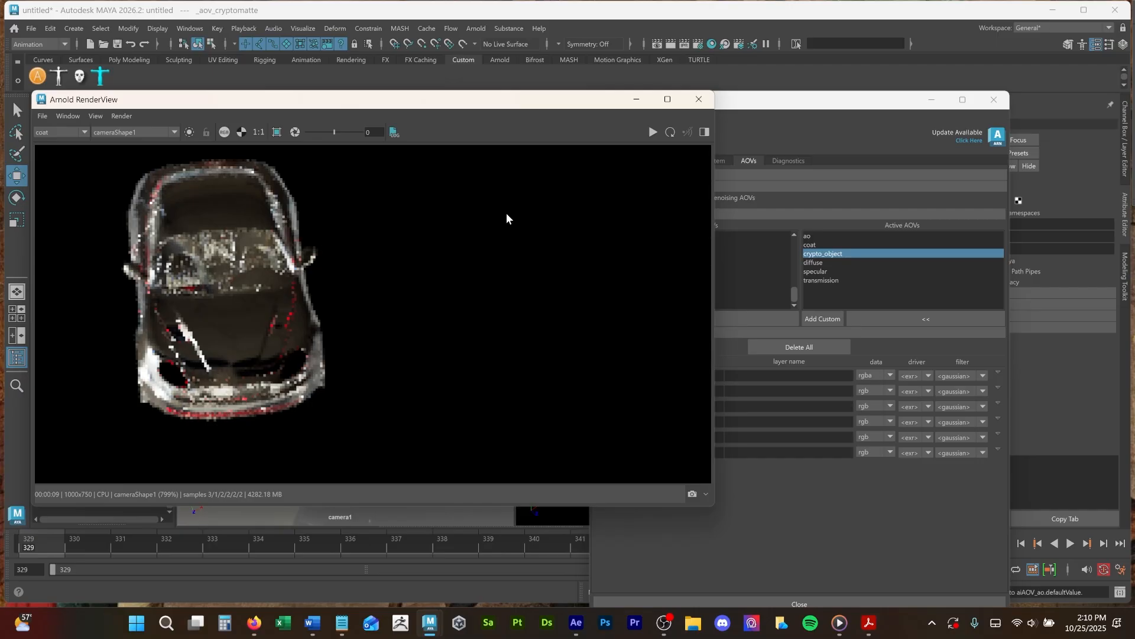
left_click(698, 100)
Try the shadow_matte AOV for the ground cube in the active AOVs, and remove it from the list.
left_click(822, 237)
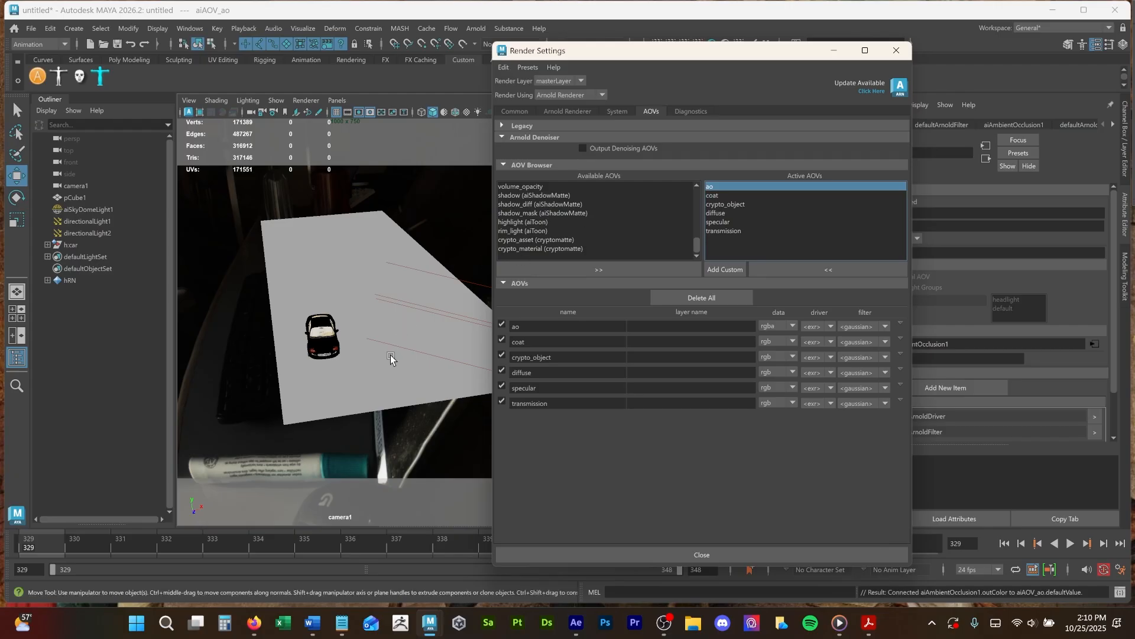
left_click(371, 390)
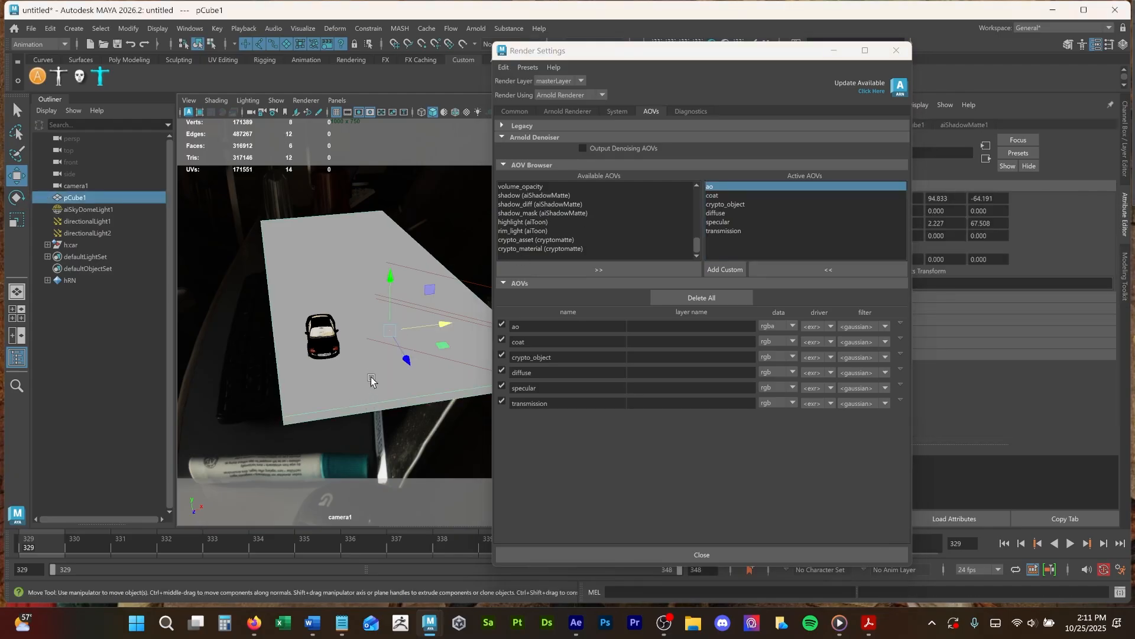
double_click(521, 207)
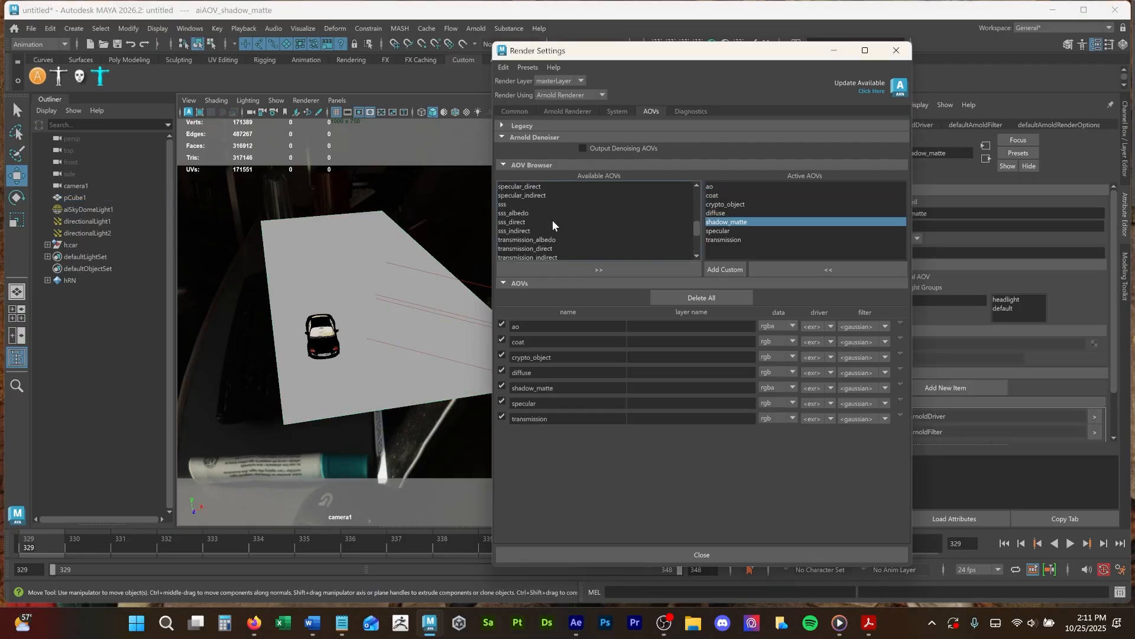
scroll(553, 220, "down", 3)
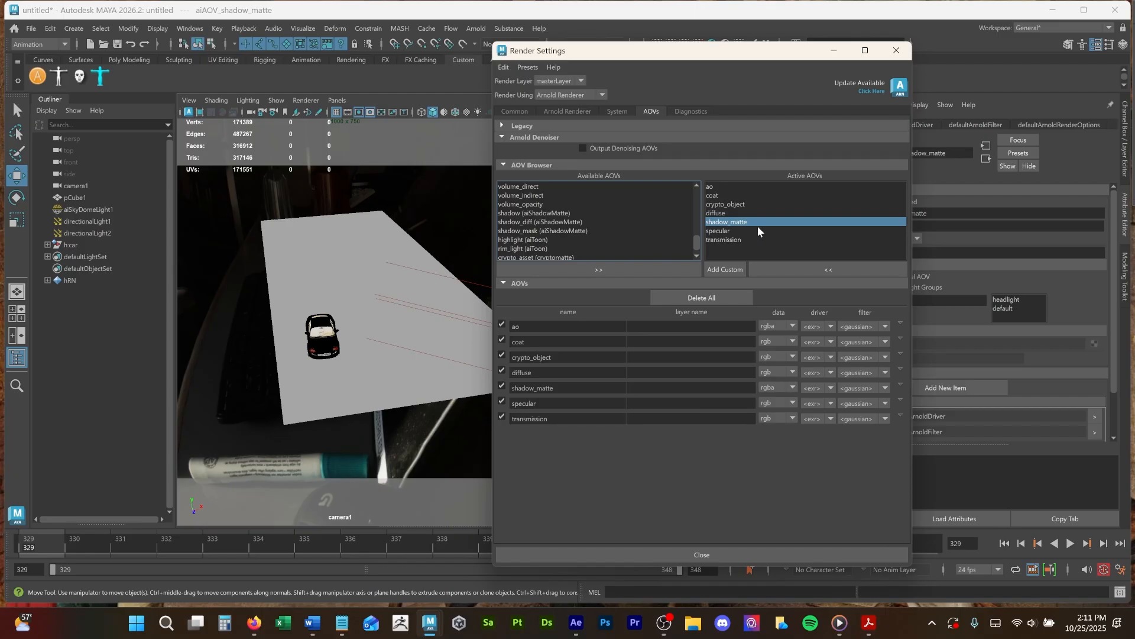
left_click(822, 269)
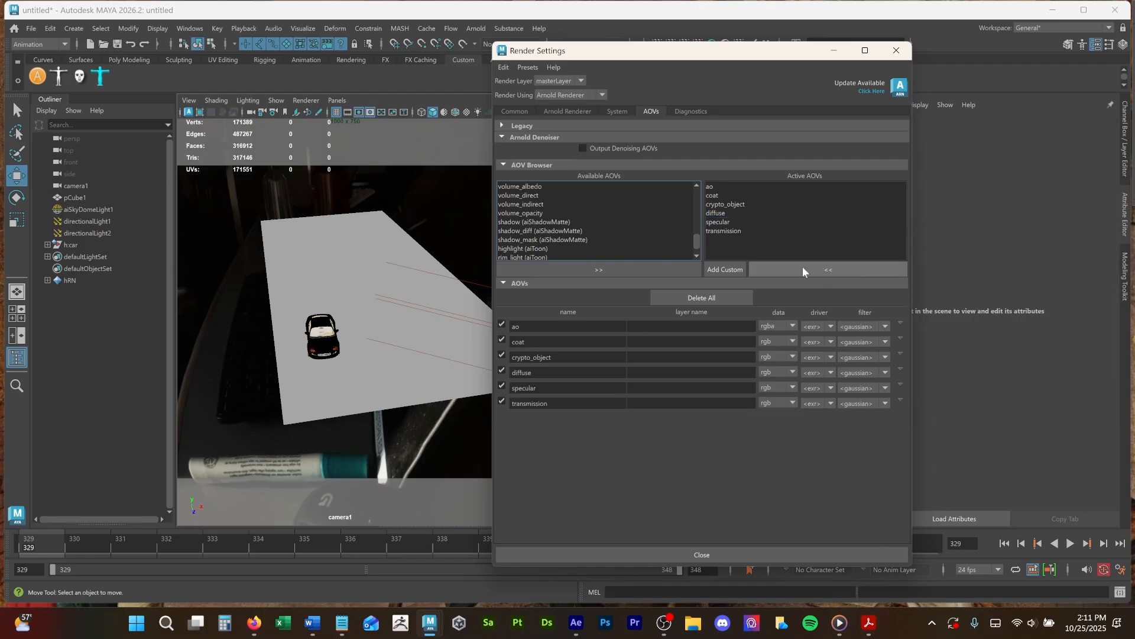
Add the three aiShadowMatte AOVs, shadow, shadow_diff and shadow_mask, to the active AOVs.
left_click(533, 222)
left_click(541, 239, "shift")
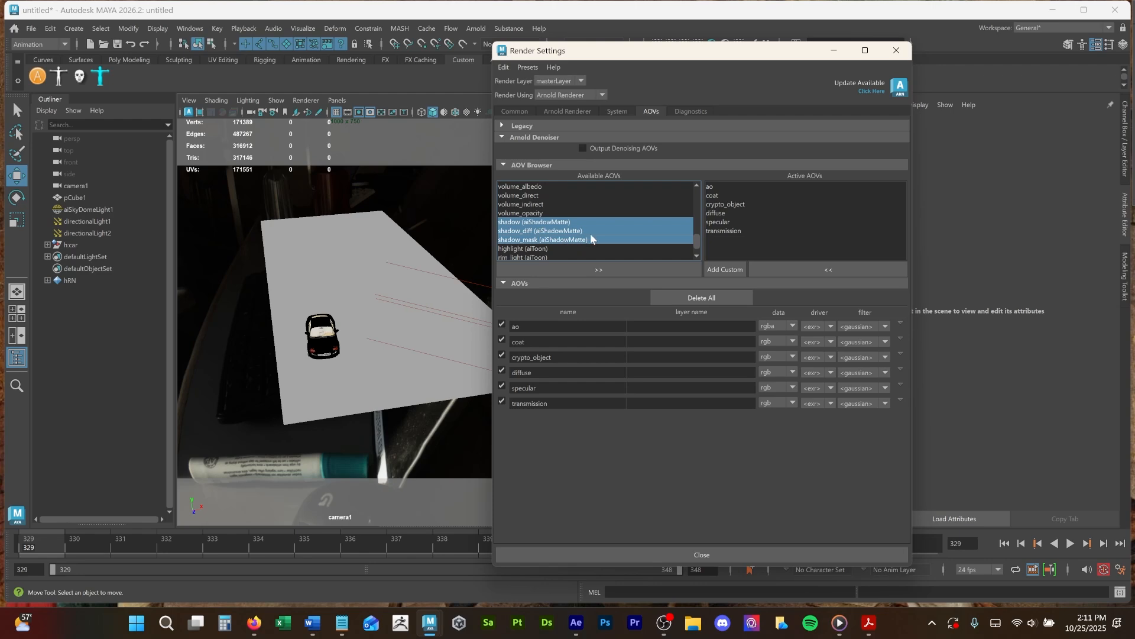
left_click(633, 269)
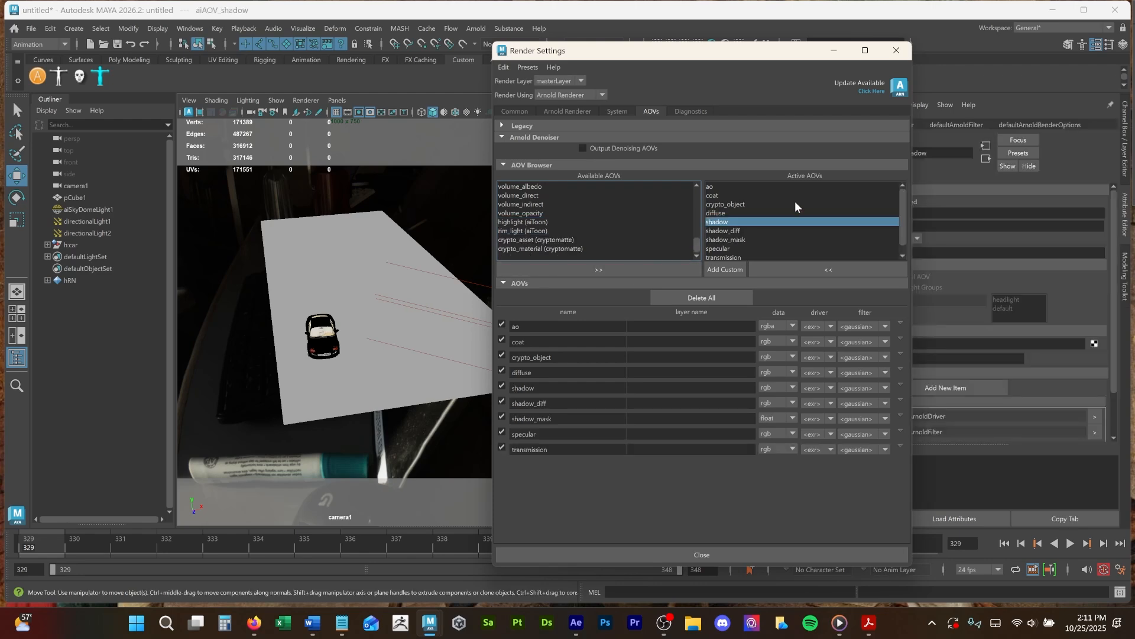
scroll(795, 203, "down", 1)
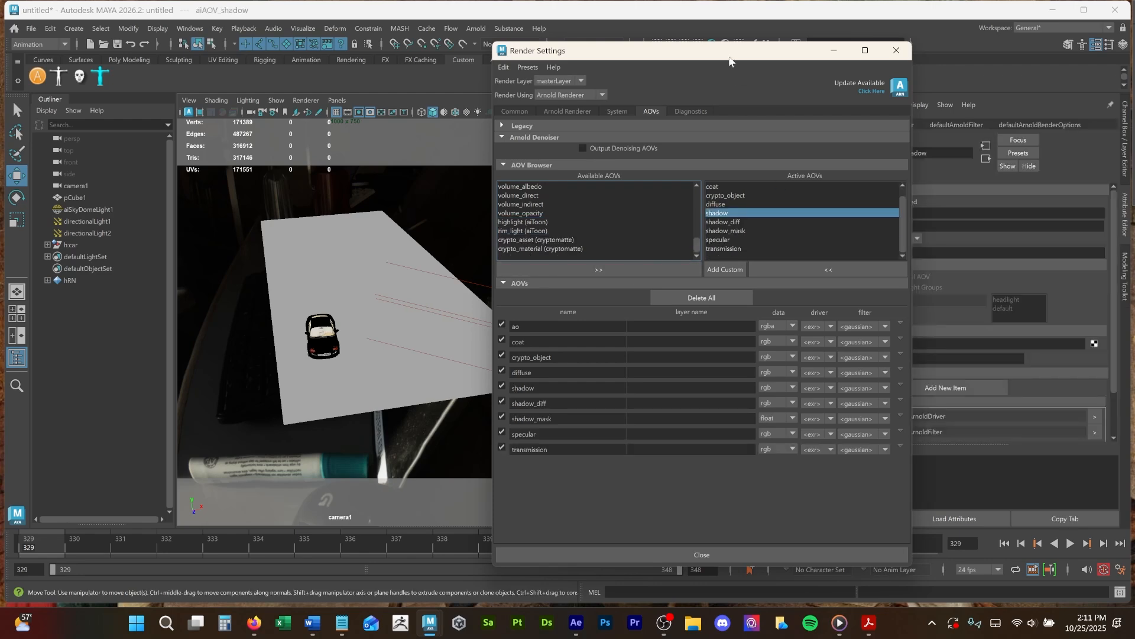
left_click_drag(723, 46, 700, 62)
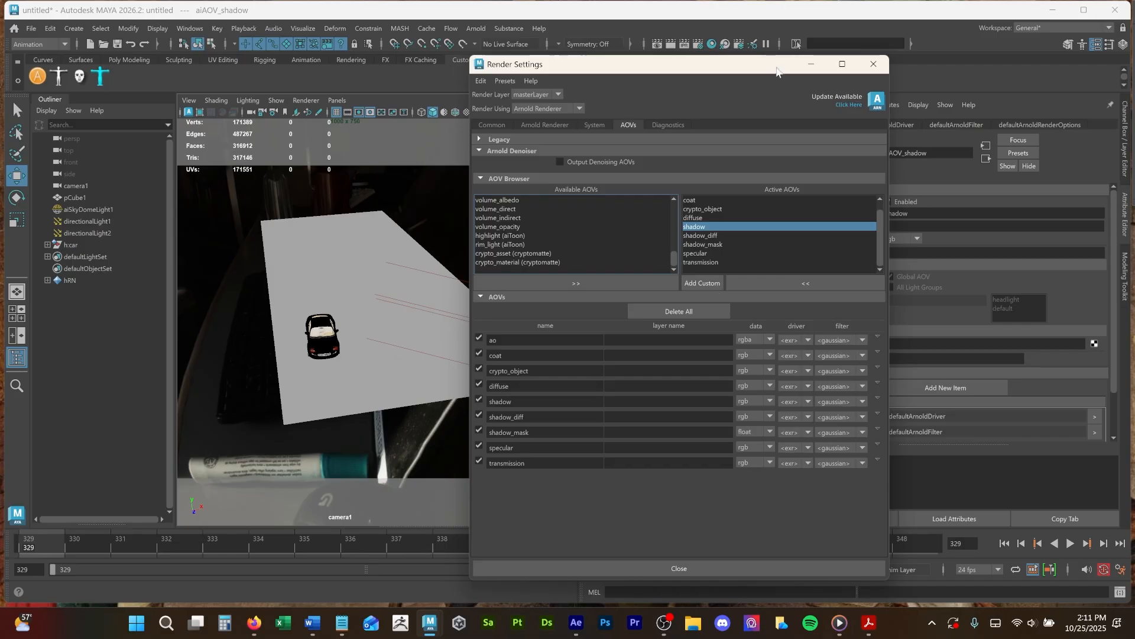
left_click_drag(776, 70, 796, 58)
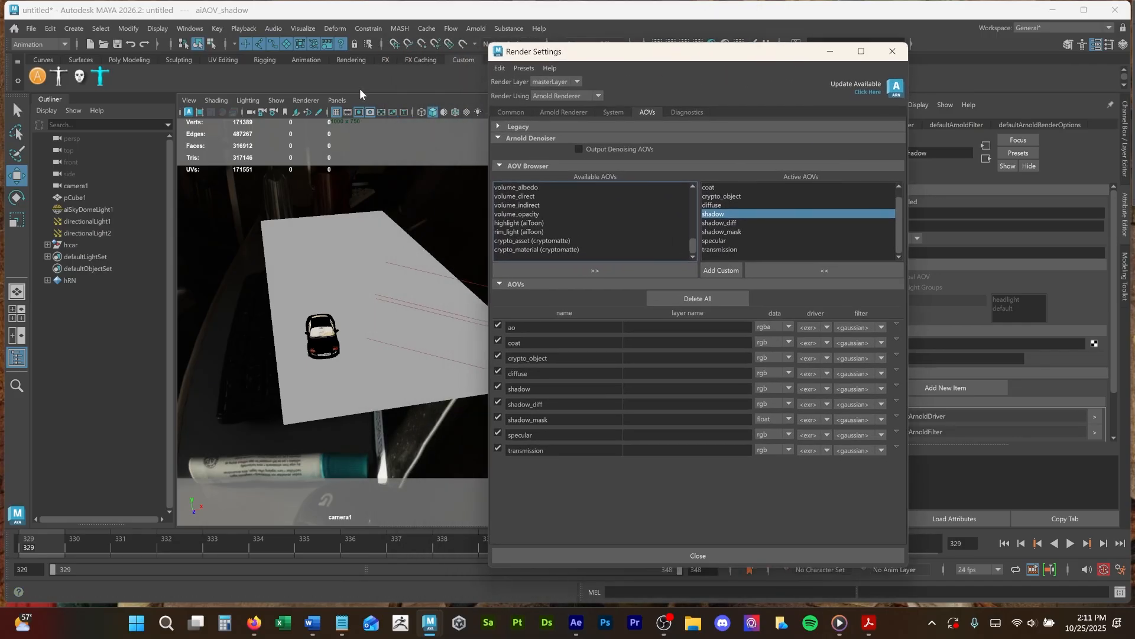
Render the current frame through camera1 in Arnold RenderView and examine the car's shadow on the desk.
left_click_drag(592, 63, 603, 128)
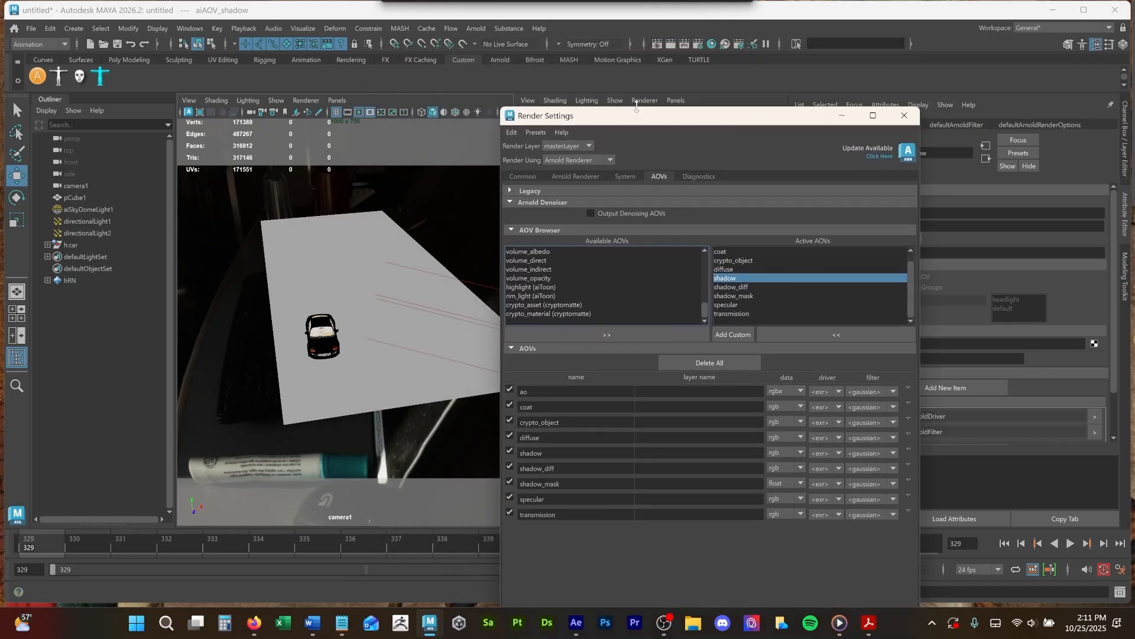
left_click(672, 46)
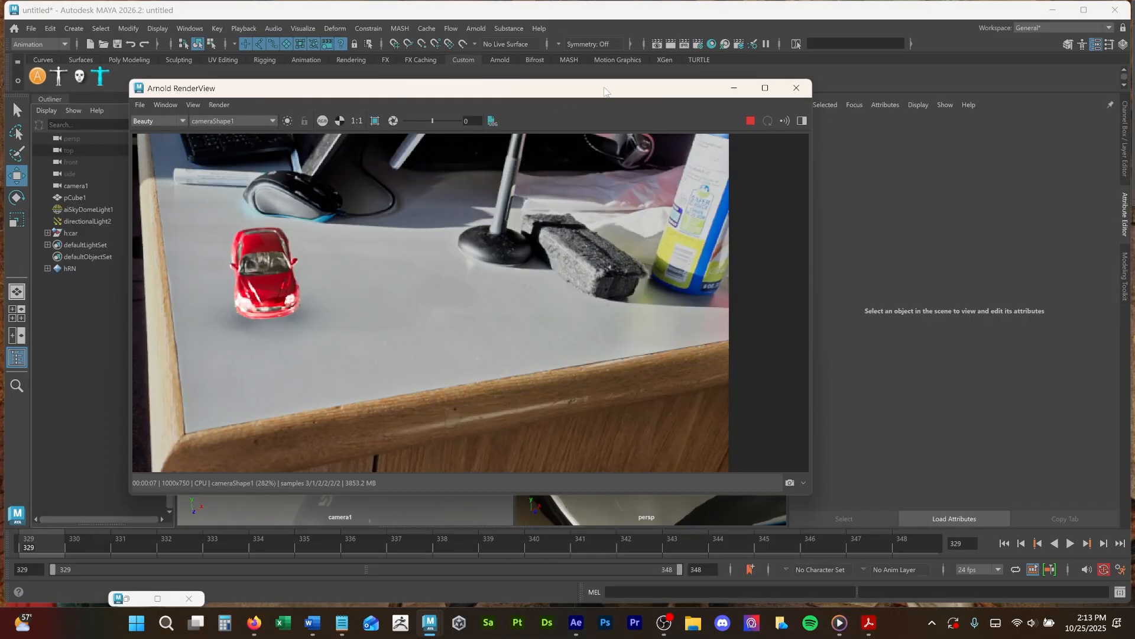
left_click_drag(604, 91, 530, 83)
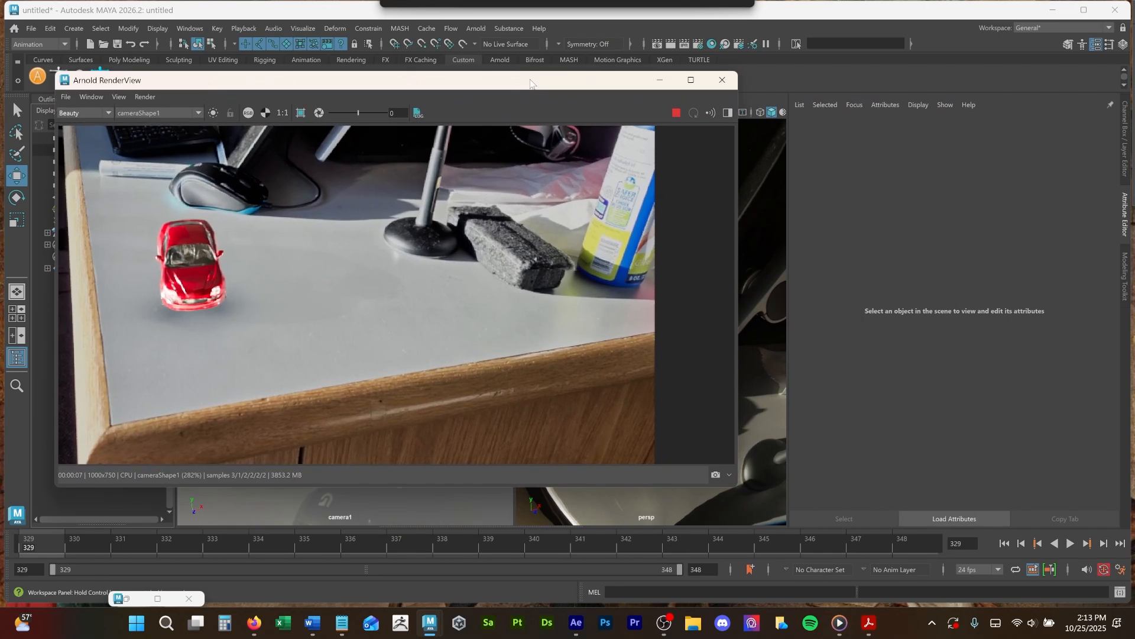
left_click_drag(621, 84, 693, 129)
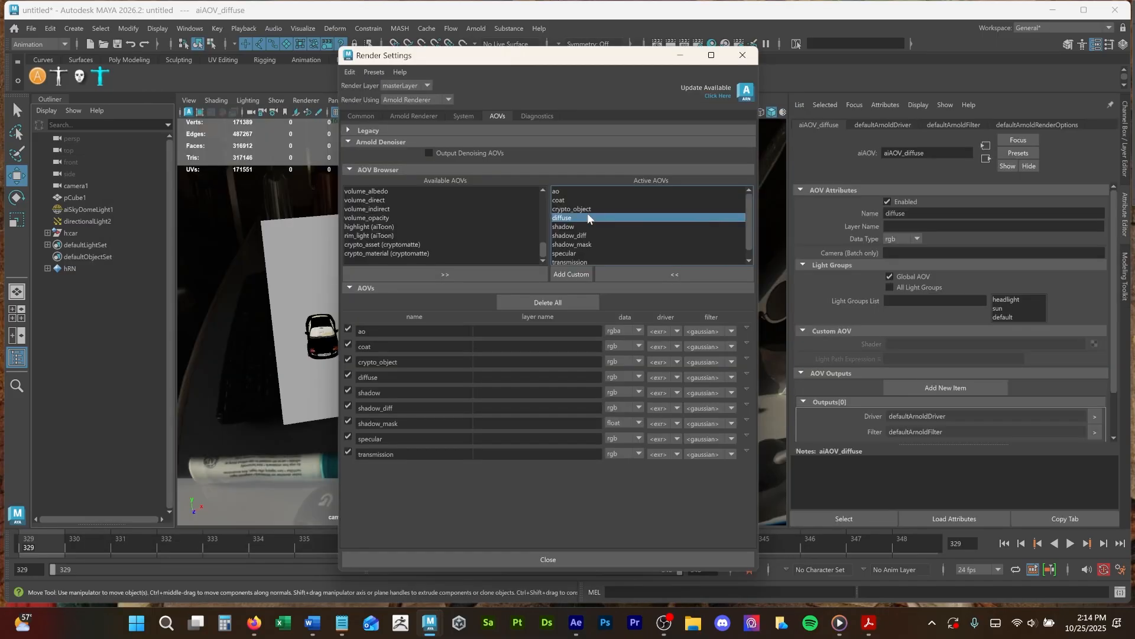
Review the active shadow, shadow_diff and shadow_mask AOVs, and close the render settings.
left_click(590, 226)
left_click(593, 236)
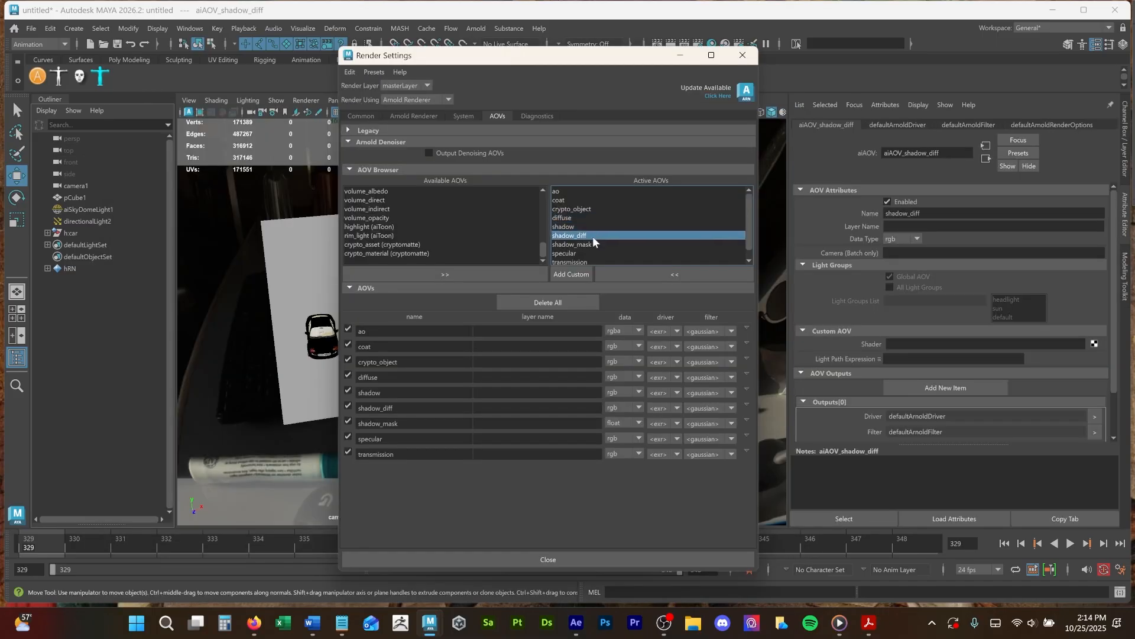
left_click(593, 243)
left_click(591, 235)
left_click(590, 226)
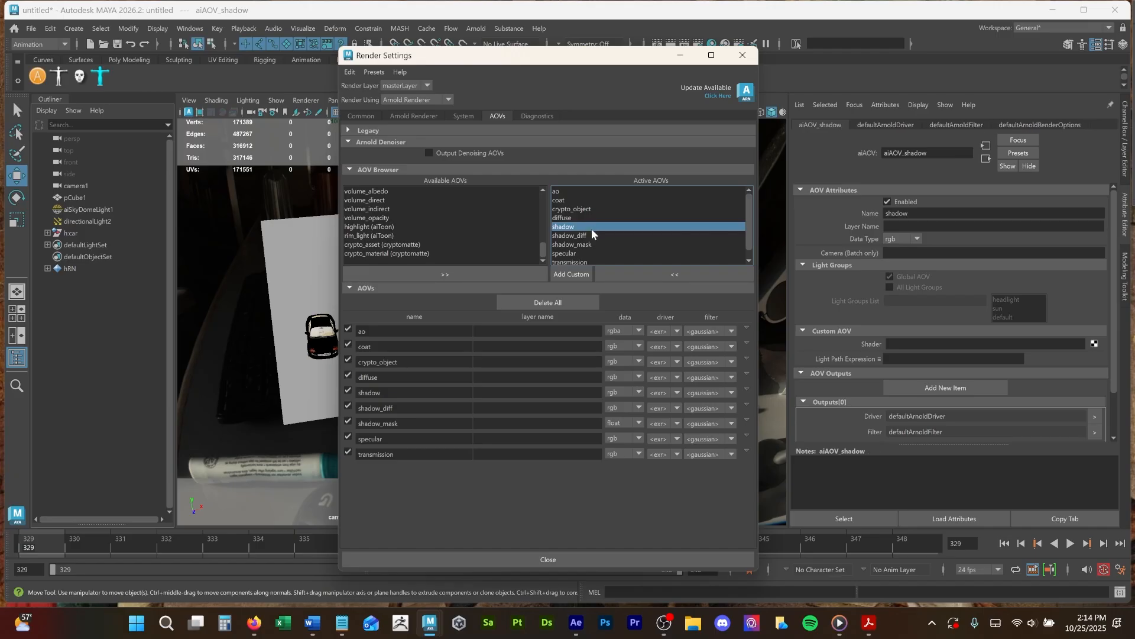
left_click(590, 243)
left_click(591, 235)
left_click(591, 226)
left_click(743, 55)
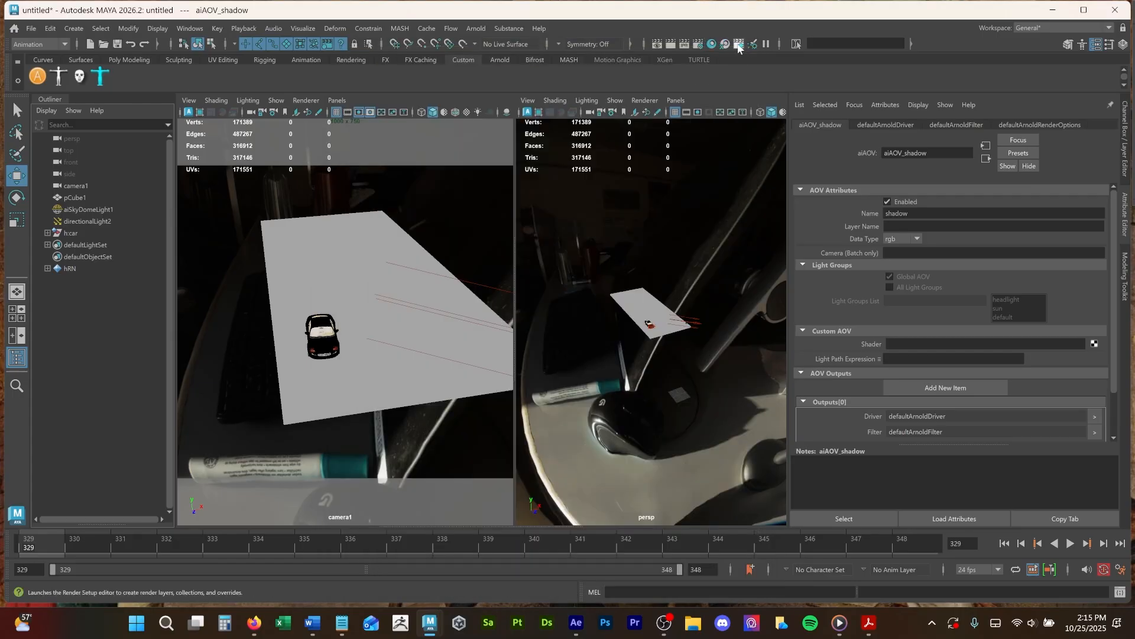
Open Render Setup and create a render layer named objectOnly.
left_click(740, 45)
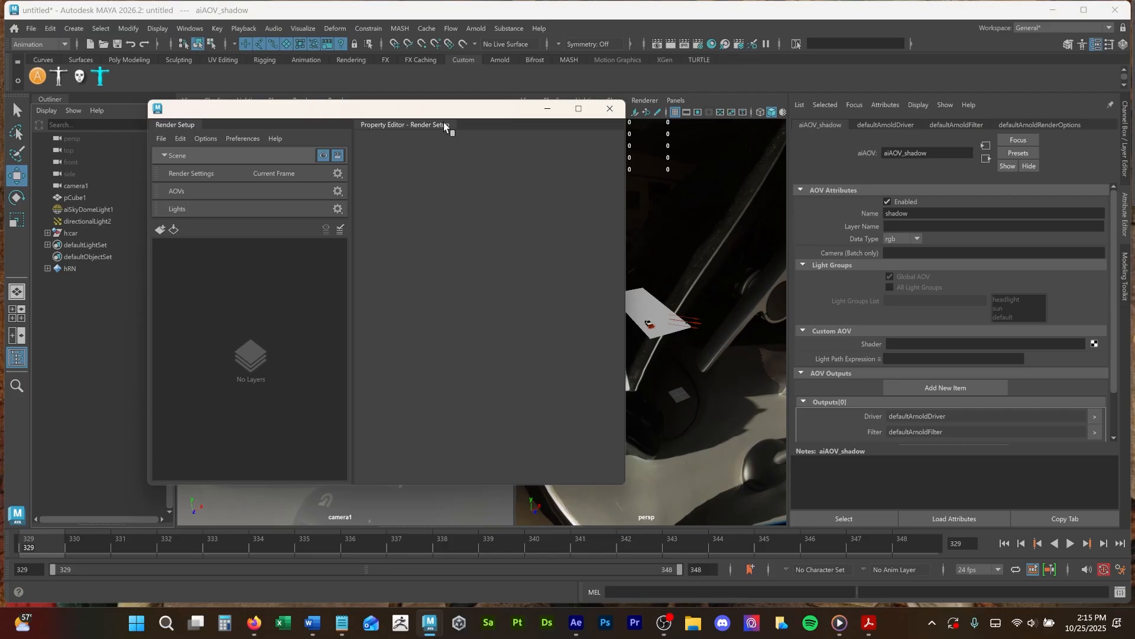
left_click_drag(443, 109, 739, 78)
left_click(456, 198)
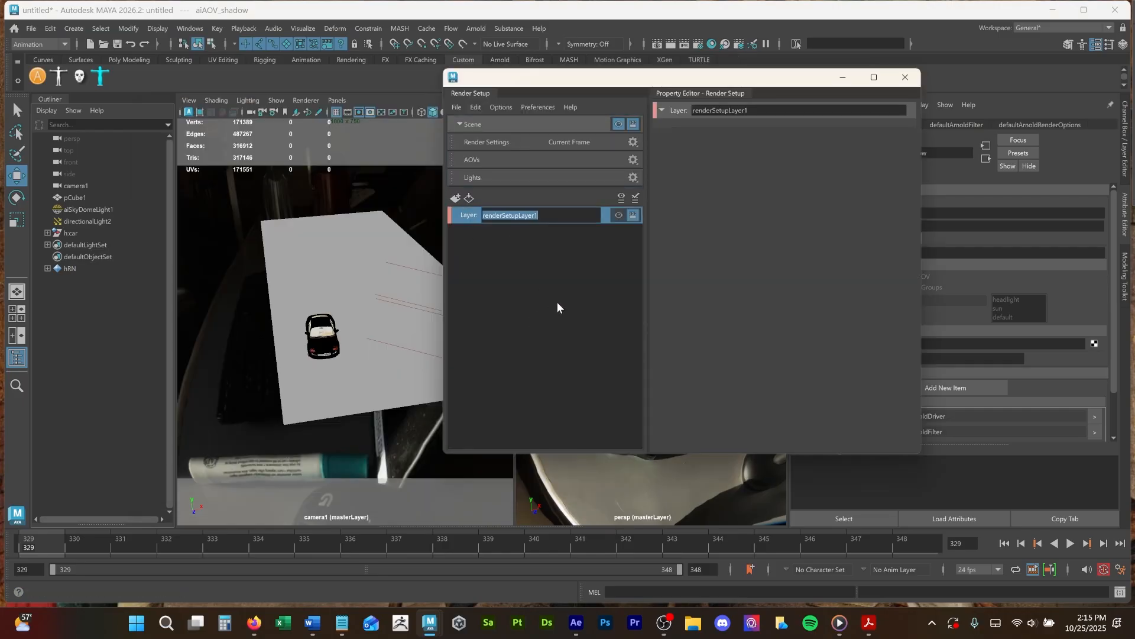
type("objectOnly")
key("Return")
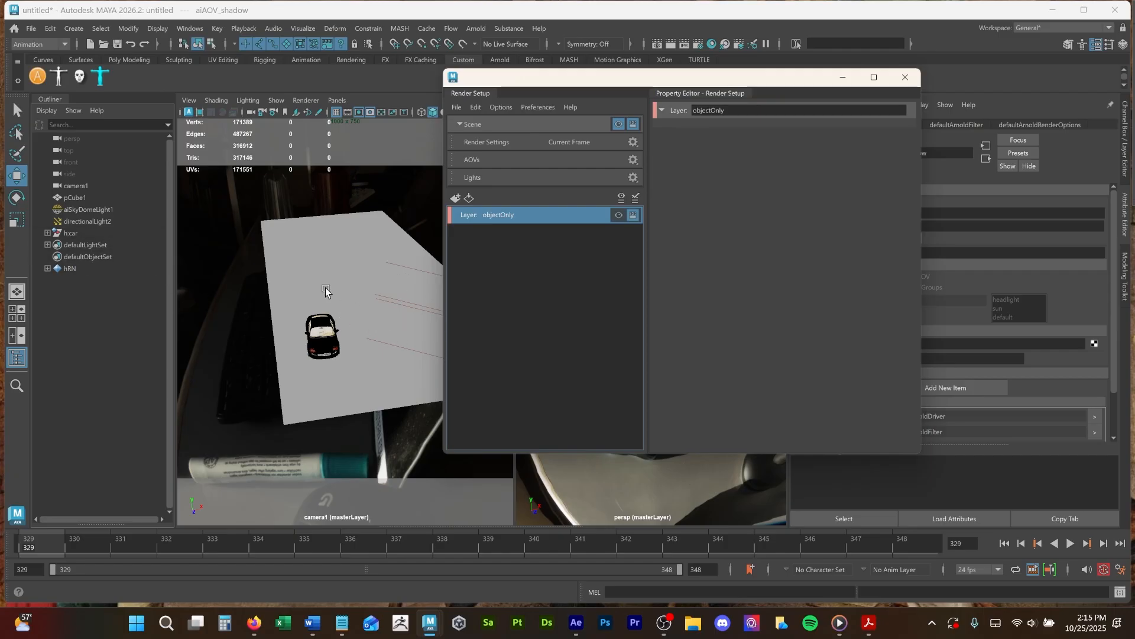
Select all the car's parts and add them to a new collection in the objectOnly layer.
left_click_drag(291, 304, 365, 417)
key("f")
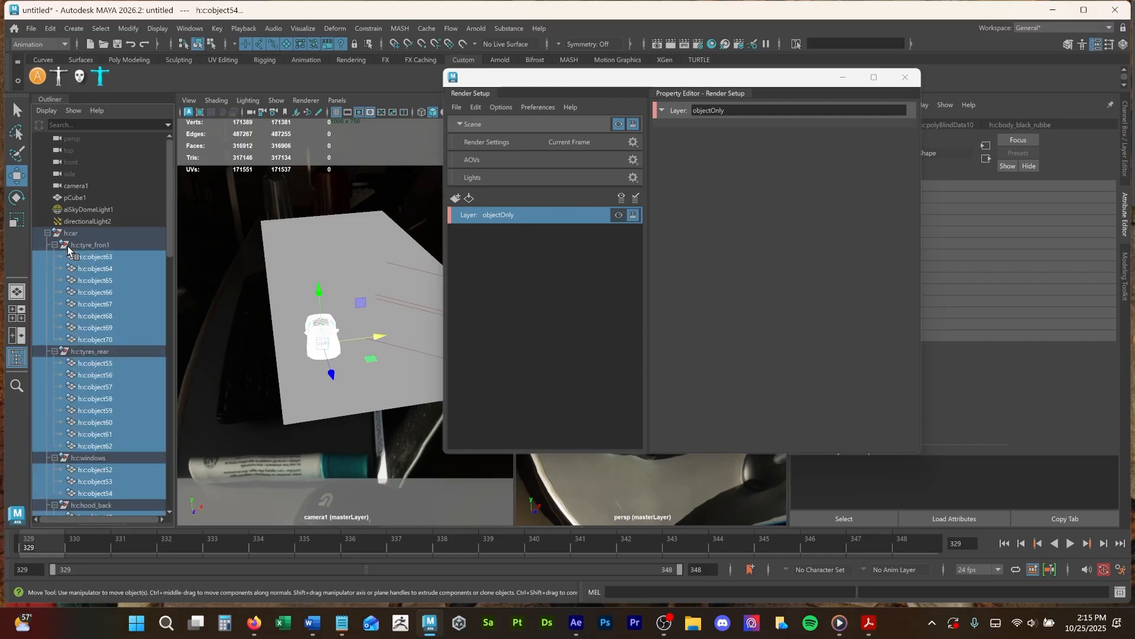
scroll(77, 284, "down", 5)
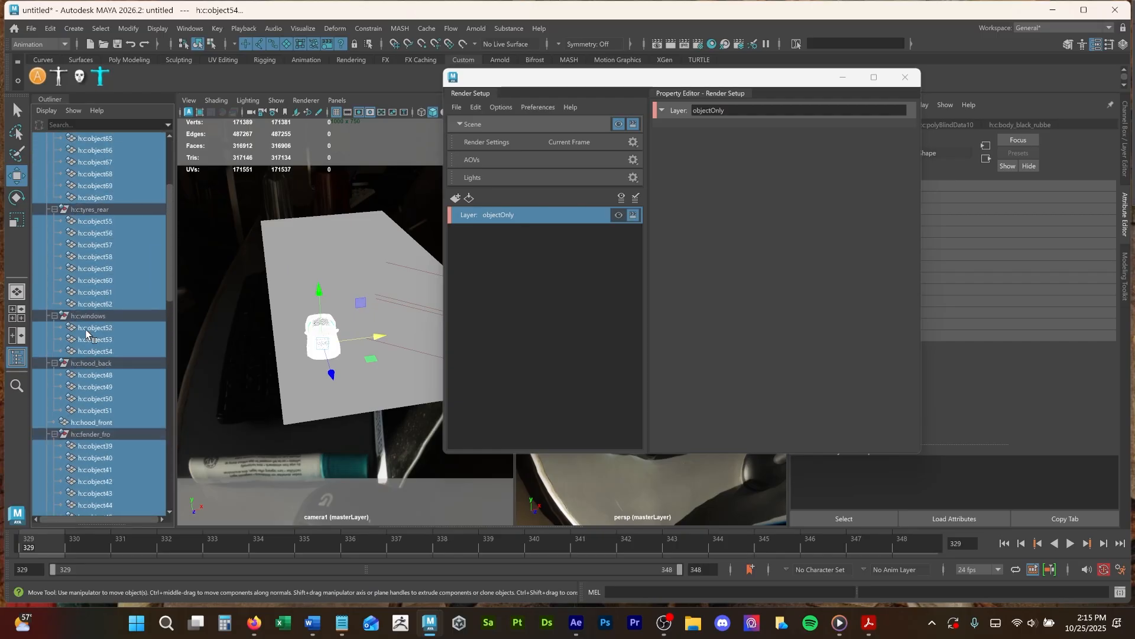
scroll(86, 334, "up", 5)
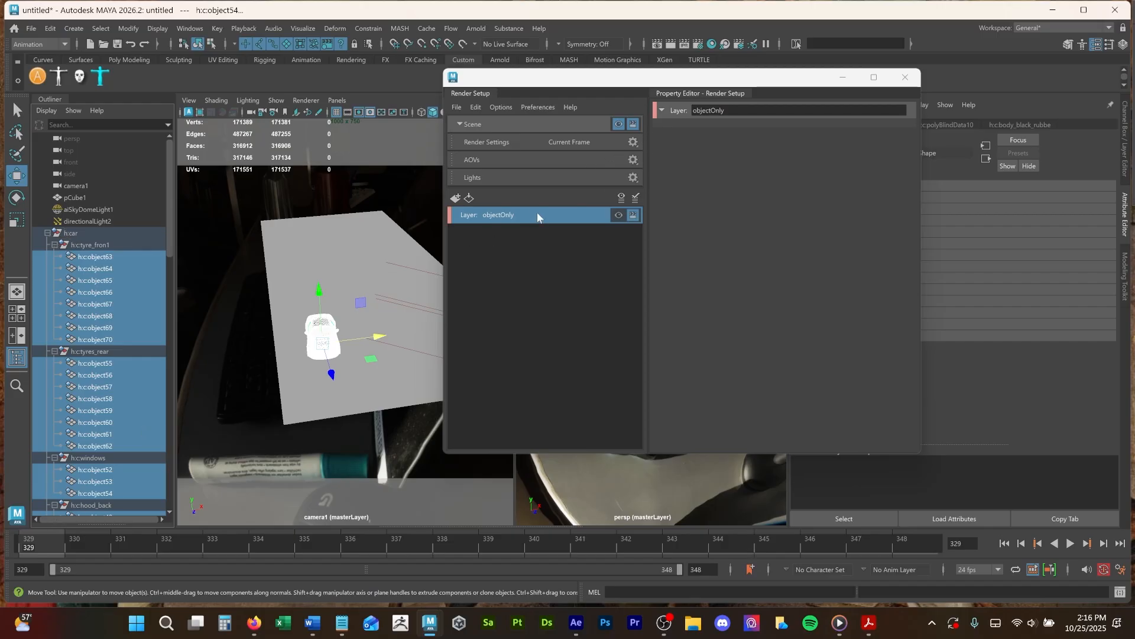
right_click(494, 216)
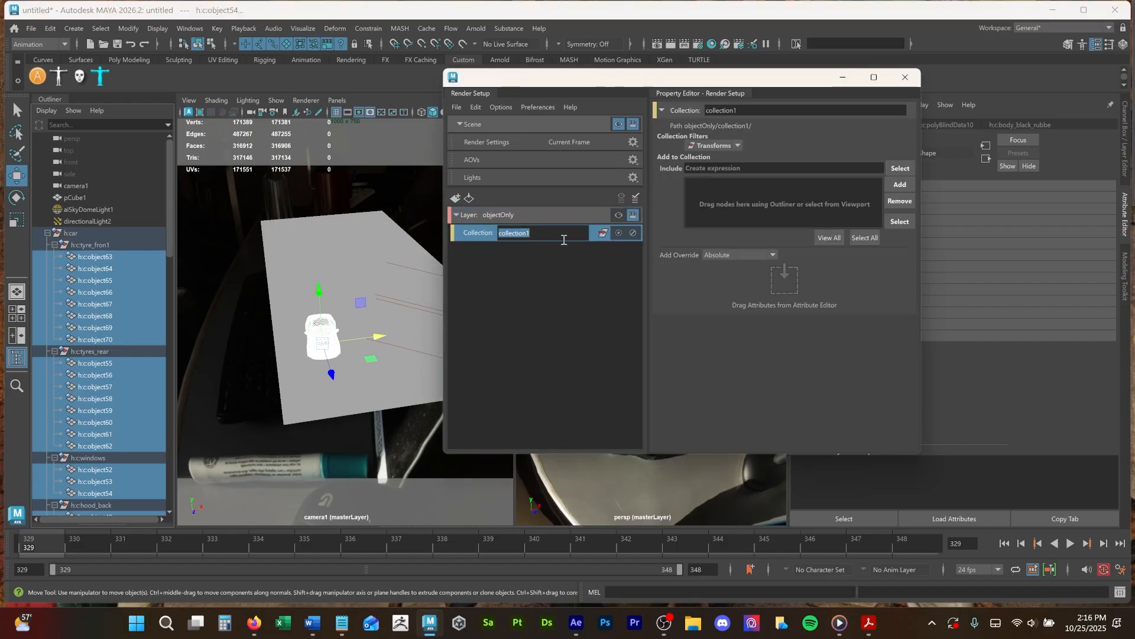
left_click(900, 184)
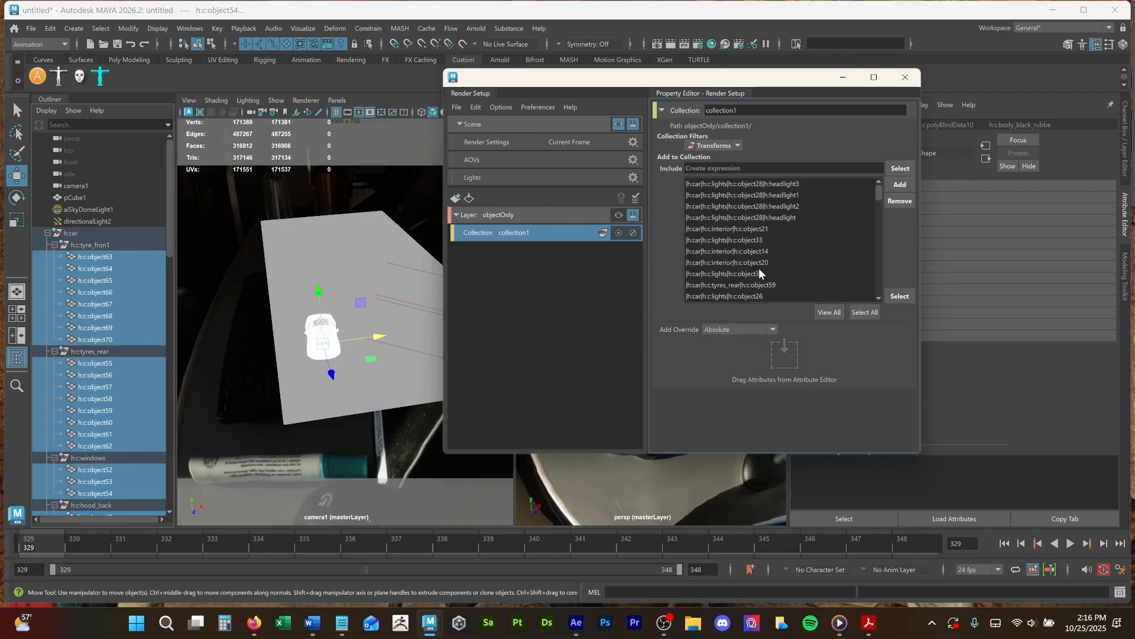
Create a second collection in the objectOnly layer and add the ground cube pCube1 to it.
left_click(397, 408)
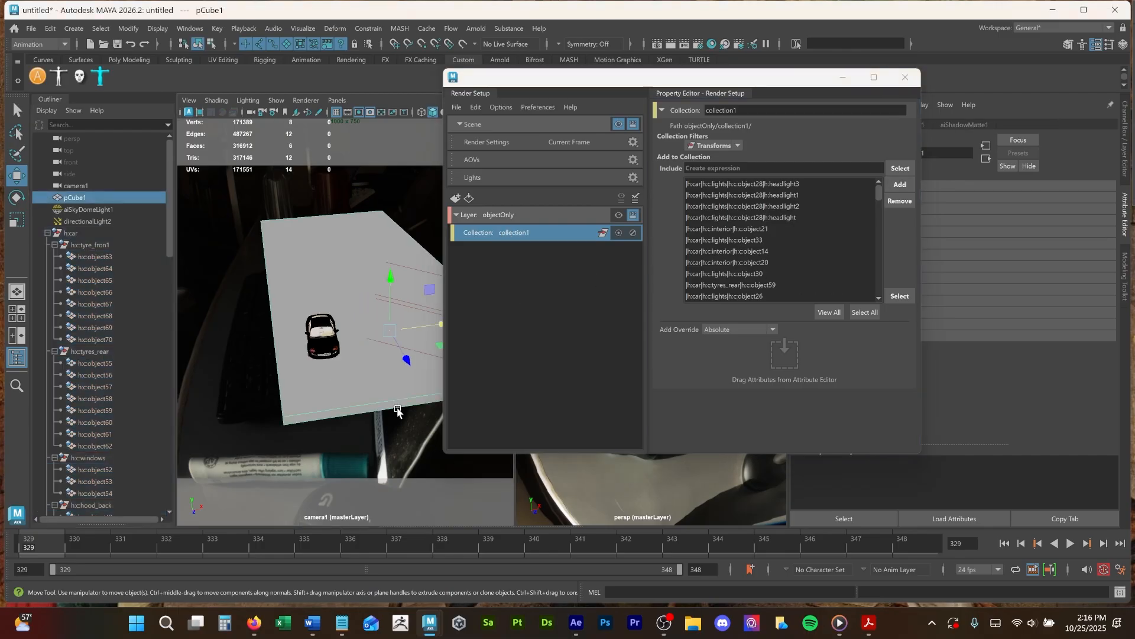
right_click(518, 215)
left_click(547, 219)
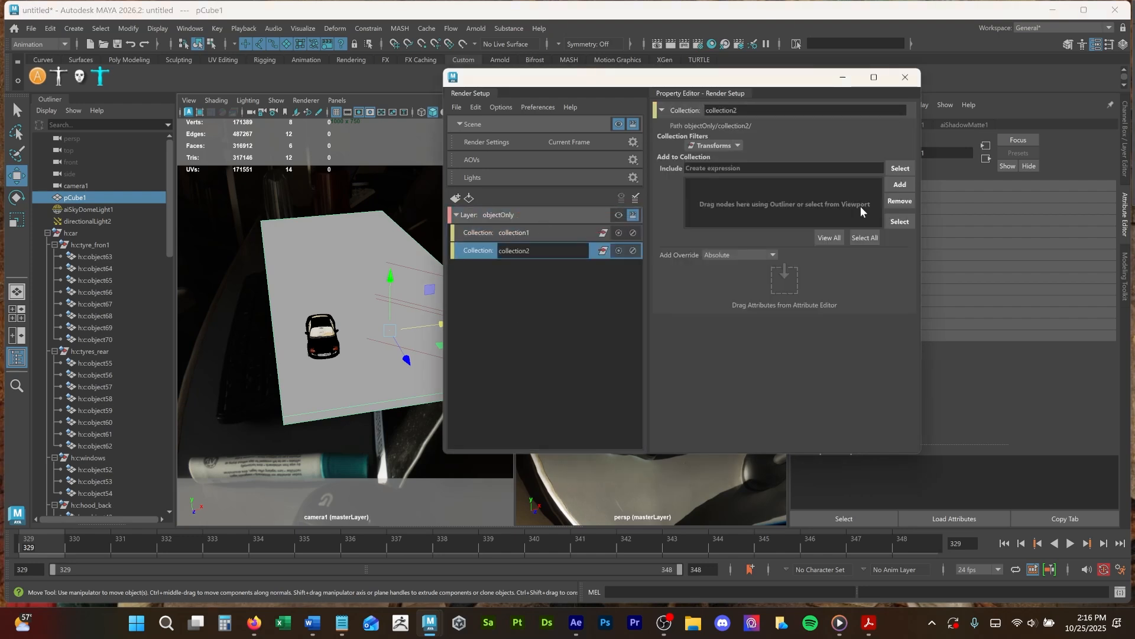
key("Return")
left_click(899, 184)
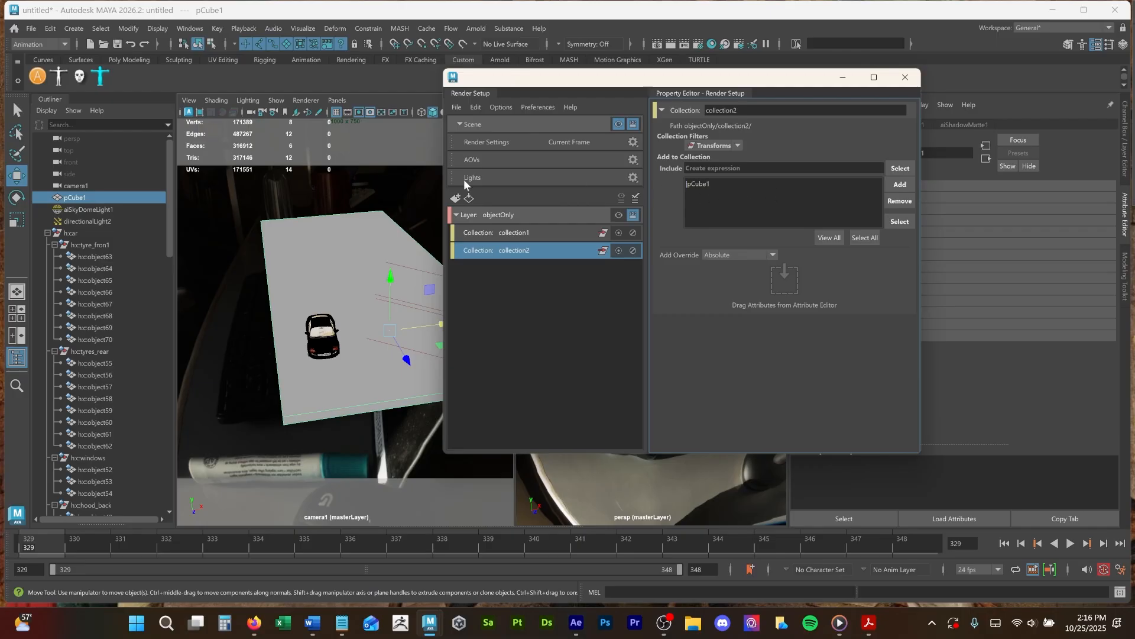
Make objectOnly the visible render layer and select it.
left_click_drag(757, 95, 657, 140)
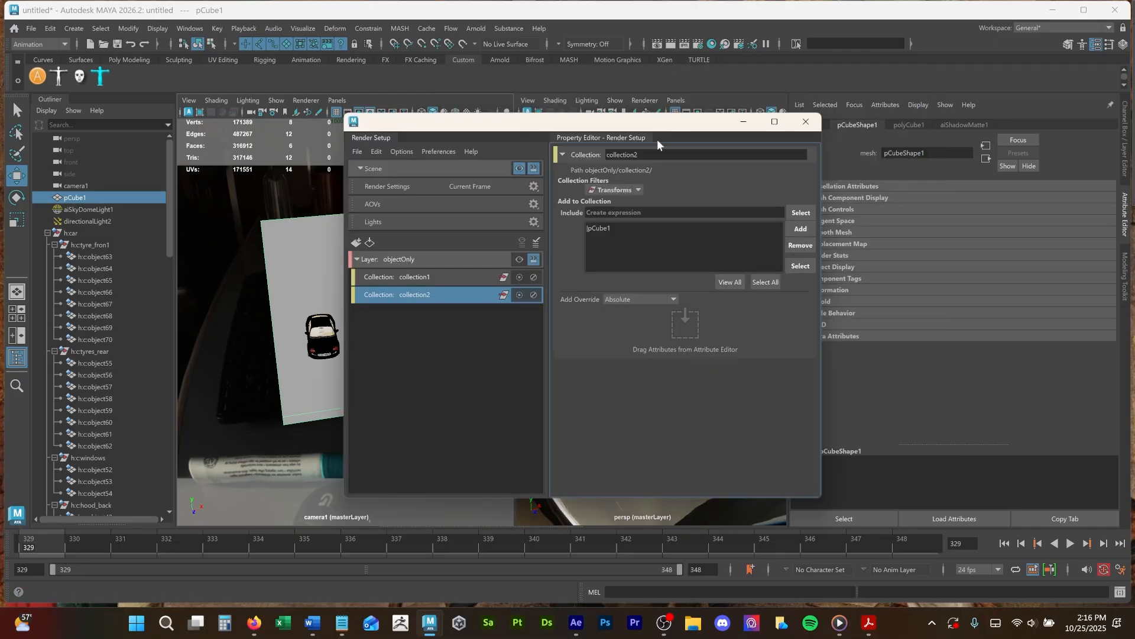
left_click(519, 260)
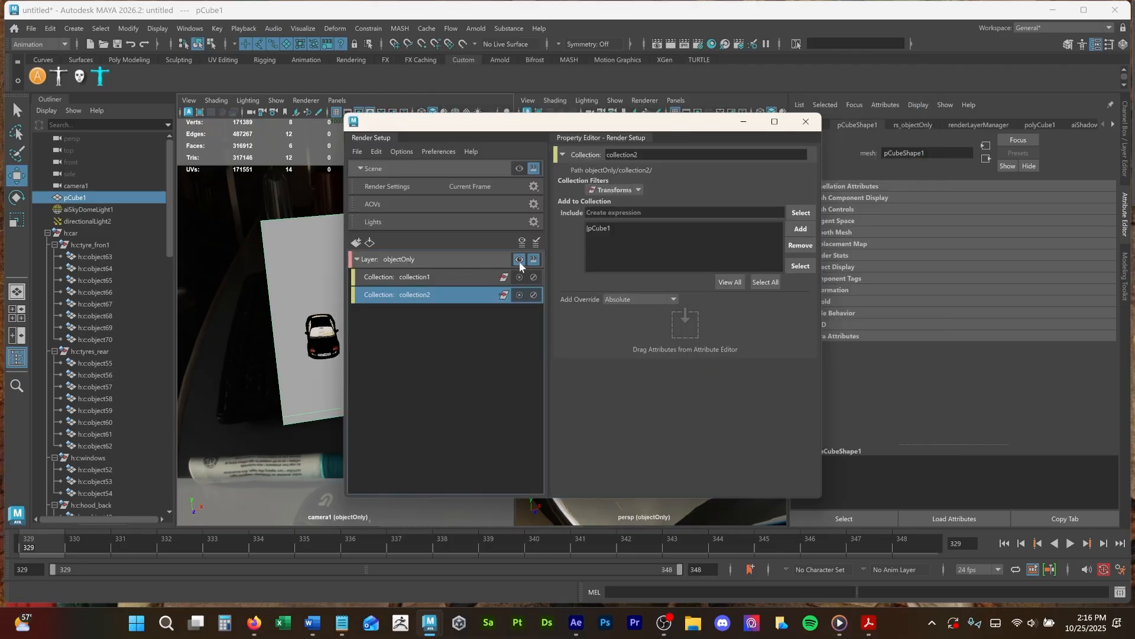
left_click(468, 260)
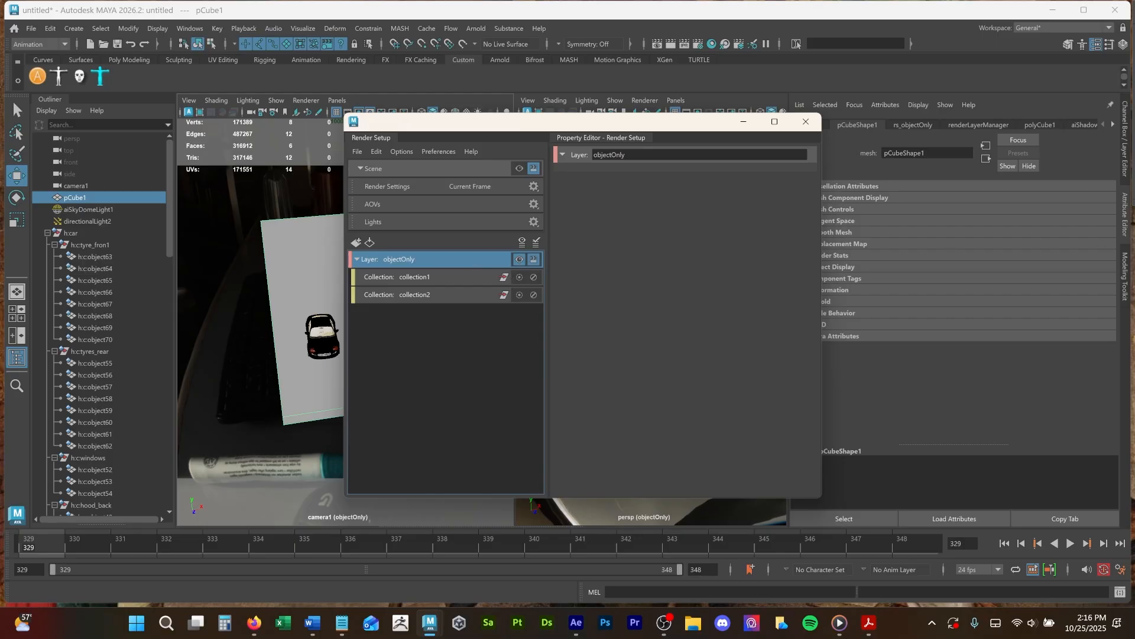
Create an absolute layer override for pCube1's Primary Visibility in its Render Stats and turn that visibility off.
left_click(1125, 227)
left_click(1125, 227)
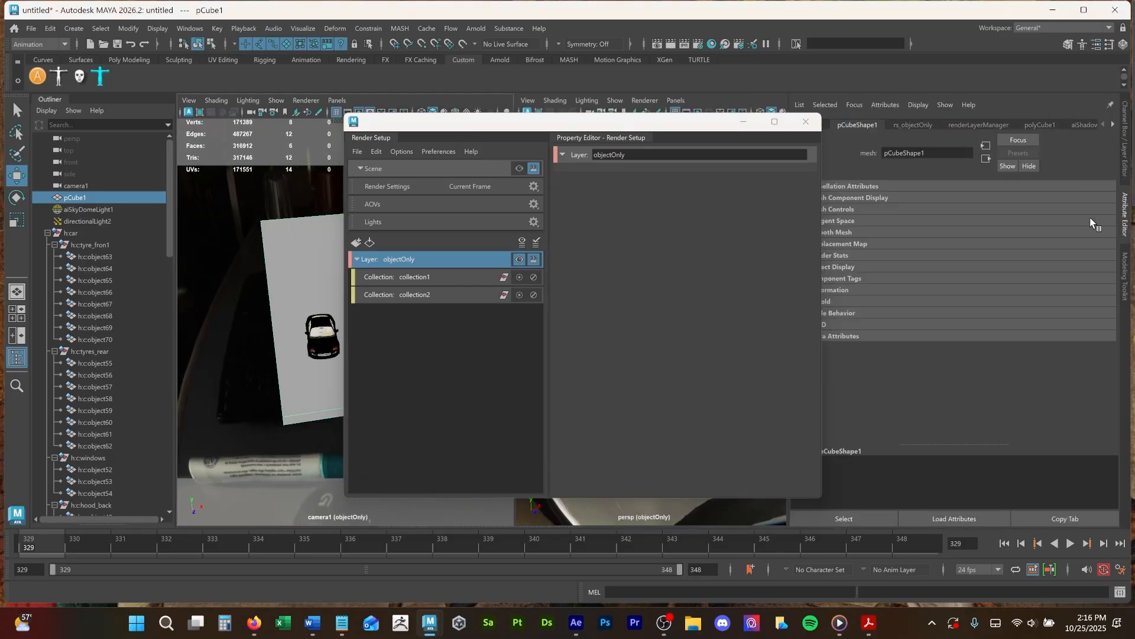
left_click_drag(599, 122, 551, 115)
left_click(827, 255)
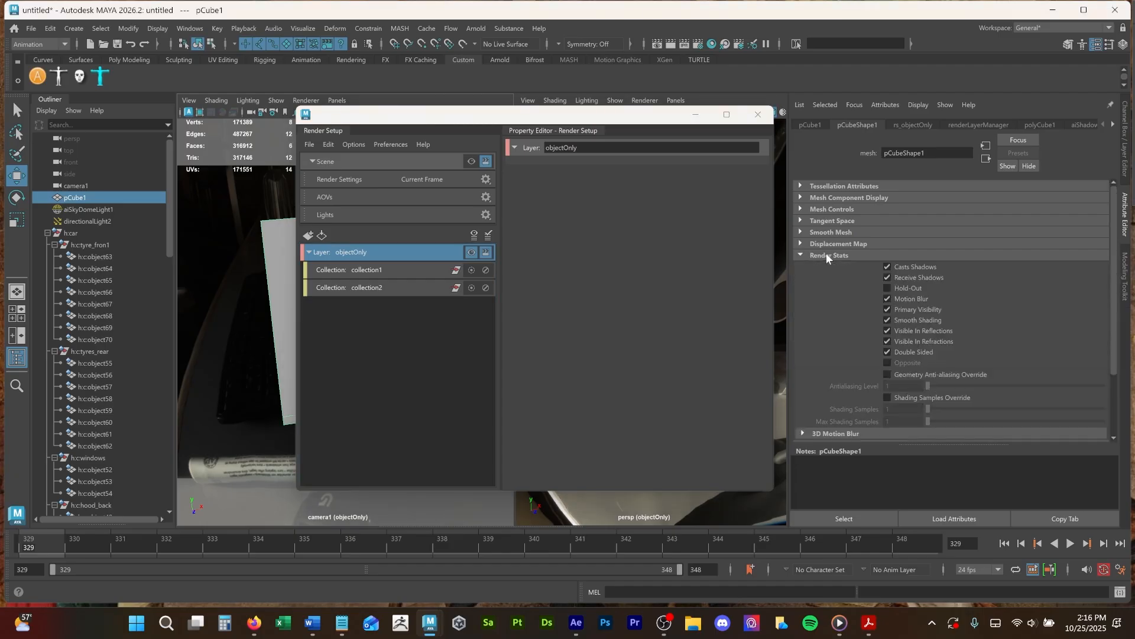
right_click(917, 311)
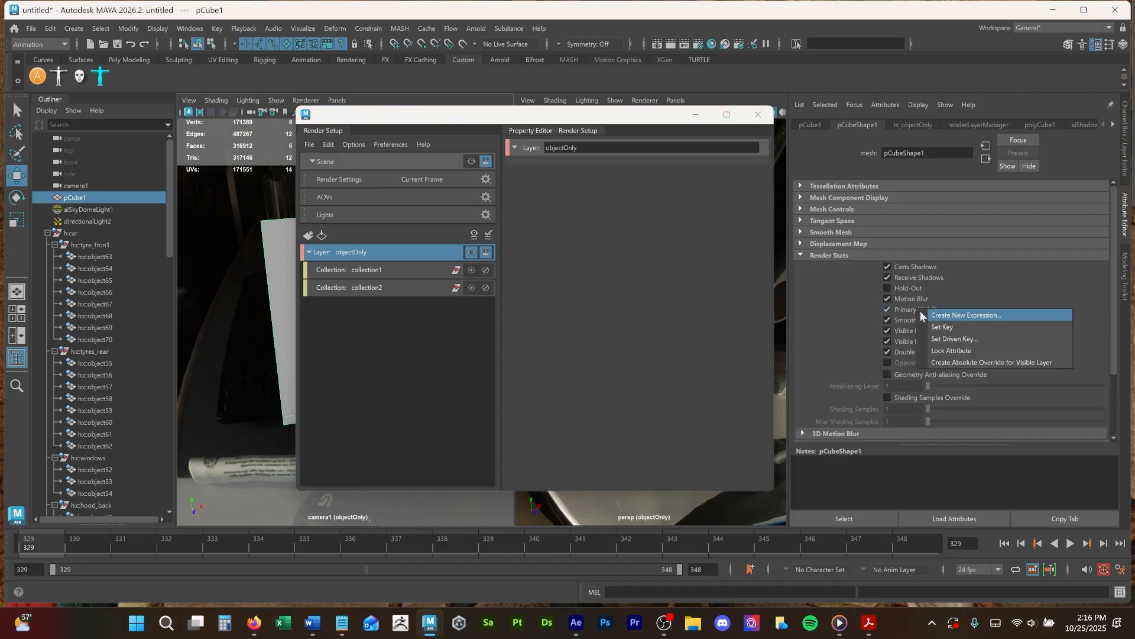
left_click(1014, 363)
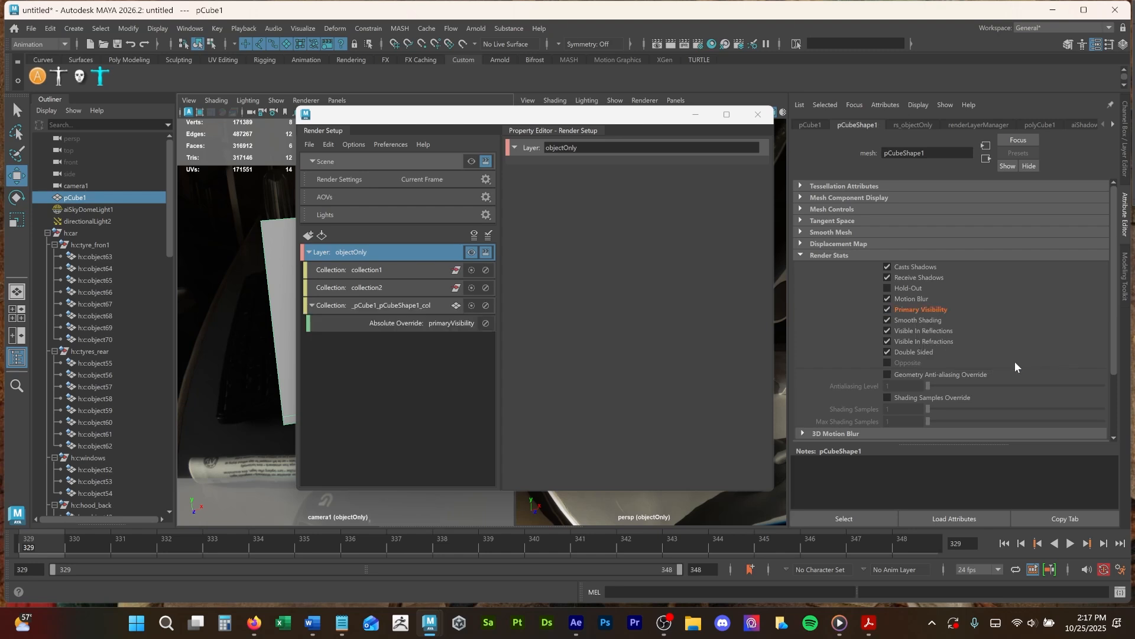
left_click(887, 309)
Render the current frame with the objectOnly layer active and inspect the car without the ground's primary visibility.
left_click_drag(499, 115, 695, 136)
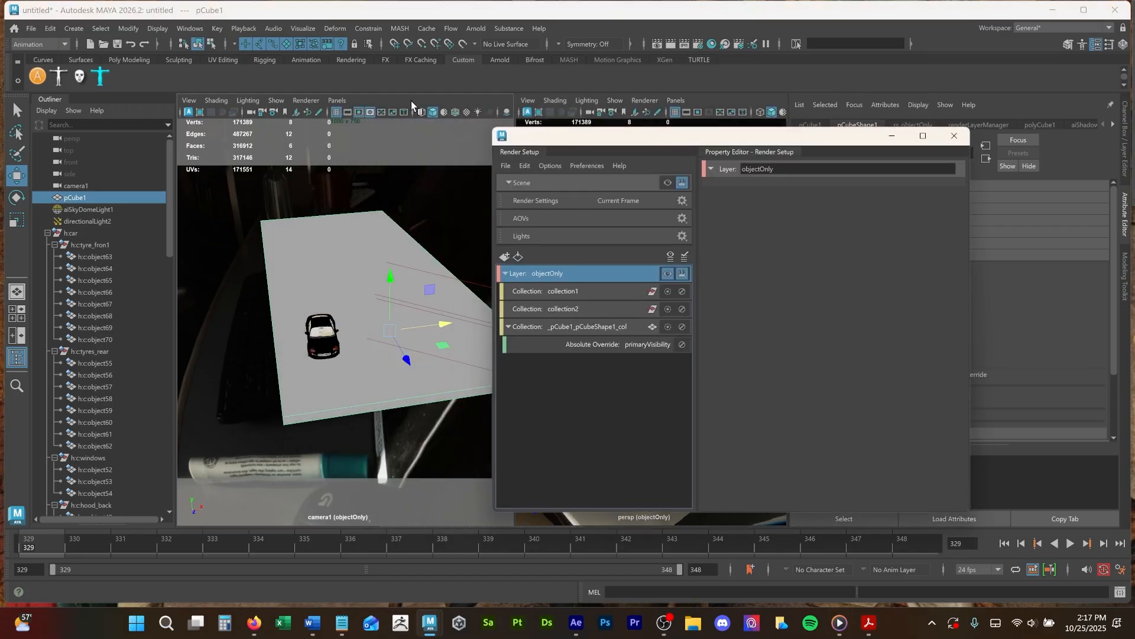
left_click(671, 43)
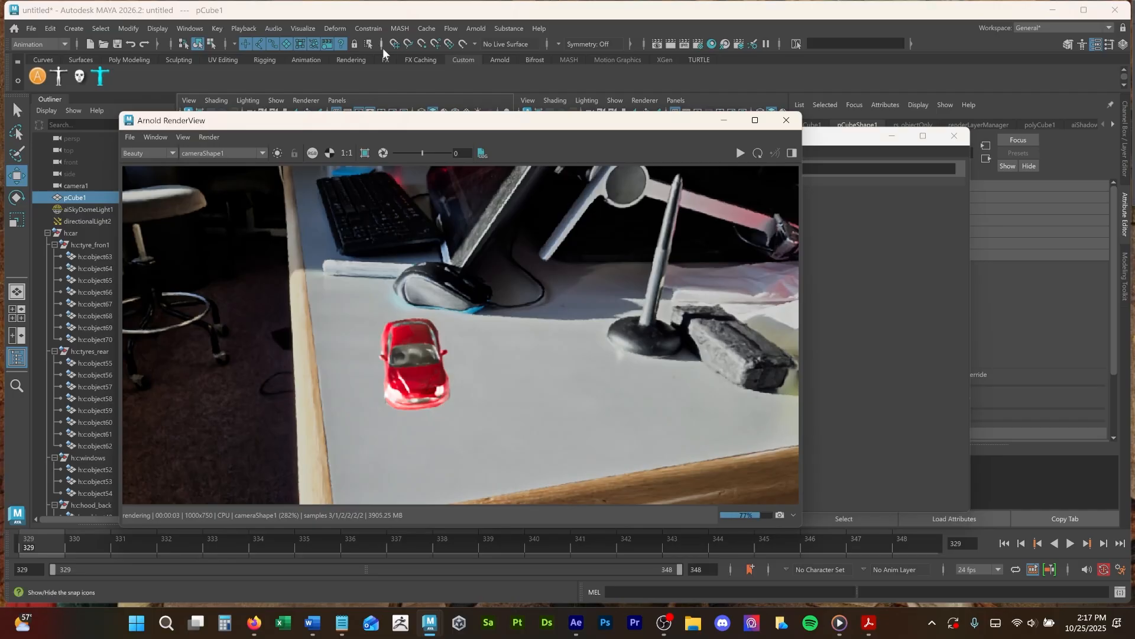
left_click_drag(389, 124, 510, 106)
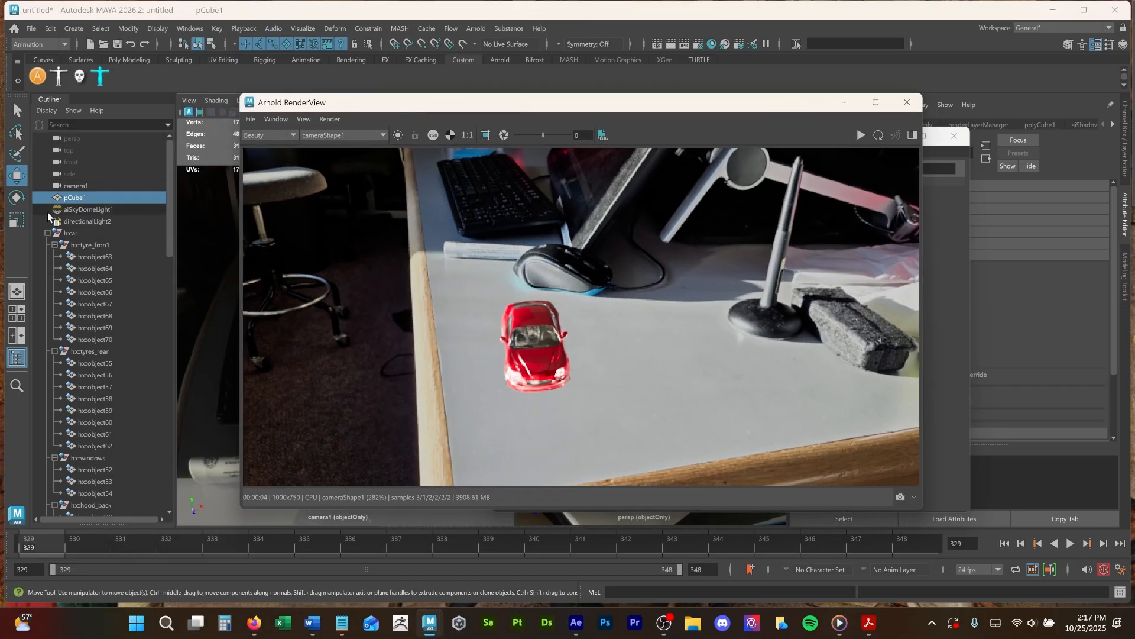
Open camera1 in the Node Editor and graph its input connections.
left_click(87, 186)
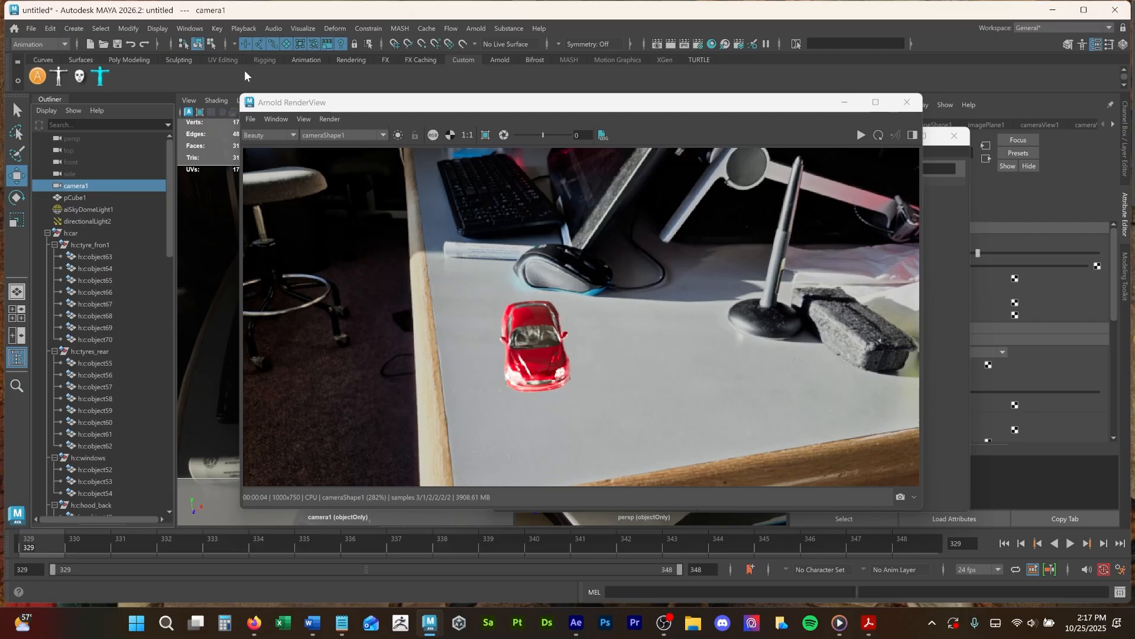
left_click(189, 28)
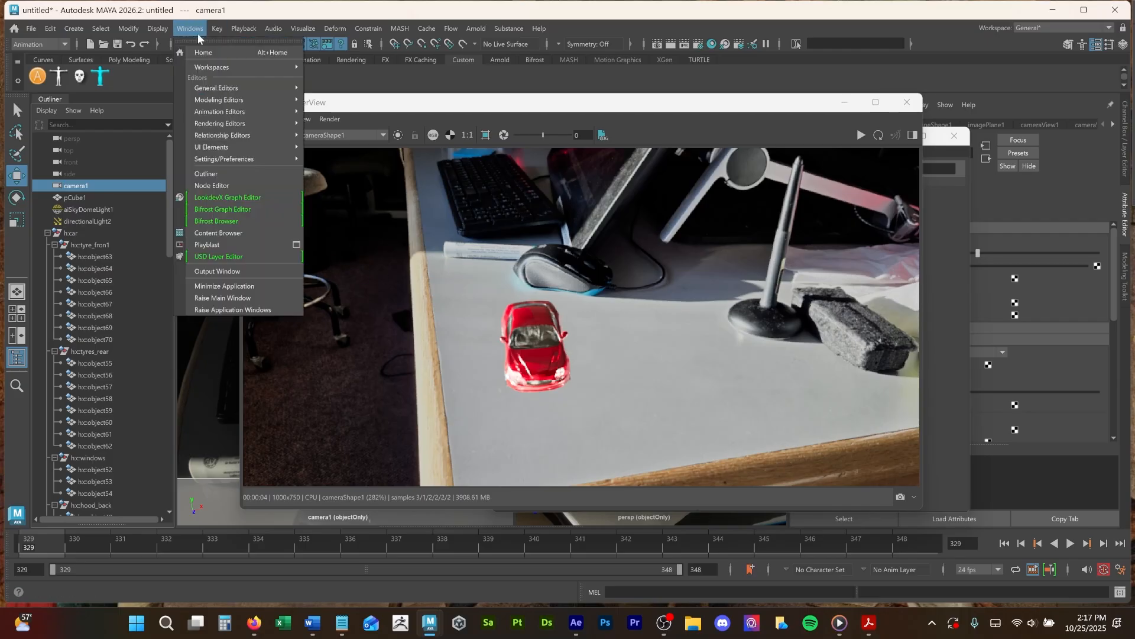
left_click(218, 189)
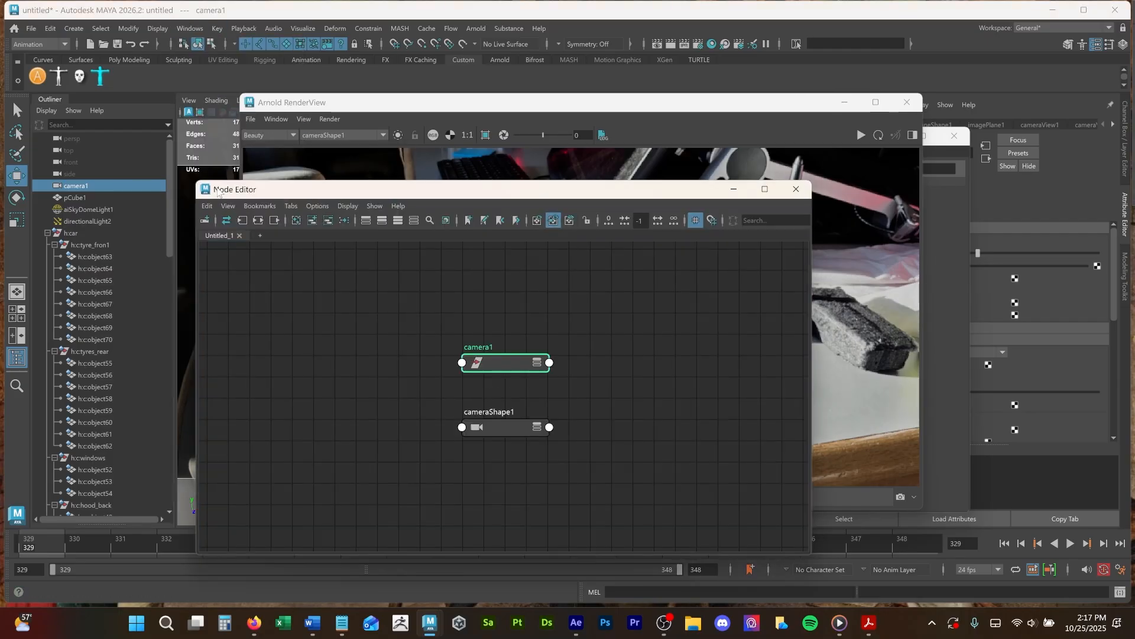
left_click(256, 223)
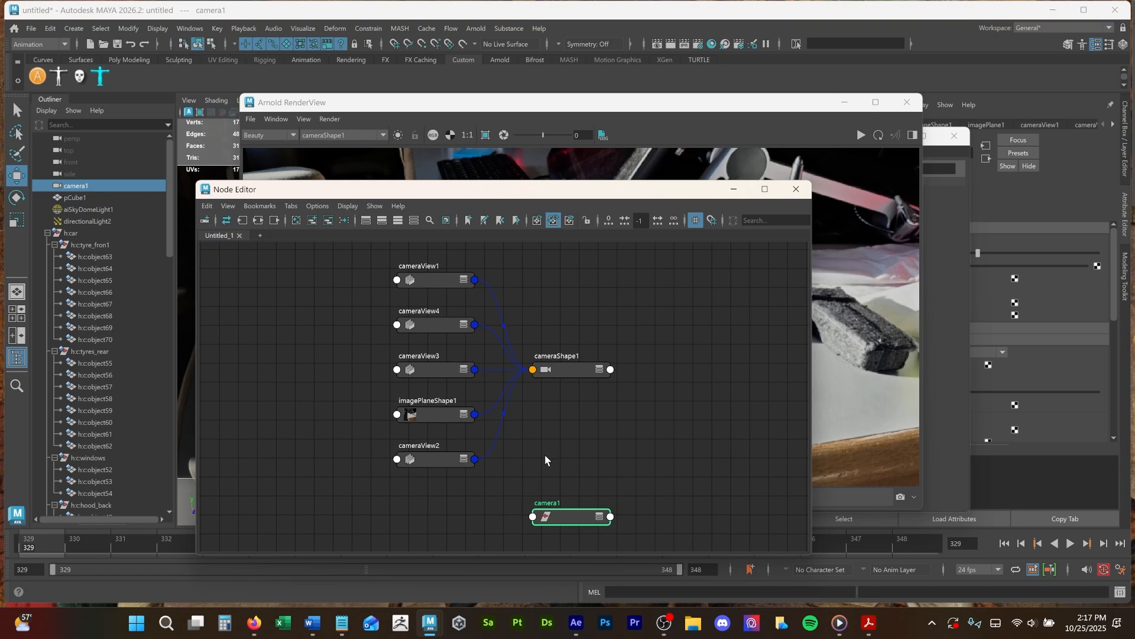
scroll(549, 441, "down", 2)
scroll(551, 435, "up", 2)
Pull the imagePlaneShape1 node clear of the others and delete its connection to cameraShape1.
left_click(421, 415)
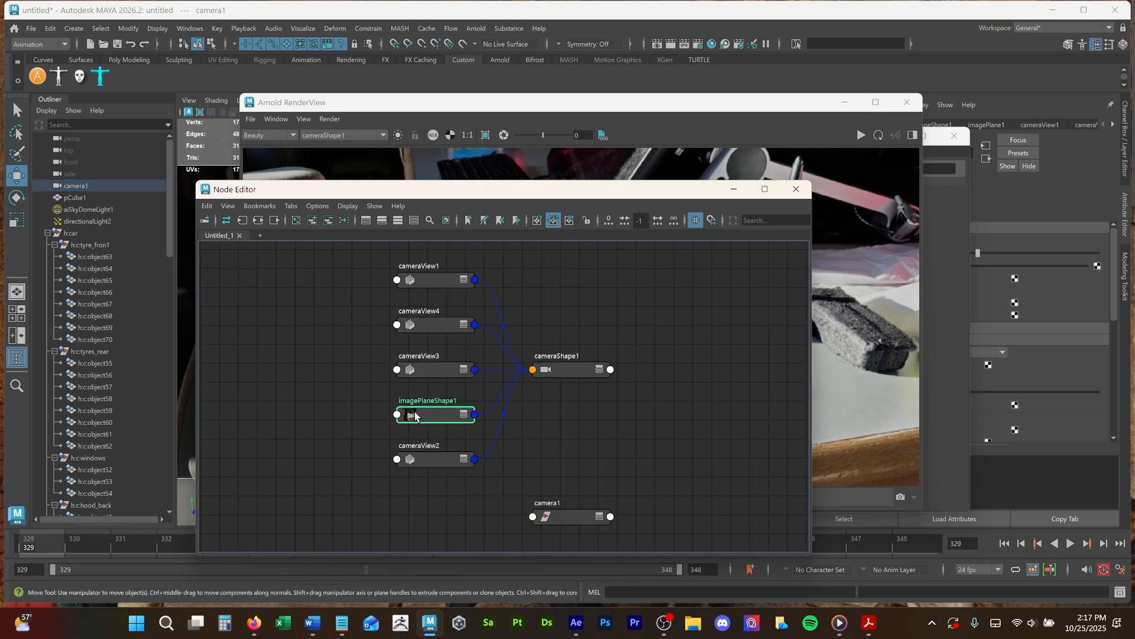
left_click_drag(421, 415, 355, 412)
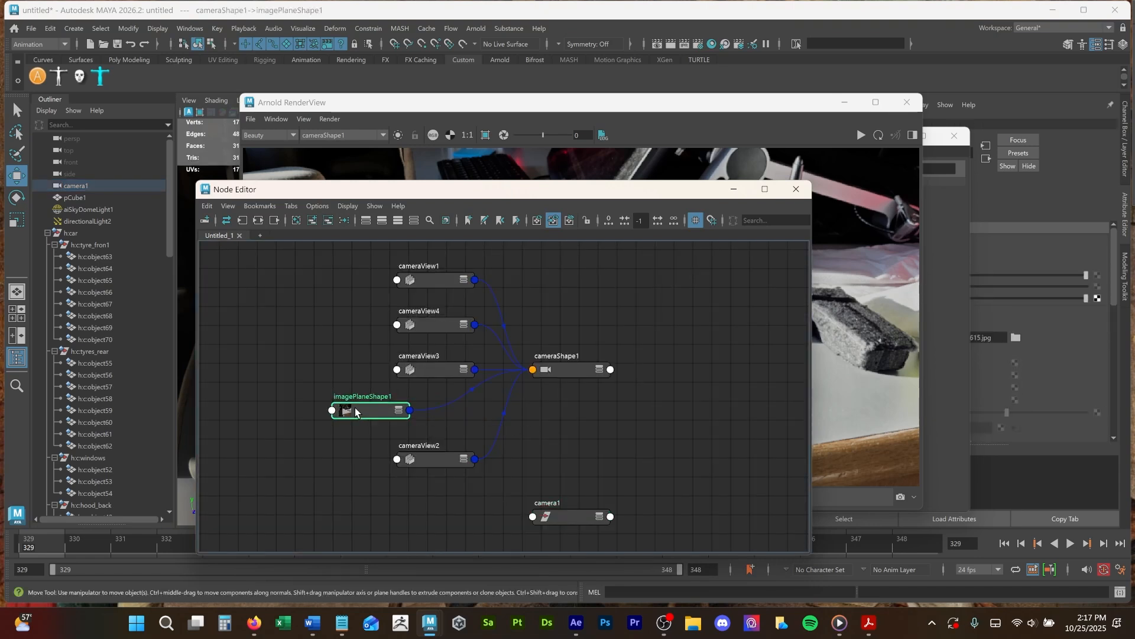
left_click(465, 408)
key("Delete")
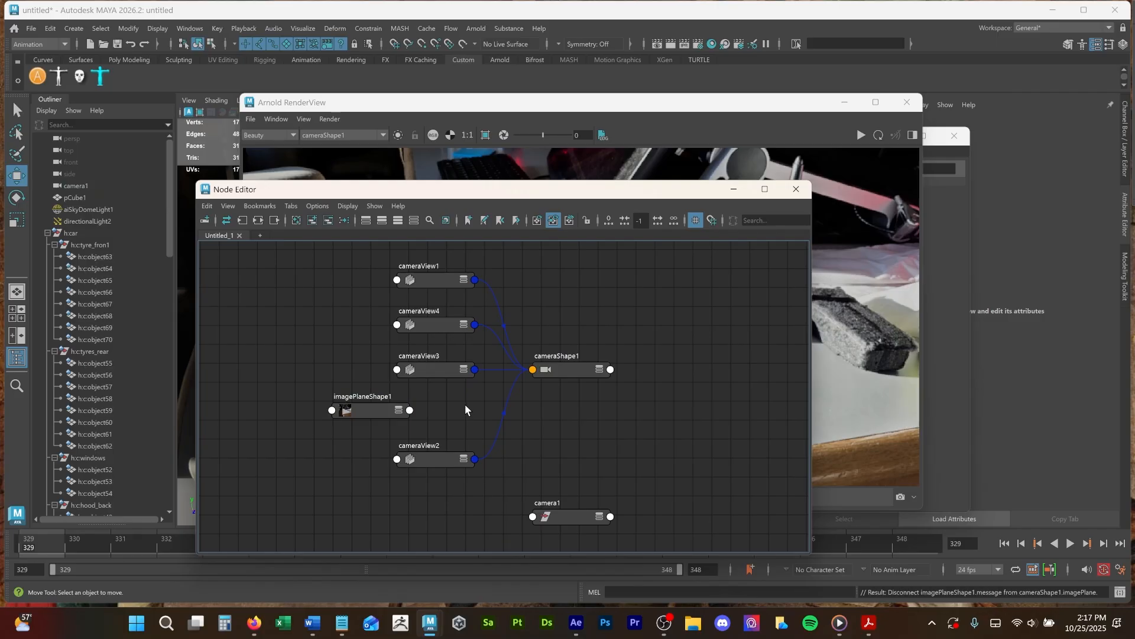
Compare the colour and alpha channels of the objectOnly beauty render to check the car's cutout.
left_click(733, 188)
left_click_drag(749, 112, 666, 70)
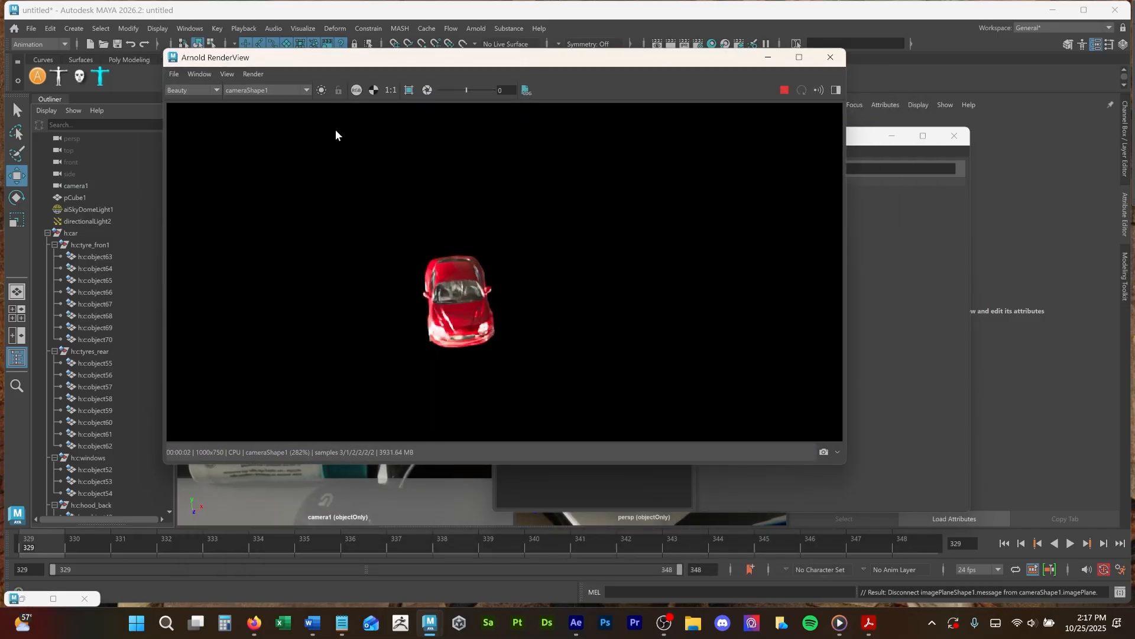
left_click(356, 90)
left_click(356, 90)
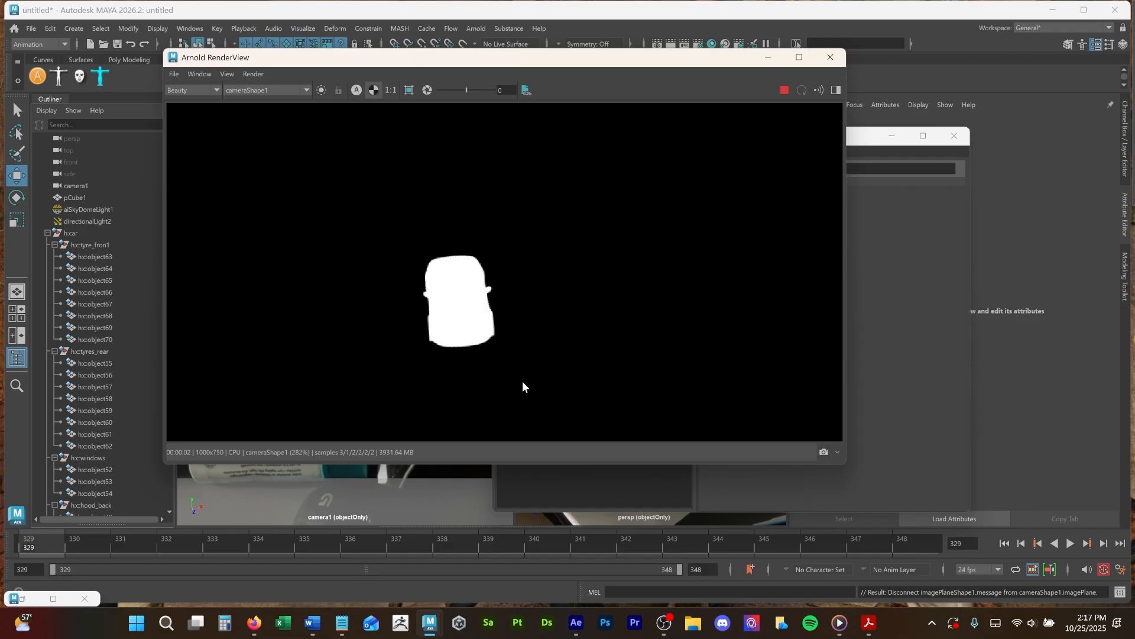
left_click(356, 89)
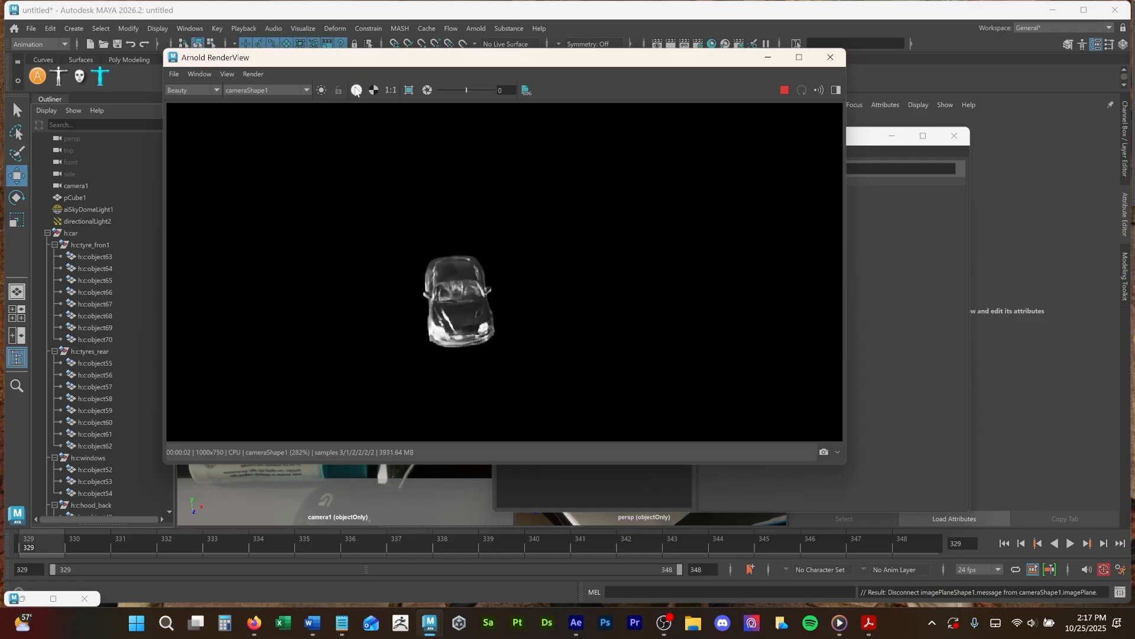
left_click(356, 90)
left_click(356, 90)
left_click(355, 90)
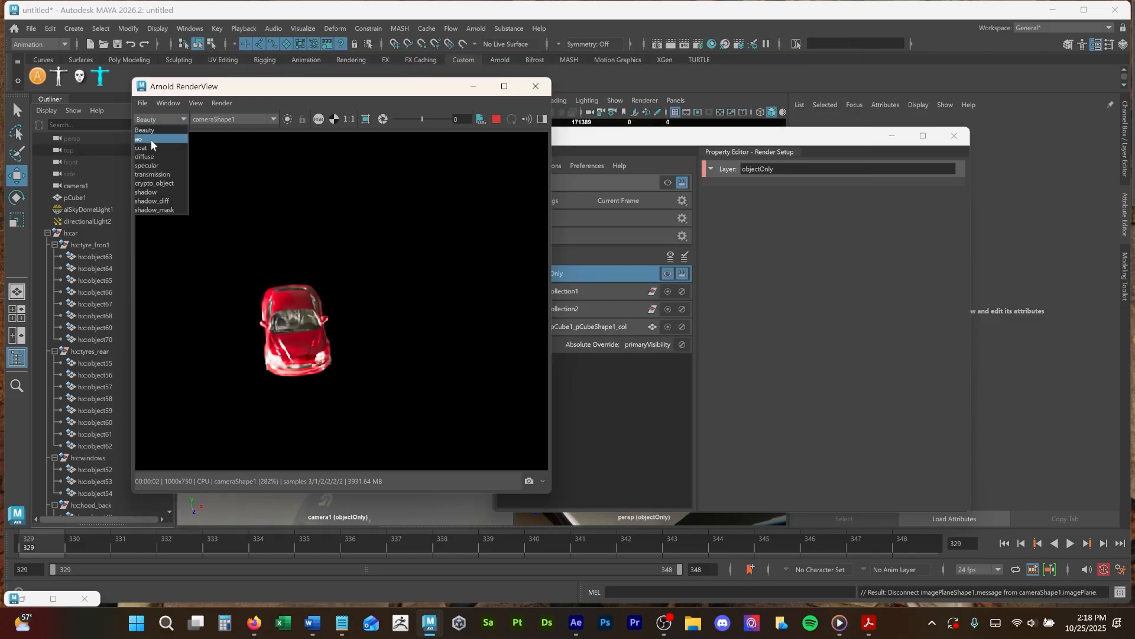
Inspect the objectOnly render's ao, shadow, transmission, specular, diffuse and coat AOVs.
left_click(151, 139)
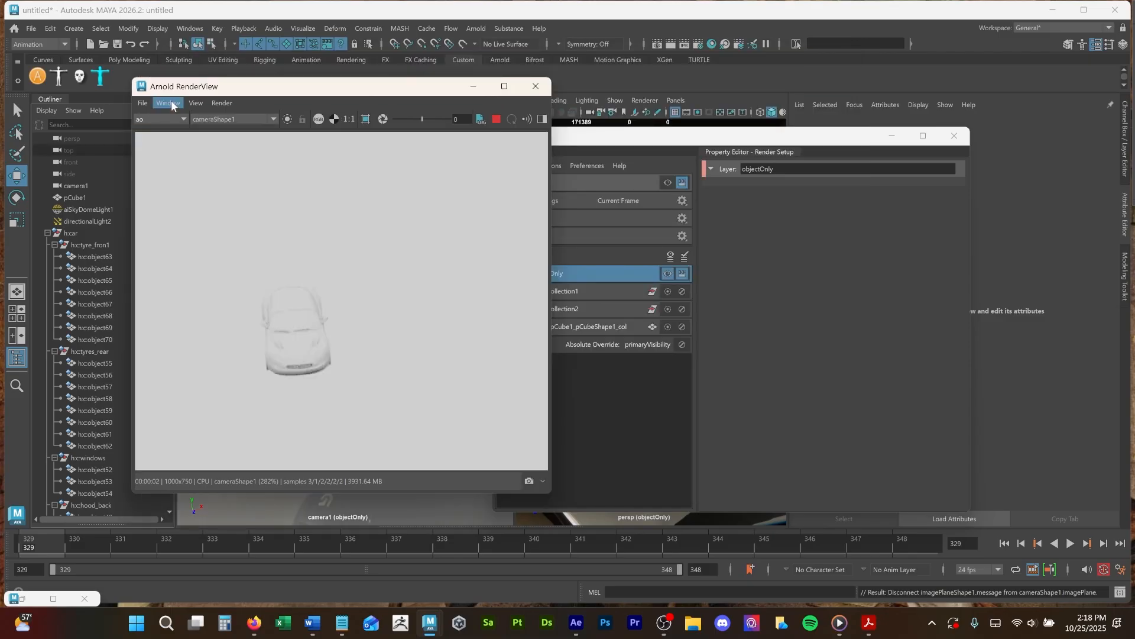
left_click(161, 119)
left_click(155, 189)
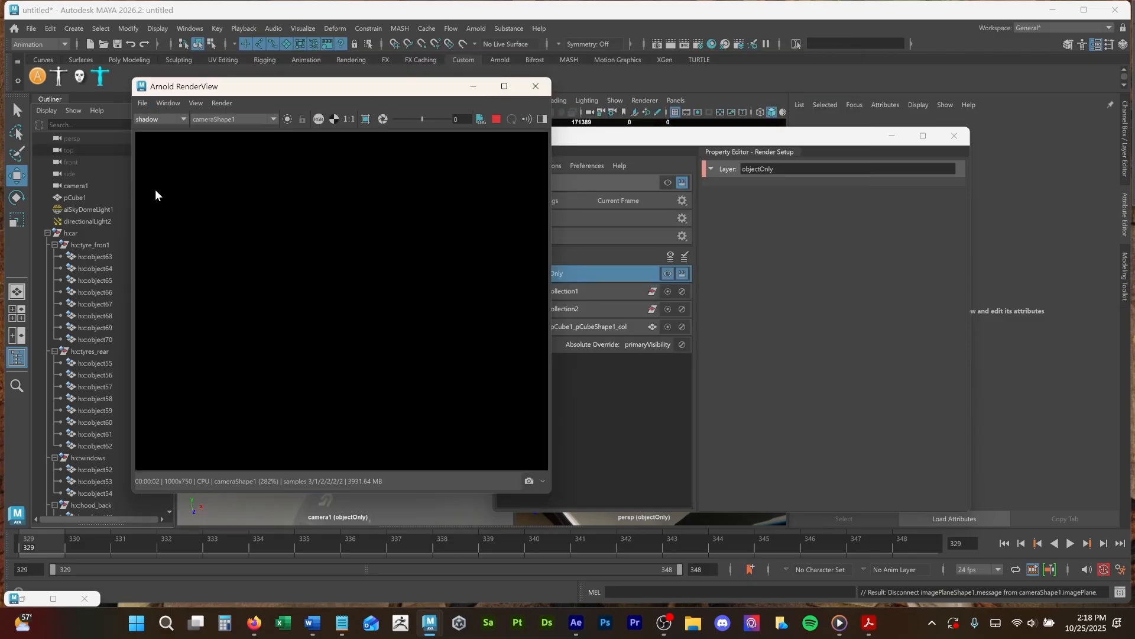
left_click(153, 120)
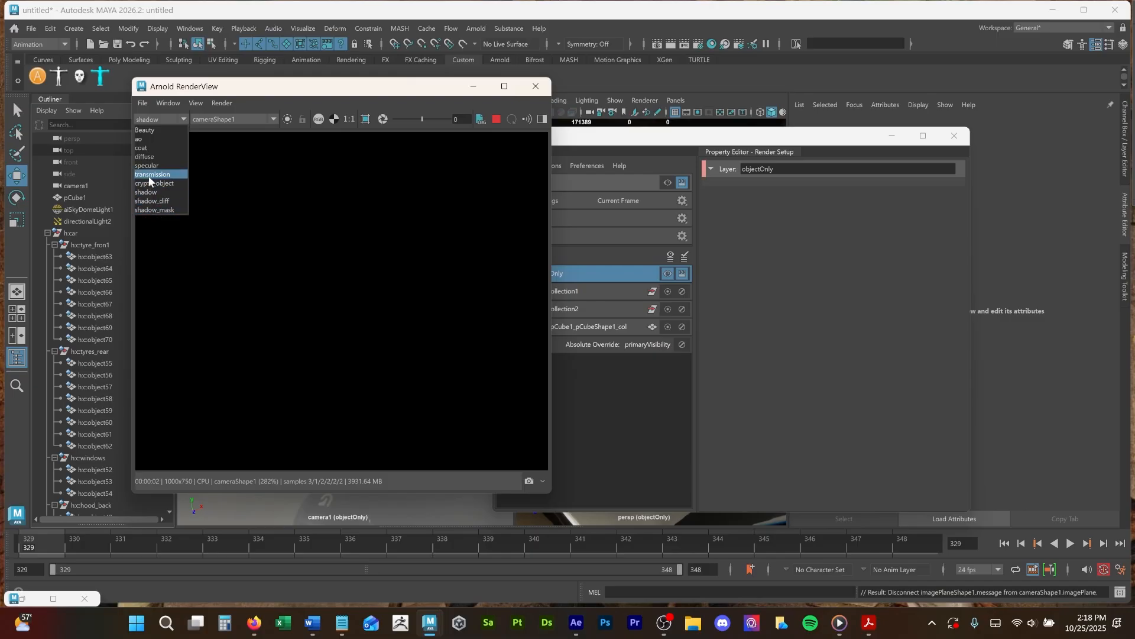
left_click(149, 174)
left_click(146, 119)
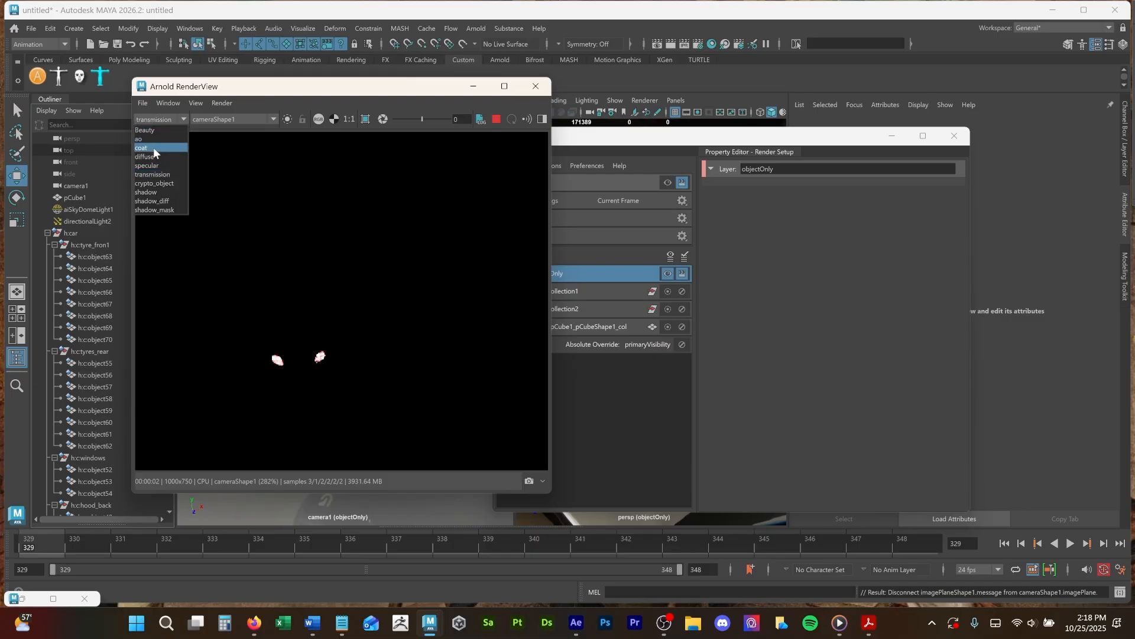
left_click(149, 133)
left_click(149, 120)
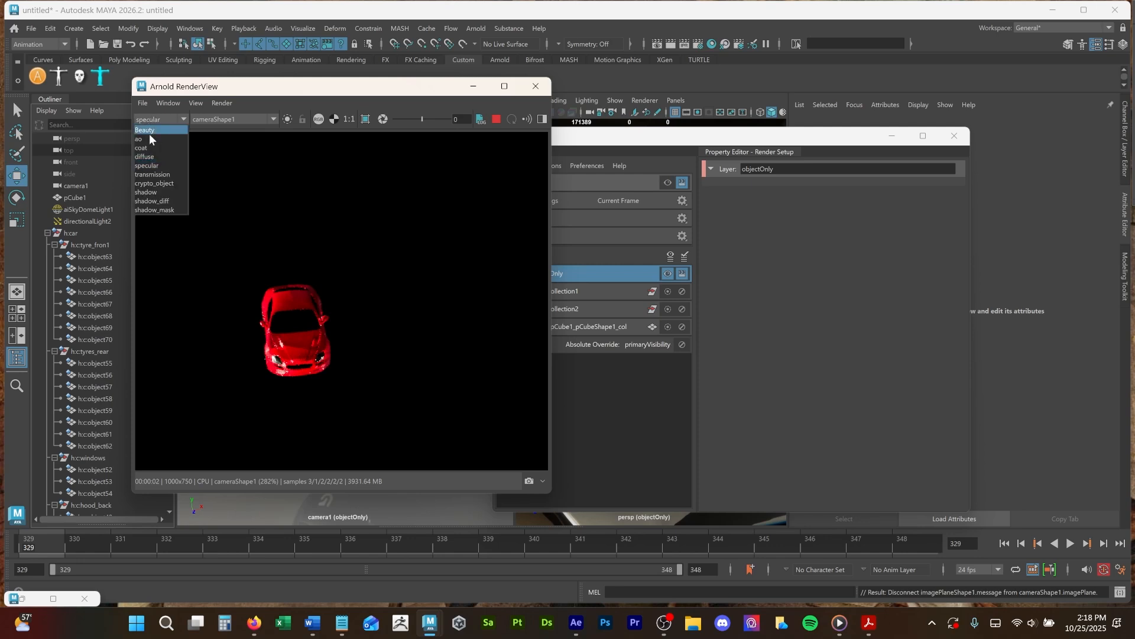
left_click(145, 156)
left_click(148, 121)
left_click(153, 148)
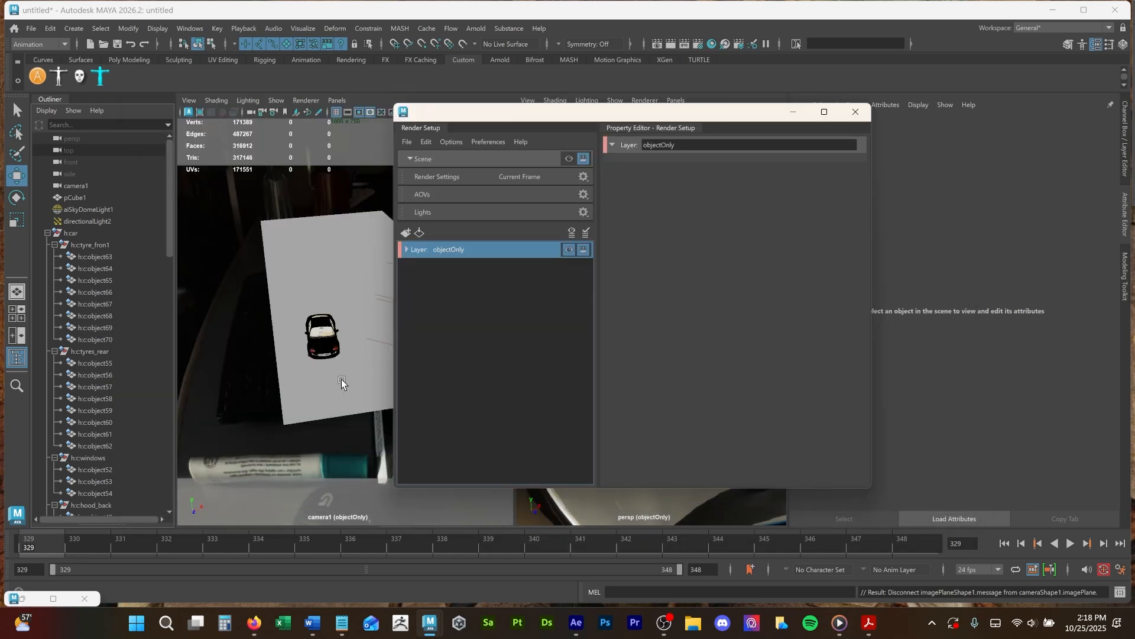
Create a second render layer named sunShad in Render Setup.
left_click(338, 385)
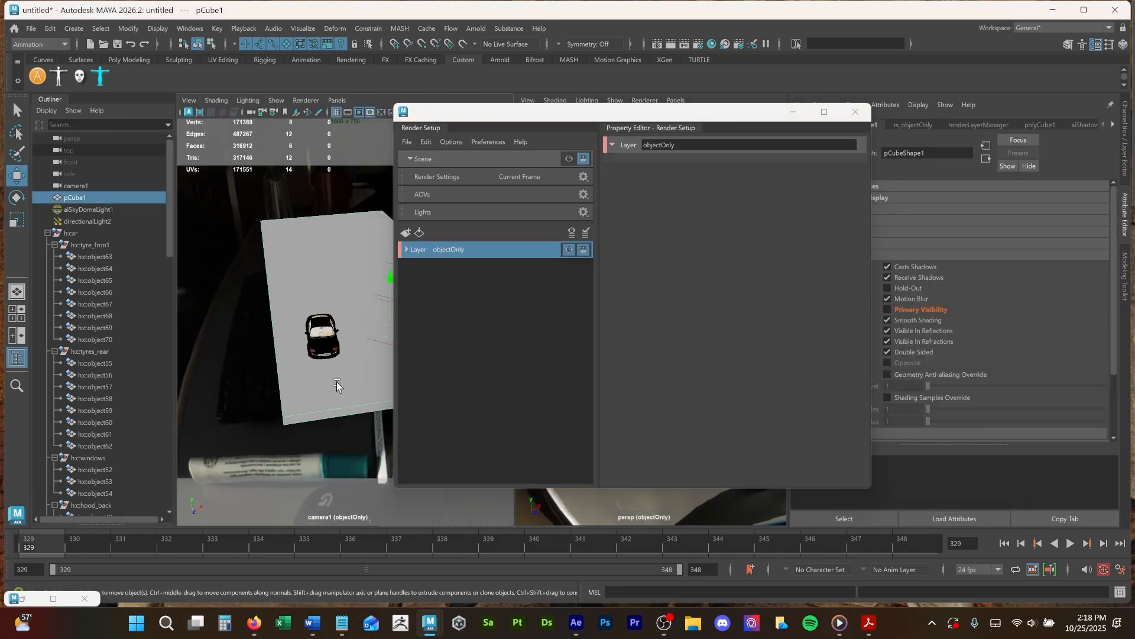
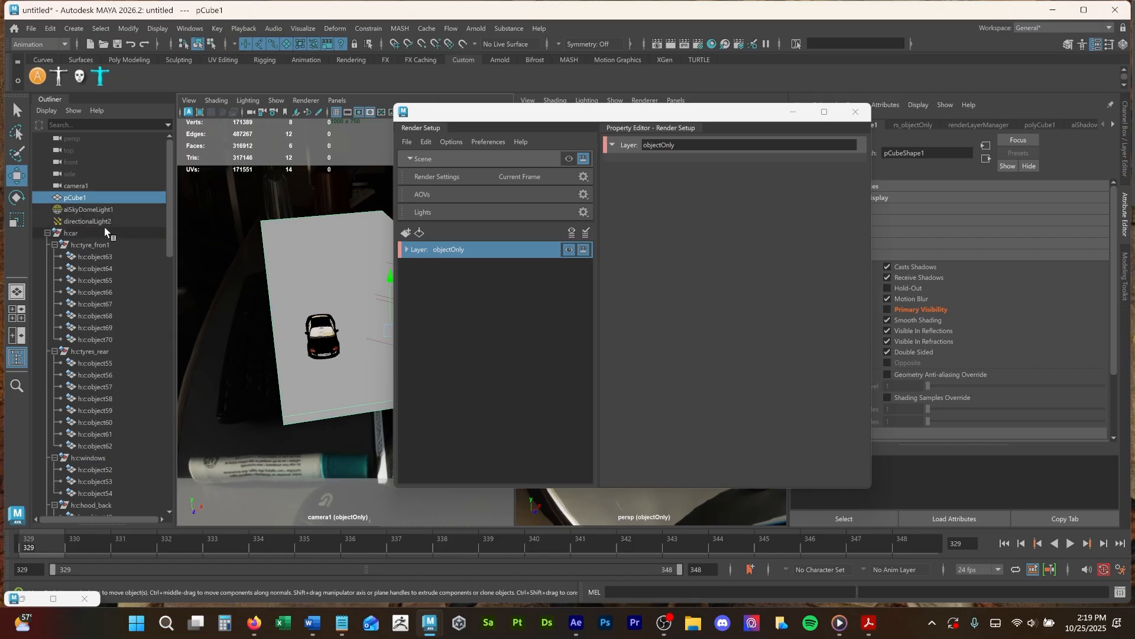
left_click(406, 232)
type("s")
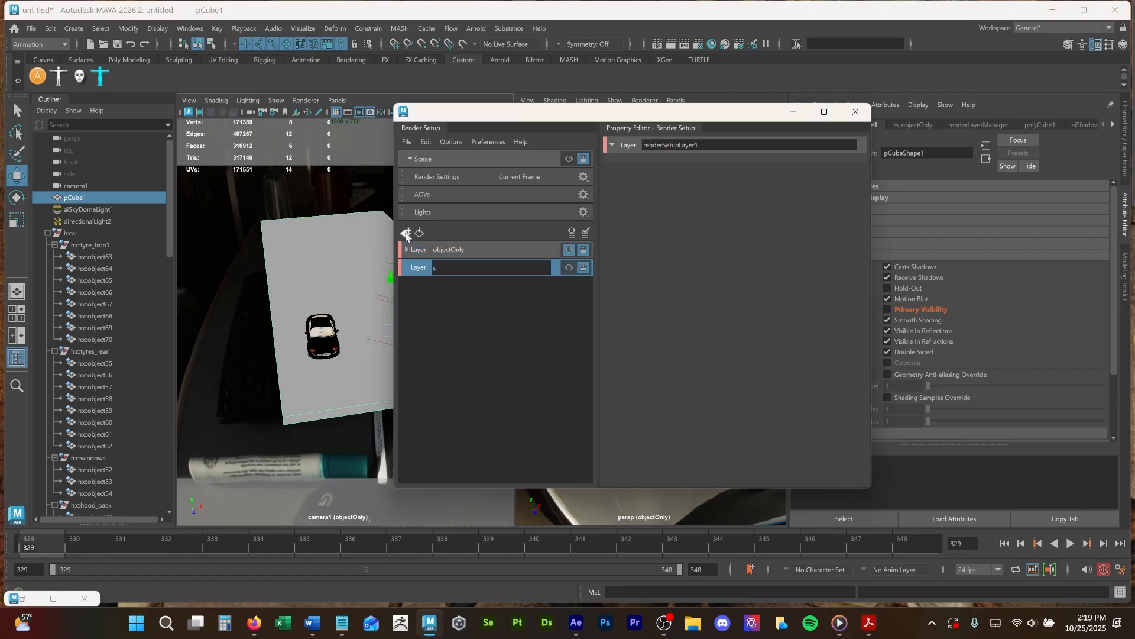
type("unShad")
key("Return")
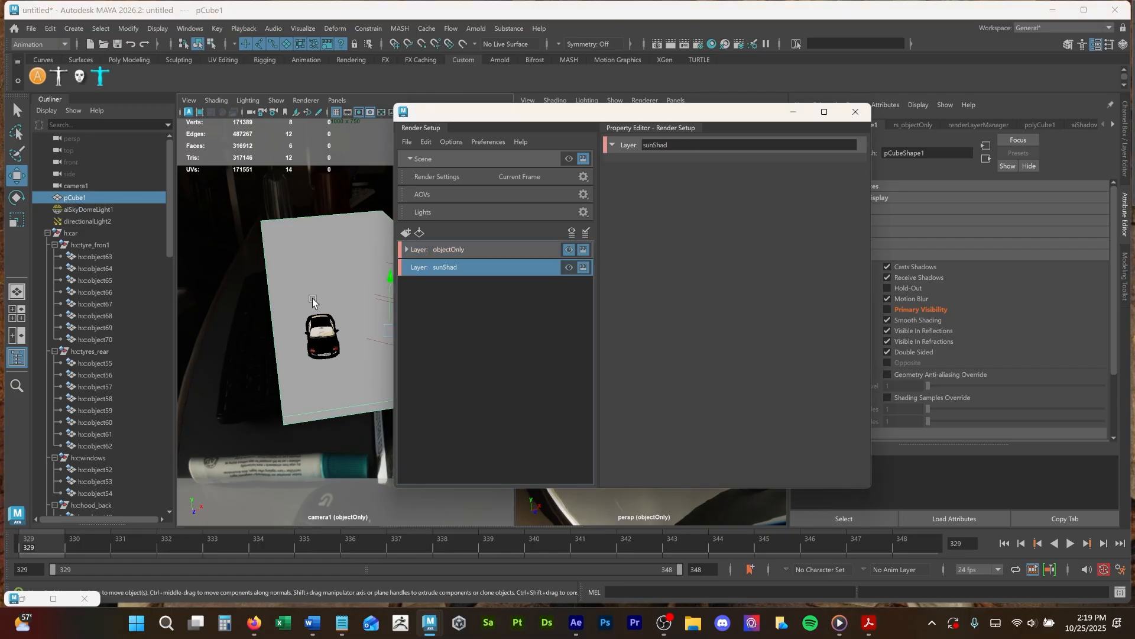
Add all of the car's objects to a new collection in the sunShad layer and make that layer visible.
left_click_drag(295, 302, 361, 376)
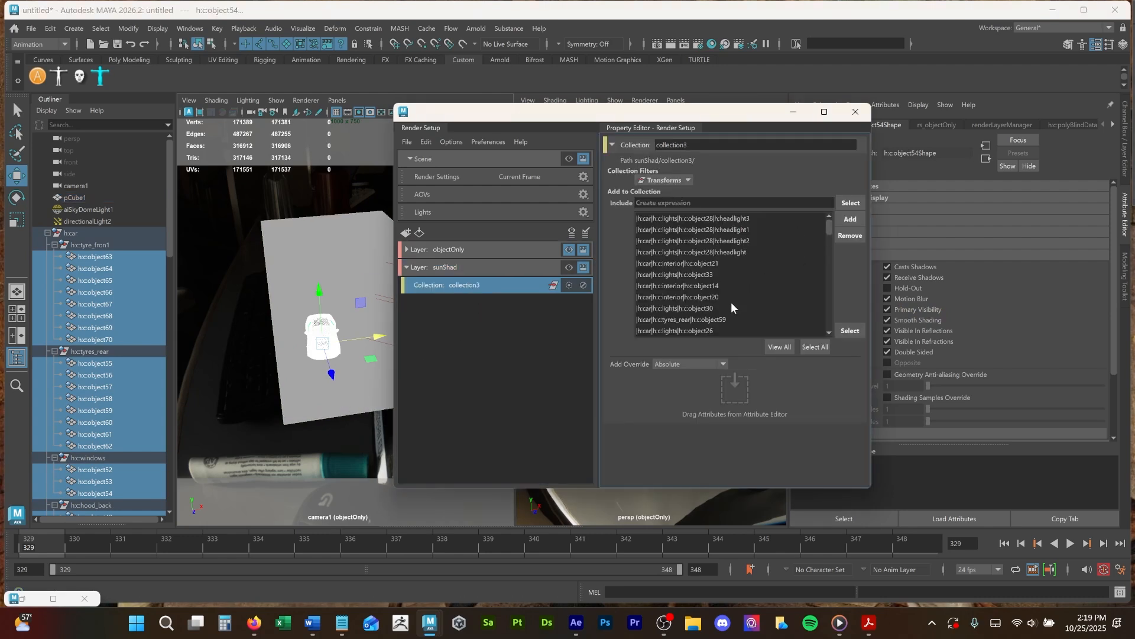
left_click(568, 267)
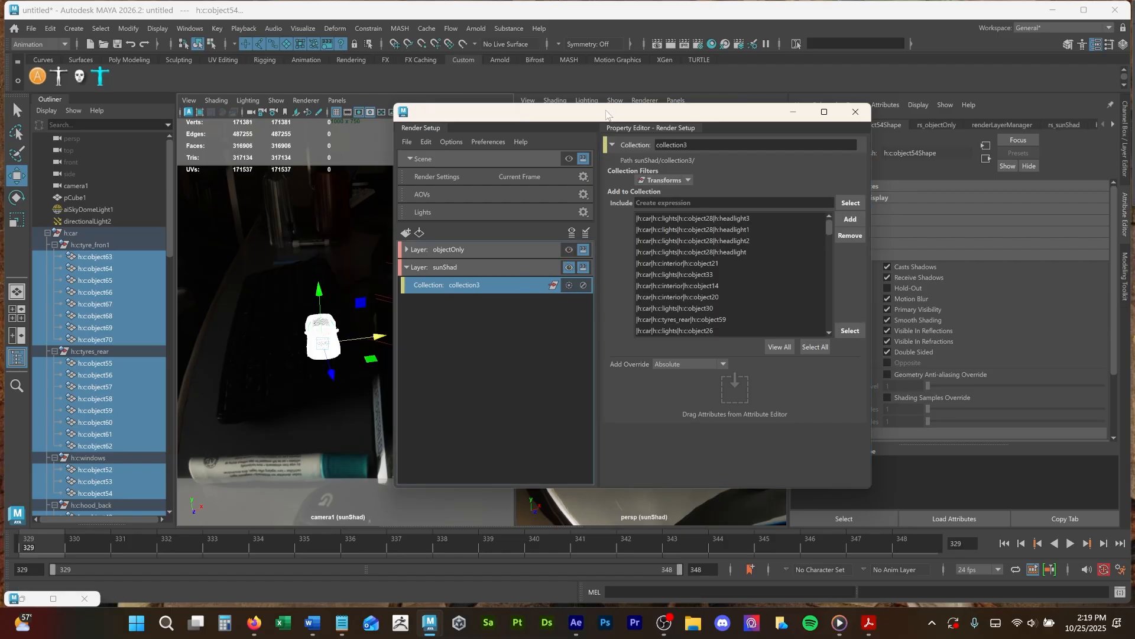
Create an absolute override for the car shapes' Primary Visibility in the sunShad layer and turn that visibility off.
left_click_drag(608, 115, 431, 100)
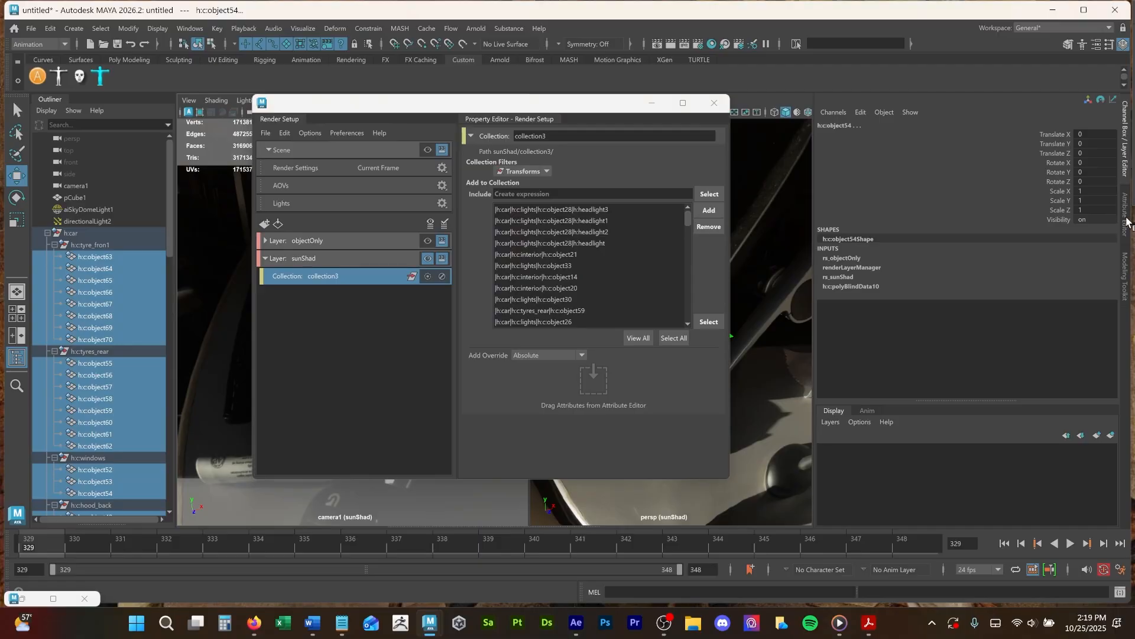
right_click(906, 306)
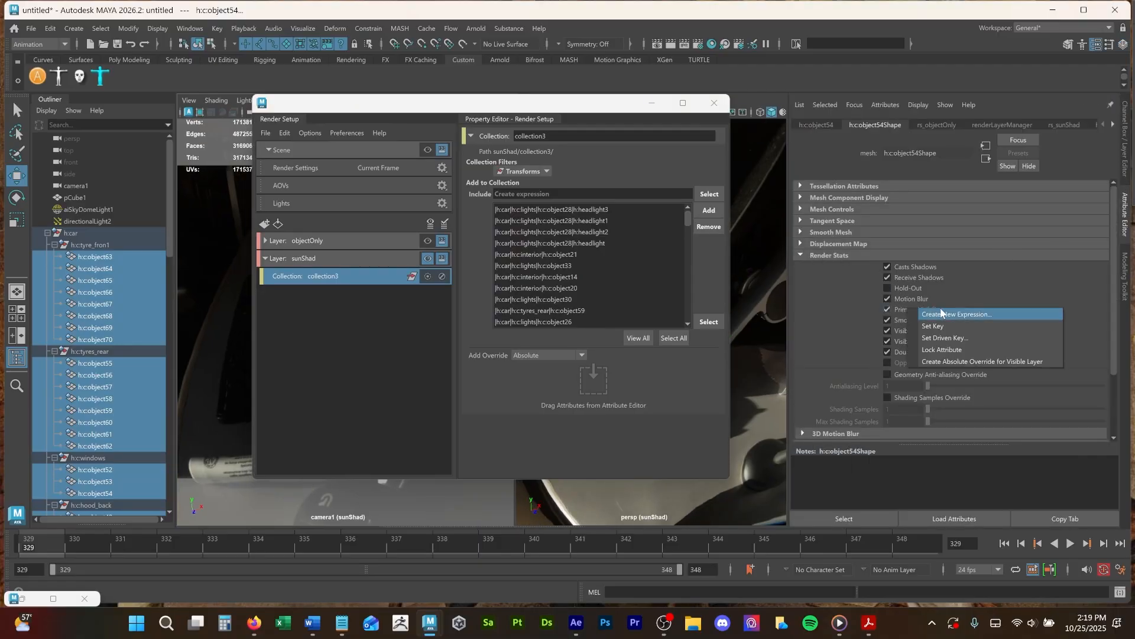
left_click(938, 360)
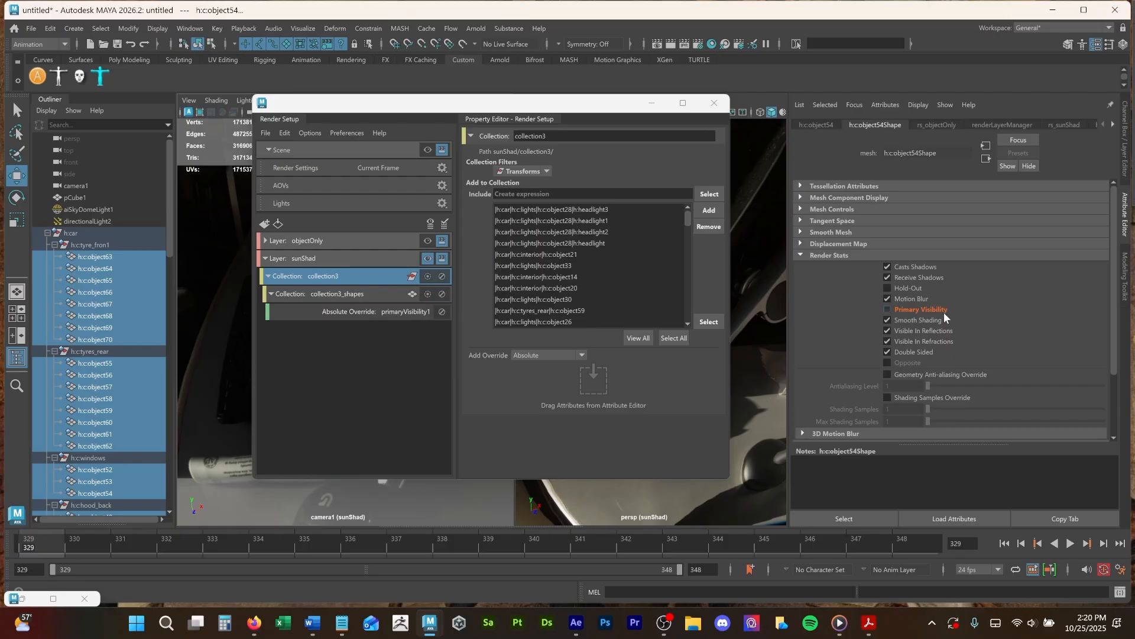
Add the ground object pCube1 to another new collection in the sunShad layer.
left_click_drag(423, 103, 609, 115)
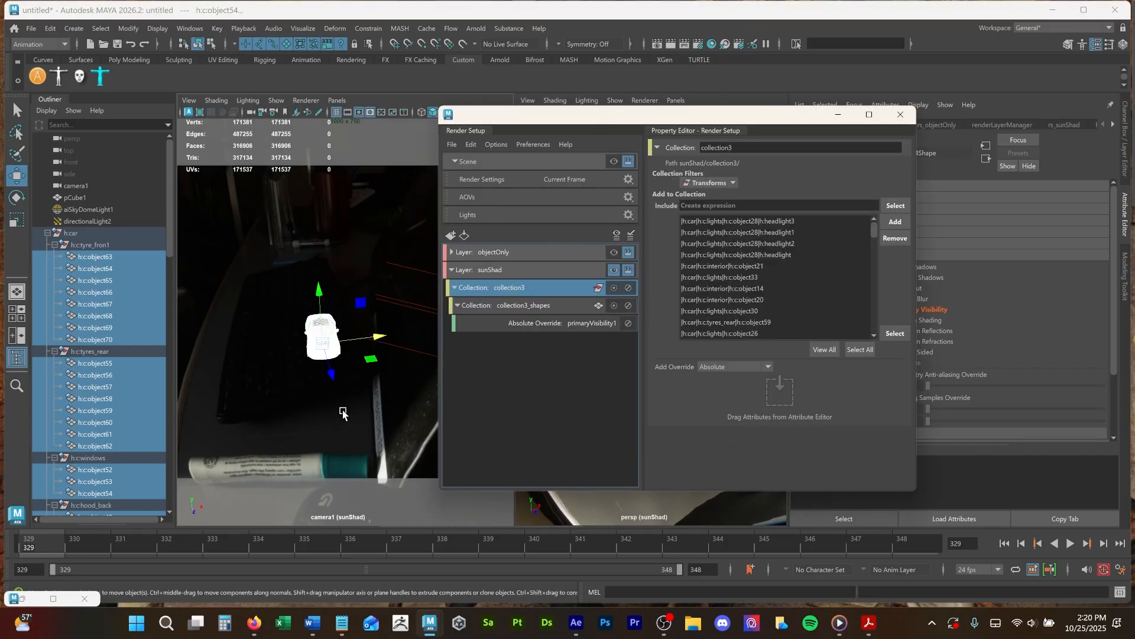
left_click(89, 199)
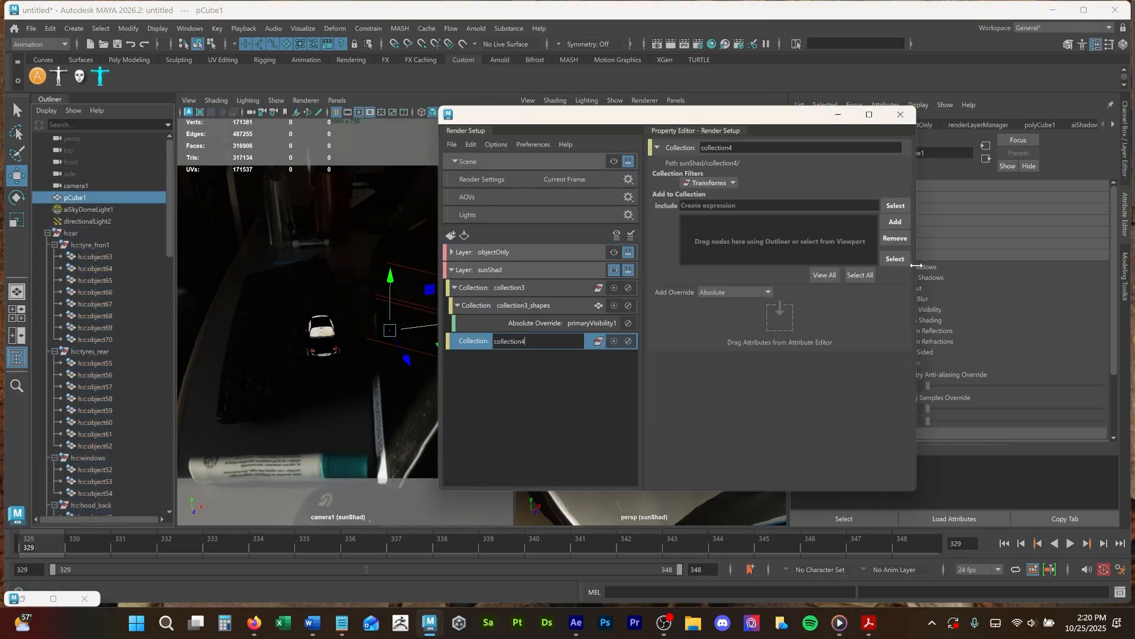
left_click(898, 222)
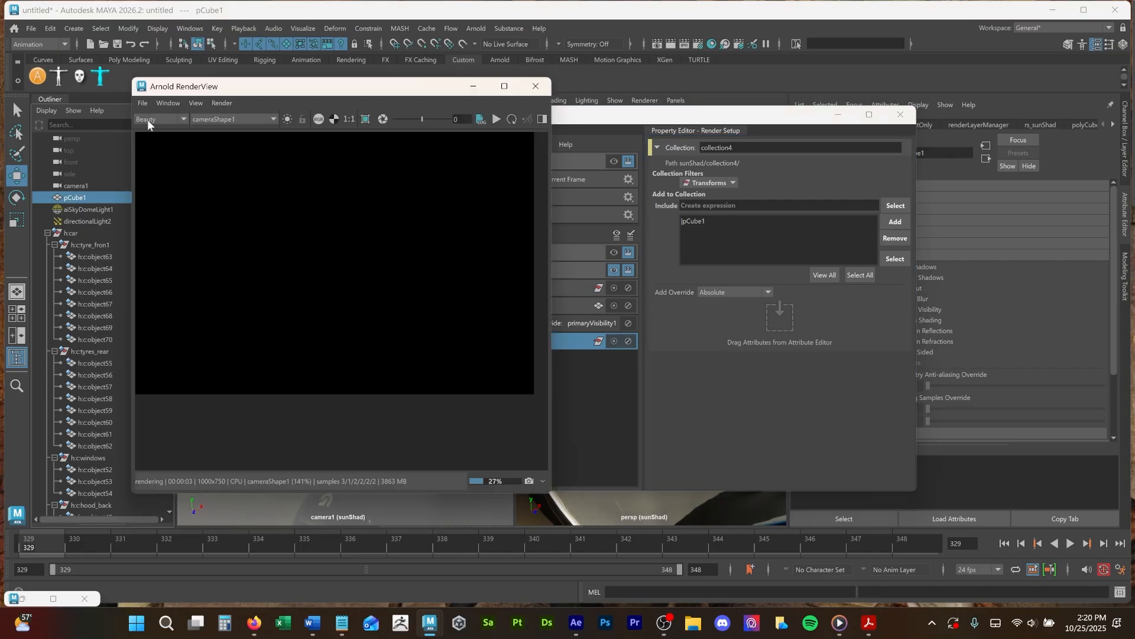
Render the sunShad layer through camera1 and inspect its ao and shadow AOVs.
left_click(149, 119)
left_click(157, 140)
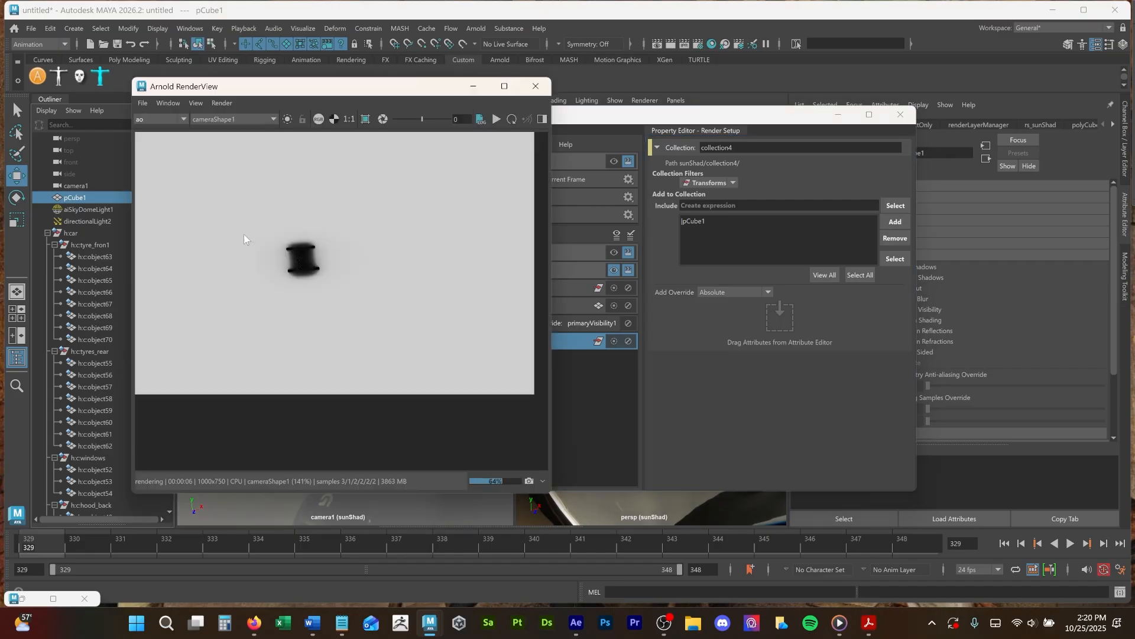
left_click(161, 120)
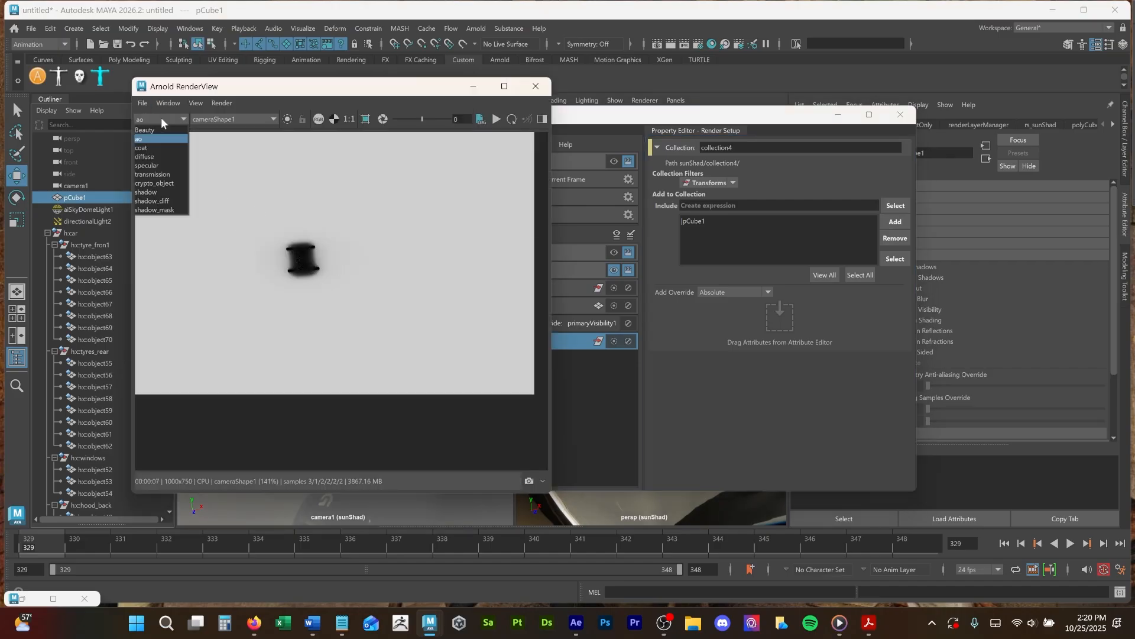
left_click(164, 190)
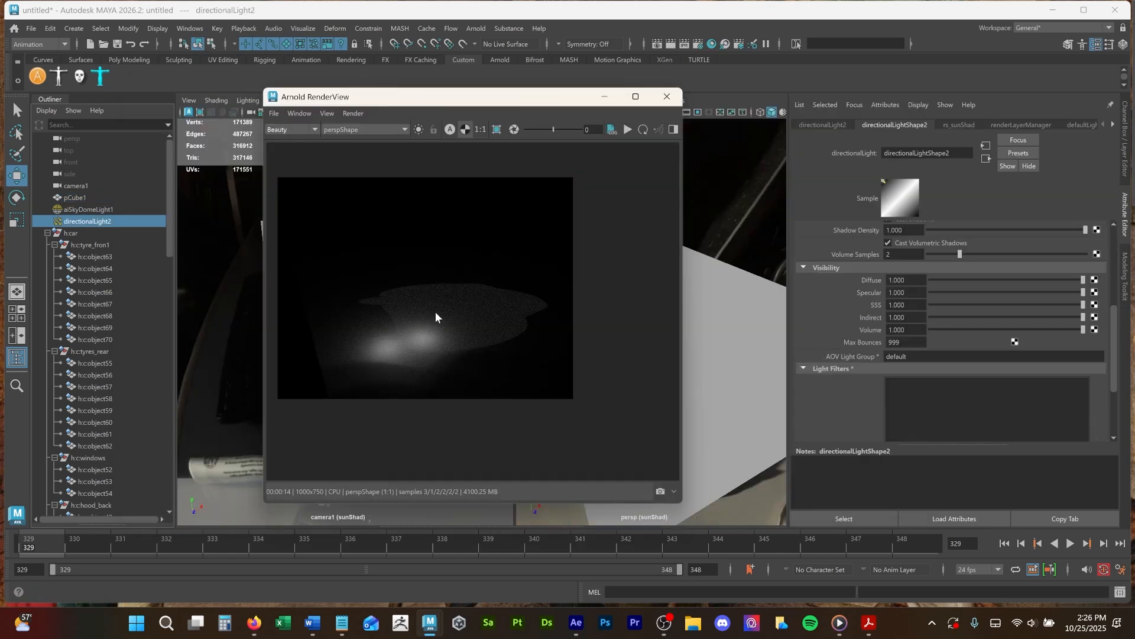
Compare the colour and alpha channels of the perspective beauty render to examine the shadow on the ground.
left_click(449, 130)
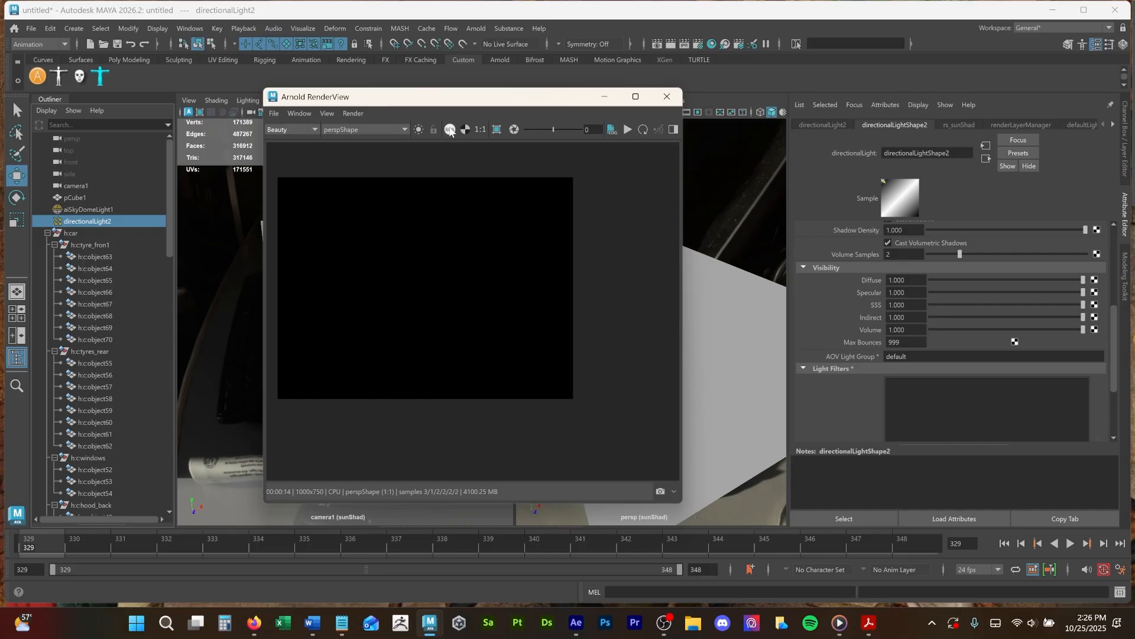
left_click(450, 130)
left_click(451, 131)
left_click(451, 132)
left_click(451, 130)
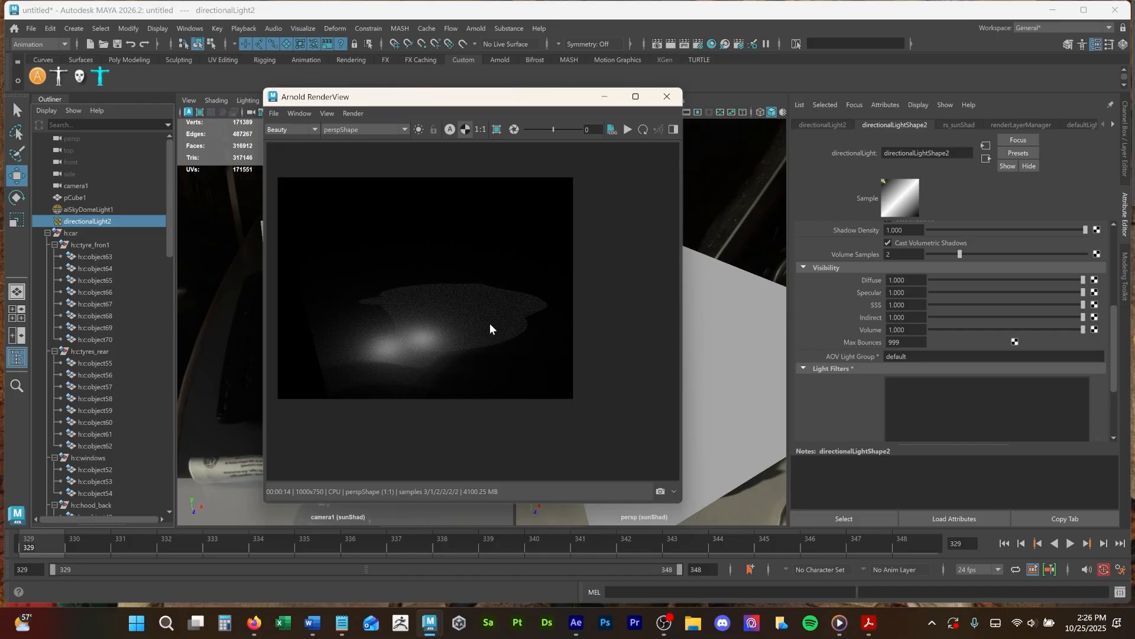
scroll(488, 327, "up", 2)
scroll(488, 327, "down", 2)
scroll(486, 327, "up", 2)
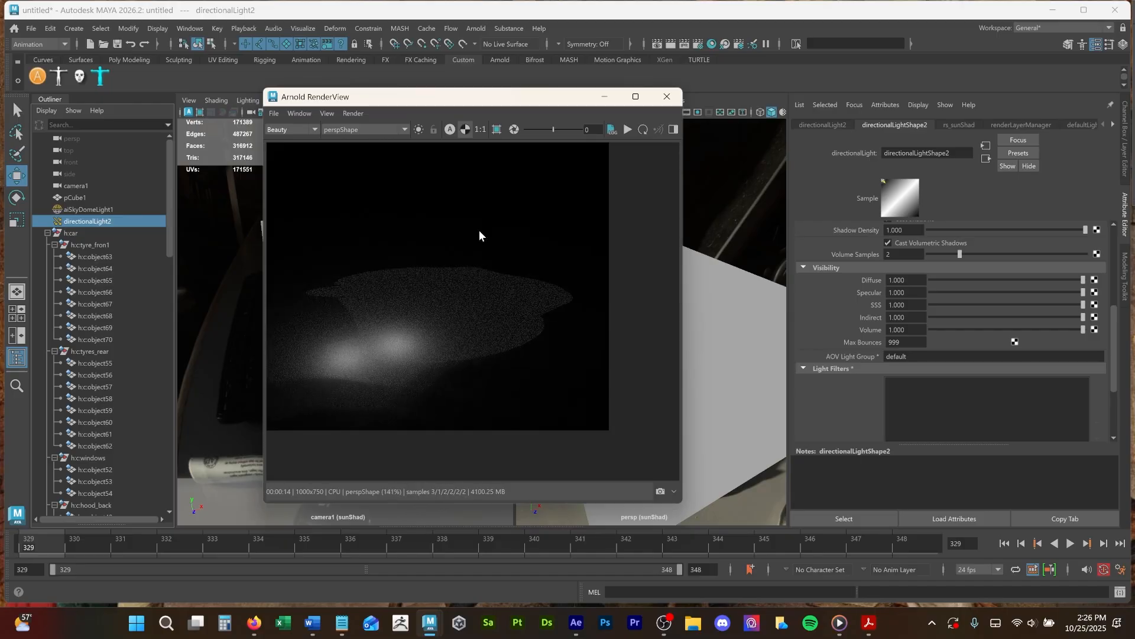
Create a relative override for aiSkyDomeLight1's Exposure in the sunShad layer and lower the exposure to -5.
left_click_drag(461, 99, 492, 108)
left_click_drag(492, 109, 437, 111)
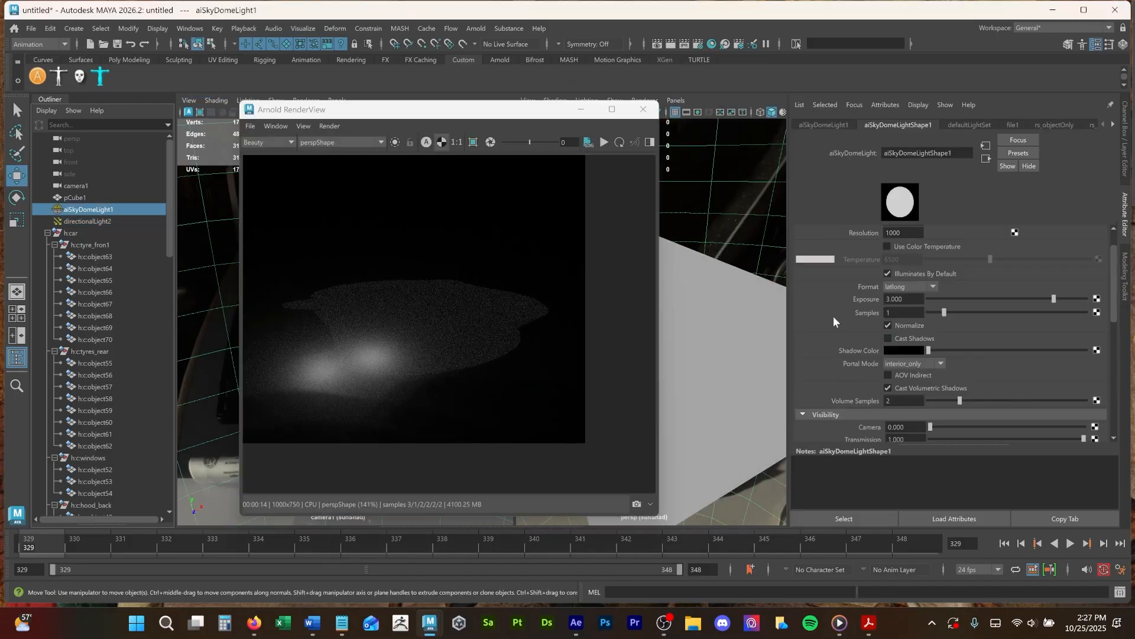
left_click(739, 45)
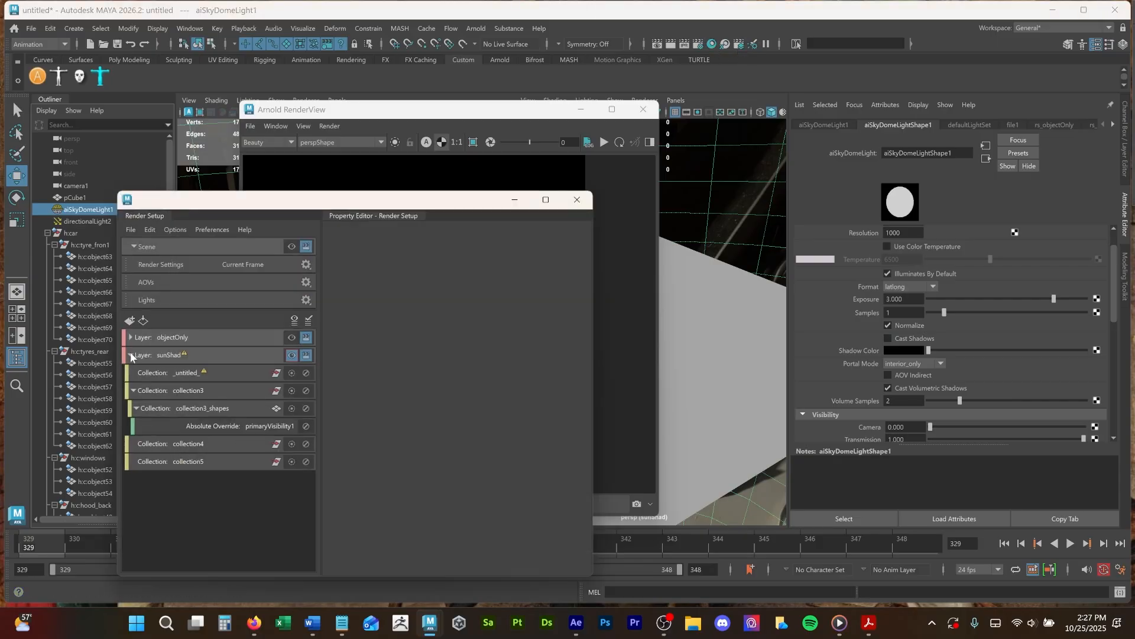
left_click(155, 354)
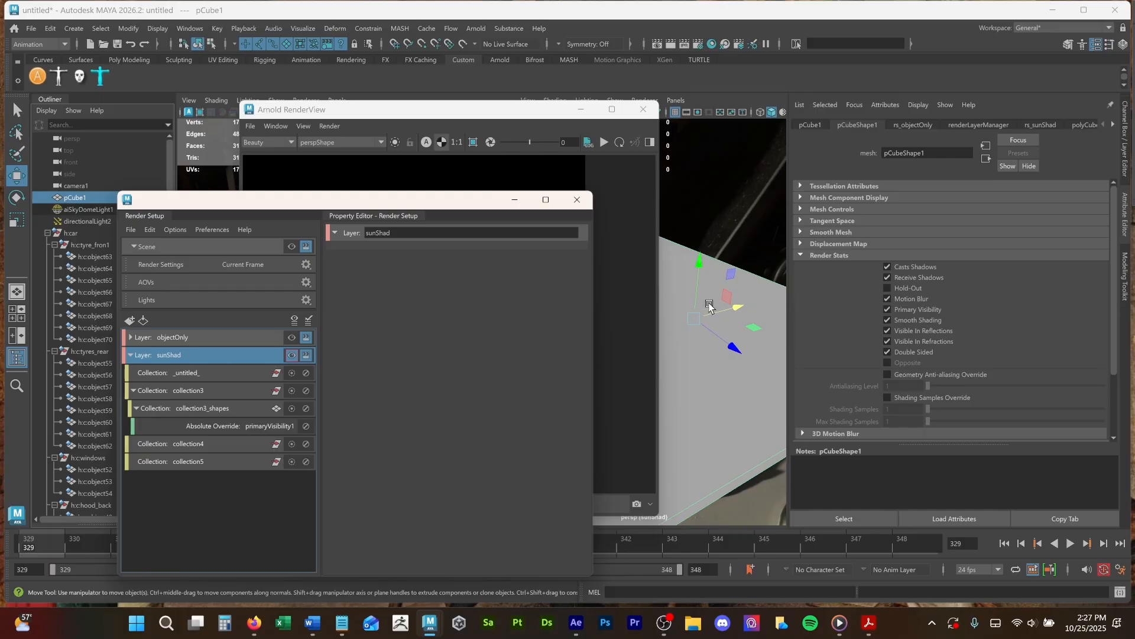
left_click(773, 224)
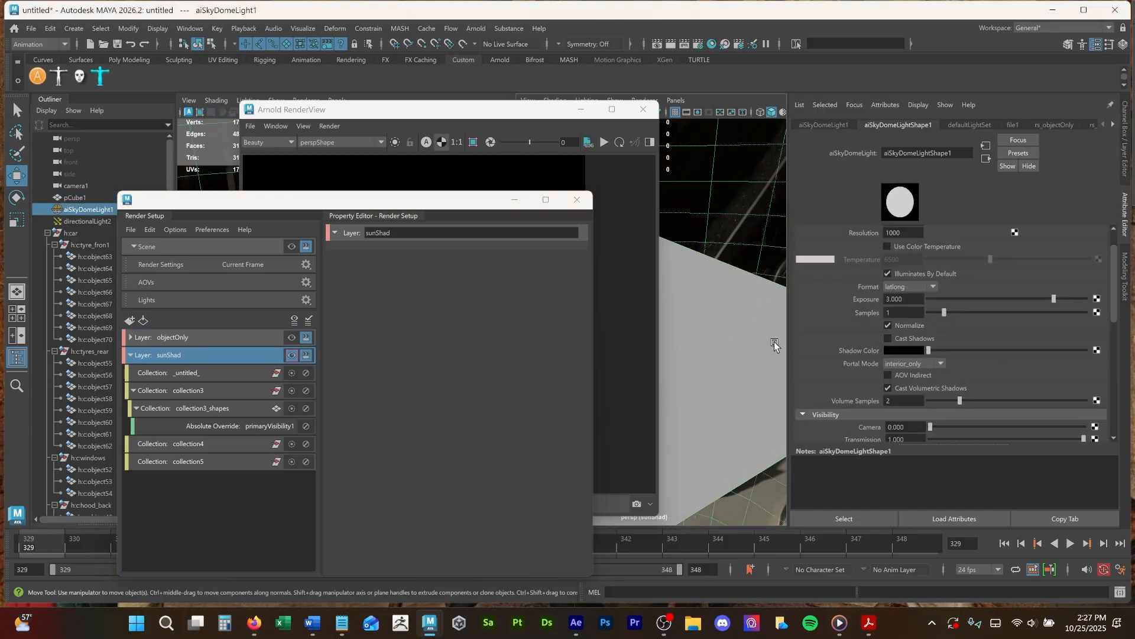
right_click(855, 296)
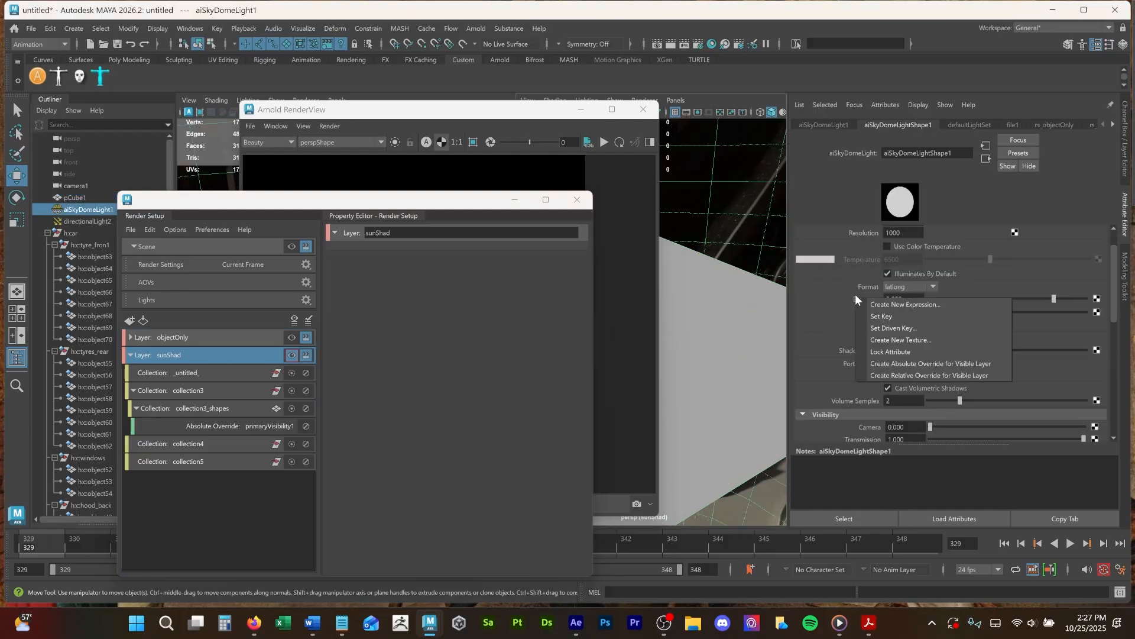
left_click(901, 375)
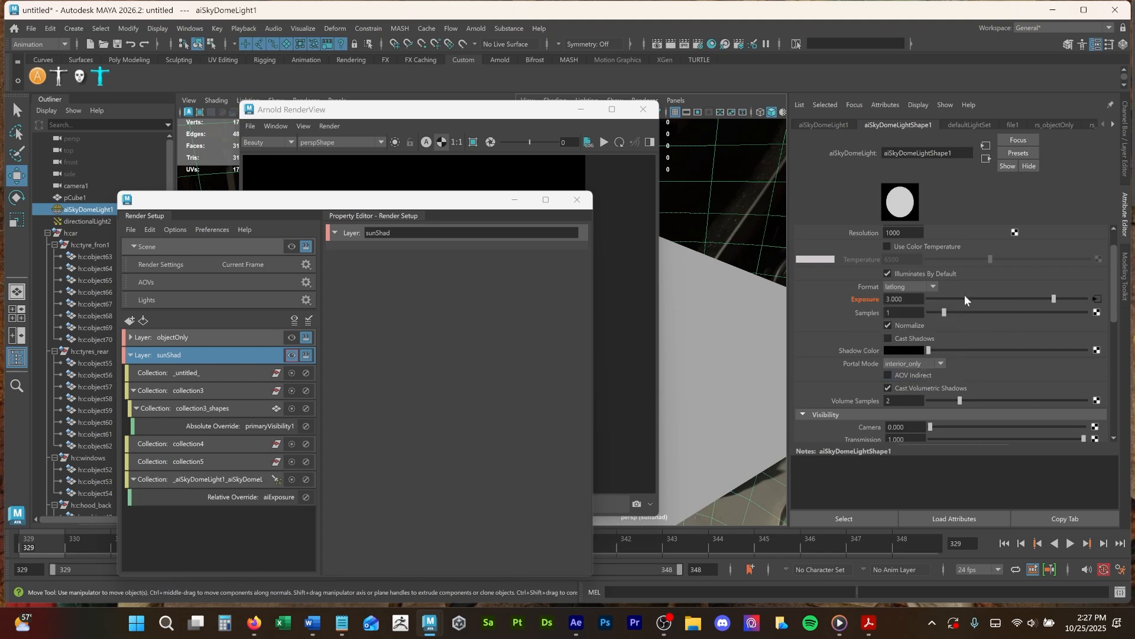
left_click_drag(1054, 300, 902, 297)
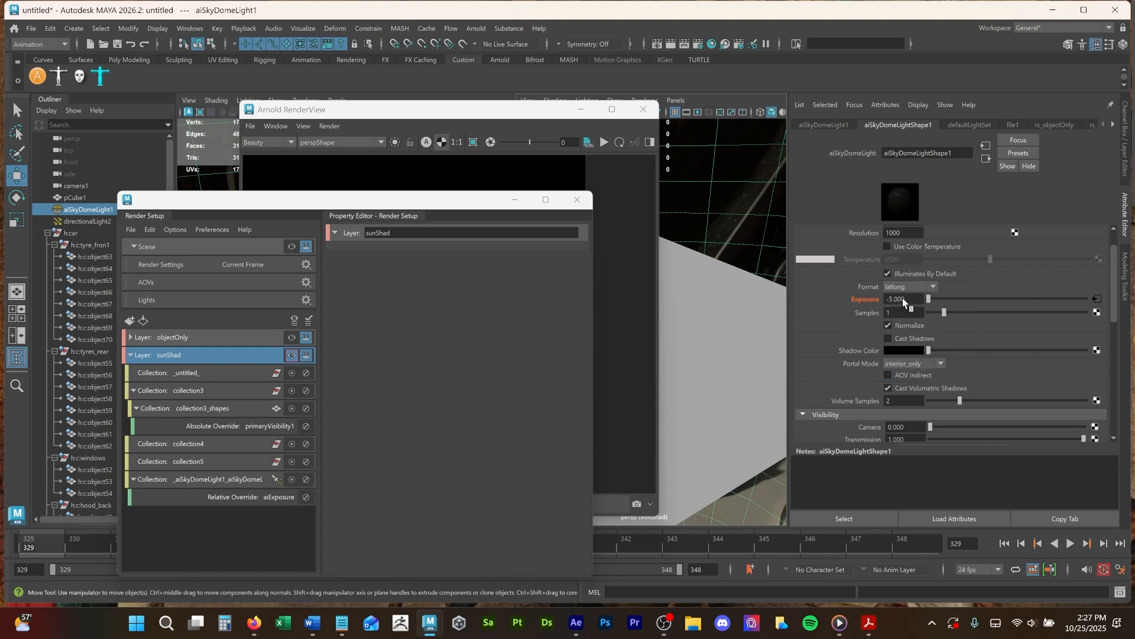
Try an Exposure of 0 on aiSkyDomeLight1, and undo back to before the relative Exposure override was created.
left_click(902, 299)
type("0")
key("Return")
scroll(869, 287, "up", 1)
key("ctrl+z")
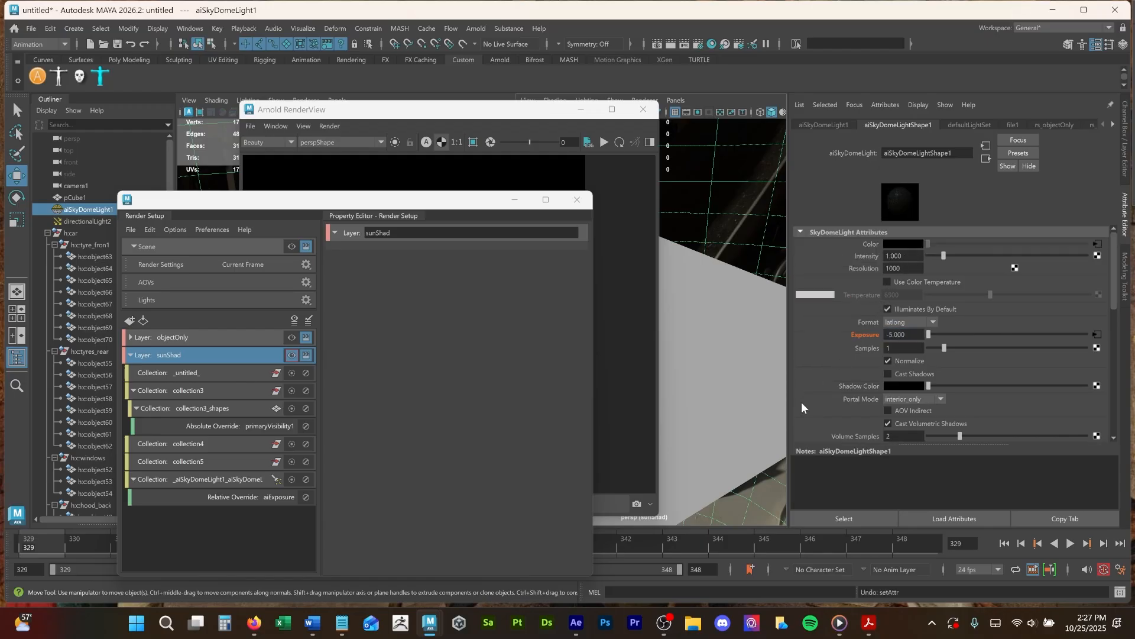
key("ctrl+z")
key("ctrl+z")
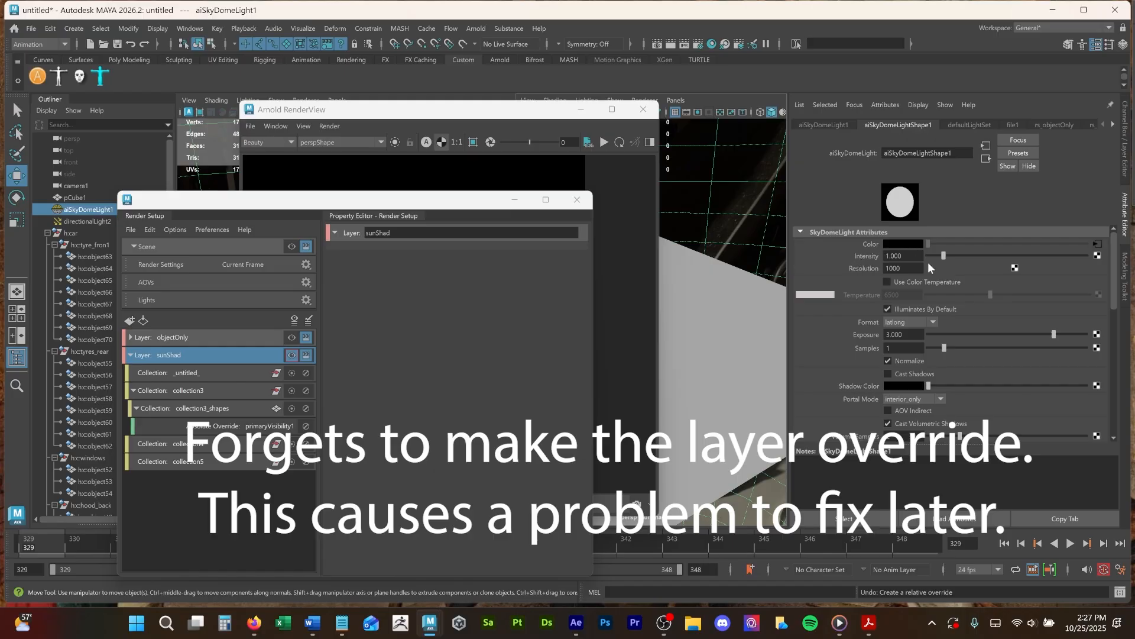
Lower aiSkyDomeLight1's Intensity to 0 and re-render the sunShad layer's beauty pass to inspect the shadow.
left_click_drag(942, 256, 922, 256)
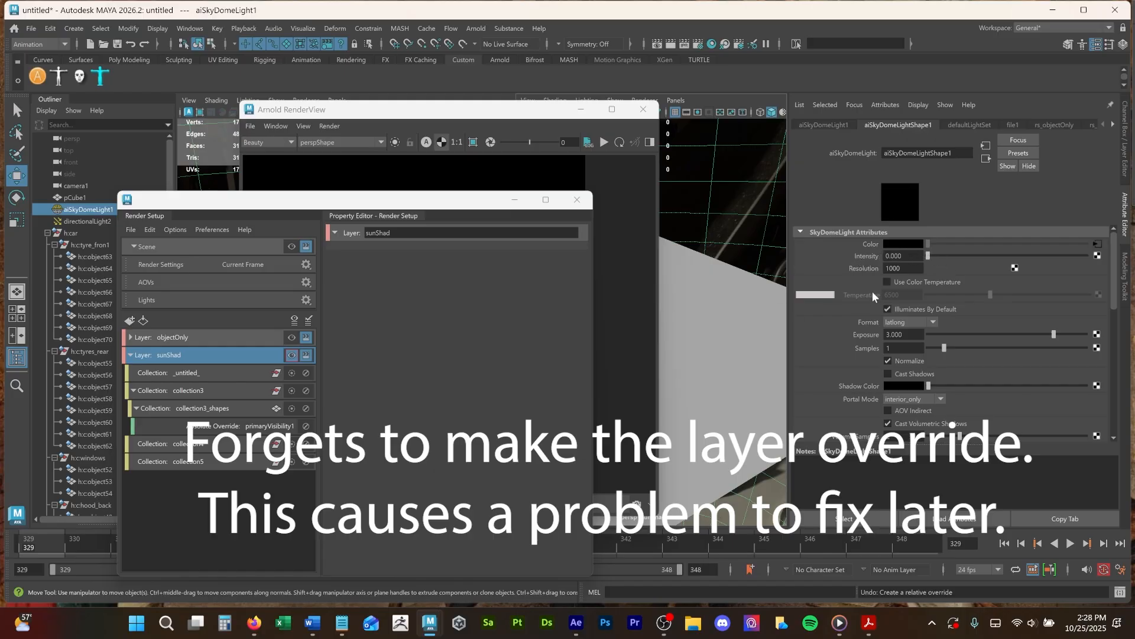
left_click(504, 110)
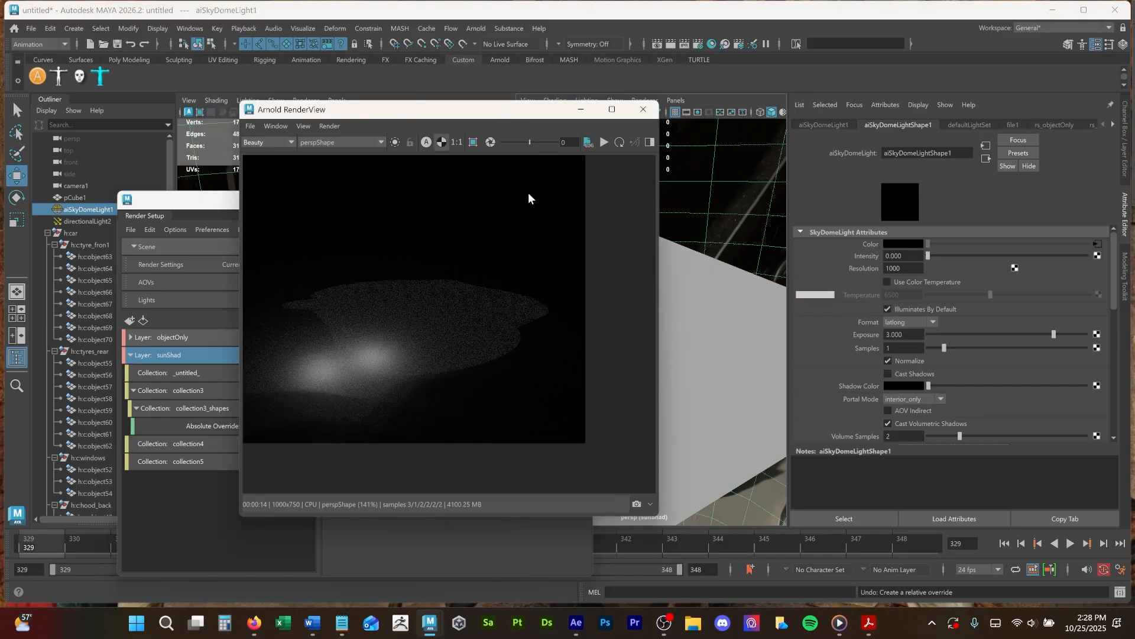
left_click(605, 143)
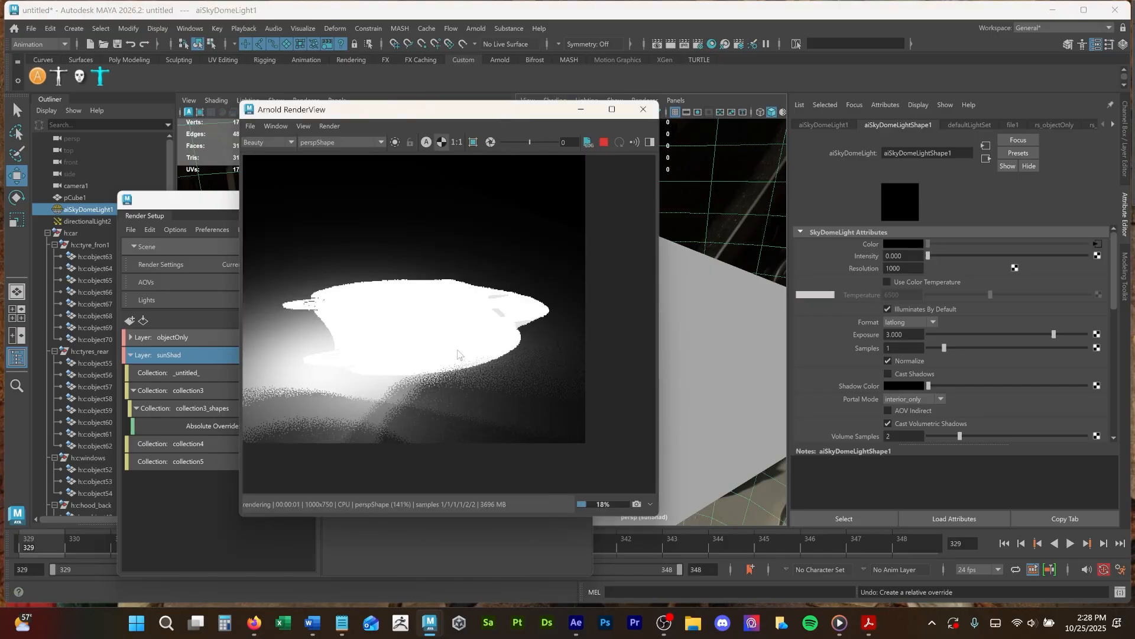
scroll(400, 372, "down", 2)
scroll(401, 374, "down", 1)
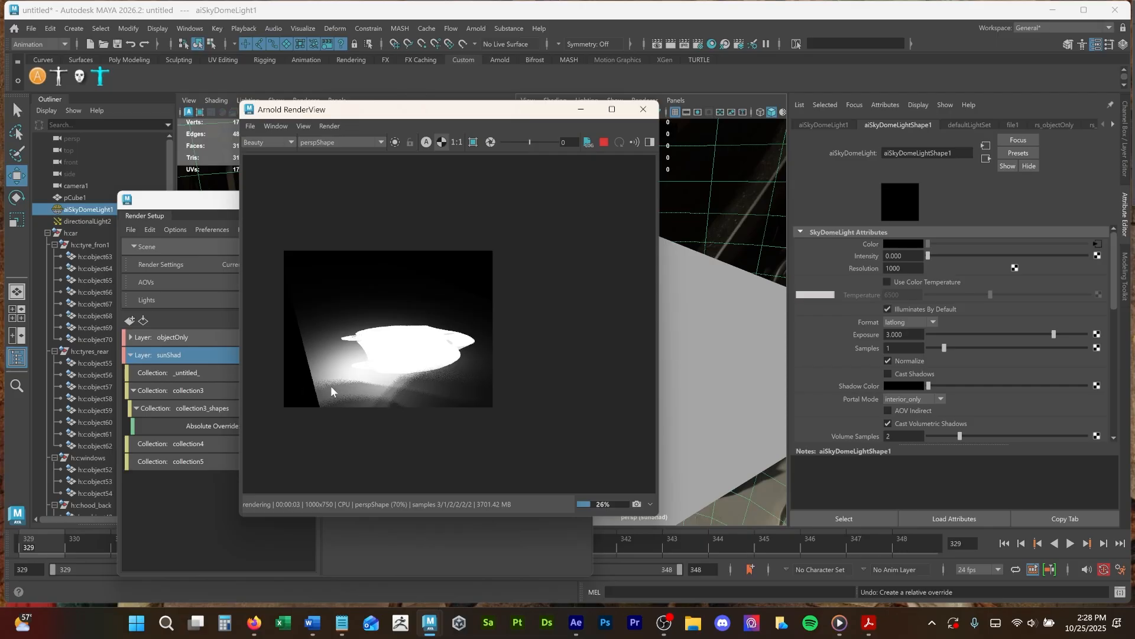
scroll(423, 392, "up", 2)
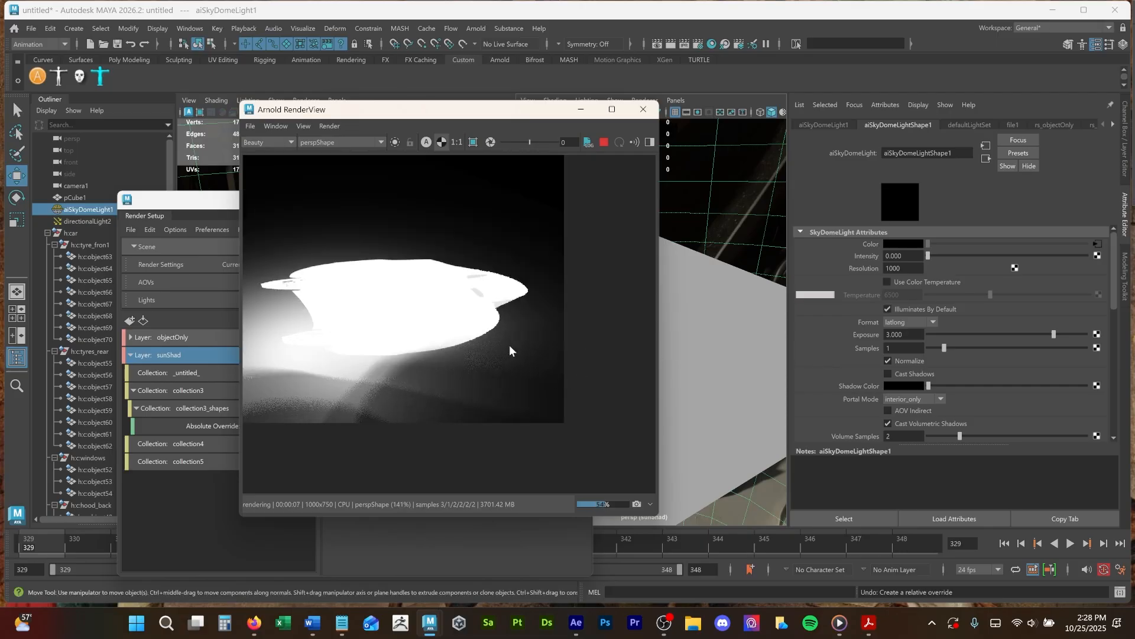
Set the Arnold Samples of directionalLight2 to 6.
left_click(89, 221)
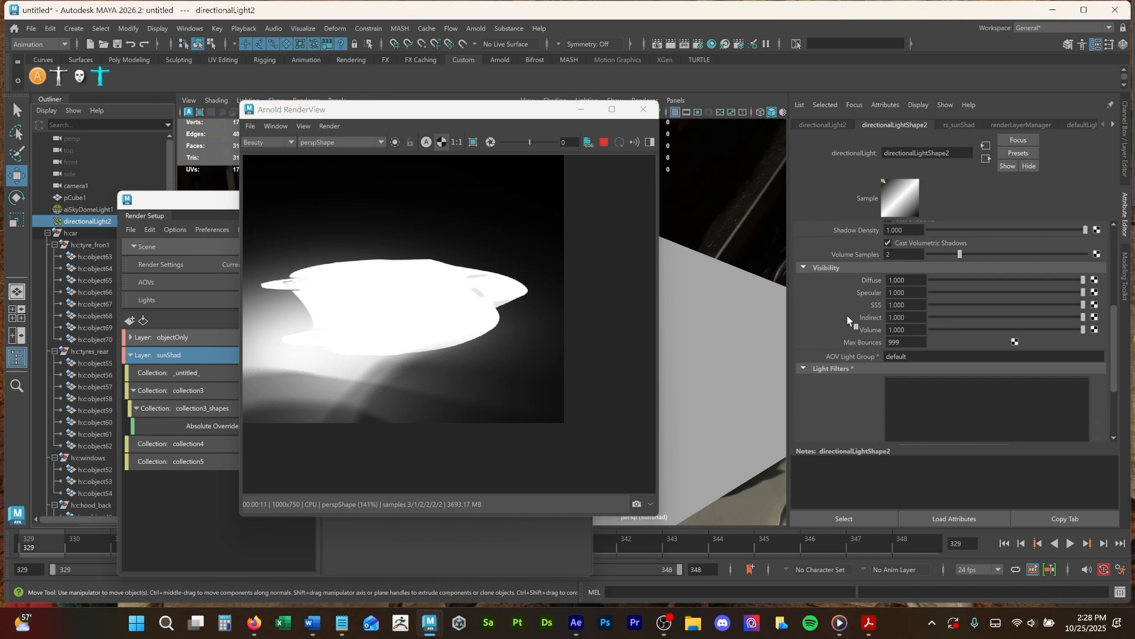
scroll(846, 314, "up", 3)
left_click(903, 284)
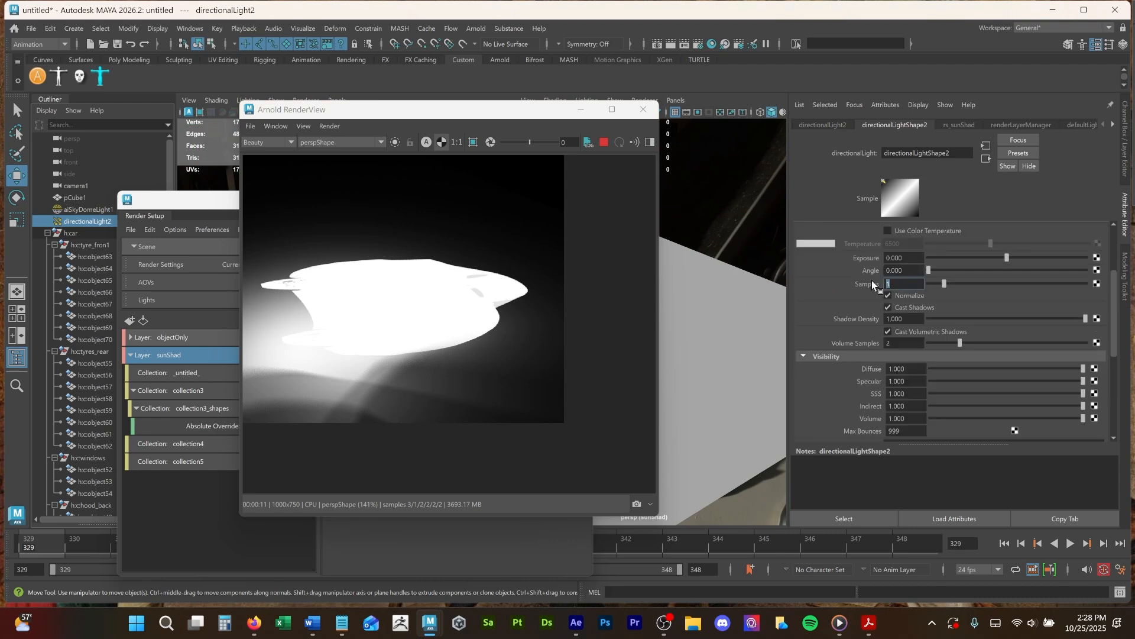
type("6")
key("Return")
scroll(832, 413, "up", 3)
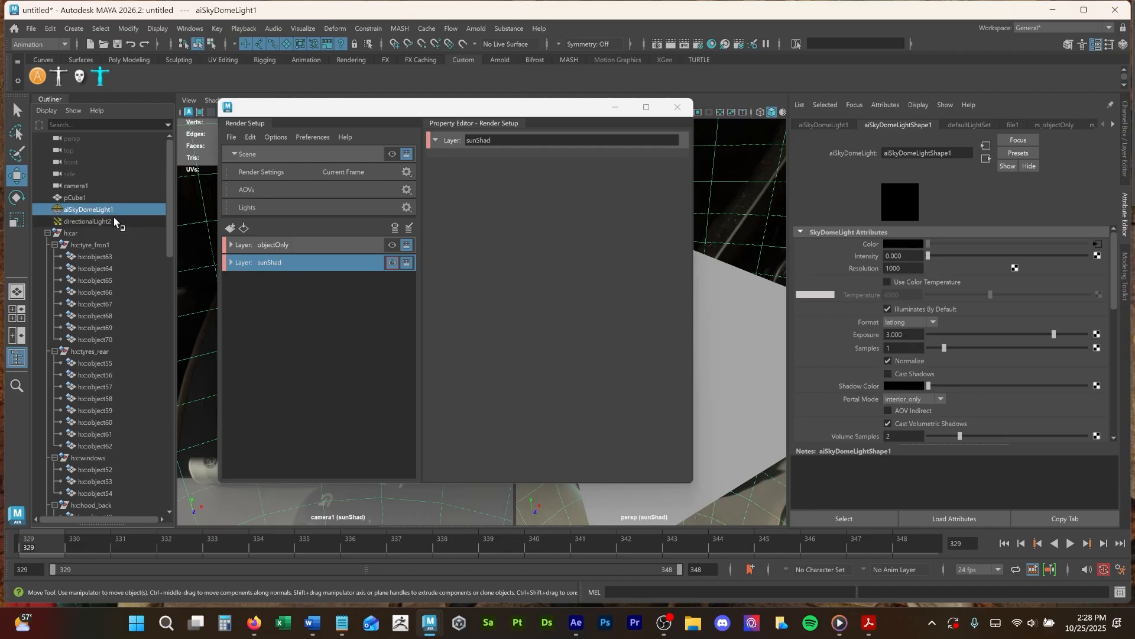
Select directionalLight2, cycle through the objectOnly and sunShad layers, and make the master Scene layer the visible one.
left_click(110, 222)
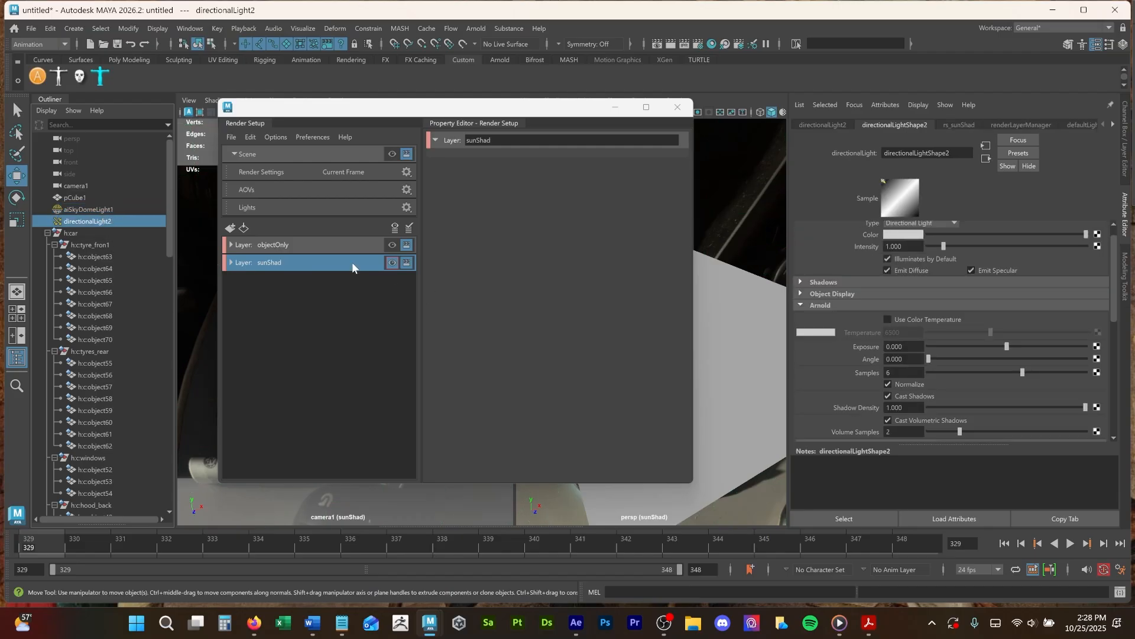
left_click(392, 245)
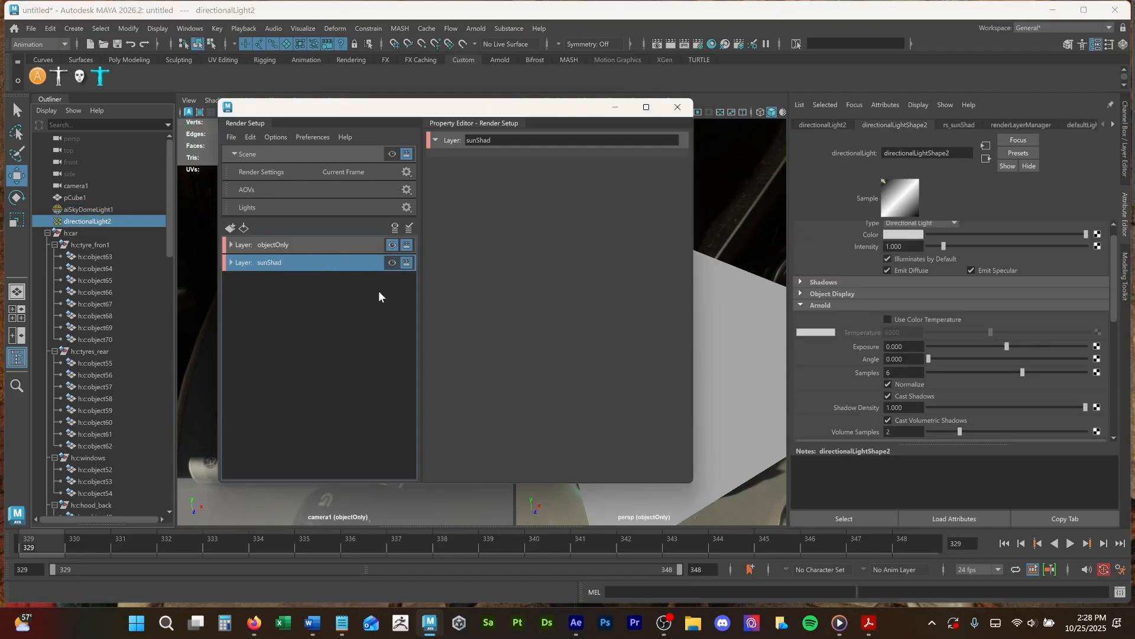
left_click(391, 257)
left_click(388, 153)
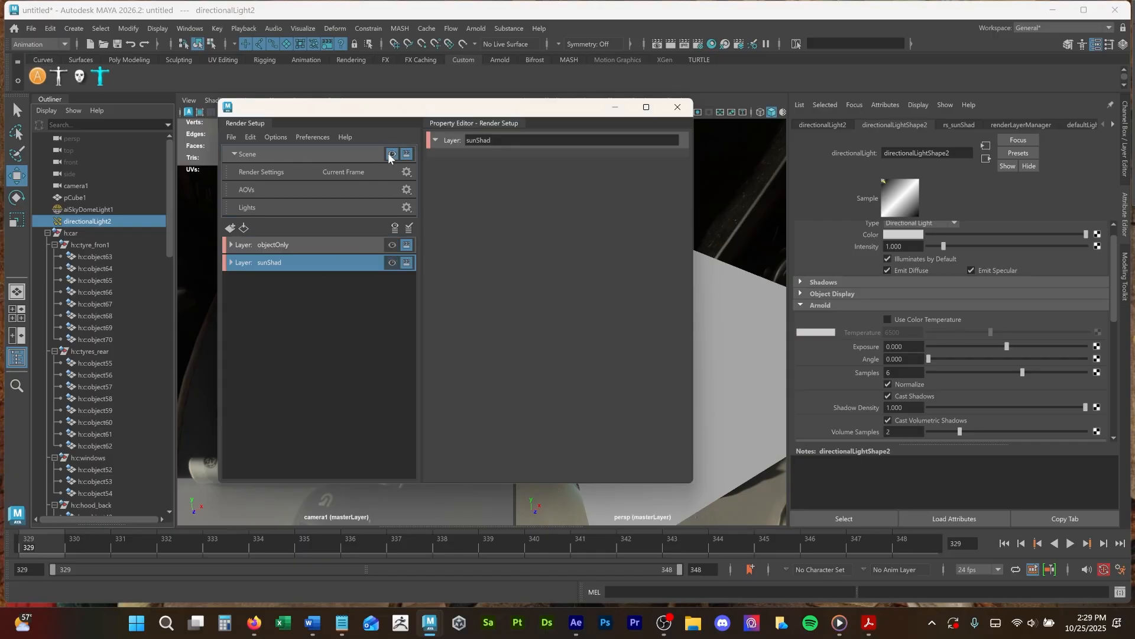
Review the list of active AOVs in the render settings, including transmission, and close the render settings and render setup.
left_click(739, 48)
left_click(306, 96)
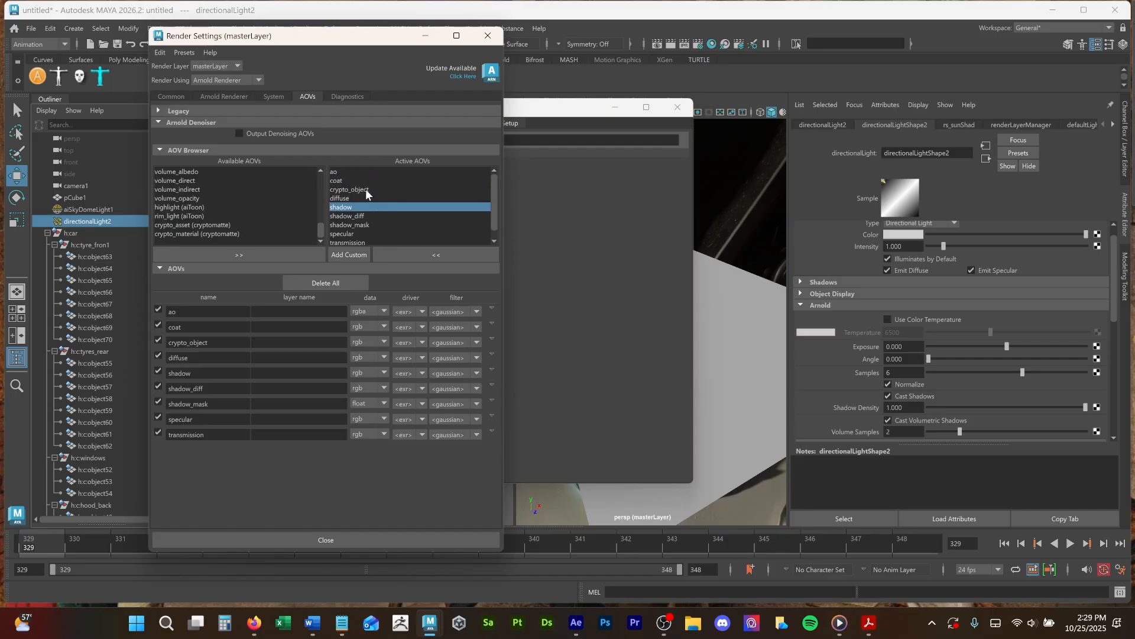
scroll(357, 236, "down", 1)
left_click(357, 231)
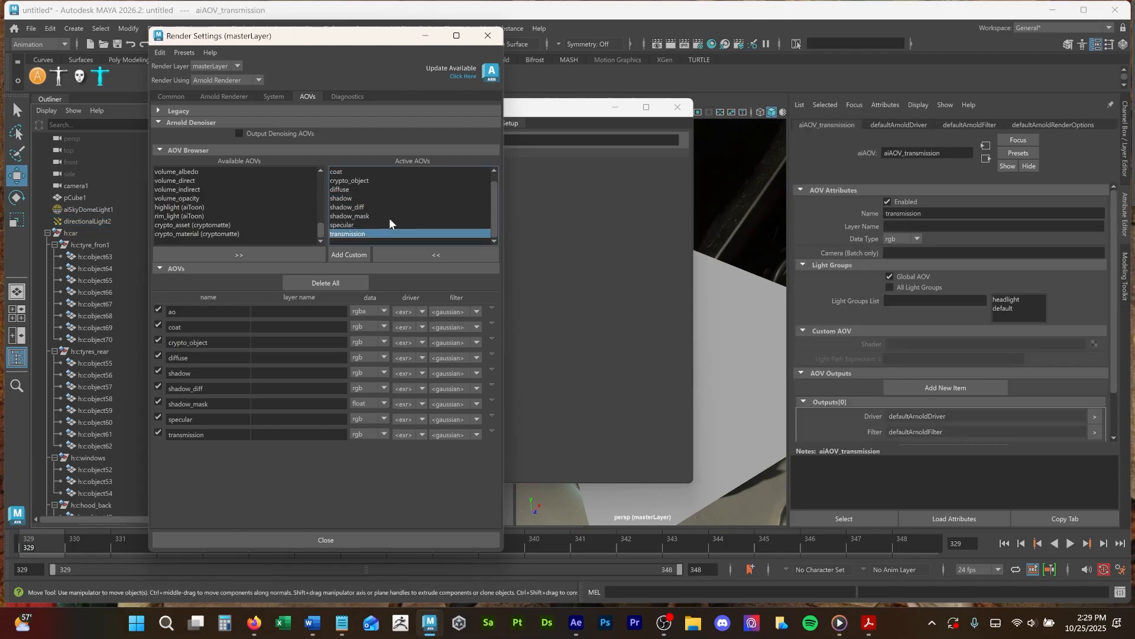
scroll(389, 218, "up", 1)
left_click_drag(324, 40, 330, 52)
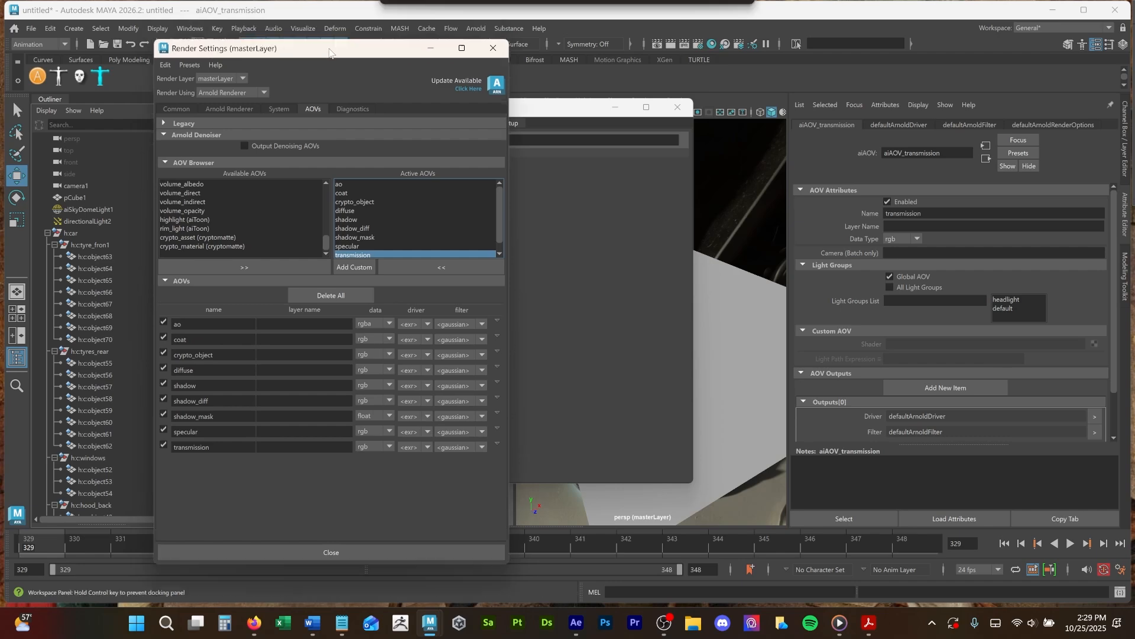
left_click(493, 47)
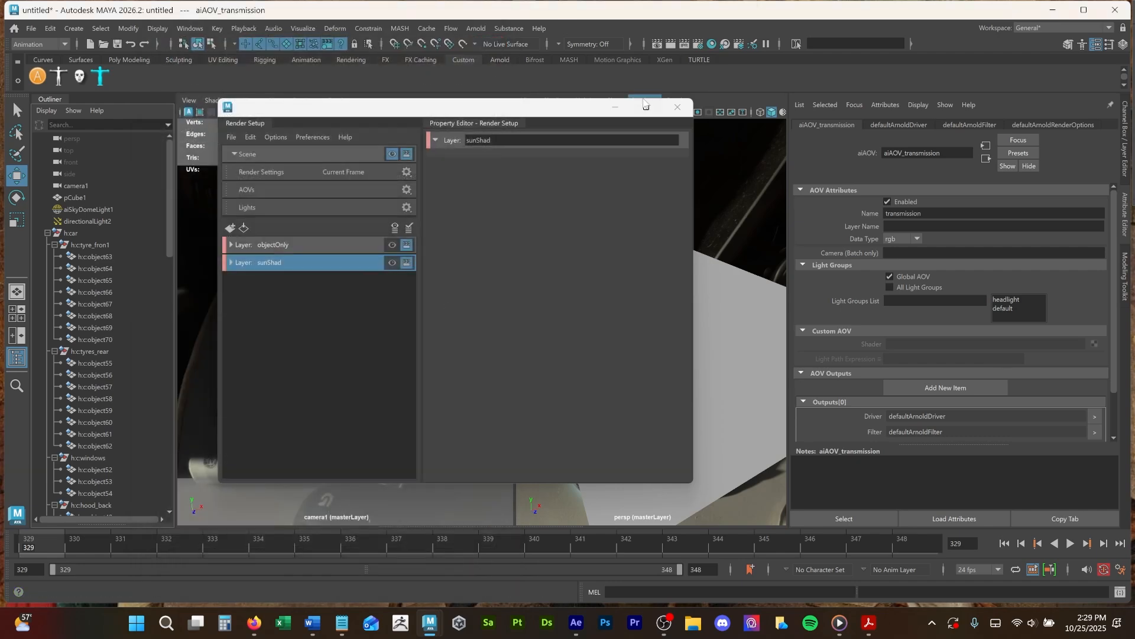
left_click(678, 106)
Open the common render settings, widen the window and clear the file name prefix.
left_click(698, 45)
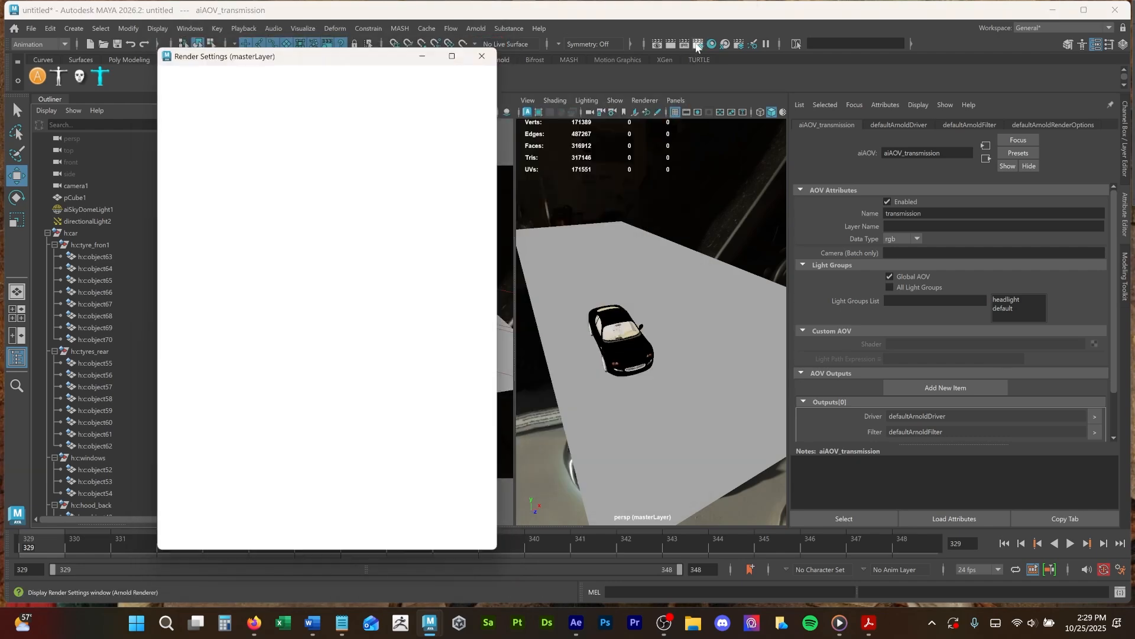
left_click(183, 107)
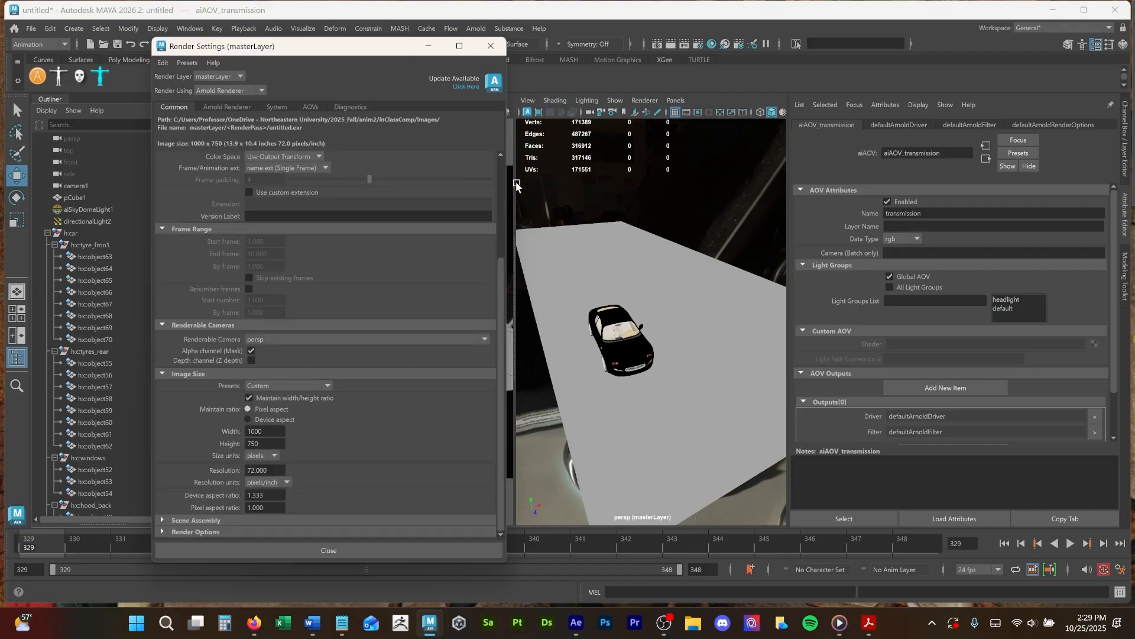
left_click_drag(509, 184, 601, 184)
scroll(408, 222, "up", 4)
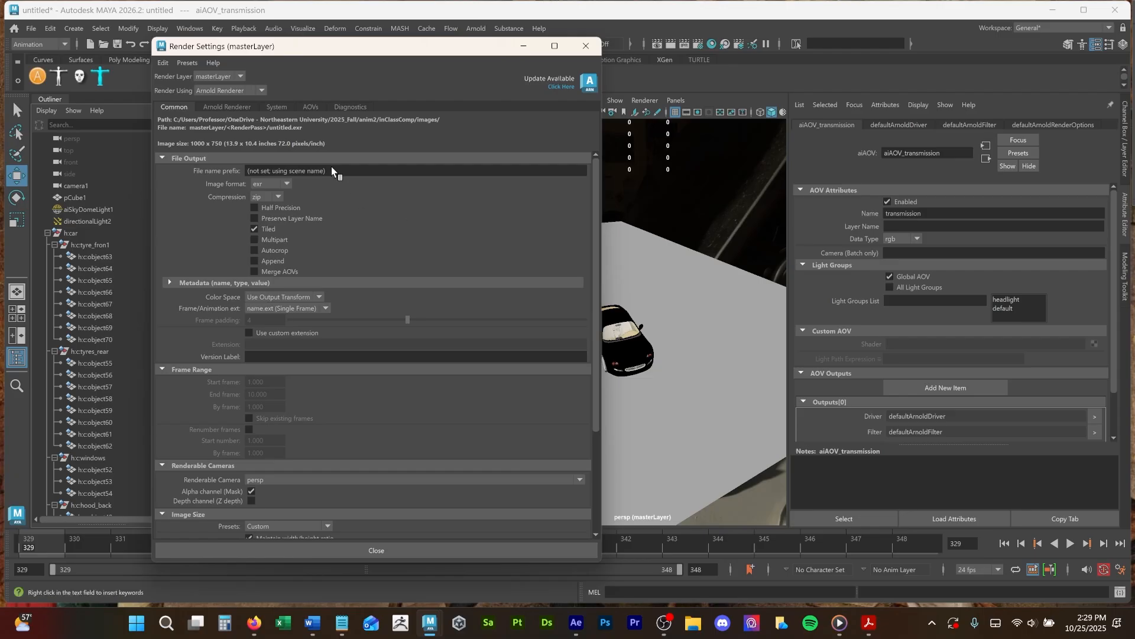
key("Tab")
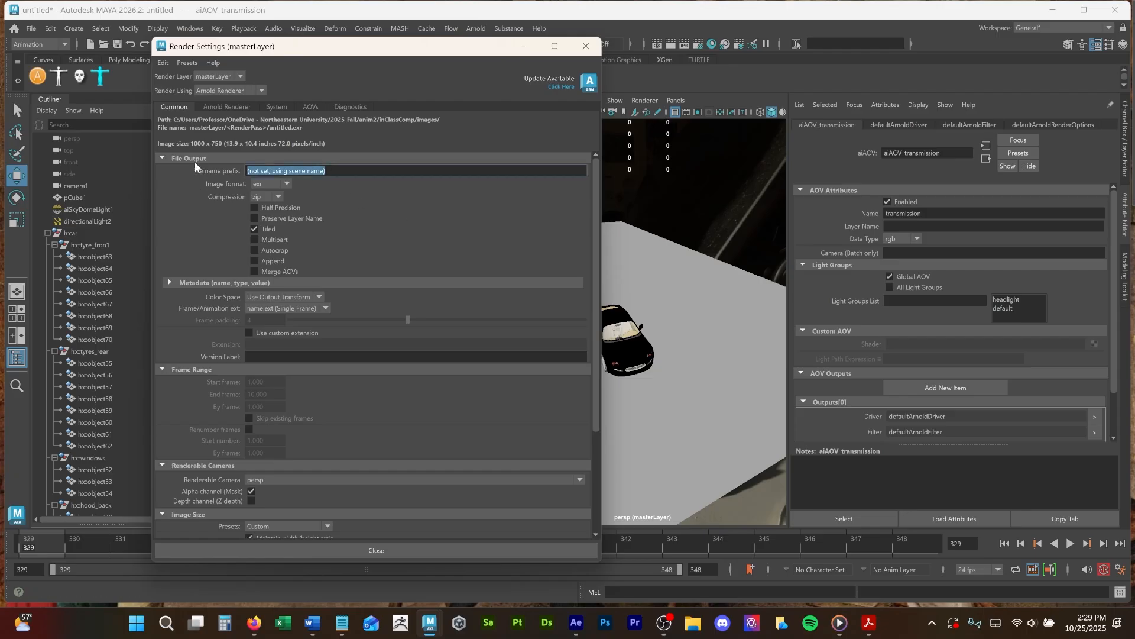
key("BackSpace")
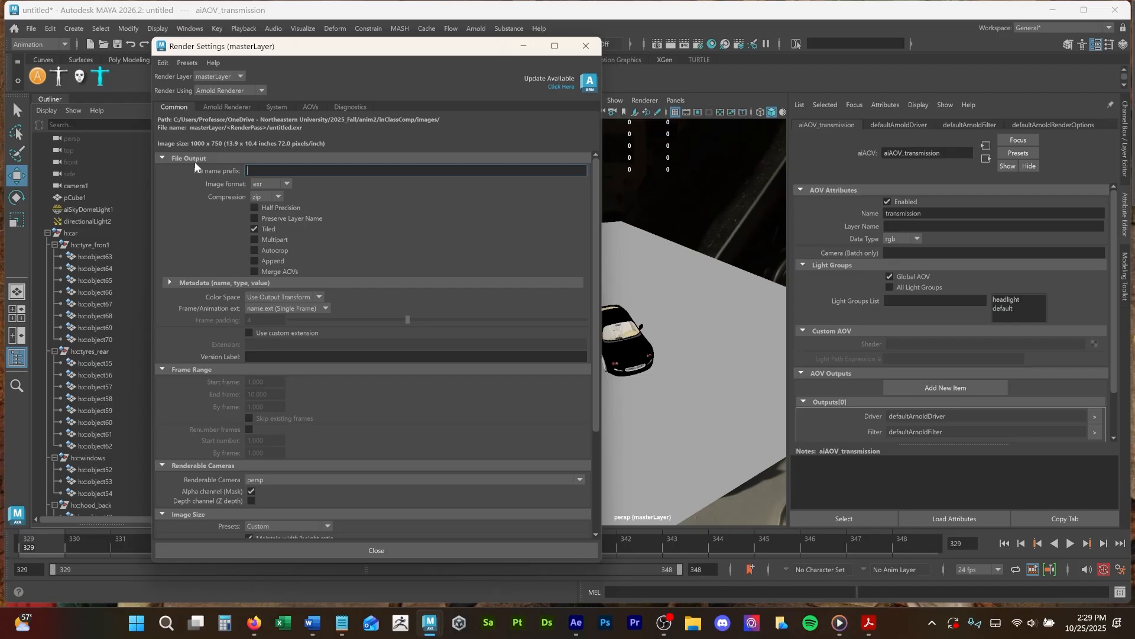
Save the scene as a Maya Binary file named carComp in the project's scenes folder.
left_click(34, 23)
left_click(63, 85)
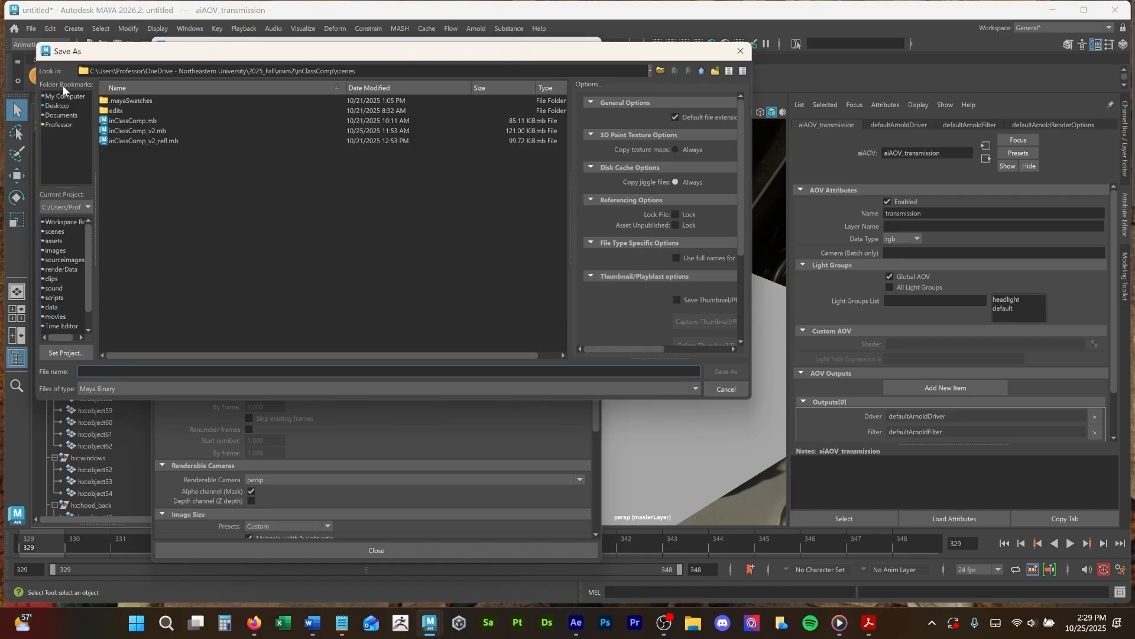
type("carComp")
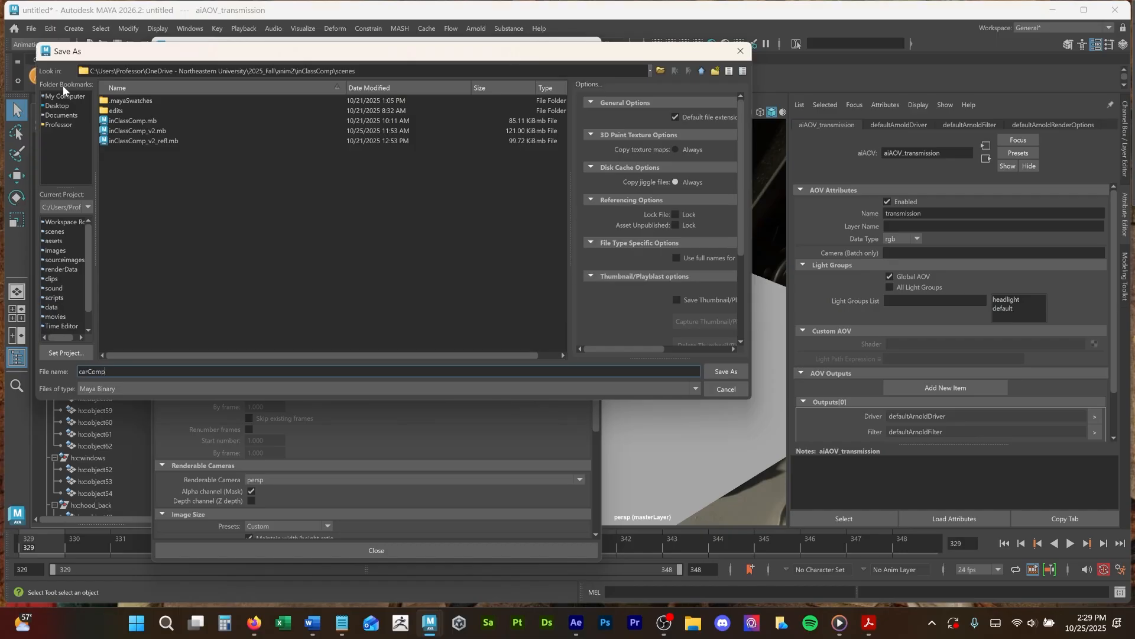
key("Return")
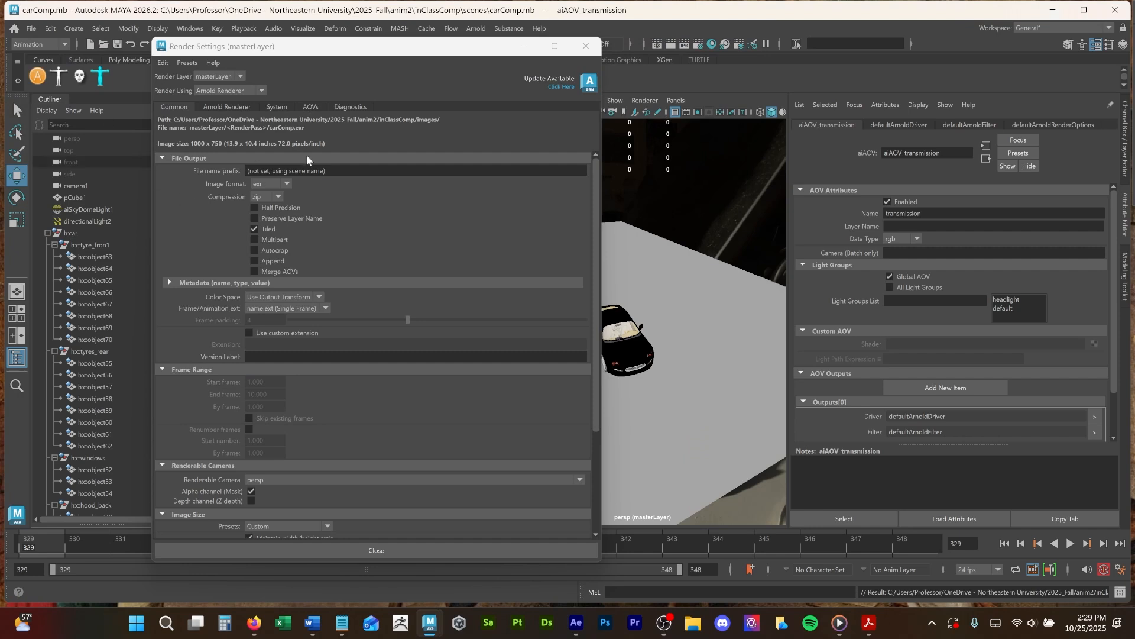
Build the render file name prefix <Scene>/<RenderLayer><Scene> from the scene name and layer name keywords.
left_click(352, 170)
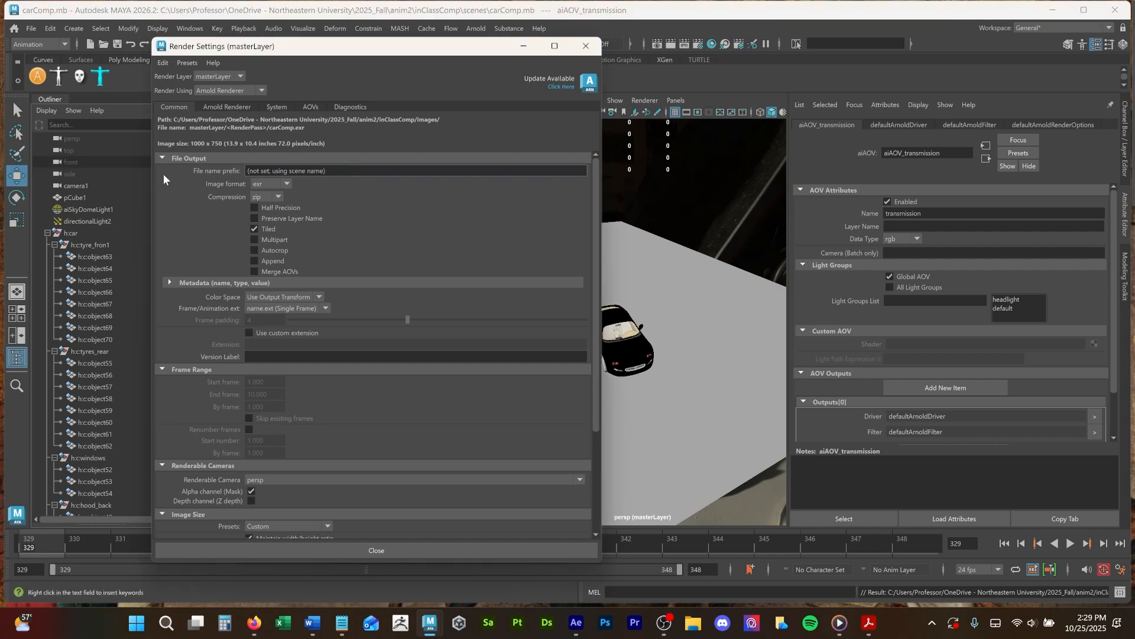
right_click(56, 157)
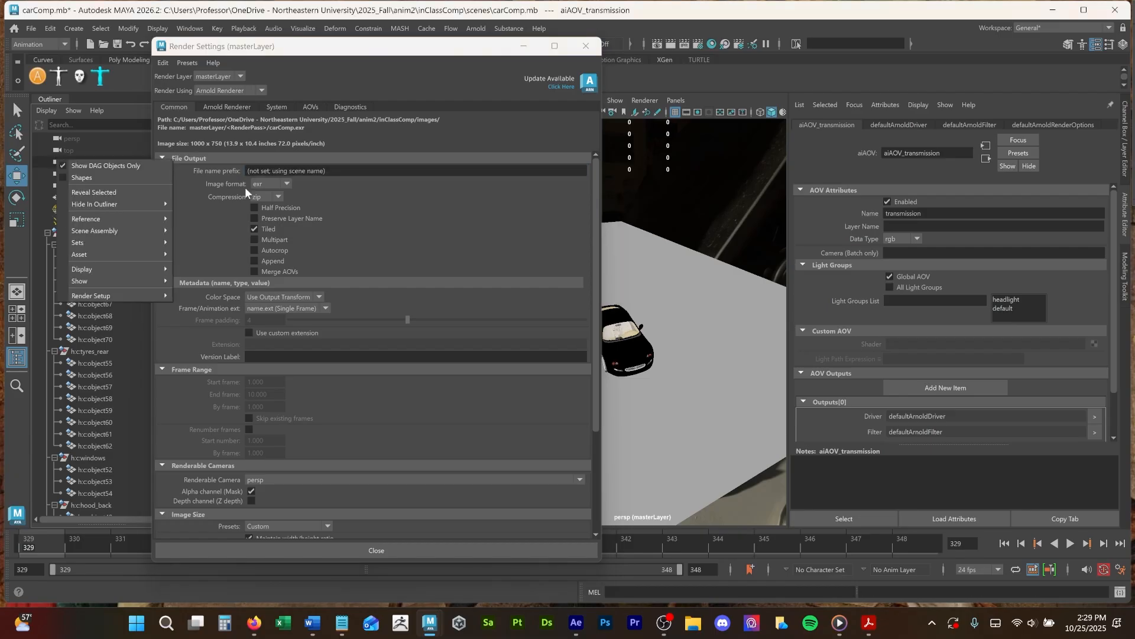
right_click(338, 167)
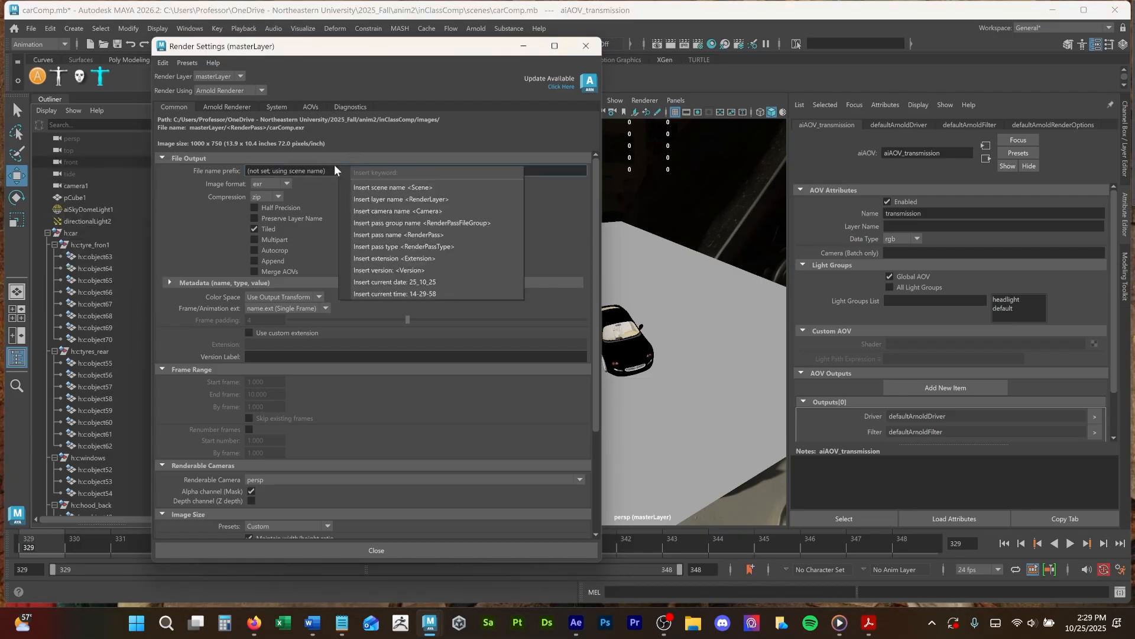
left_click(361, 187)
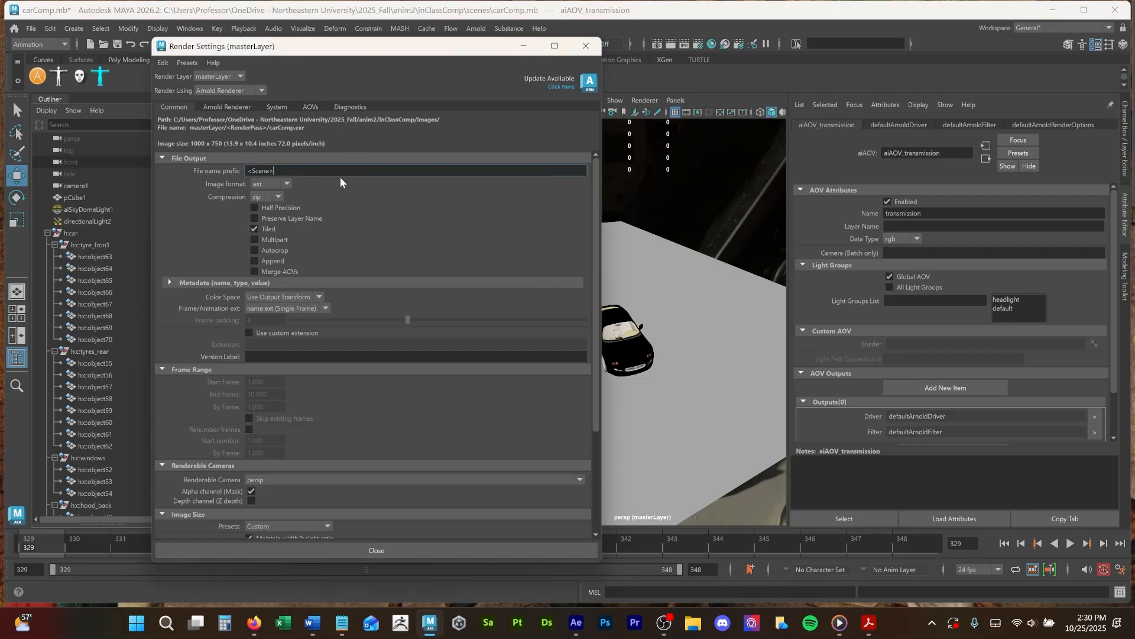
right_click(310, 168)
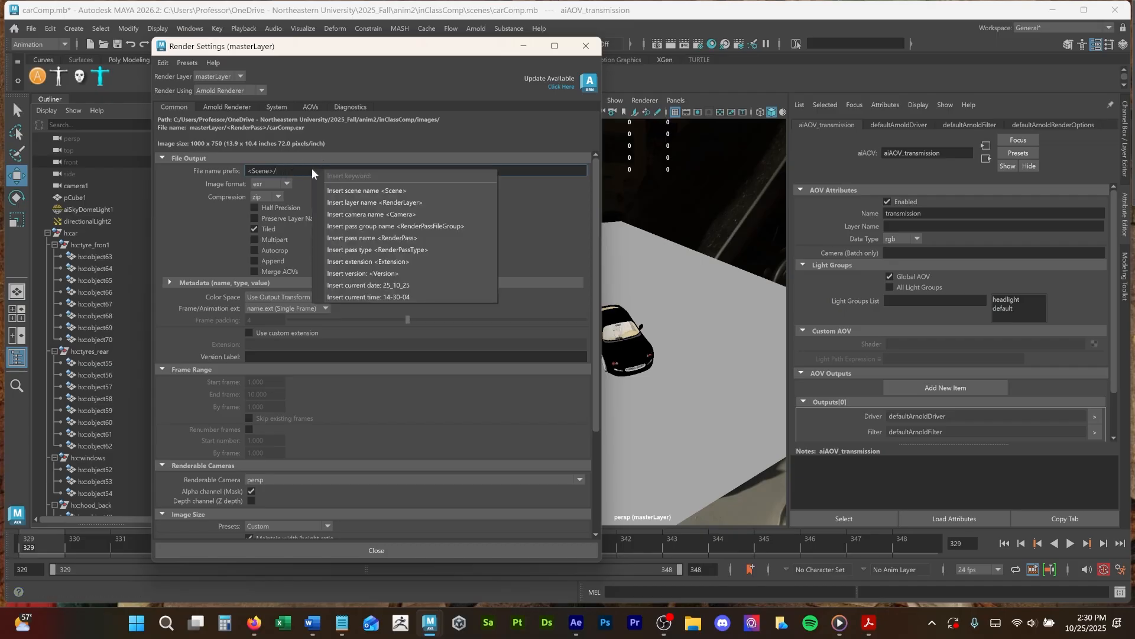
left_click(346, 201)
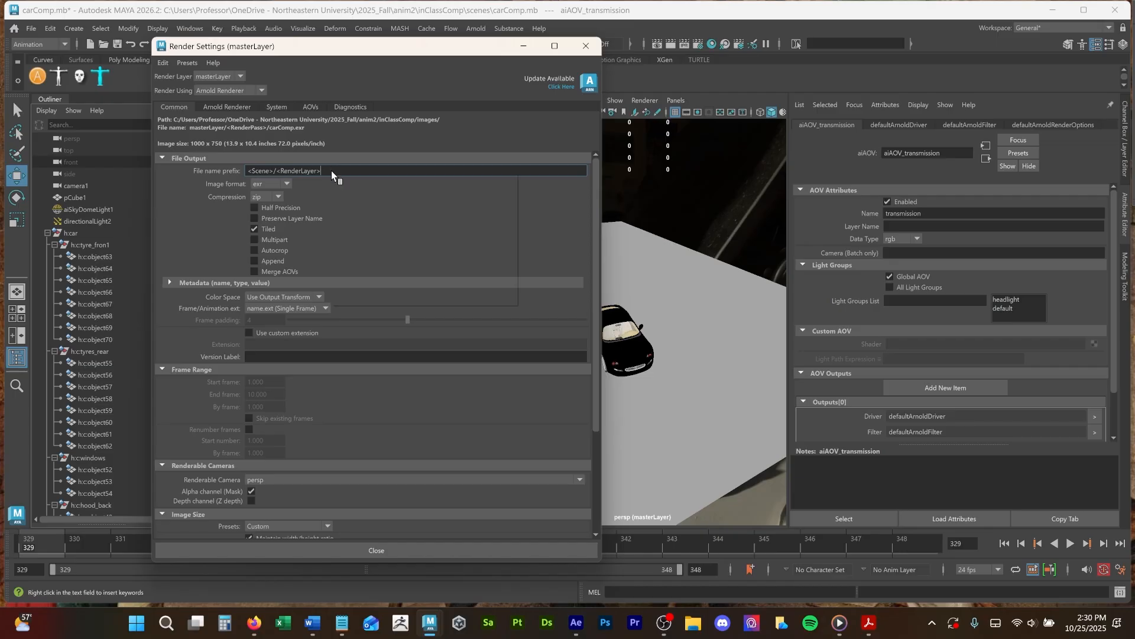
right_click(331, 171)
left_click(359, 189)
Turn off Tiled and enable Merge AOVs for the exr output.
scroll(343, 215, "down", 1)
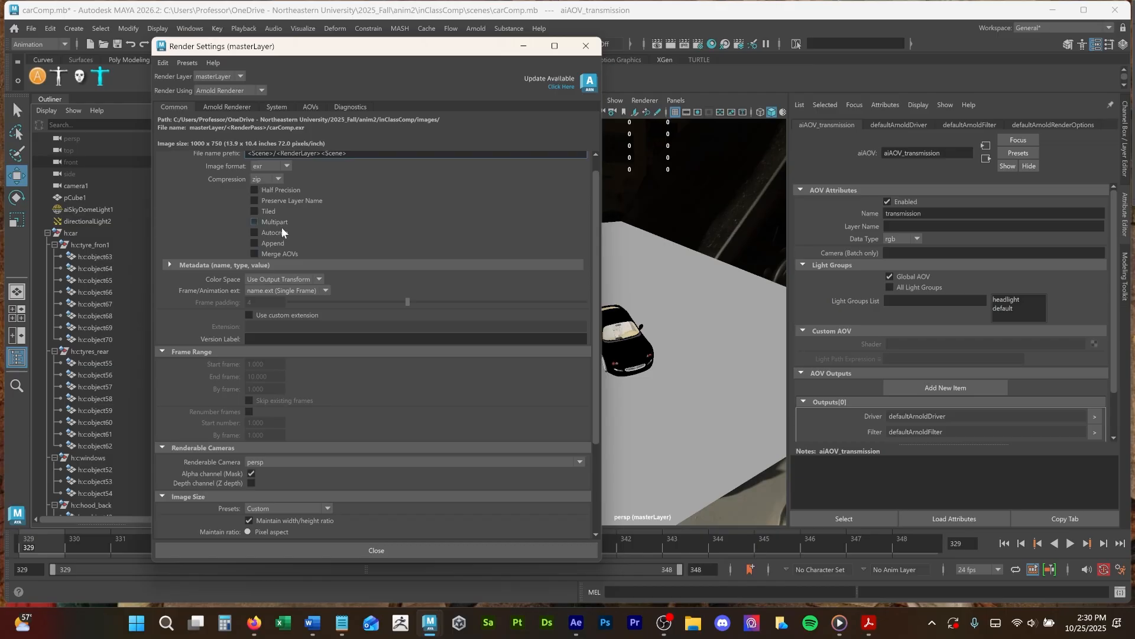
left_click(284, 253)
scroll(399, 204, "down", 3)
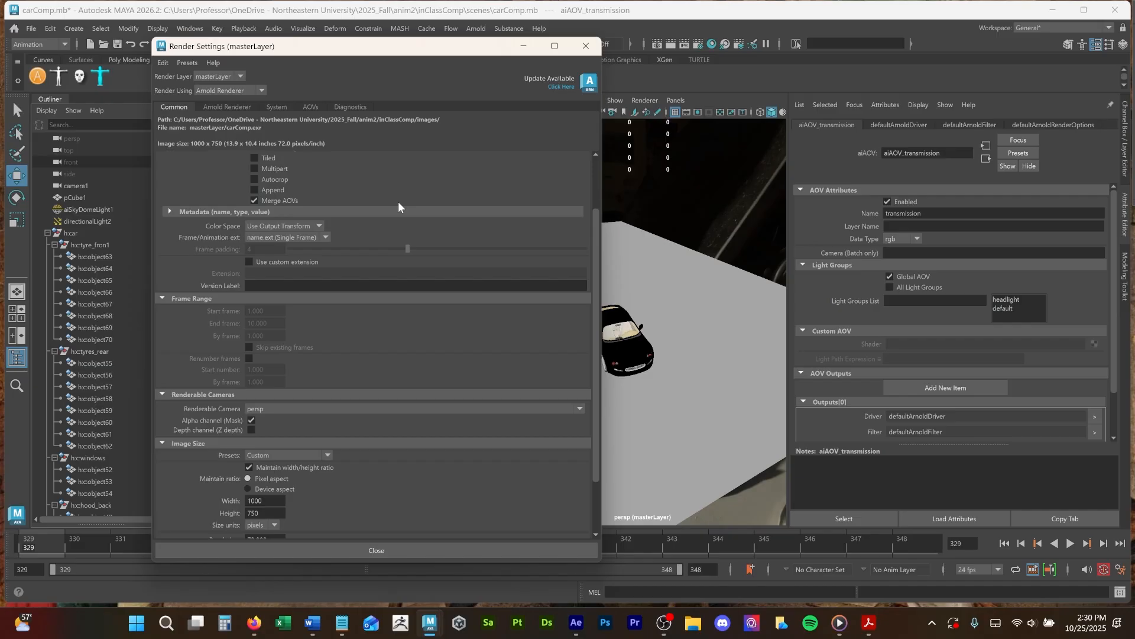
Set the renderable camera to camera1 in the master layer's render settings.
scroll(399, 207, "down", 3)
left_click(266, 356)
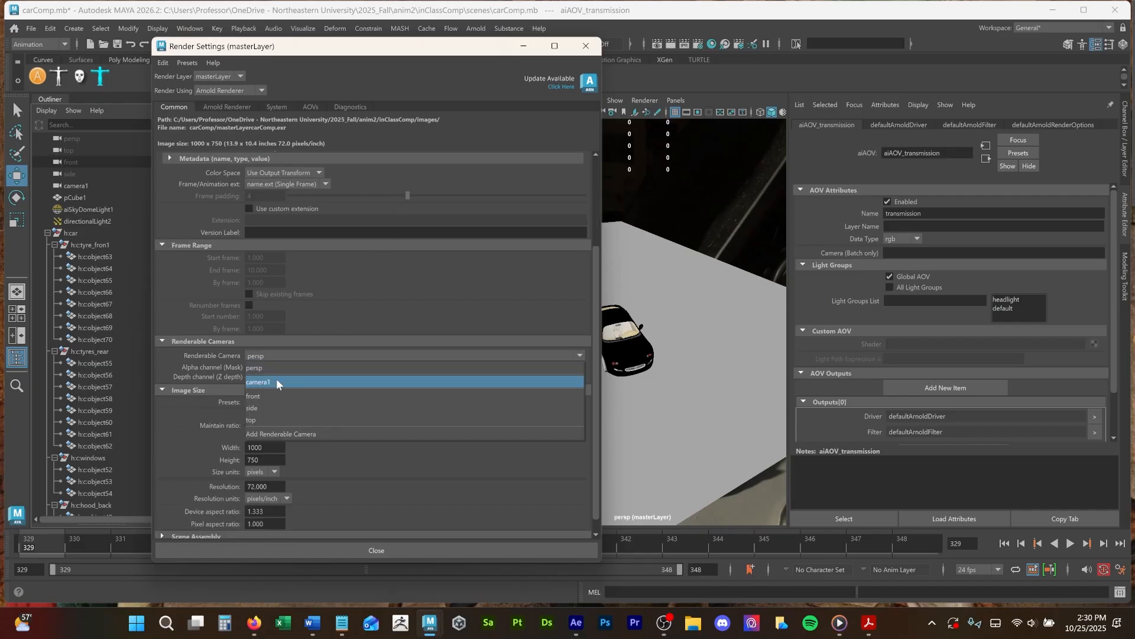
left_click(276, 381)
scroll(401, 279, "down", 1)
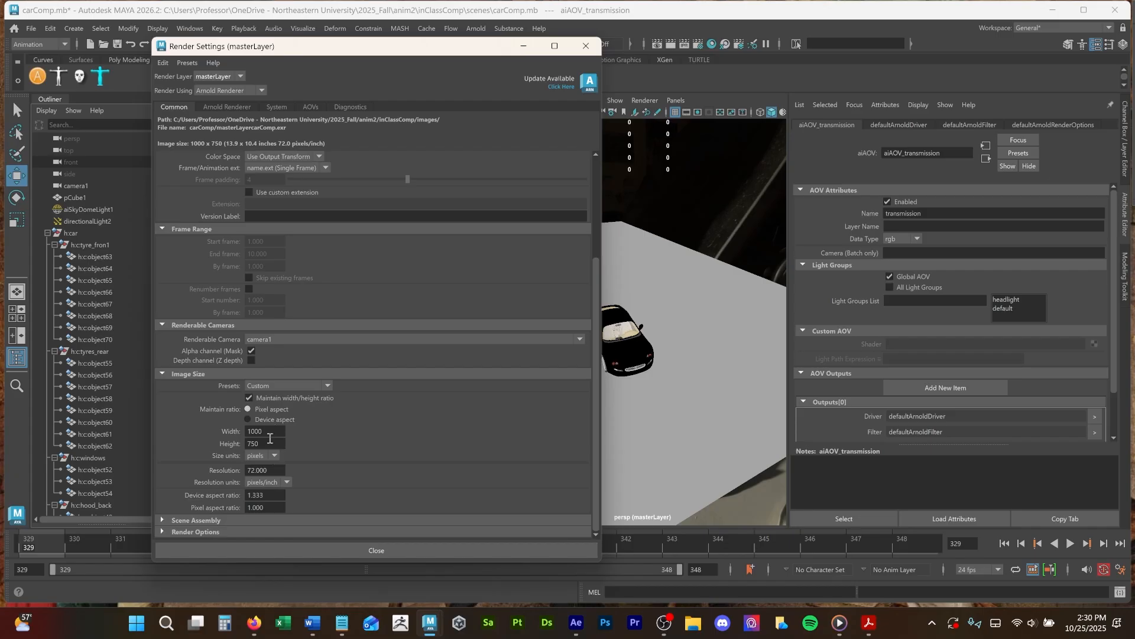
Set the frame/animation extension of the master layer's render output to name.#.ext.
left_click(230, 108)
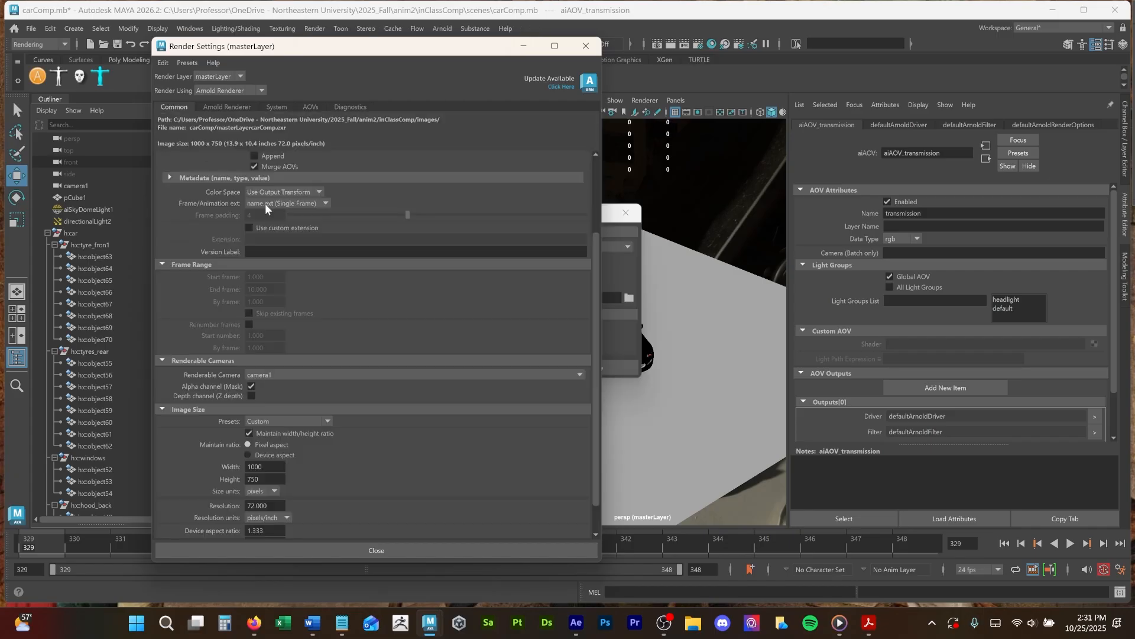
left_click(264, 202)
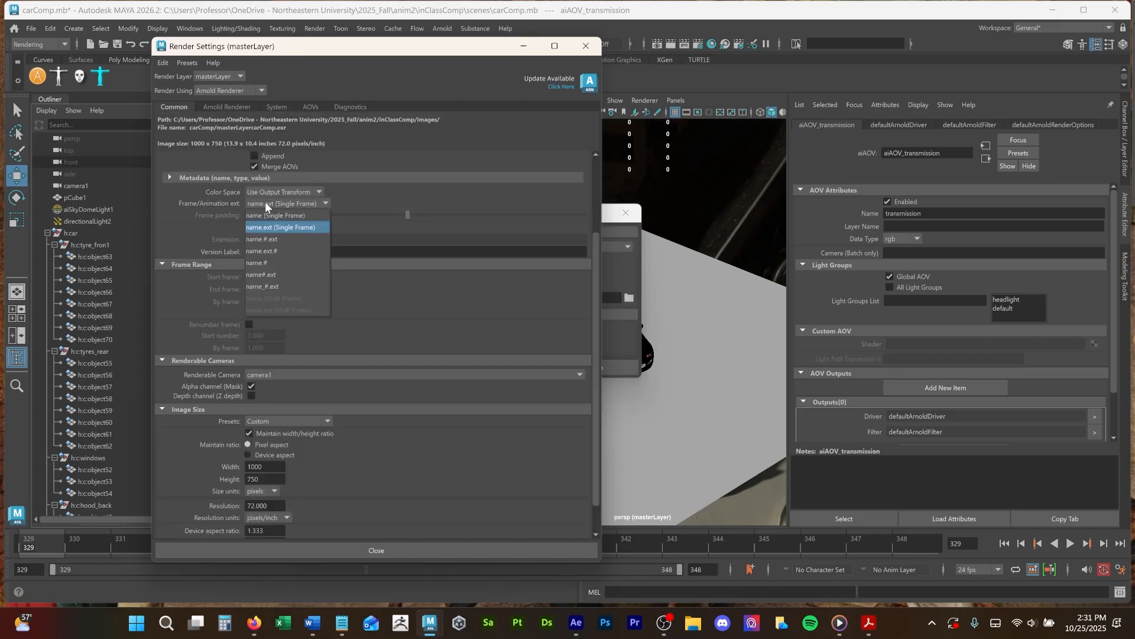
left_click(281, 240)
left_click(275, 290)
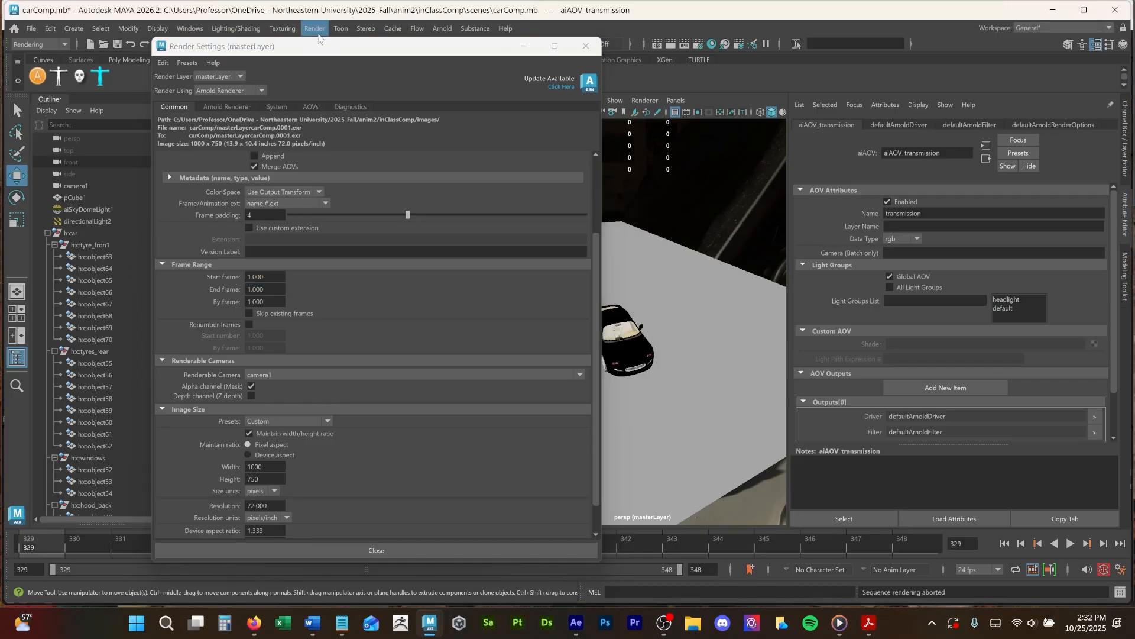
Render the sequence from camera1 with all render-enabled layers included, and close the Render View.
left_click(316, 32)
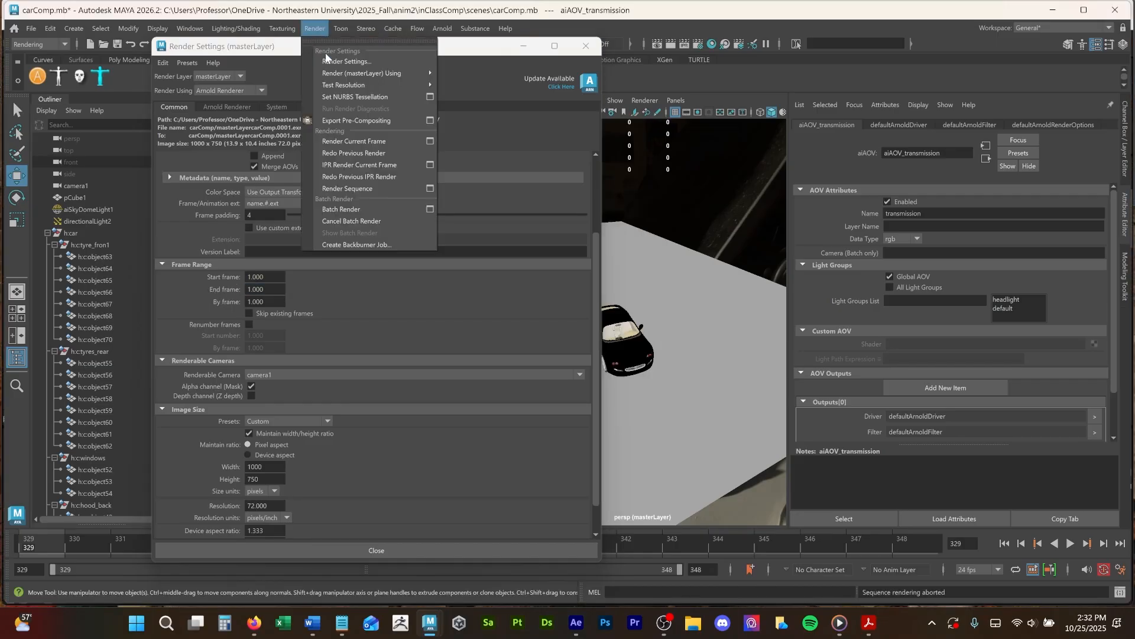
left_click(431, 187)
left_click_drag(500, 215, 479, 142)
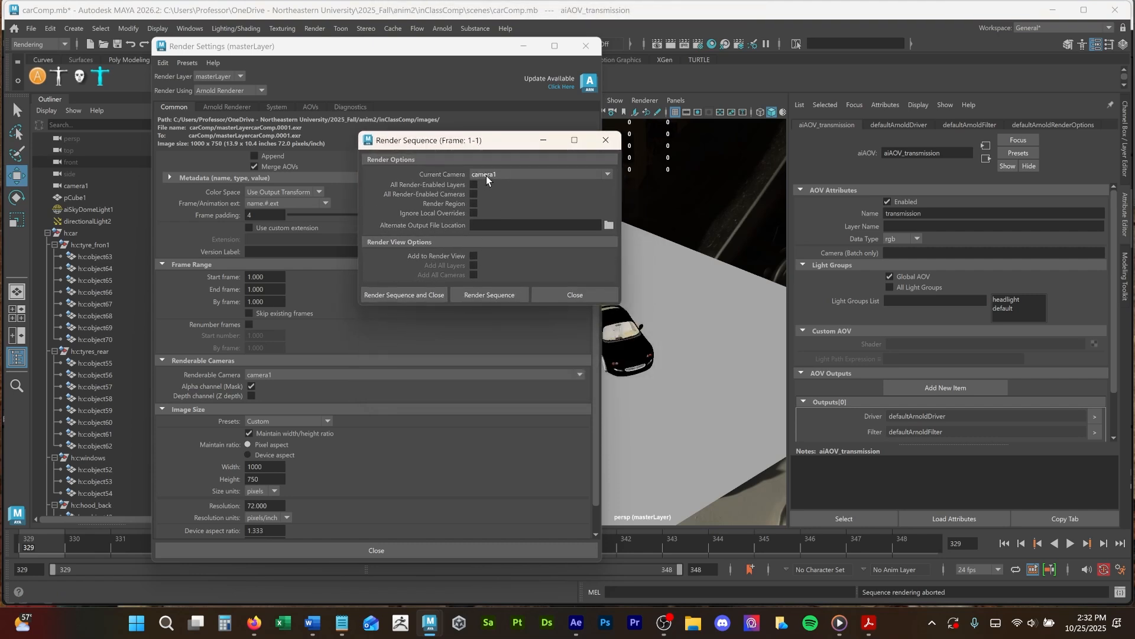
left_click(471, 185)
left_click(500, 295)
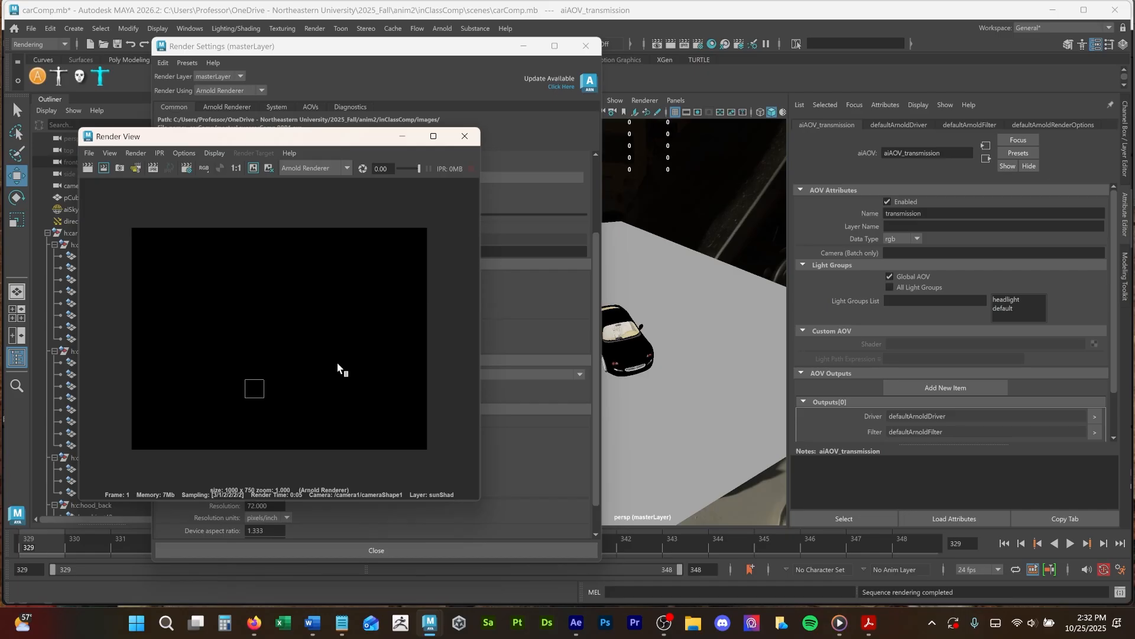
left_click(470, 134)
Switch to After Effects and import the three EXR renders from the images/carComp folder into a single new composition.
left_click(576, 622)
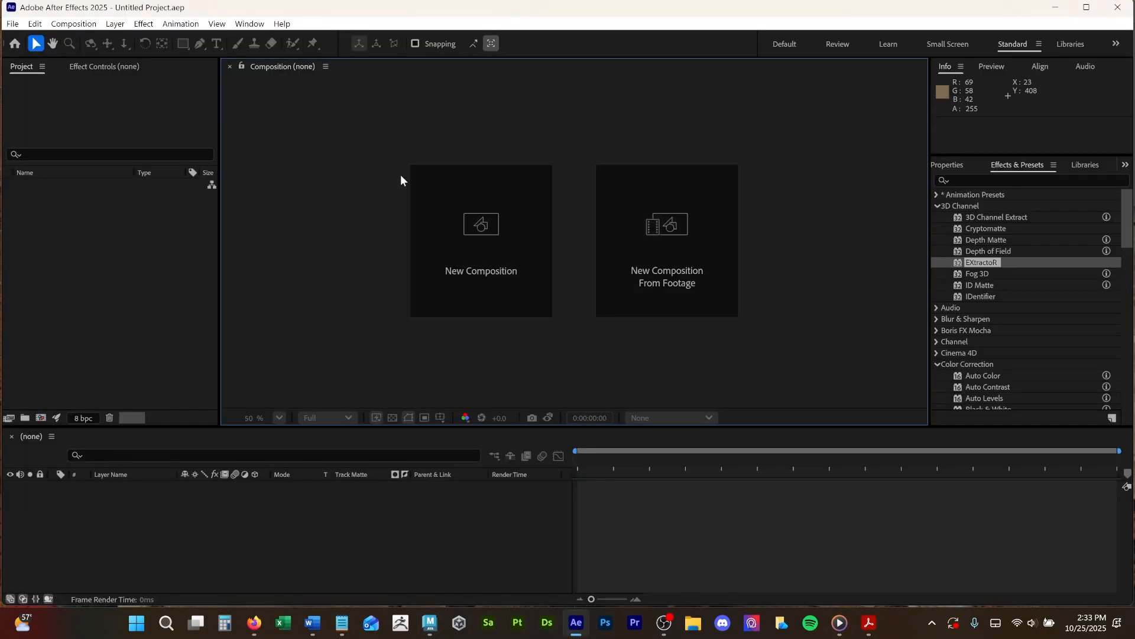
left_click(665, 246)
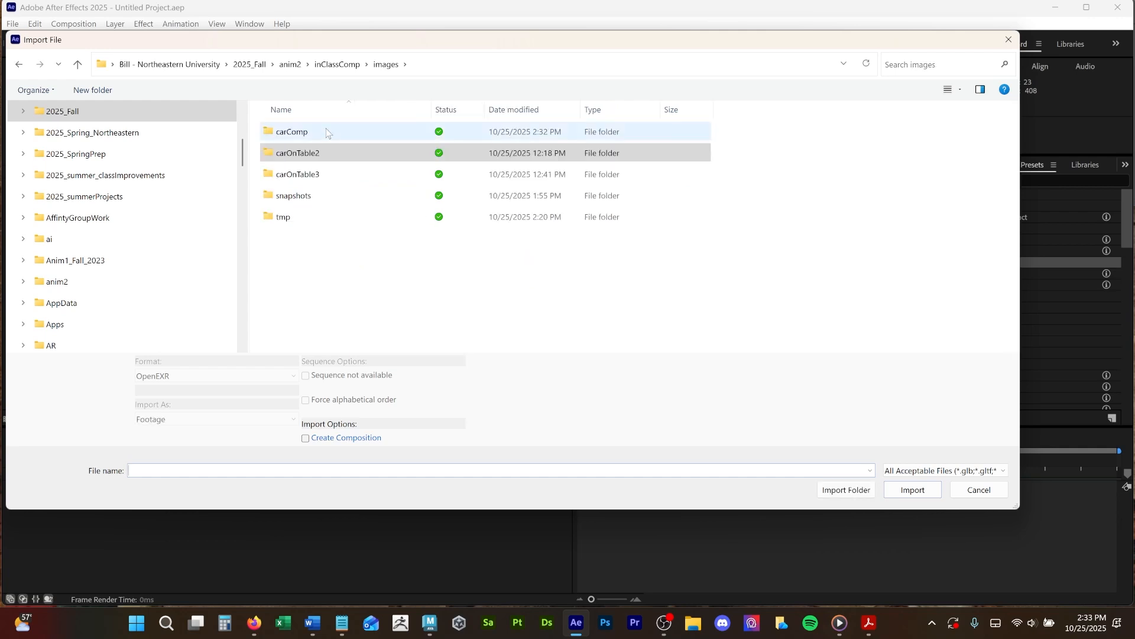
double_click(324, 131)
left_click(302, 133)
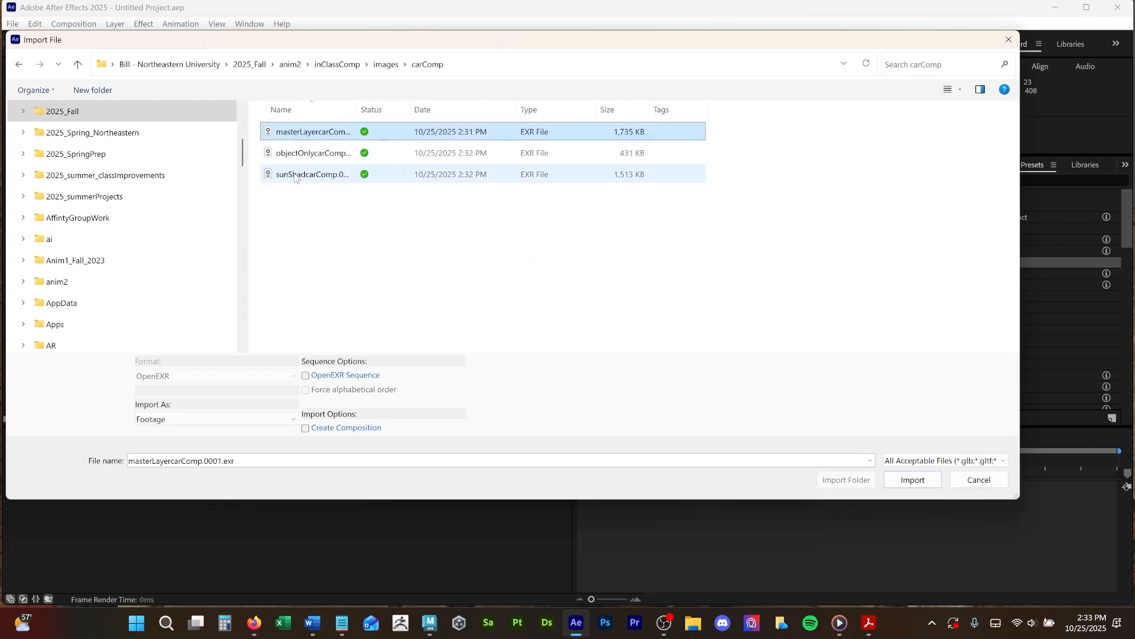
left_click(295, 173, "shift")
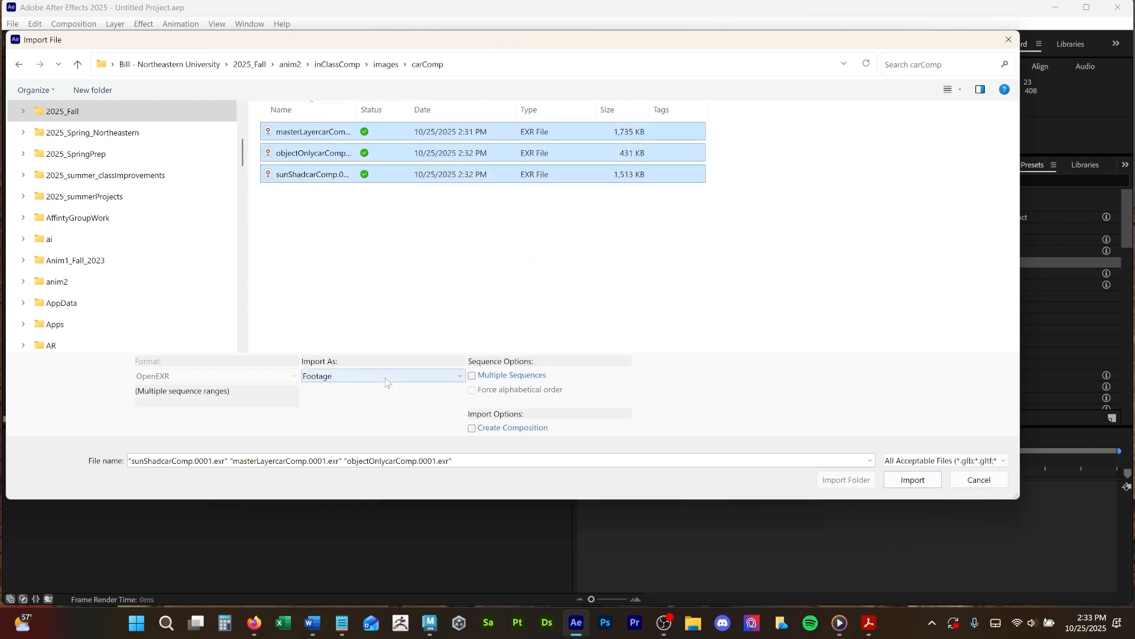
key("Return")
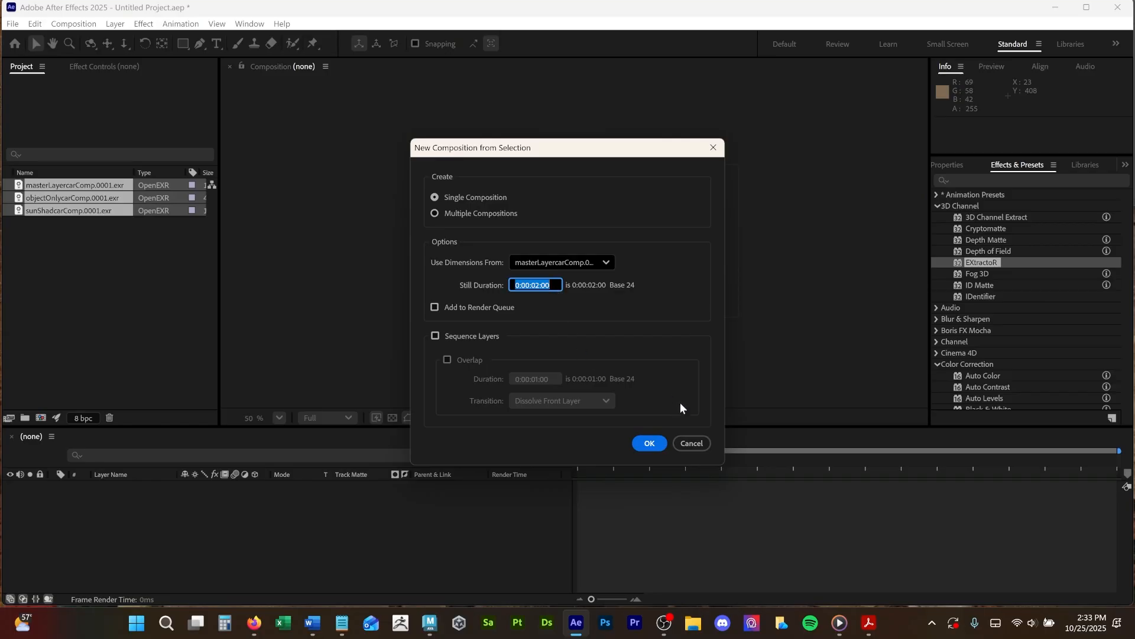
left_click(650, 444)
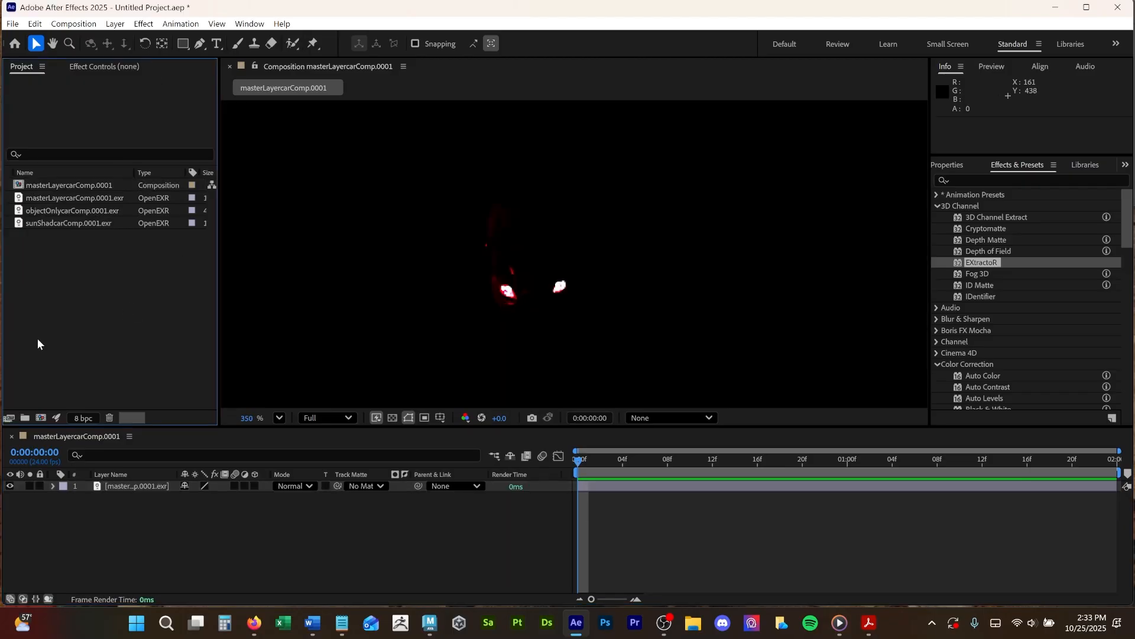
Import the photo 20251021_080615.jpg from the inClassComp project folder and place it beneath the masterLayer render in the composition.
double_click(37, 344)
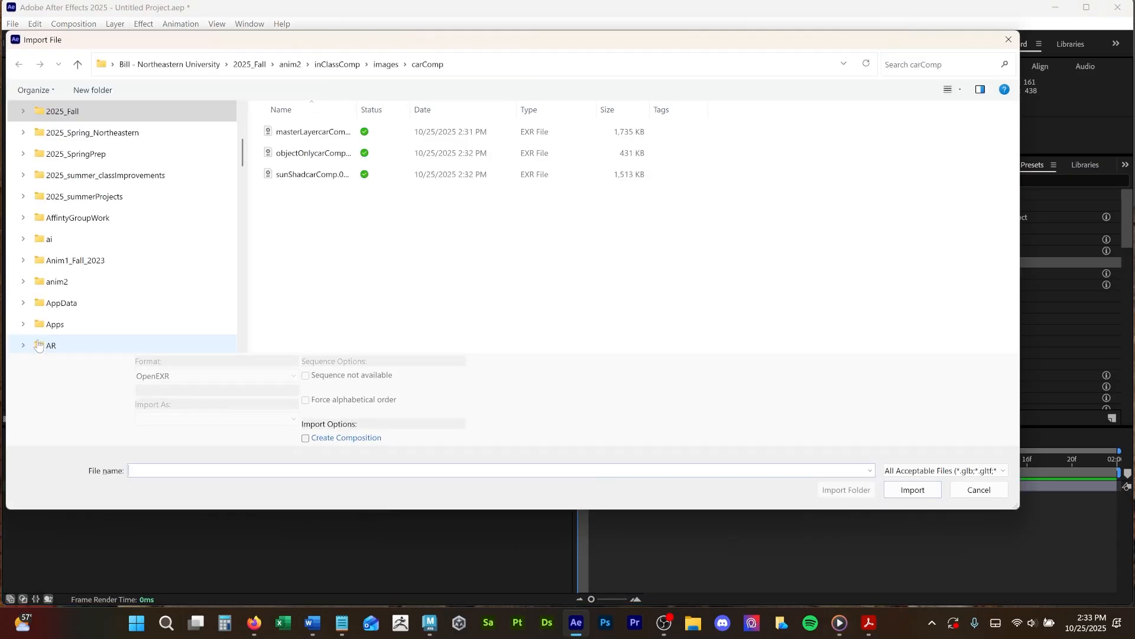
left_click(386, 64)
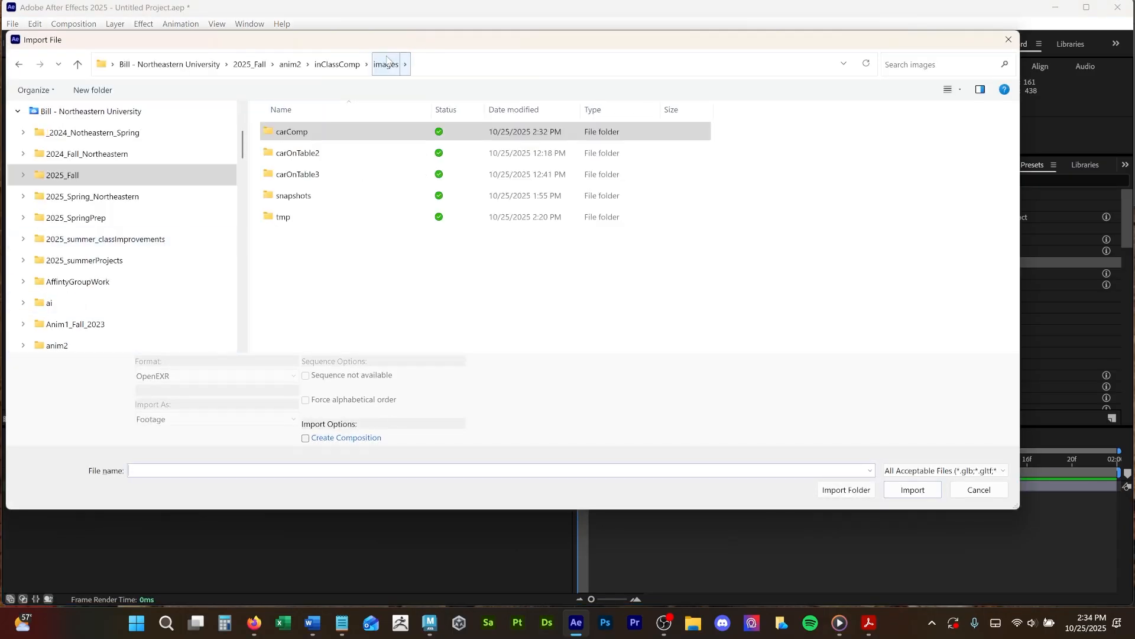
left_click(353, 65)
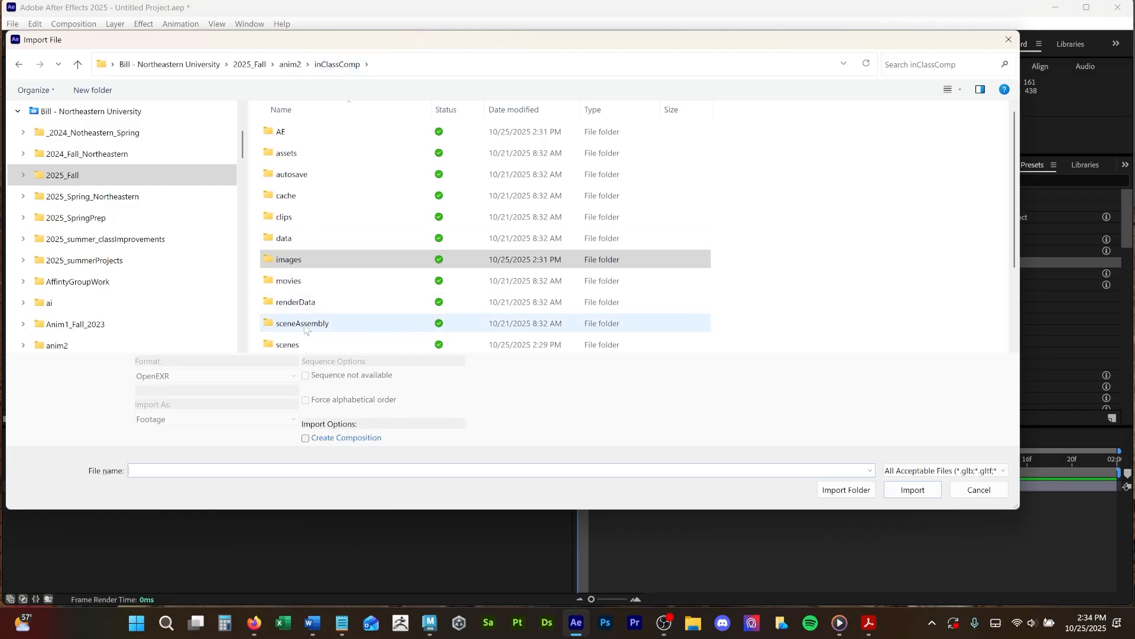
double_click(317, 303)
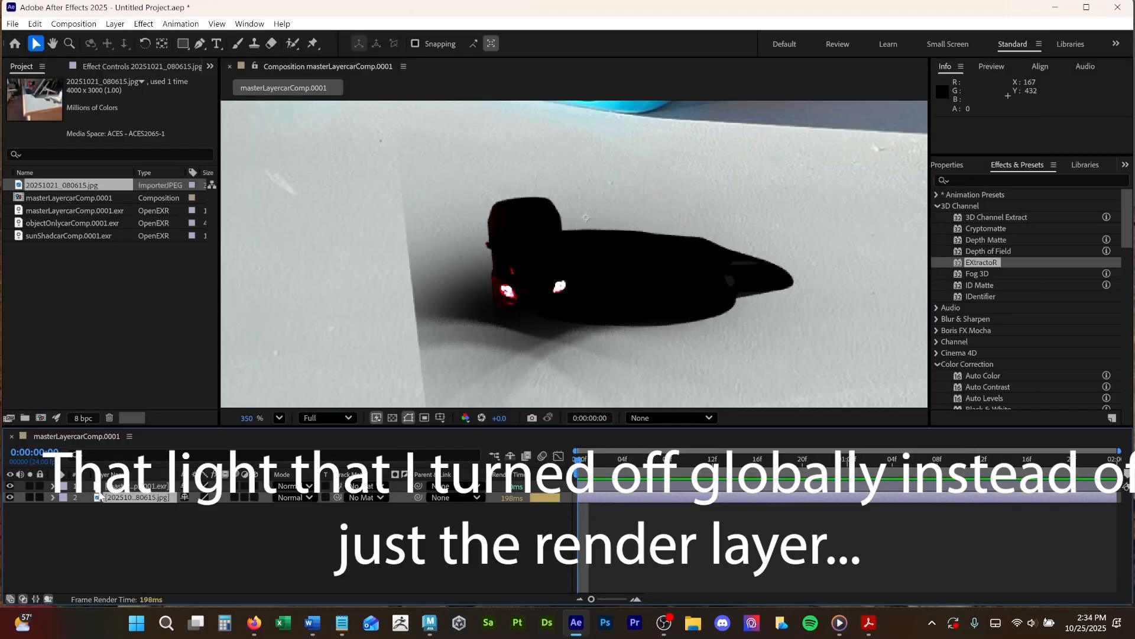
Return to Maya, create an absolute override on aiSkyDomeLight1's intensity for the sunShad layer, and lower that intensity.
left_click(1052, 16)
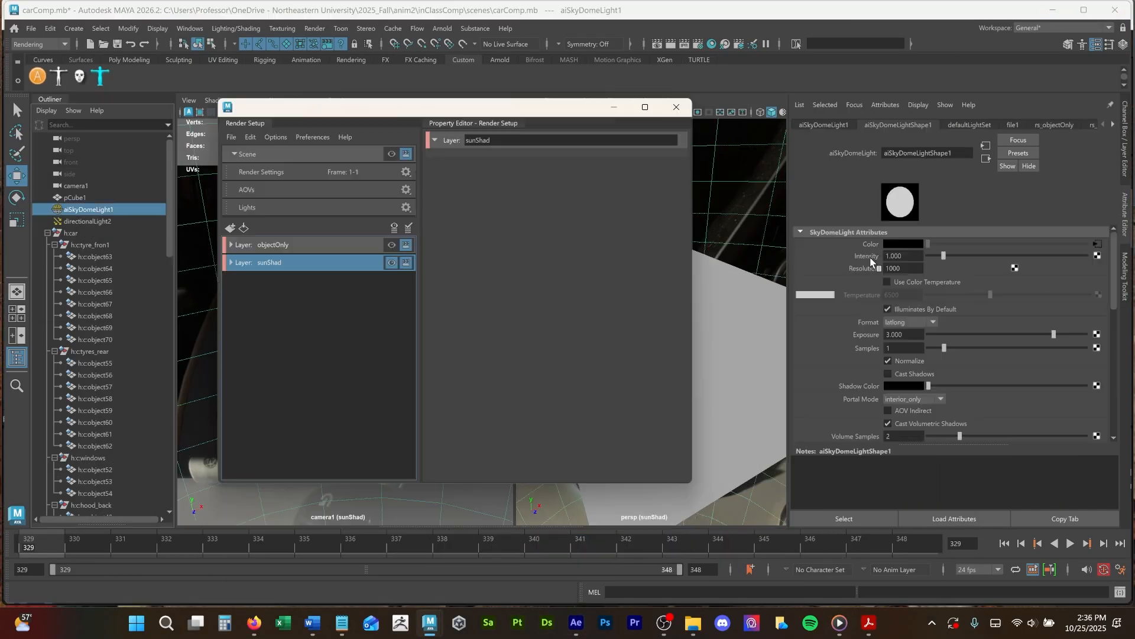
right_click(868, 256)
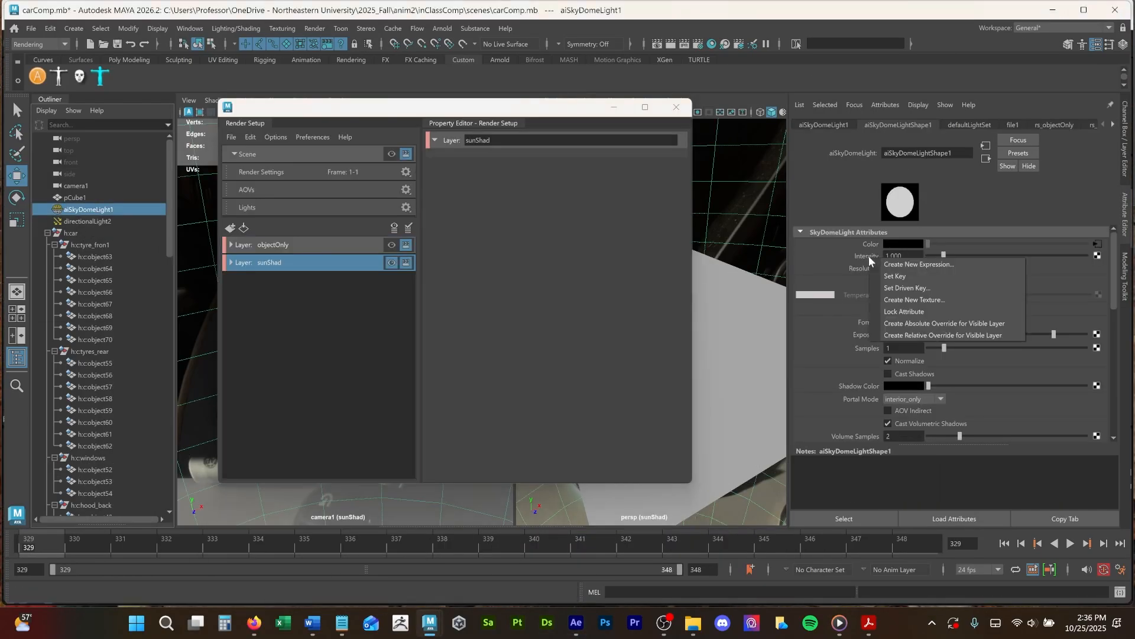
left_click(902, 325)
left_click_drag(942, 255, 896, 260)
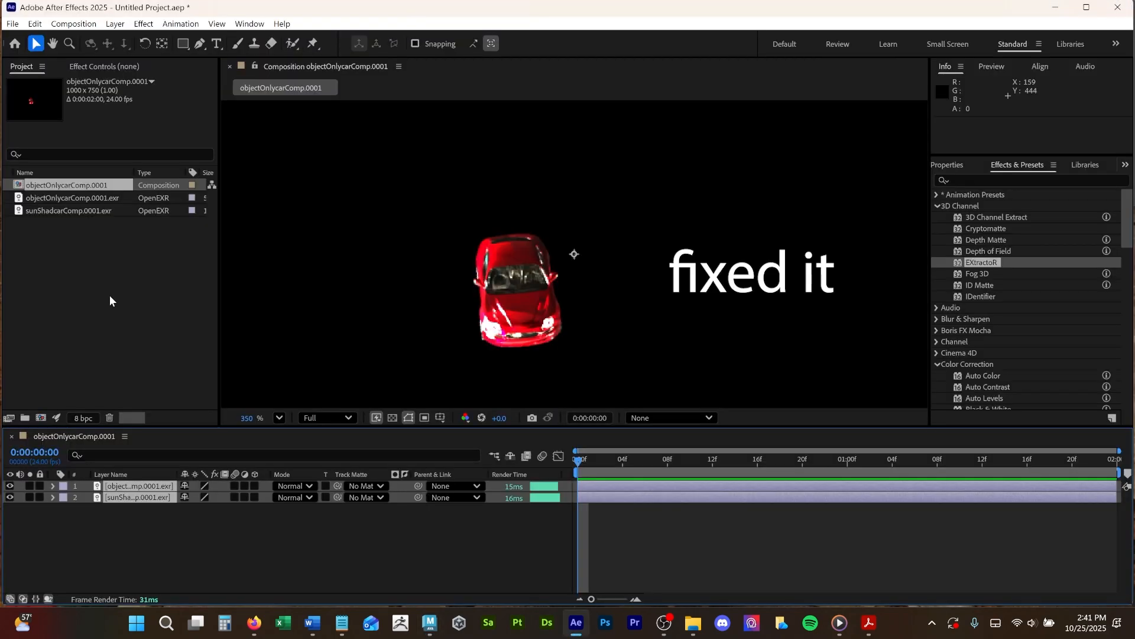
In After Effects, import 20251021_080615.jpg again and place it beneath the objectOnly and sunShad layers of the objectOnlycarComp composition.
double_click(108, 295)
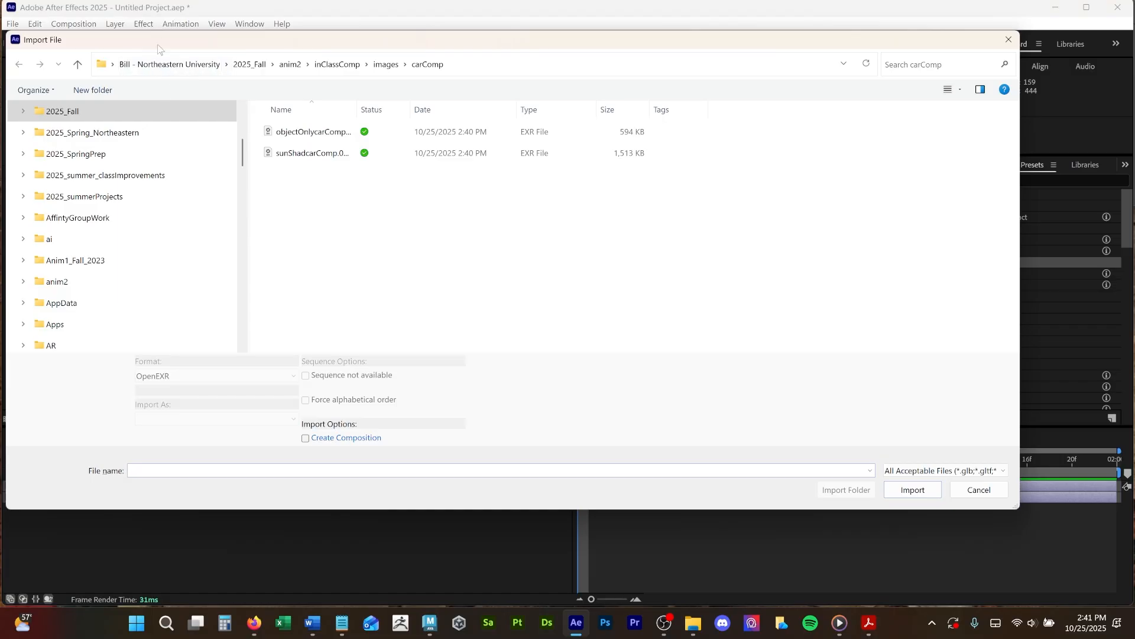
left_click(337, 64)
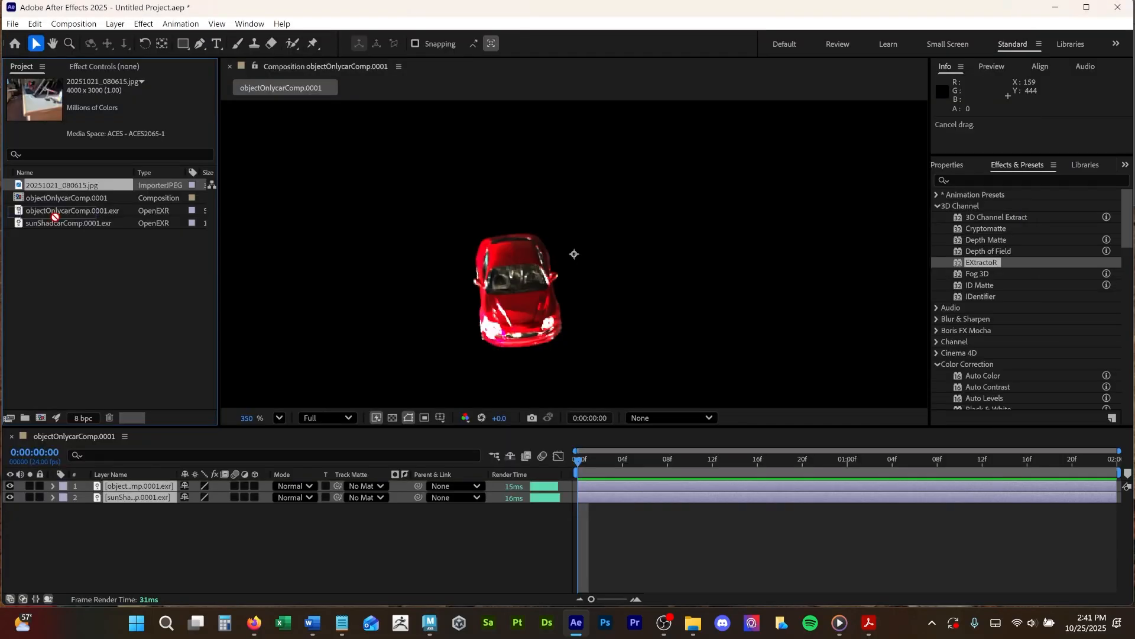
left_click_drag(59, 185, 62, 554)
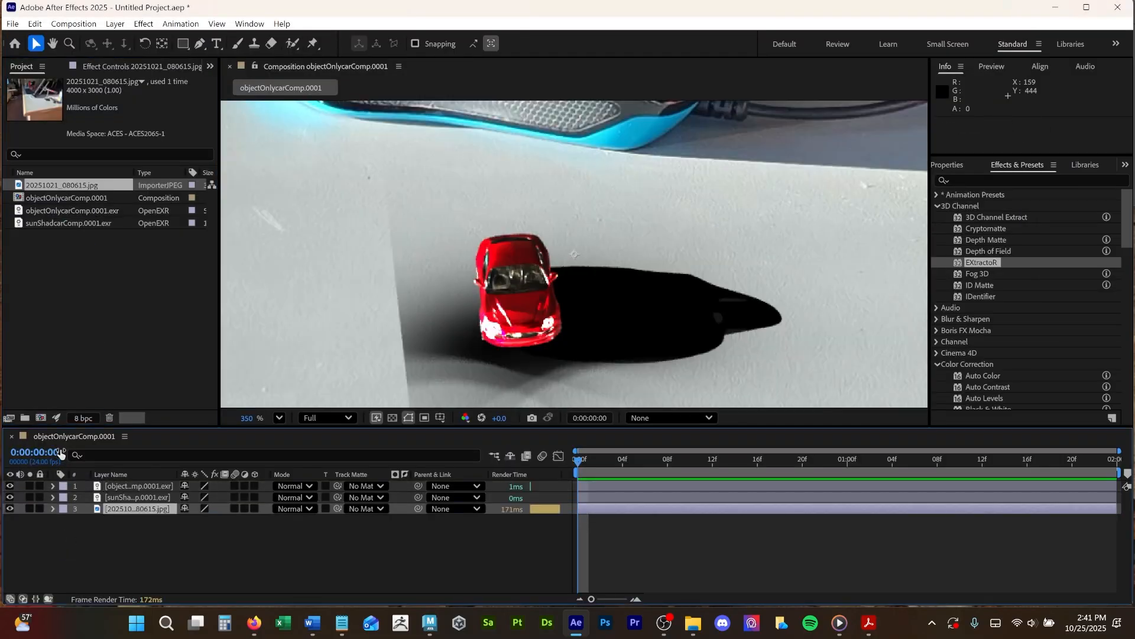
Scale the background photo layer to 25% and hide the objectOnly and sunShad layers above it.
scroll(414, 284, "down", 8)
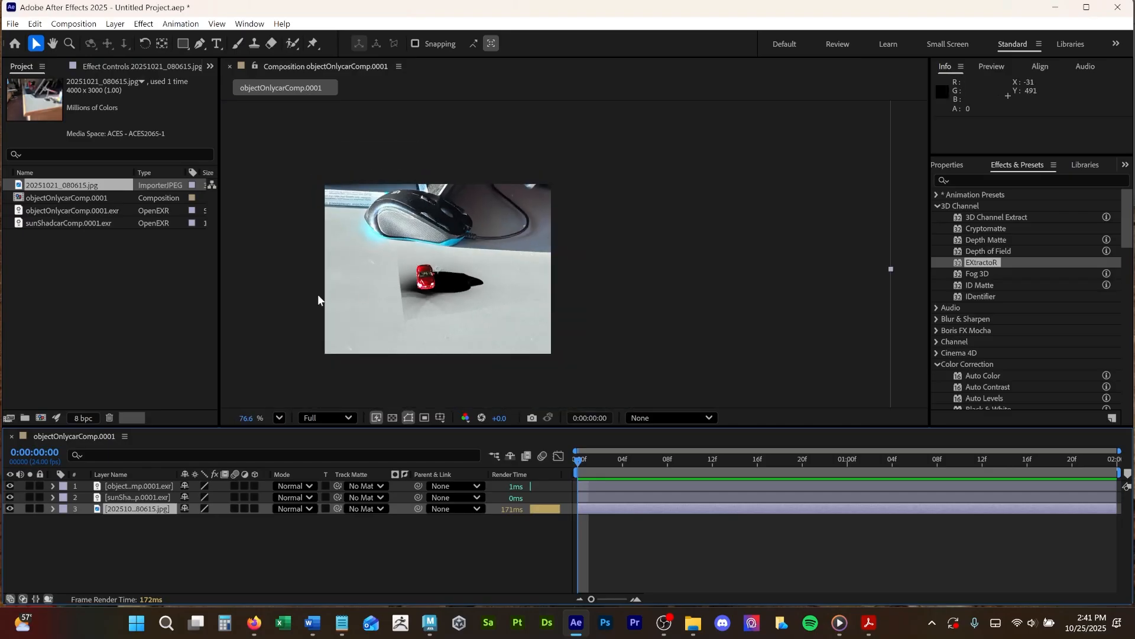
scroll(447, 309, "up", 3)
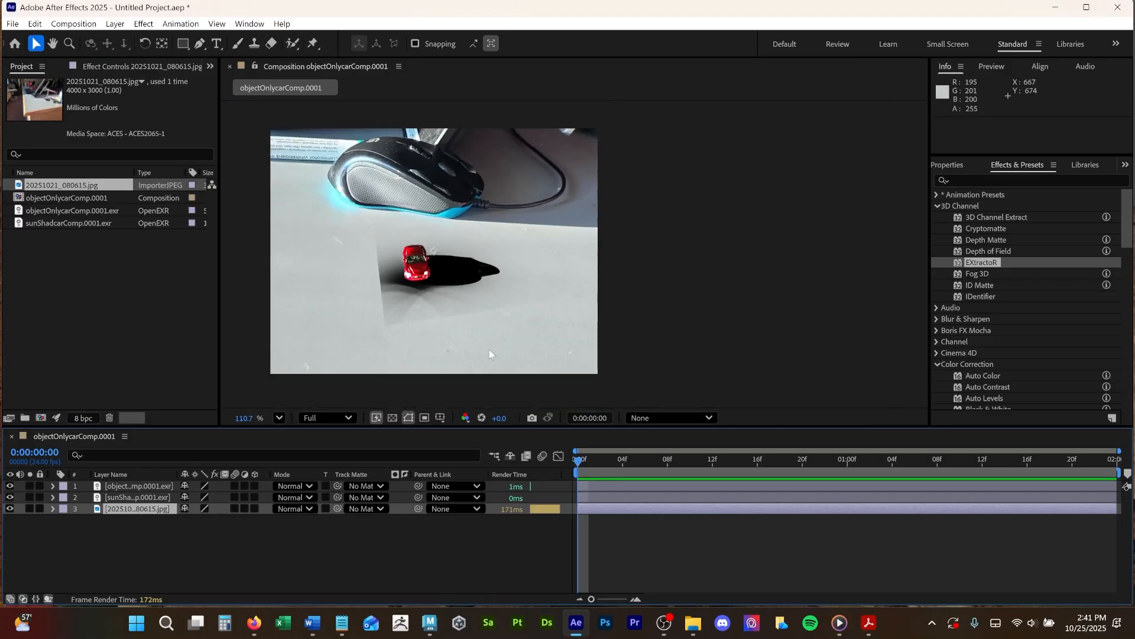
scroll(393, 305, "up", 2)
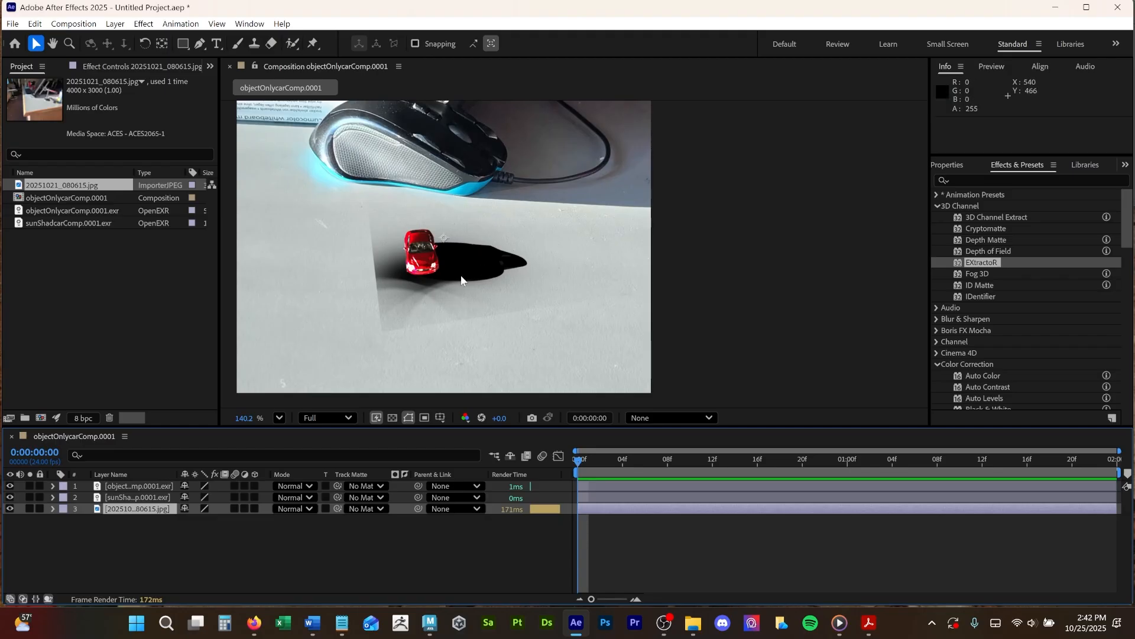
scroll(459, 323, "up", 5)
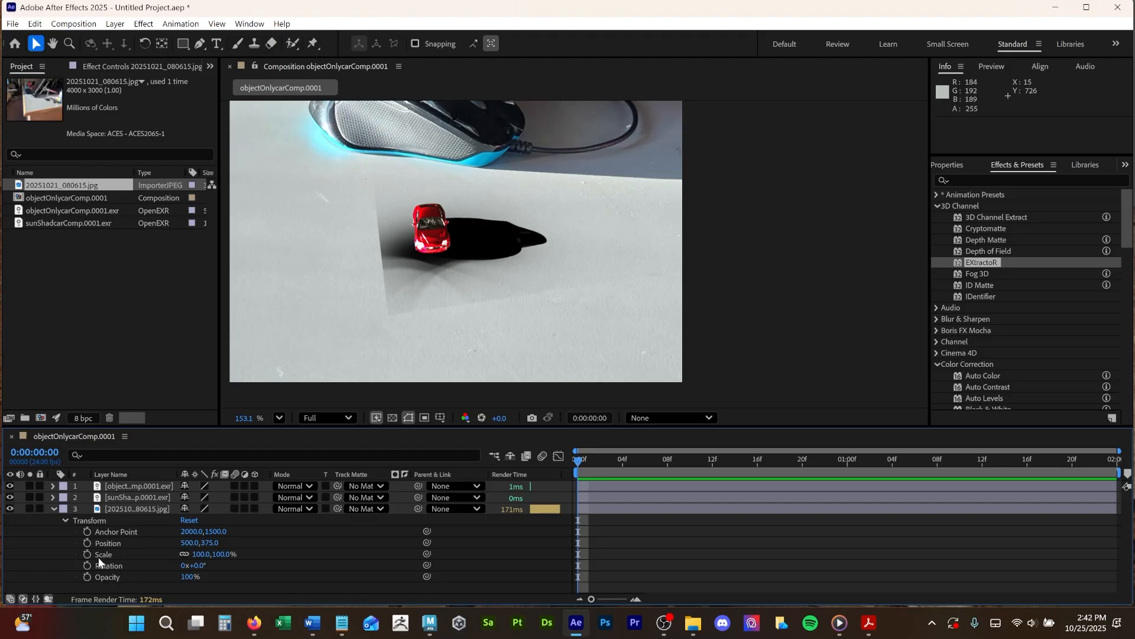
left_click(203, 555)
type("25")
key("Return")
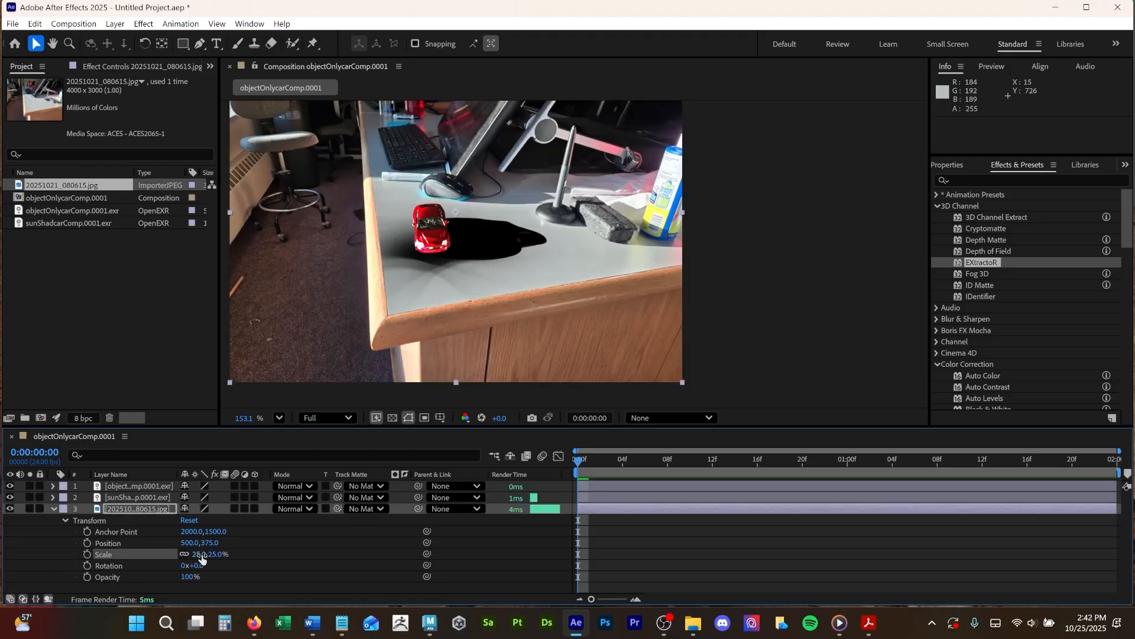
left_click(235, 486)
left_click_drag(10, 486, 10, 497)
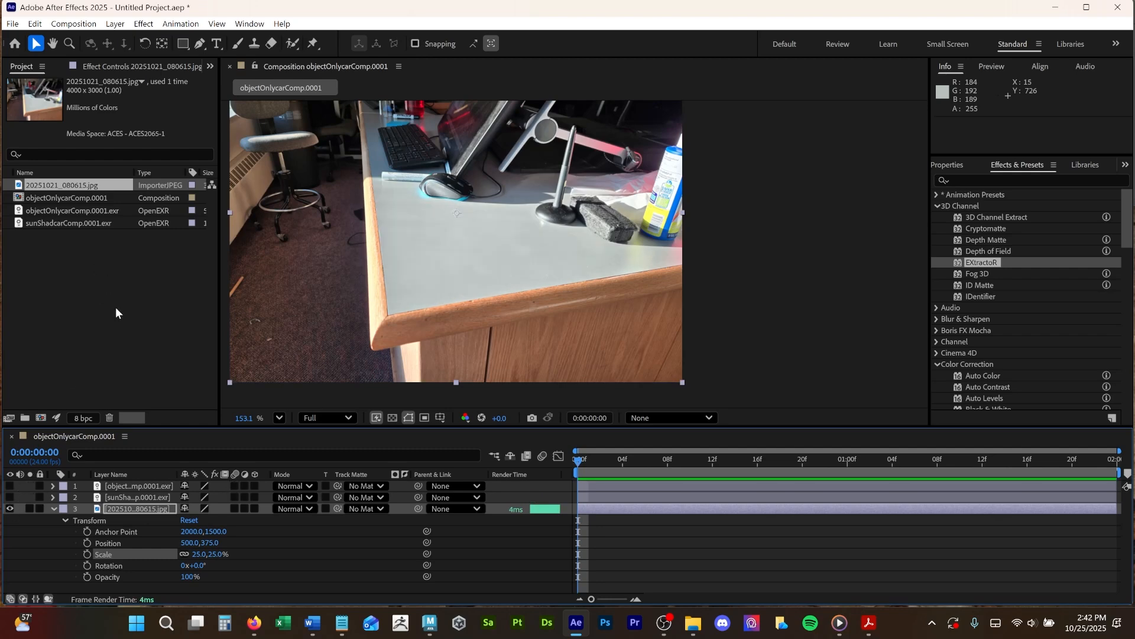
Set the project's OCIO configuration to ACES 1.3 CG v1.0 in the color settings, keeping the OCIO color managed engine.
left_click(12, 23)
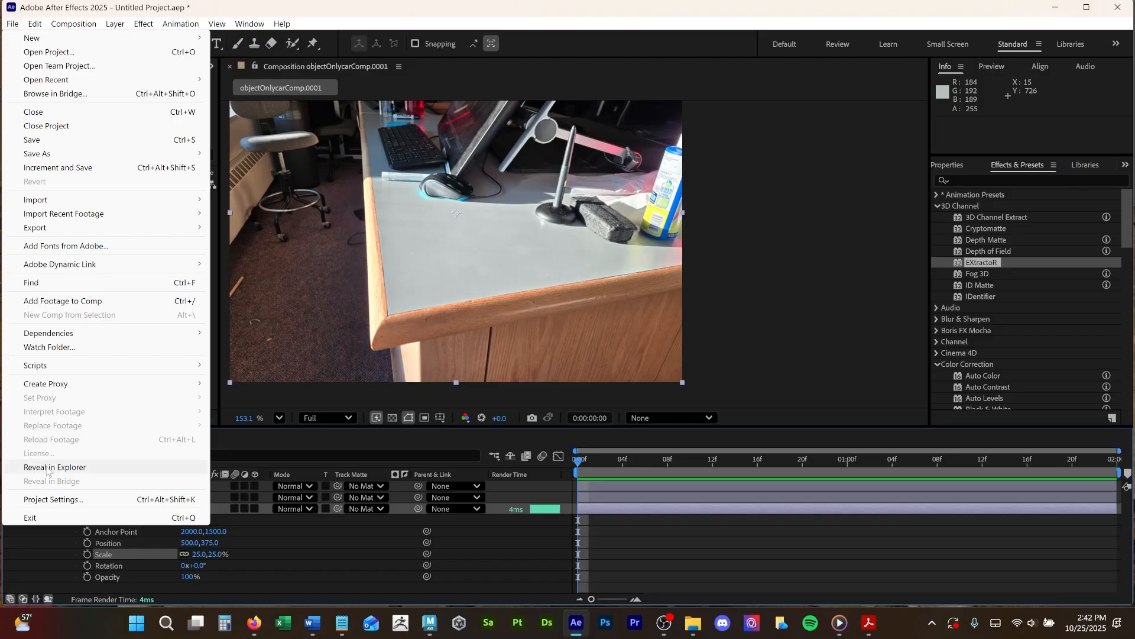
left_click(55, 499)
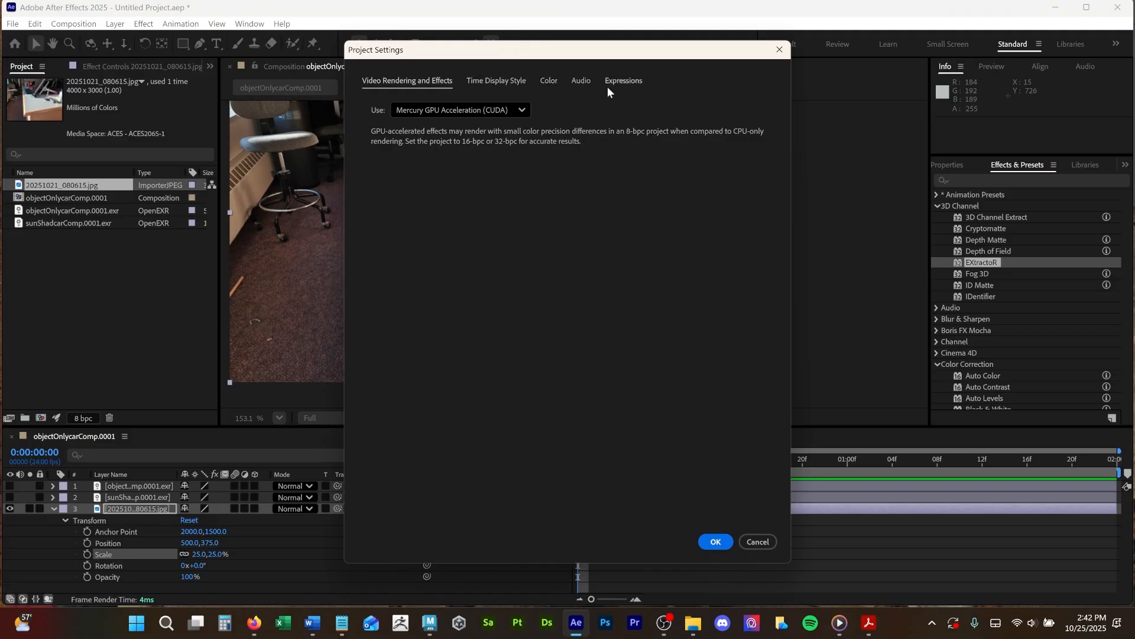
left_click(550, 83)
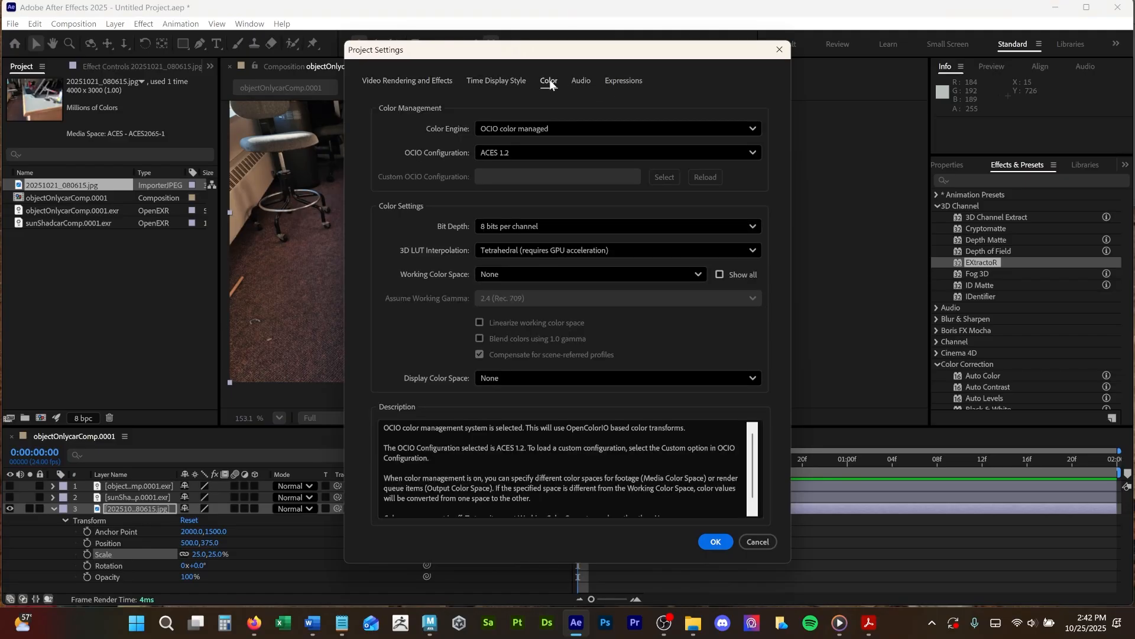
left_click(500, 129)
left_click(501, 129)
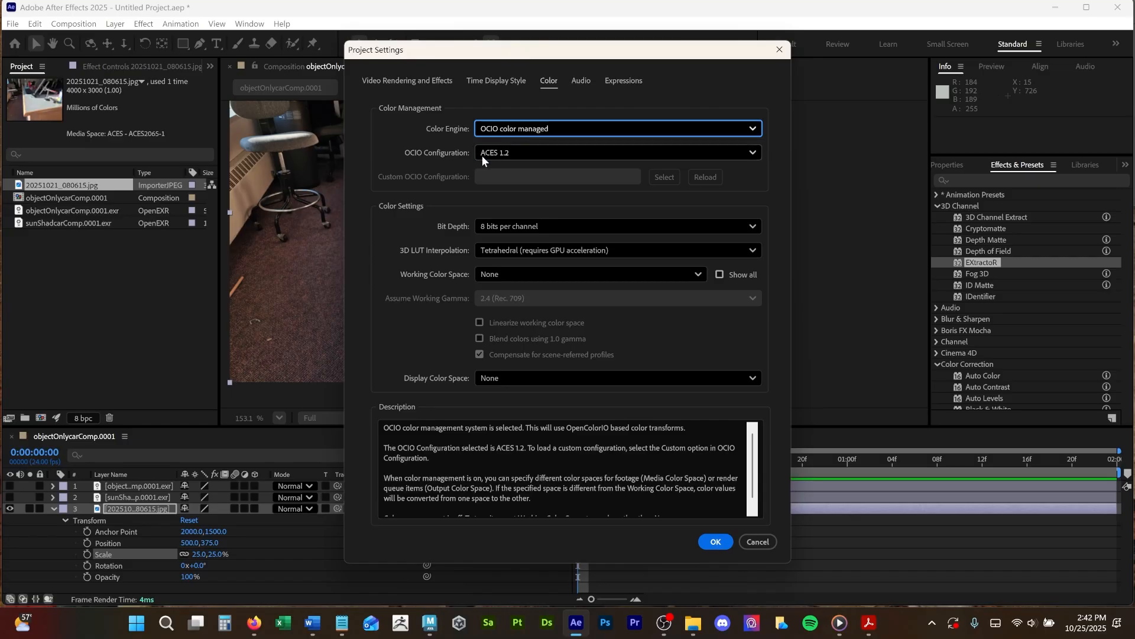
left_click(566, 149)
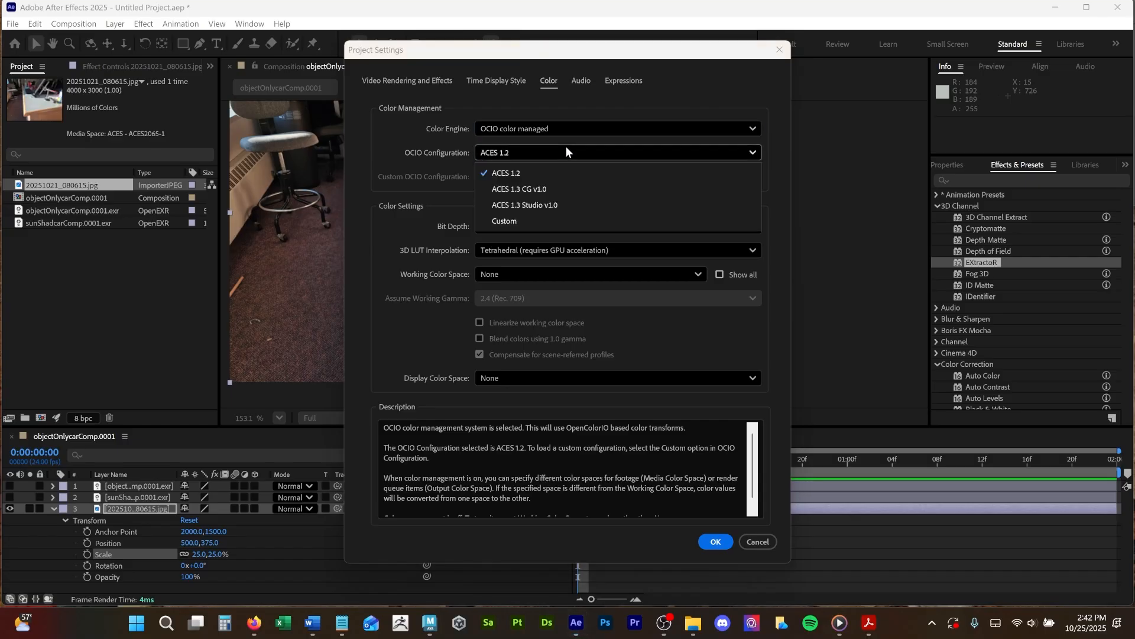
left_click(544, 190)
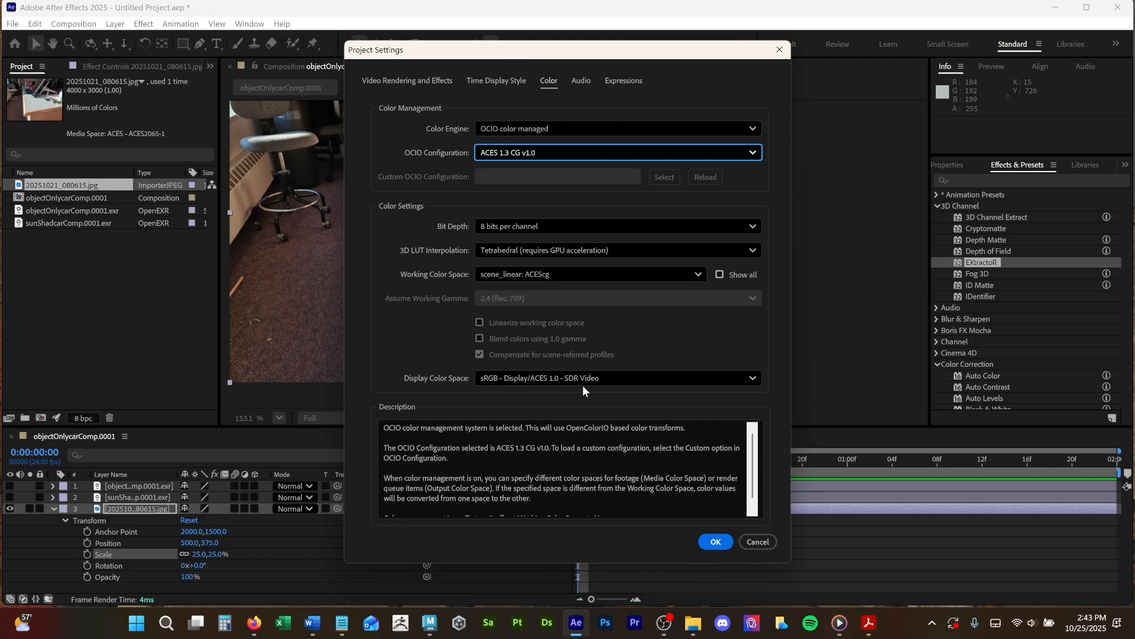
left_click(712, 541)
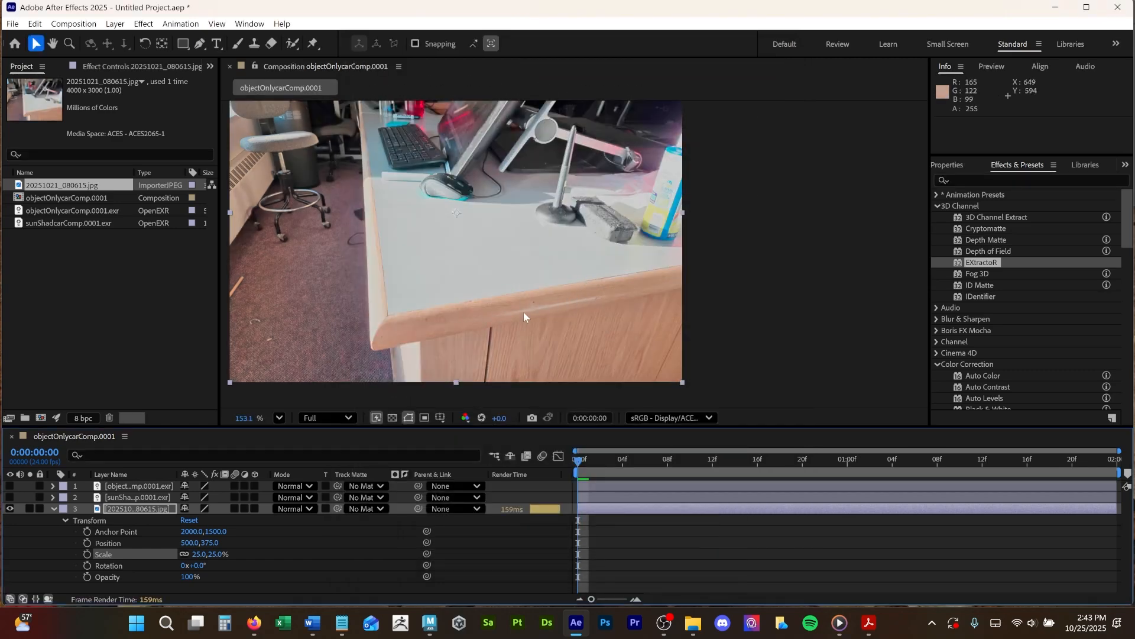
Interpret the 20251021_080615.jpg footage with its media color space overridden to sRGB - Display/ACES 1.0 - SDR Video.
left_click(61, 282)
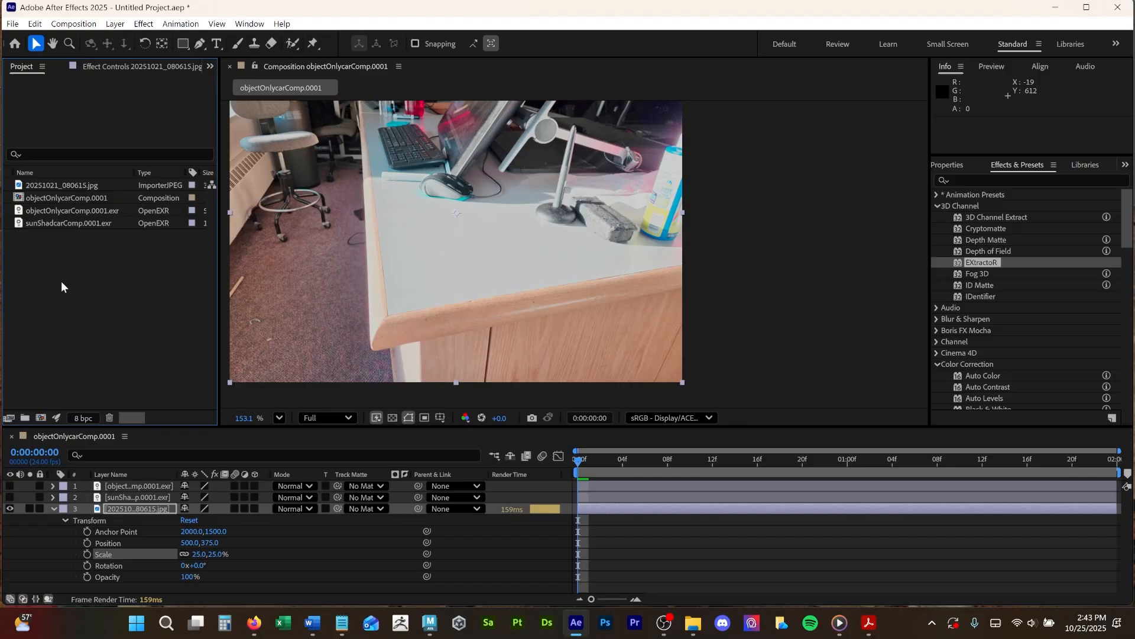
left_click(38, 224)
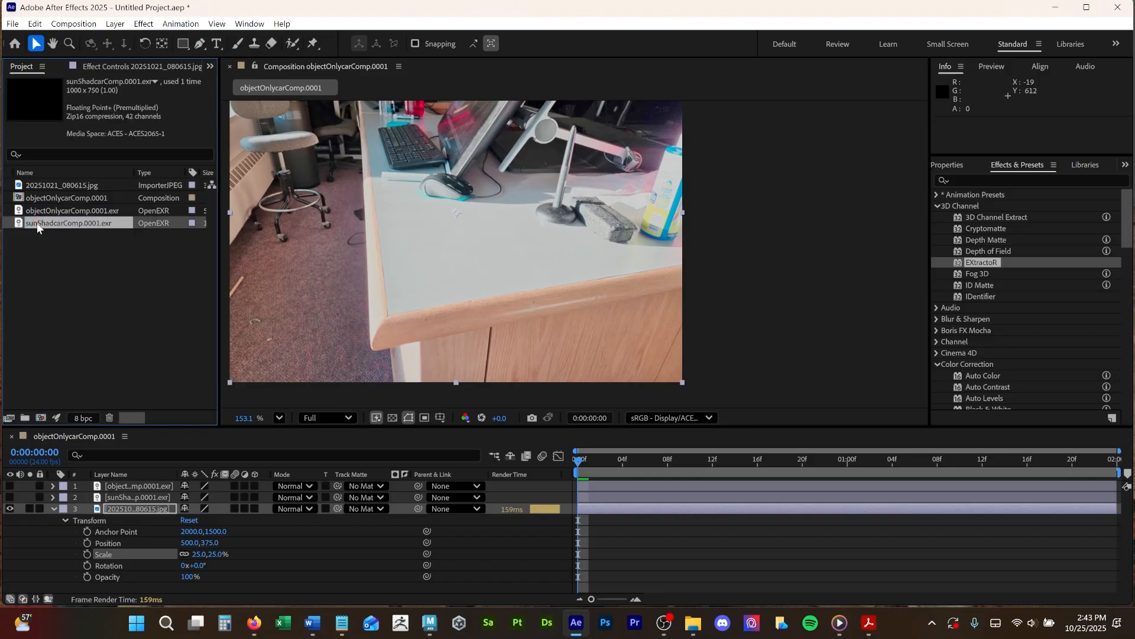
right_click(44, 185)
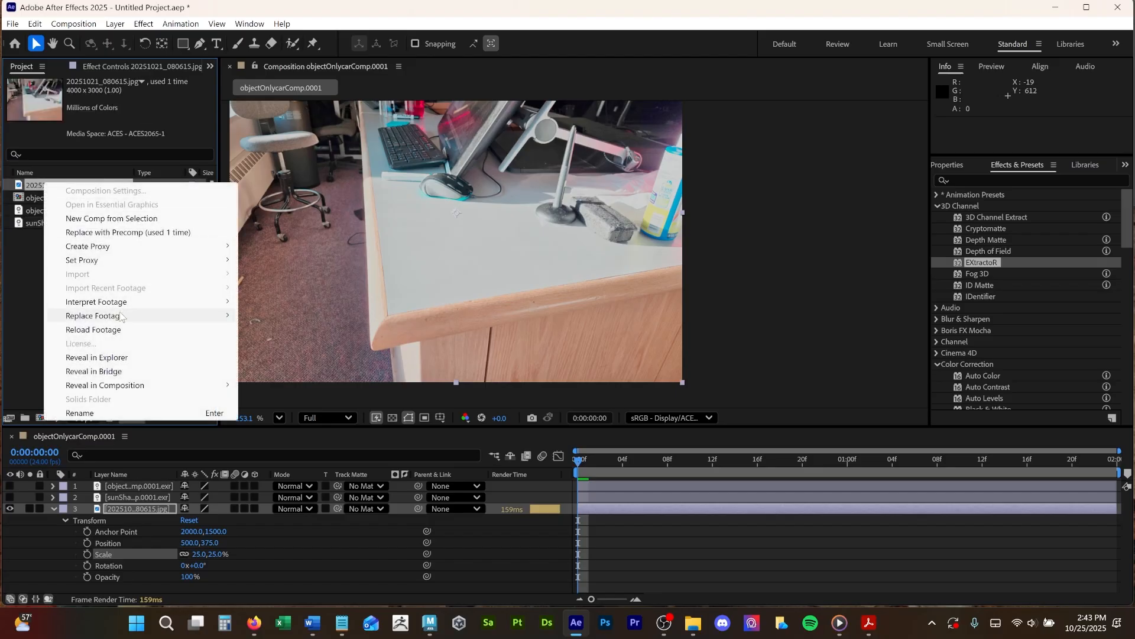
mouse_move(118, 302)
left_click(279, 301)
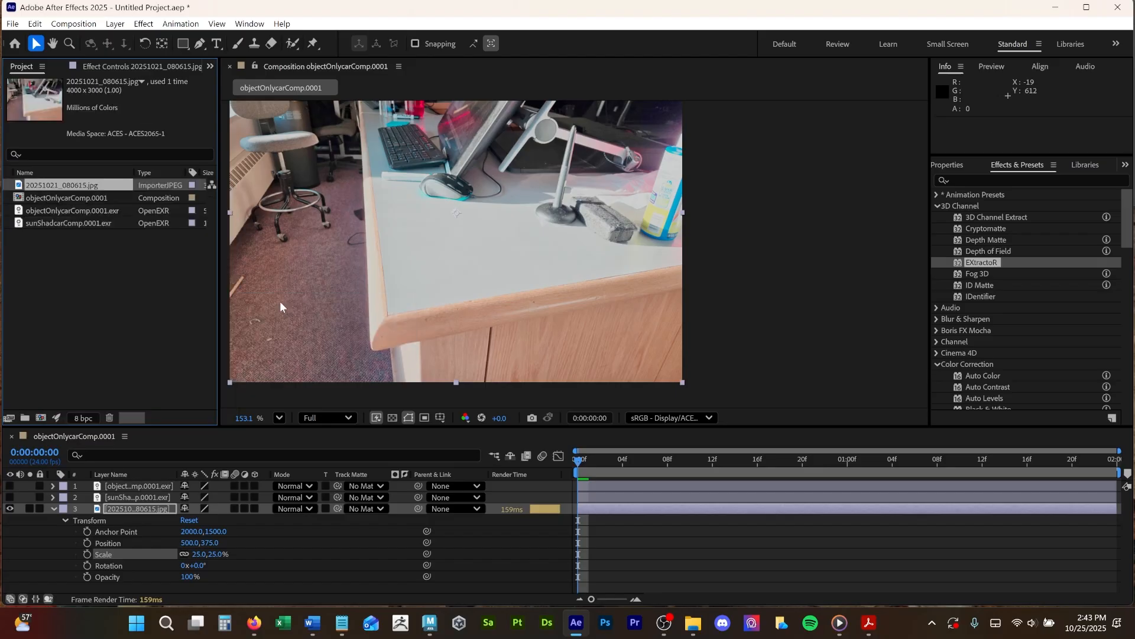
left_click(446, 57)
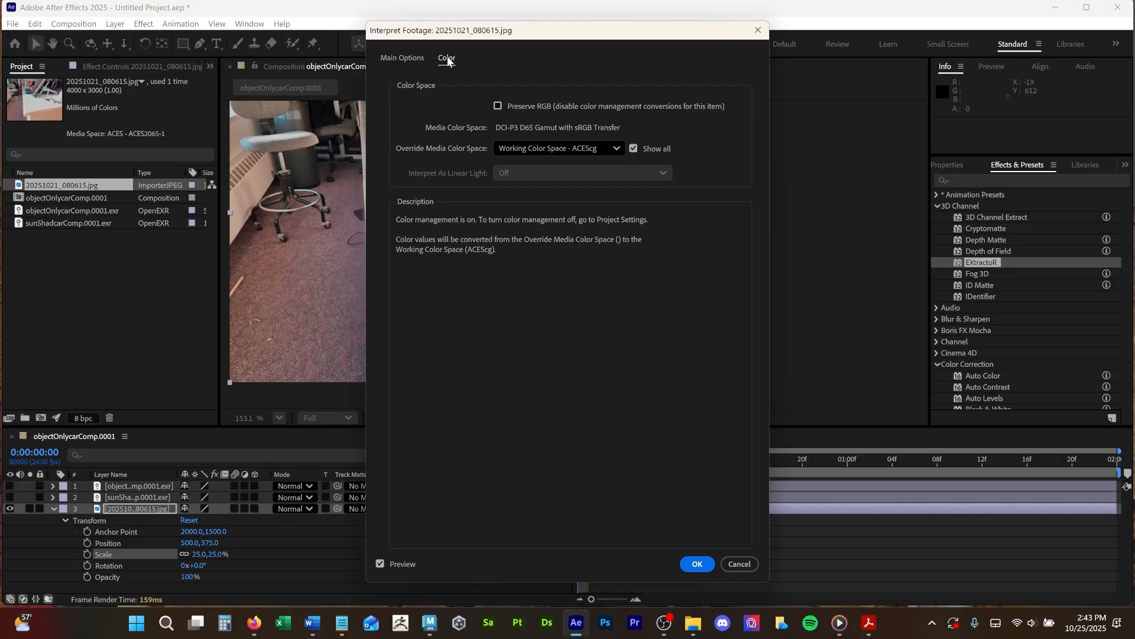
left_click(588, 149)
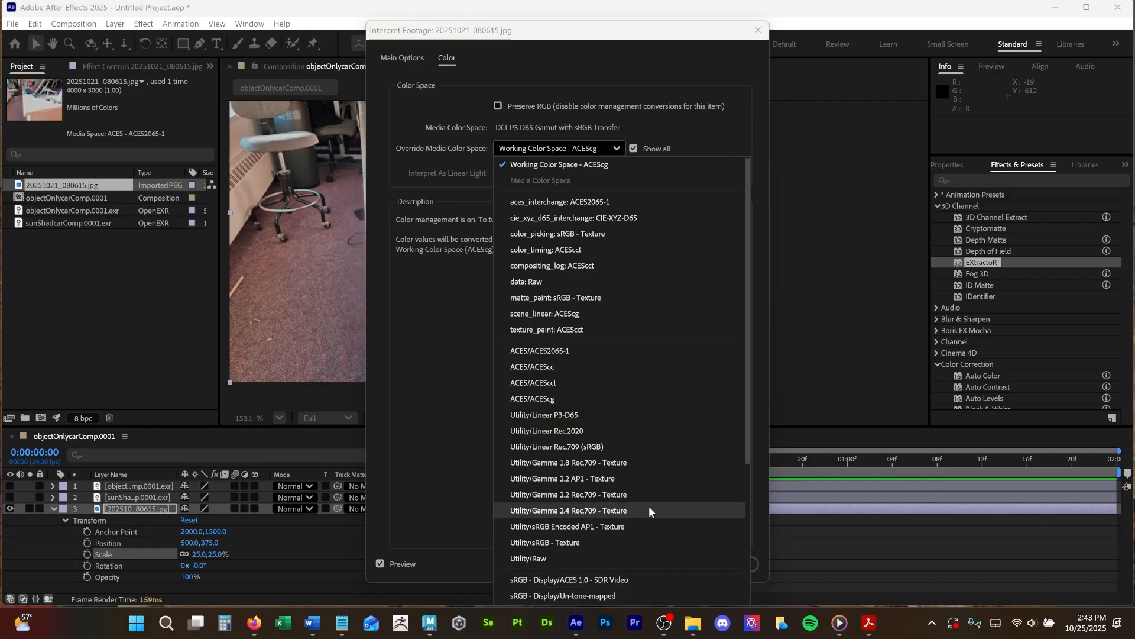
scroll(645, 506, "down", 1)
left_click(623, 515)
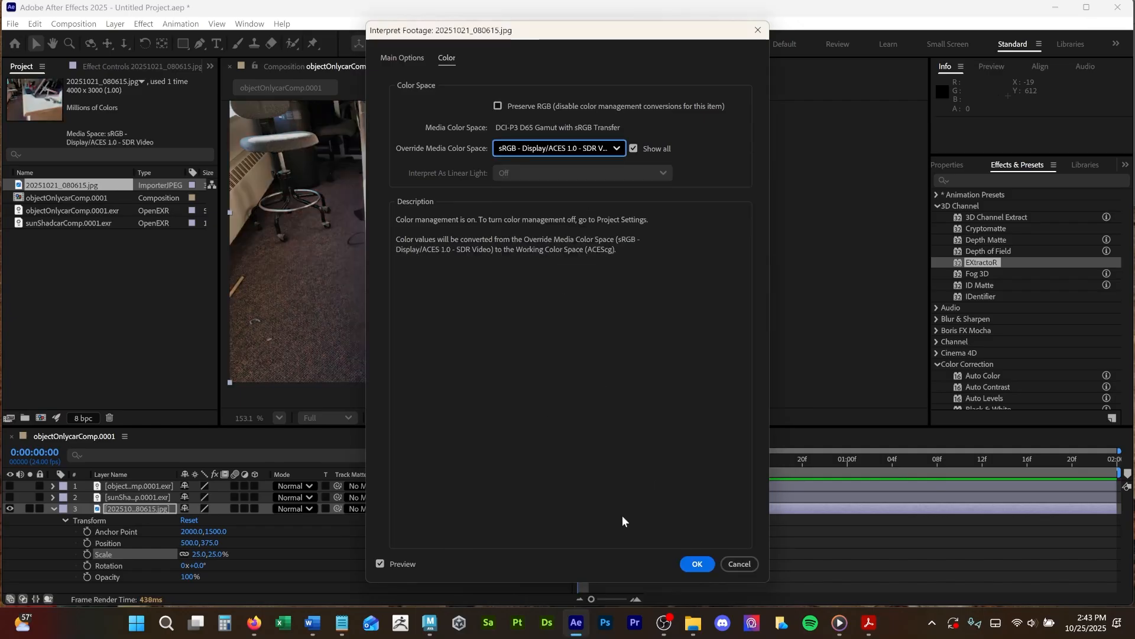
left_click_drag(468, 35, 384, 12)
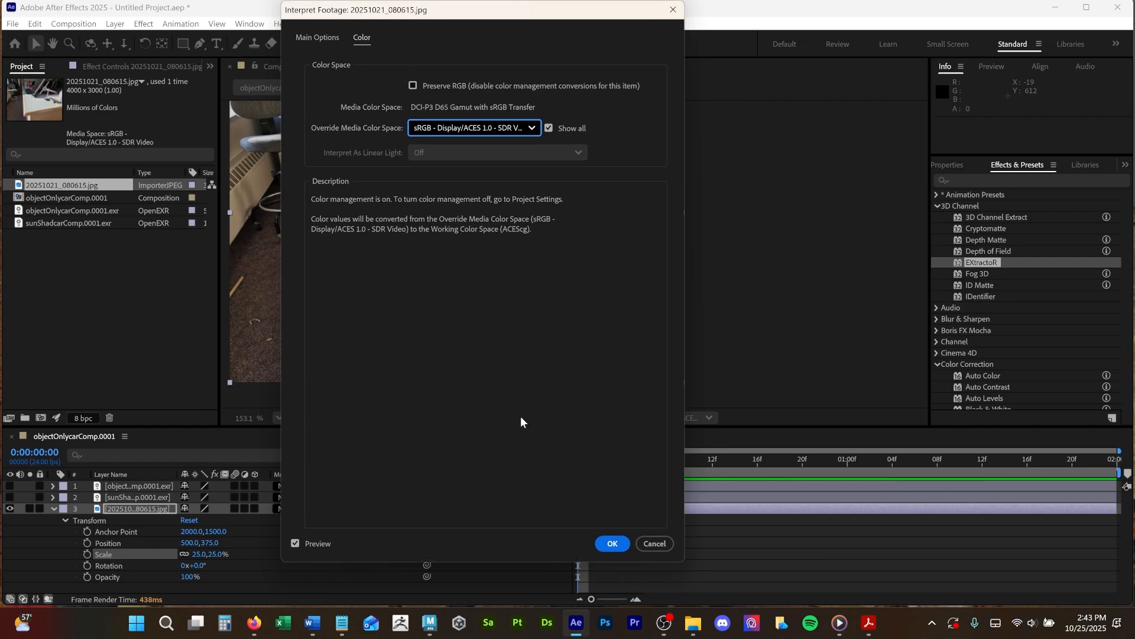
left_click(607, 542)
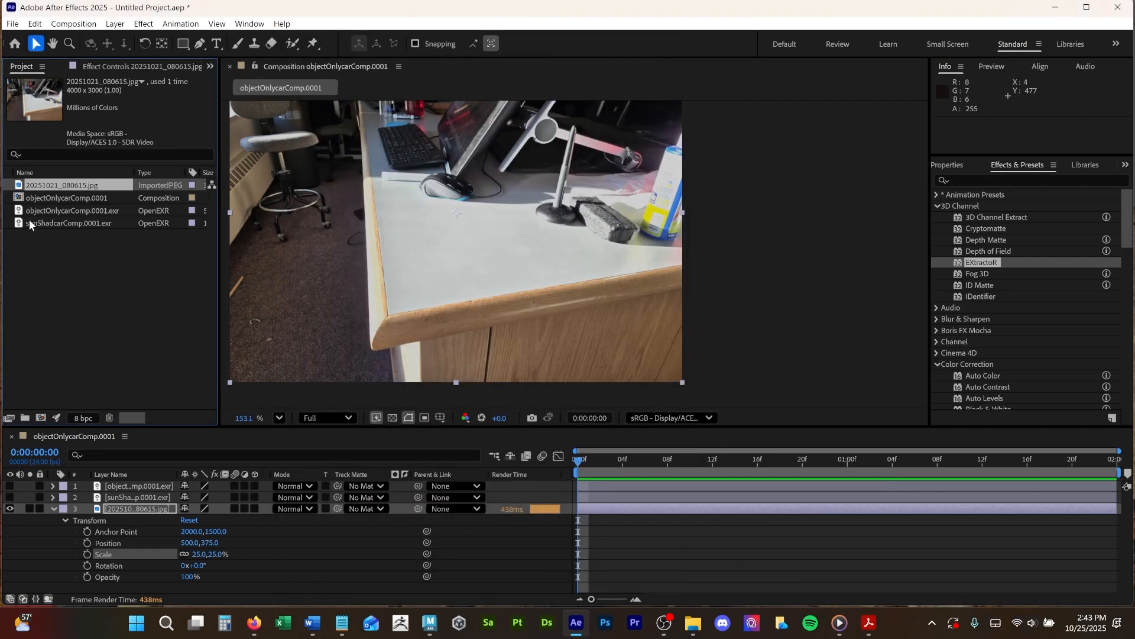
Override the media color space of the objectOnlycarComp.0001.exr footage to ACES/ACEScg.
right_click(49, 210)
mouse_move(100, 333)
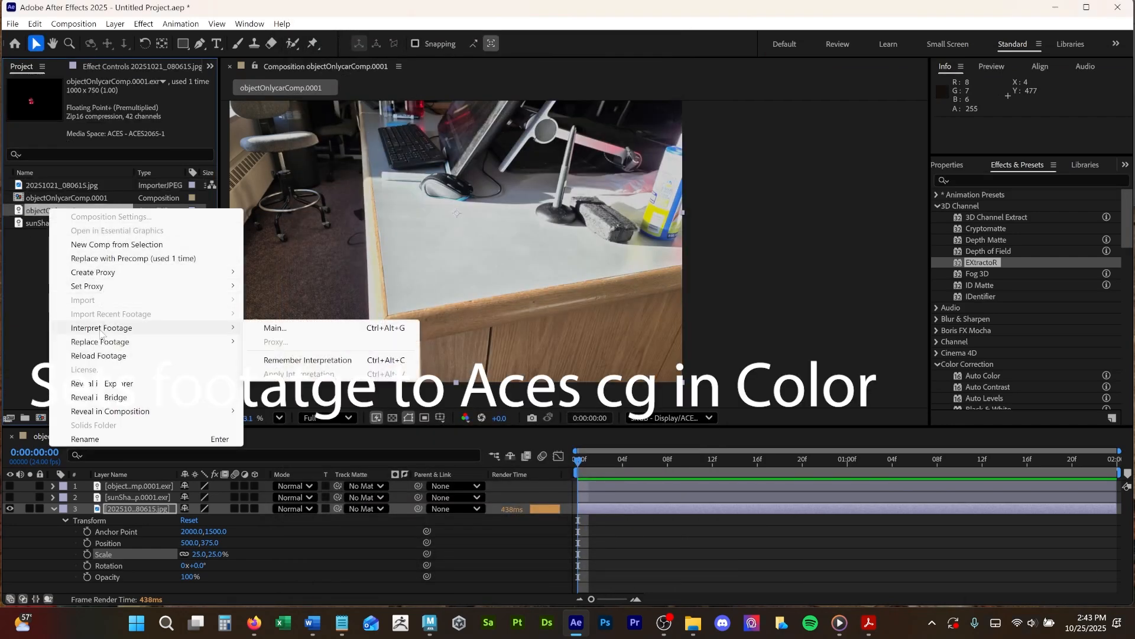
left_click(275, 327)
left_click(446, 57)
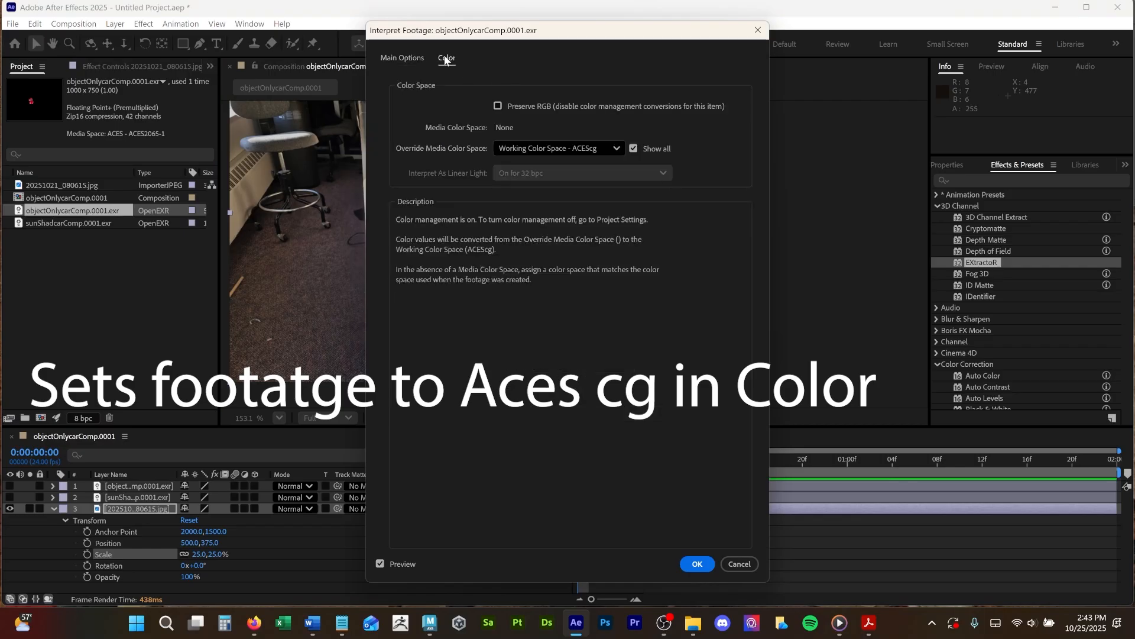
left_click(645, 148)
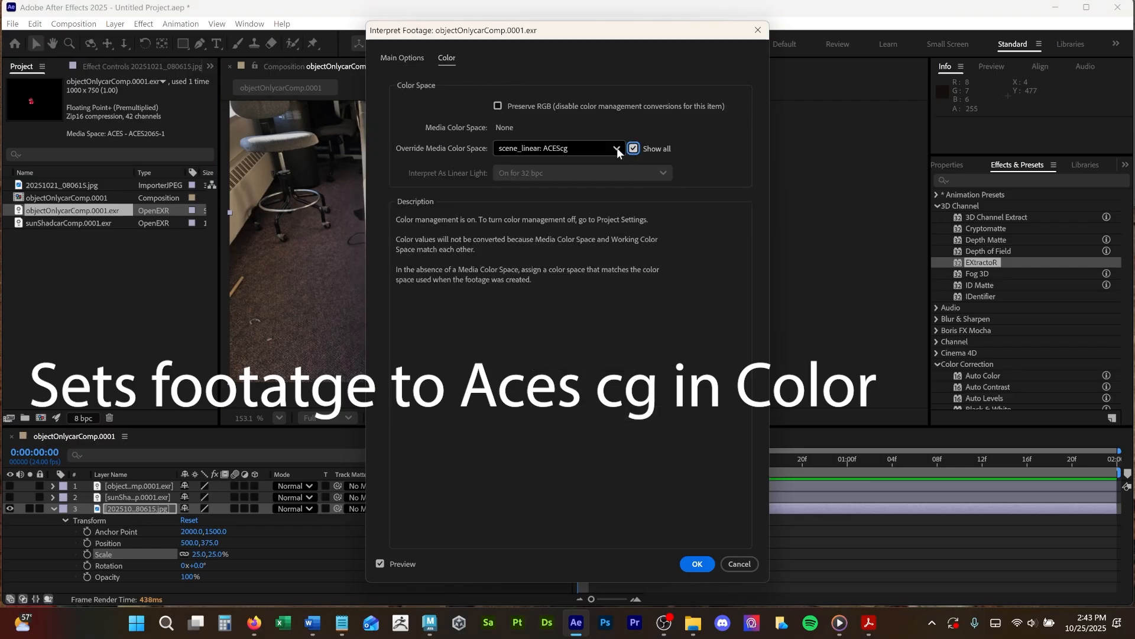
left_click(618, 149)
left_click(556, 250)
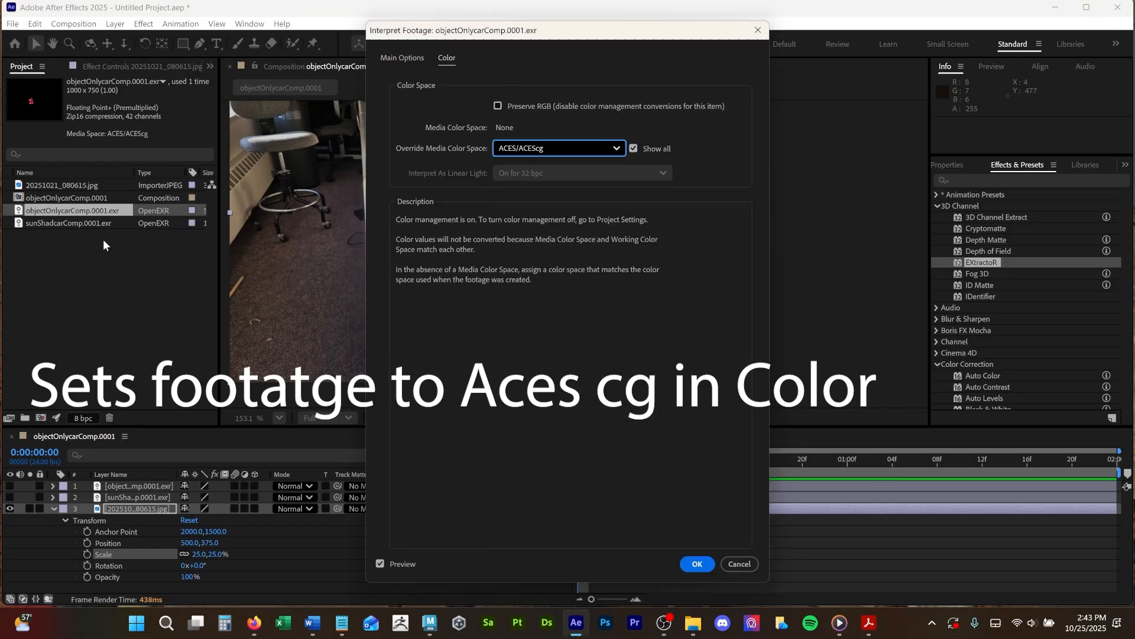
left_click(697, 563)
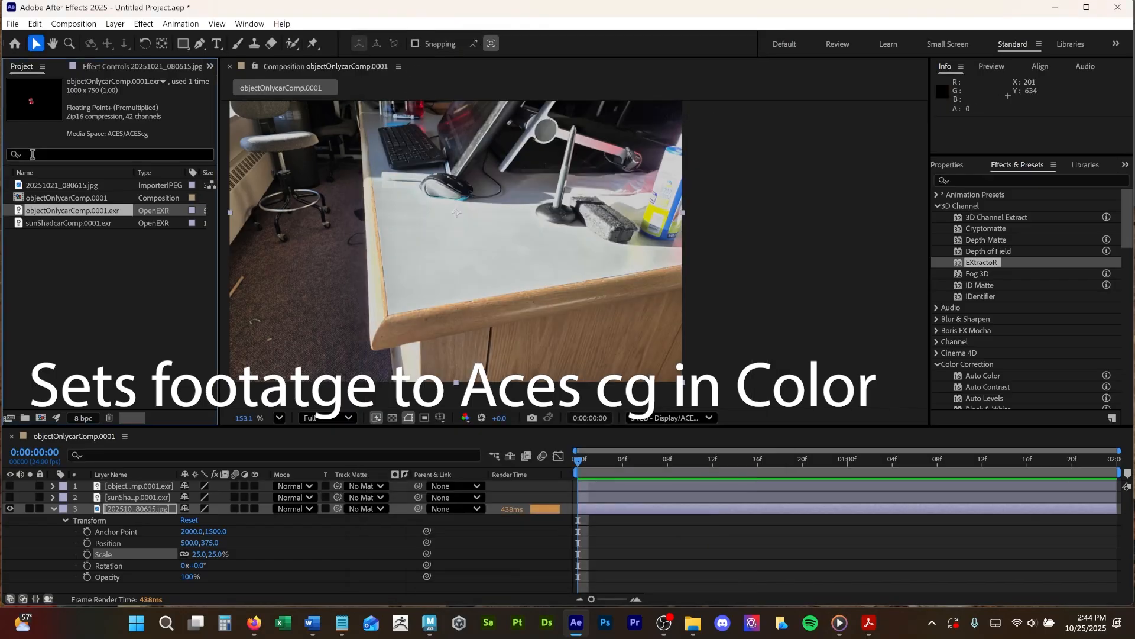
Override the media color space of the sunShadcarComp.0001.exr footage to ACES/ACEScg.
left_click(83, 228)
right_click(83, 228)
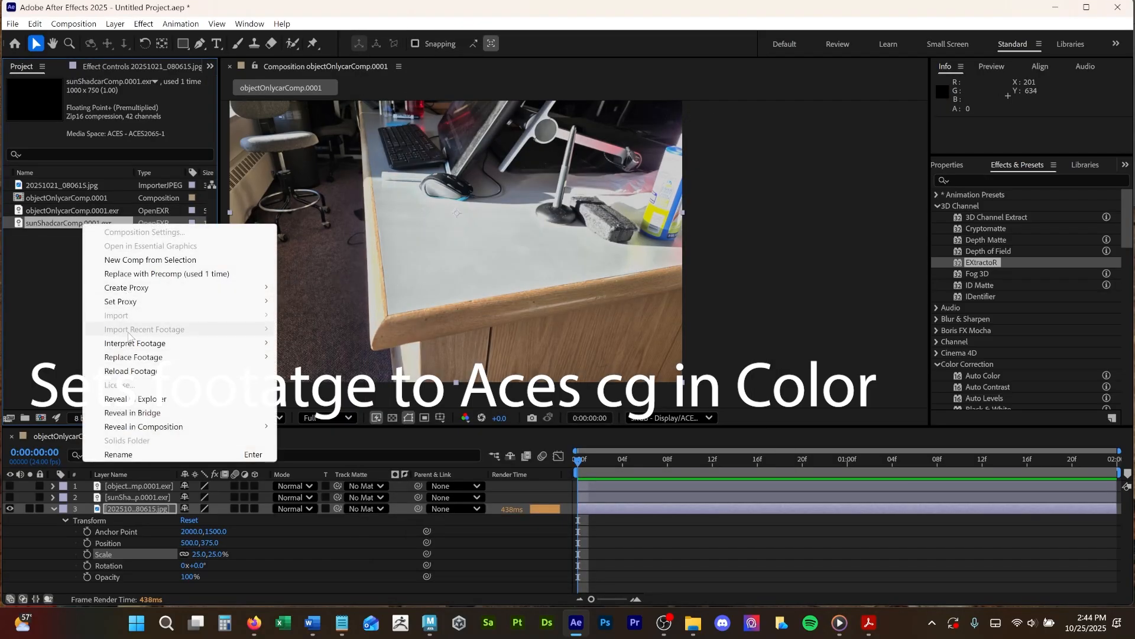
mouse_move(163, 345)
left_click(307, 344)
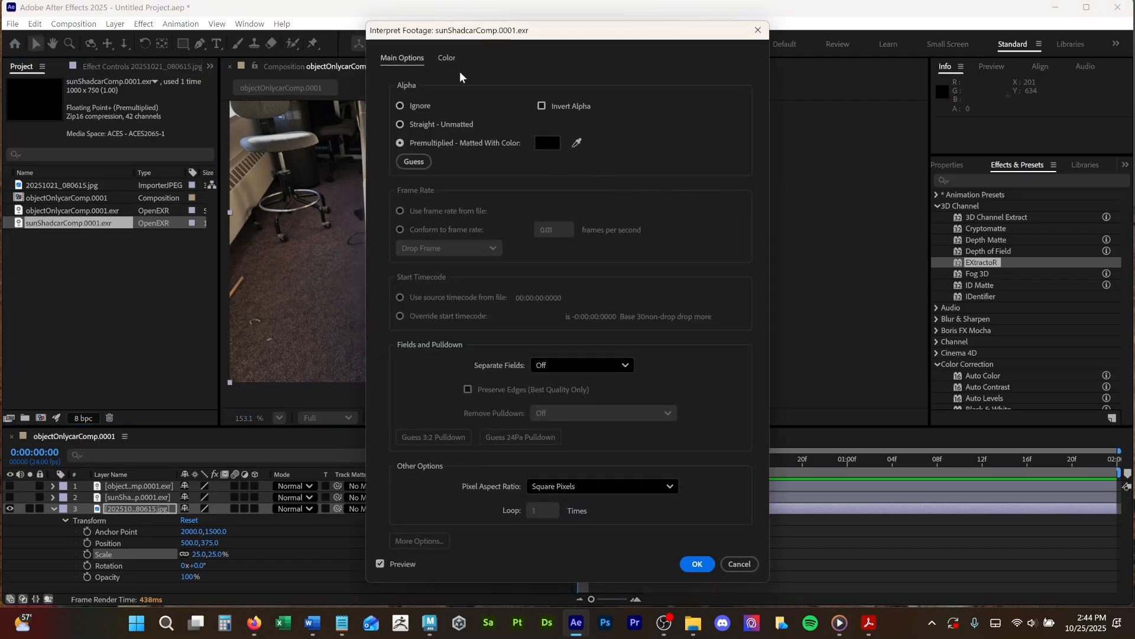
left_click(447, 58)
left_click(616, 148)
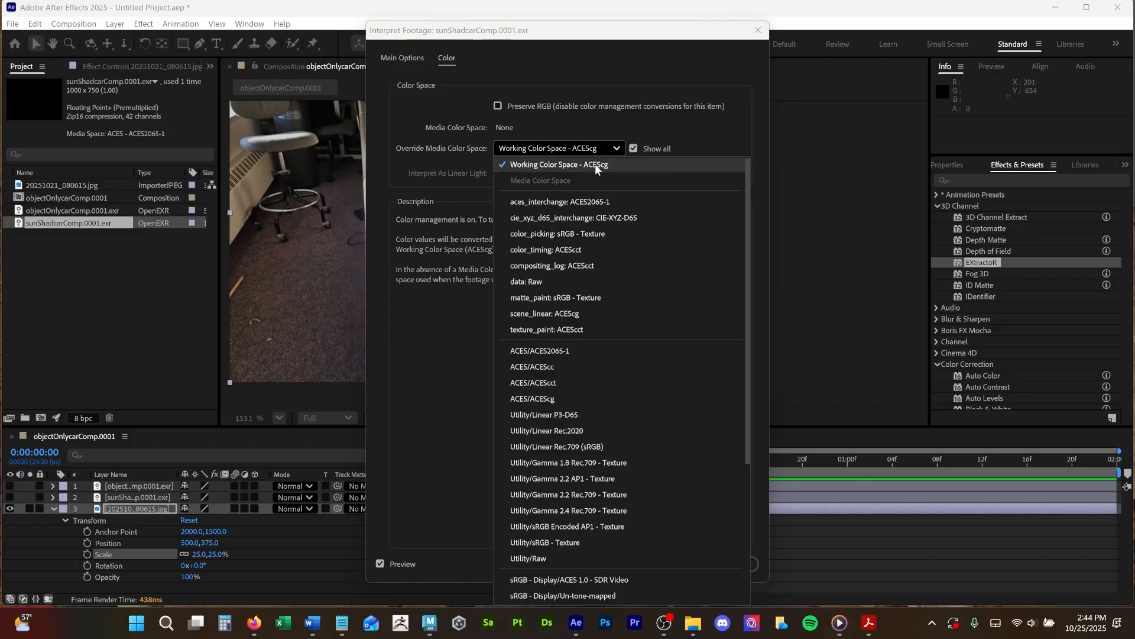
left_click(602, 399)
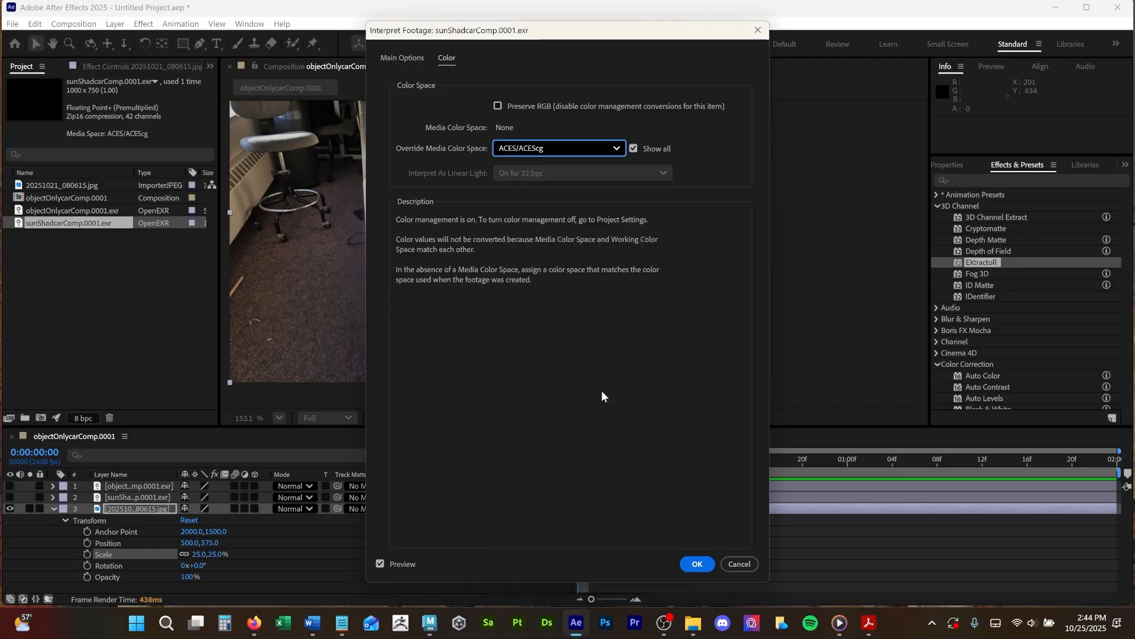
left_click(698, 568)
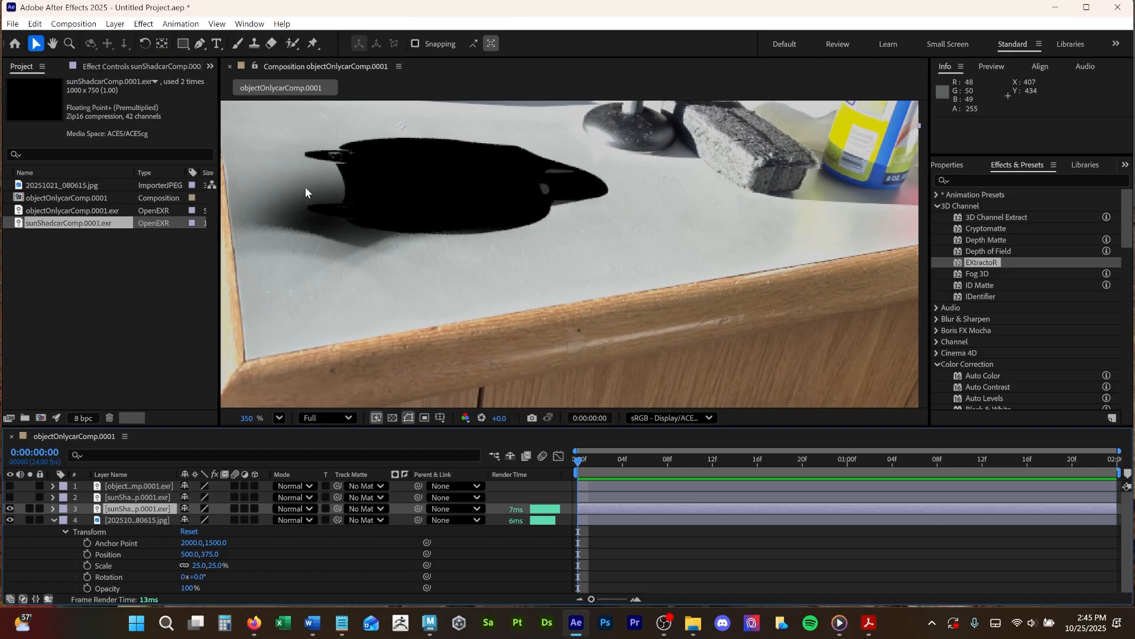
Apply the EXtractoR effect to the sunShad layer directly above the photo and load its ao channels.
left_click_drag(290, 219, 334, 237)
key("ctrl+z")
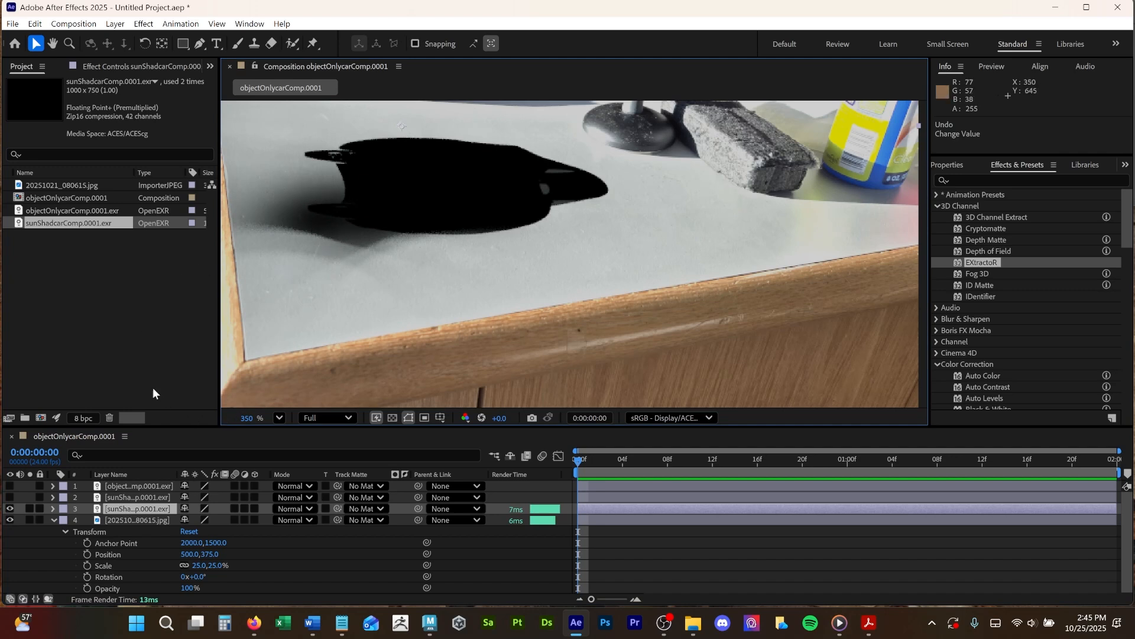
scroll(587, 174, "down", 2)
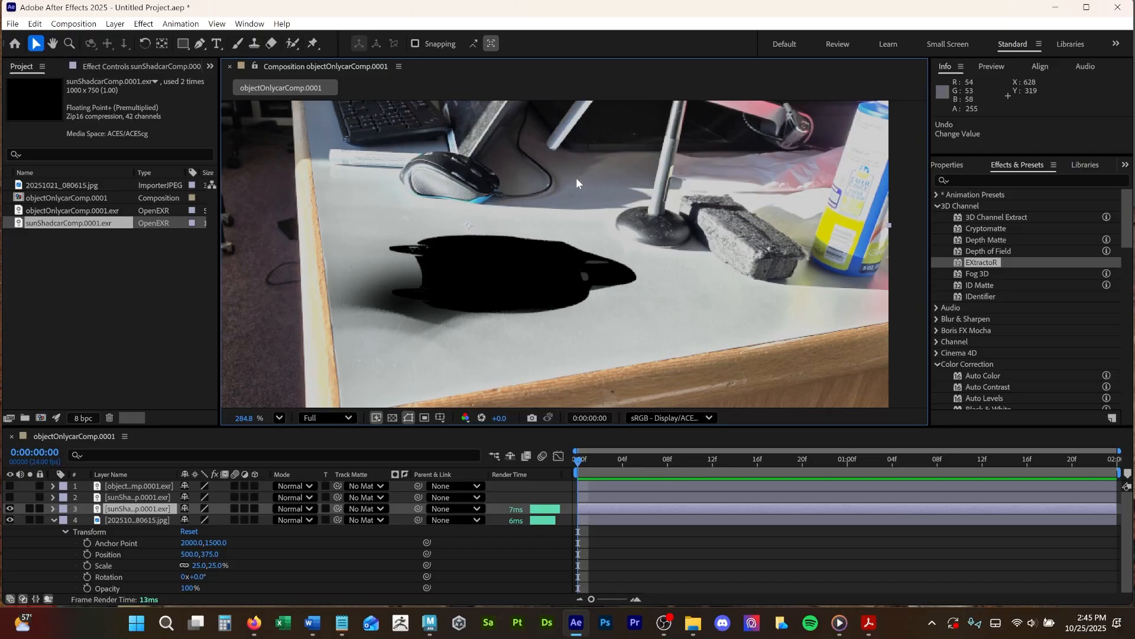
scroll(576, 168, "down", 1)
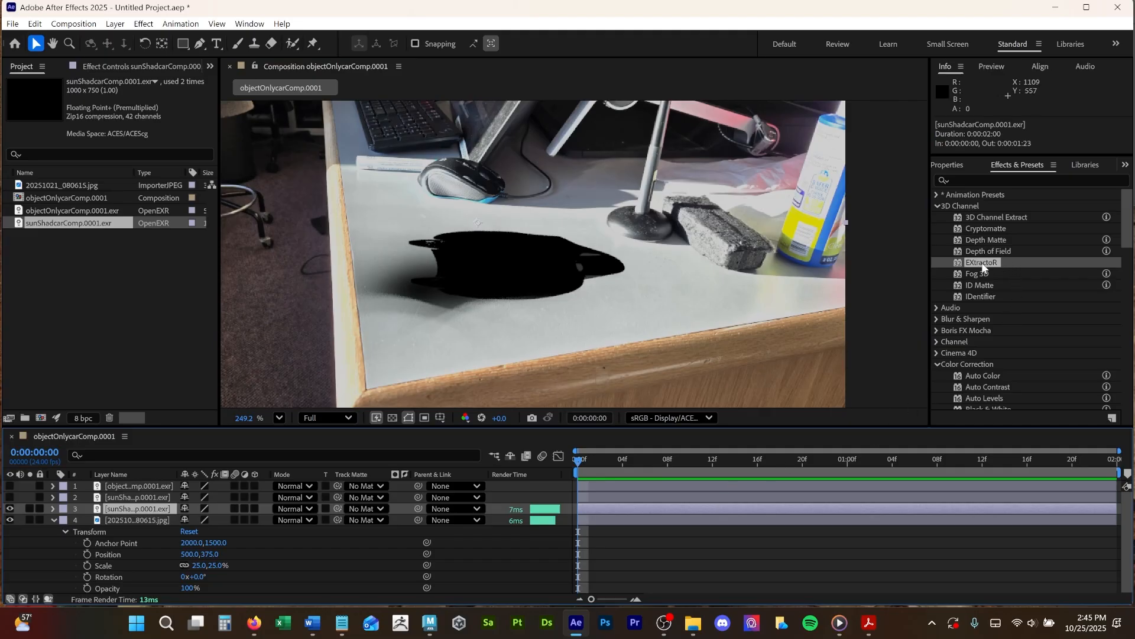
left_click_drag(979, 266, 765, 506)
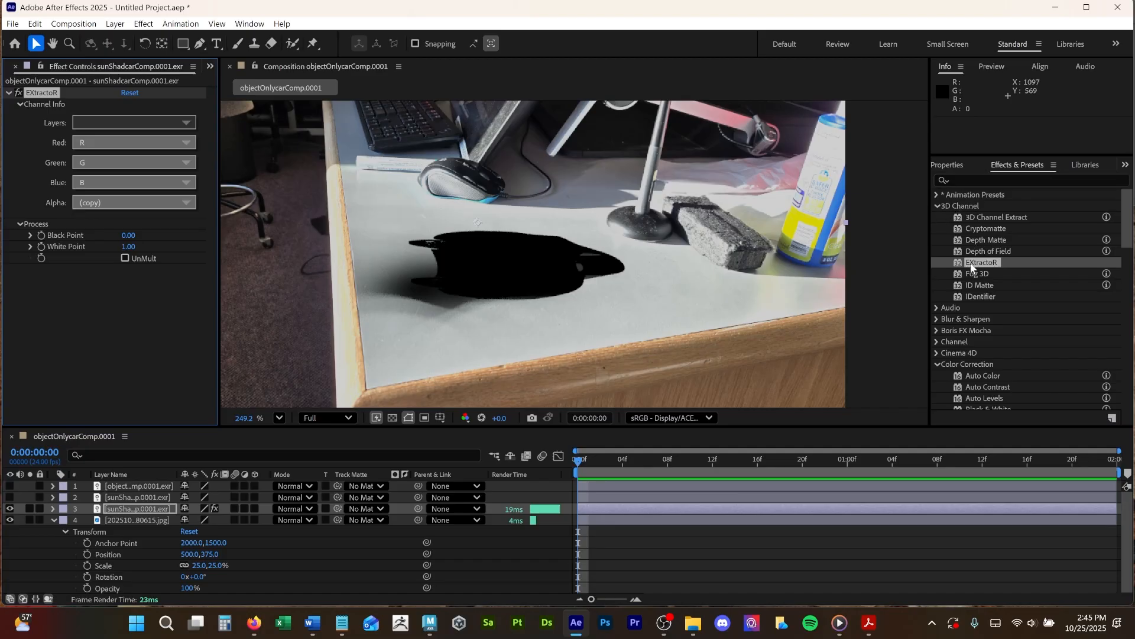
left_click(119, 122)
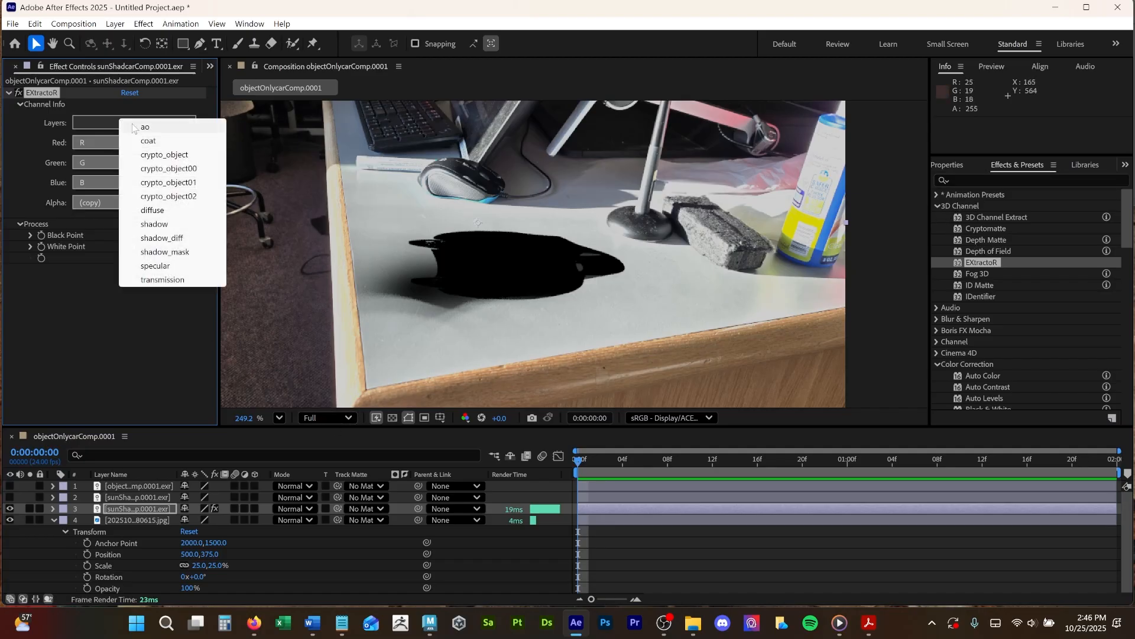
left_click(148, 129)
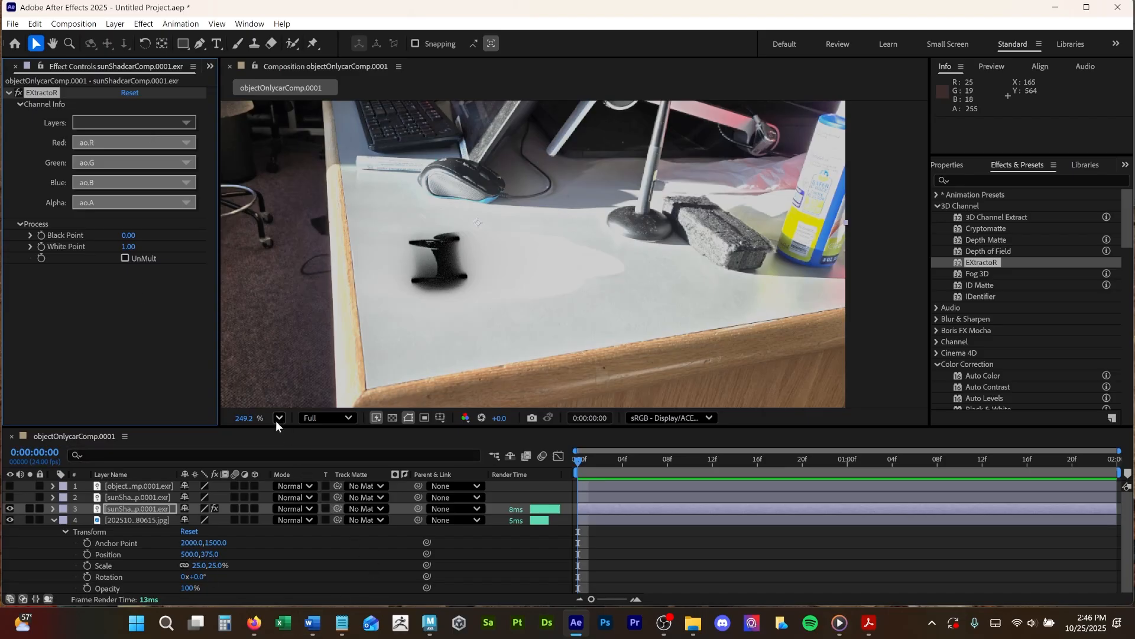
Duplicate the sunShad ao layer and try the shadow and shadow_mask passes in the copy's EXtractoR effect.
right_click(128, 508)
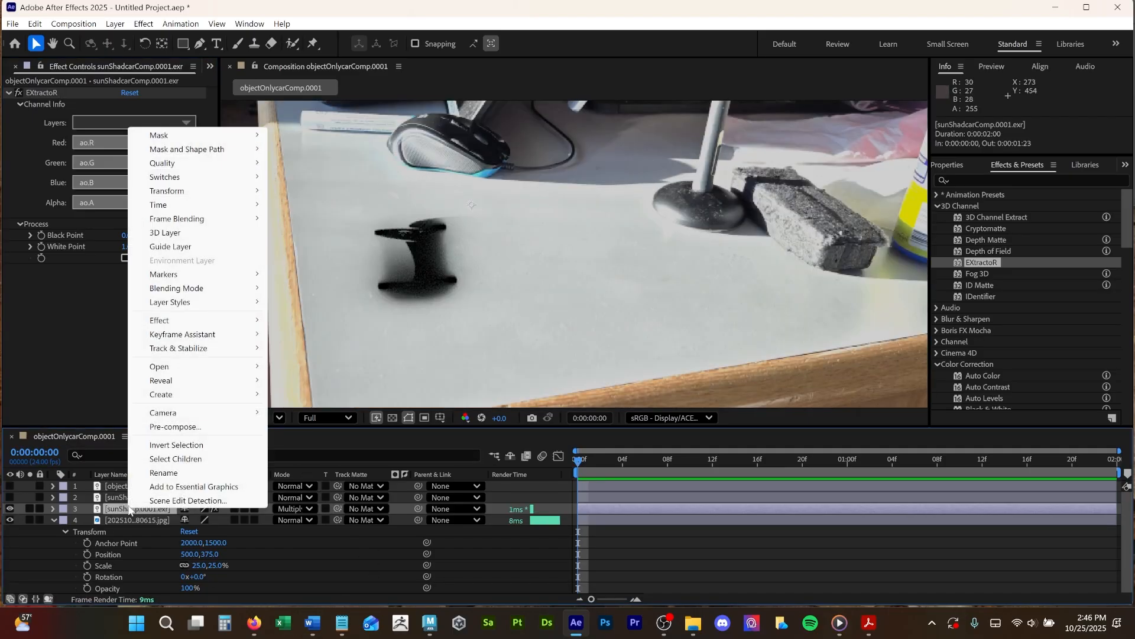
left_click(103, 508)
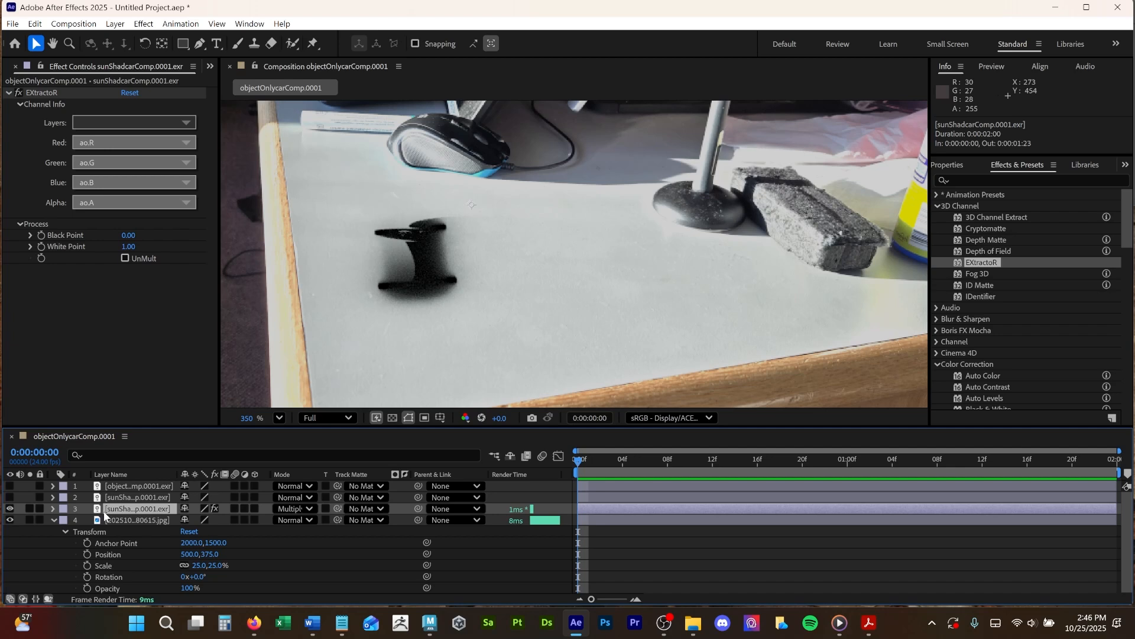
key("ctrl+d")
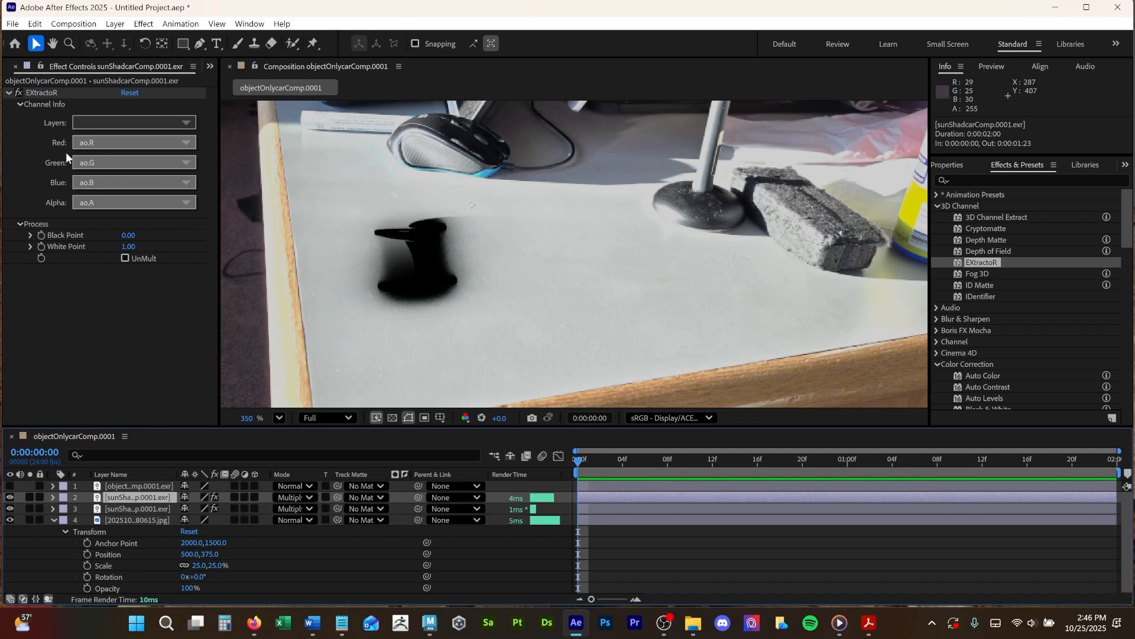
left_click(99, 121)
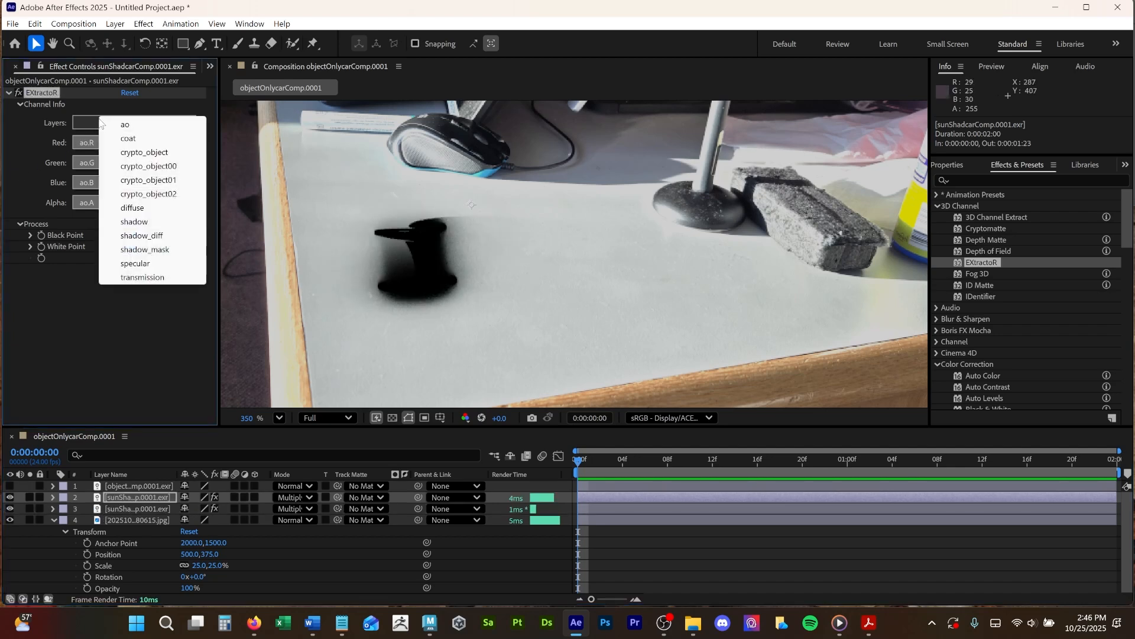
left_click(141, 221)
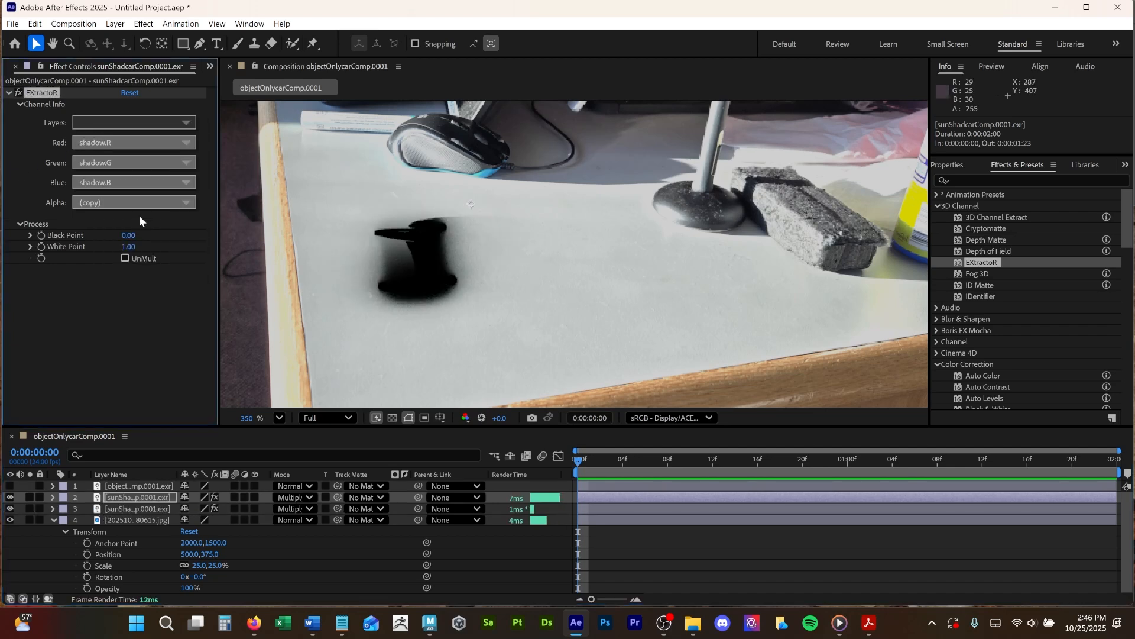
left_click(111, 122)
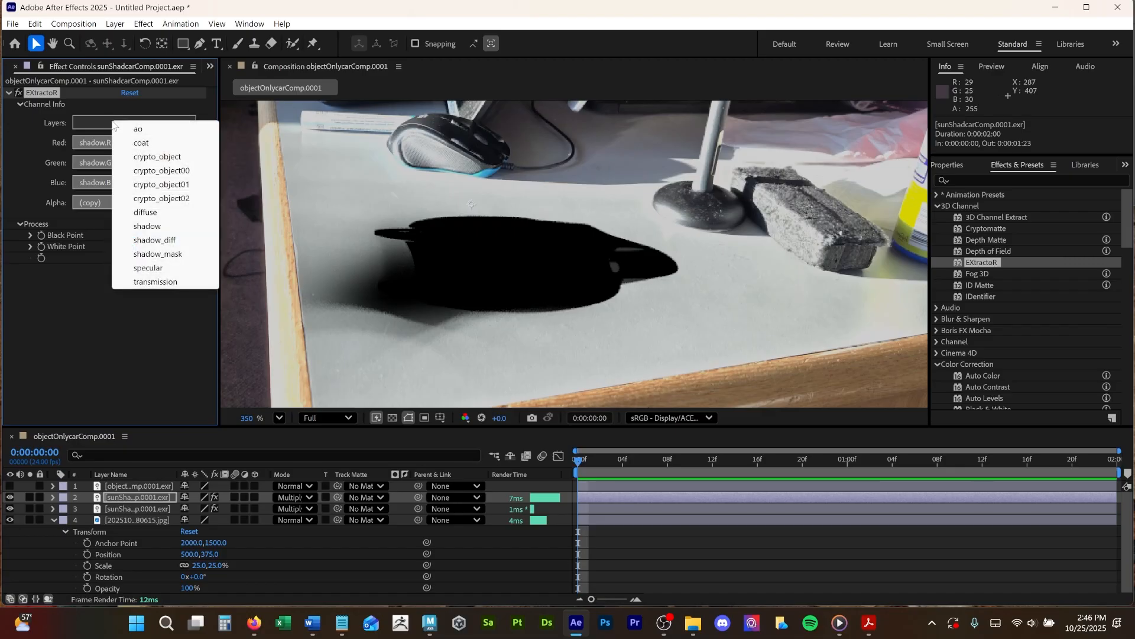
left_click(159, 254)
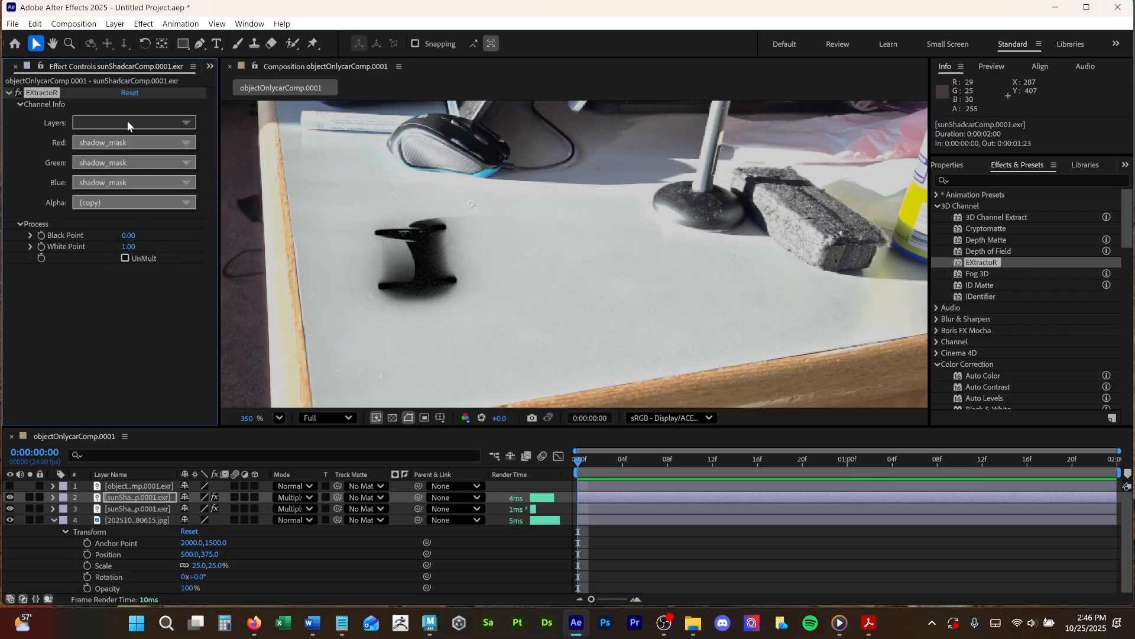
Lower the opacity of the duplicated sunShad layer, with EXtractoR on the shadow pass, to 73%.
scroll(91, 493, "down", 1)
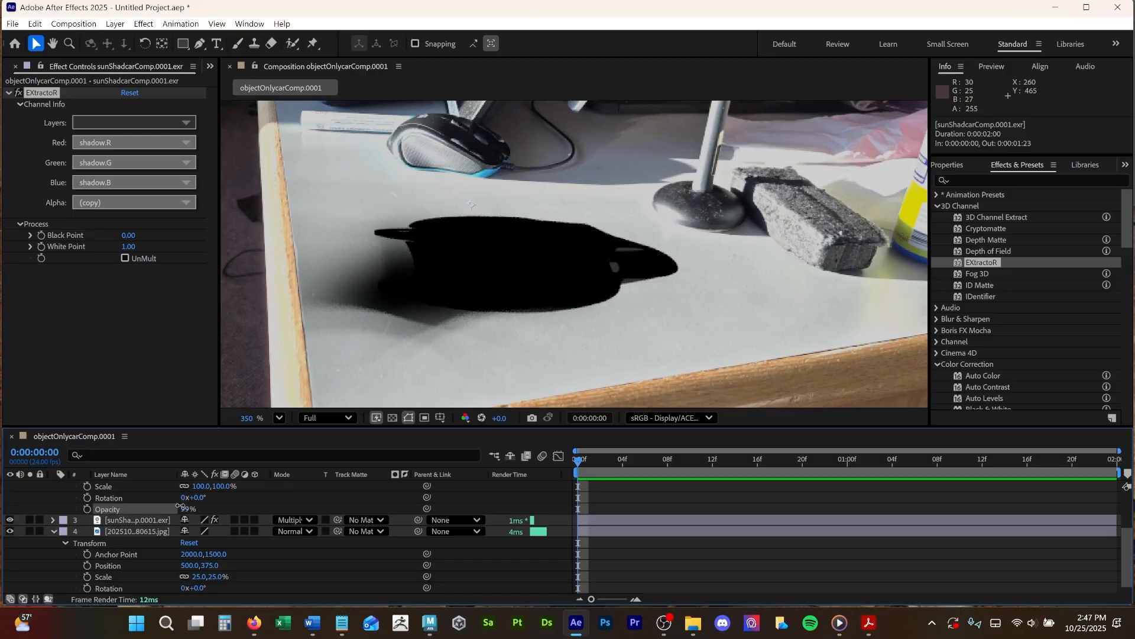
mouse_move(187, 508)
left_mouse_down()
mouse_move(153, 509)
mouse_move(170, 509)
left_mouse_up()
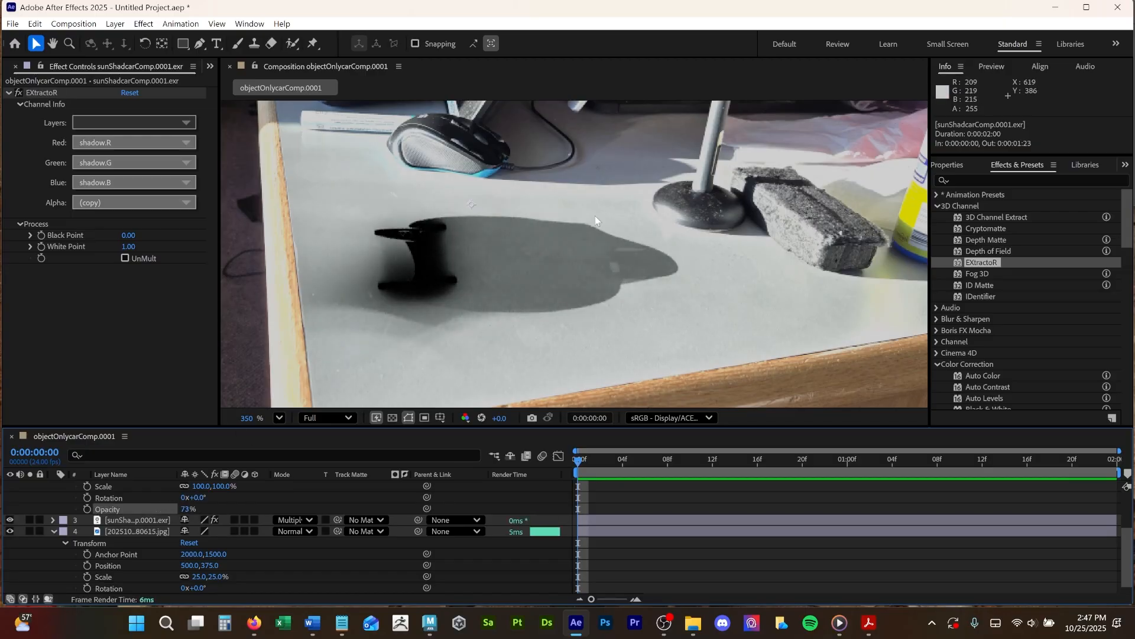
scroll(595, 216, "down", 2)
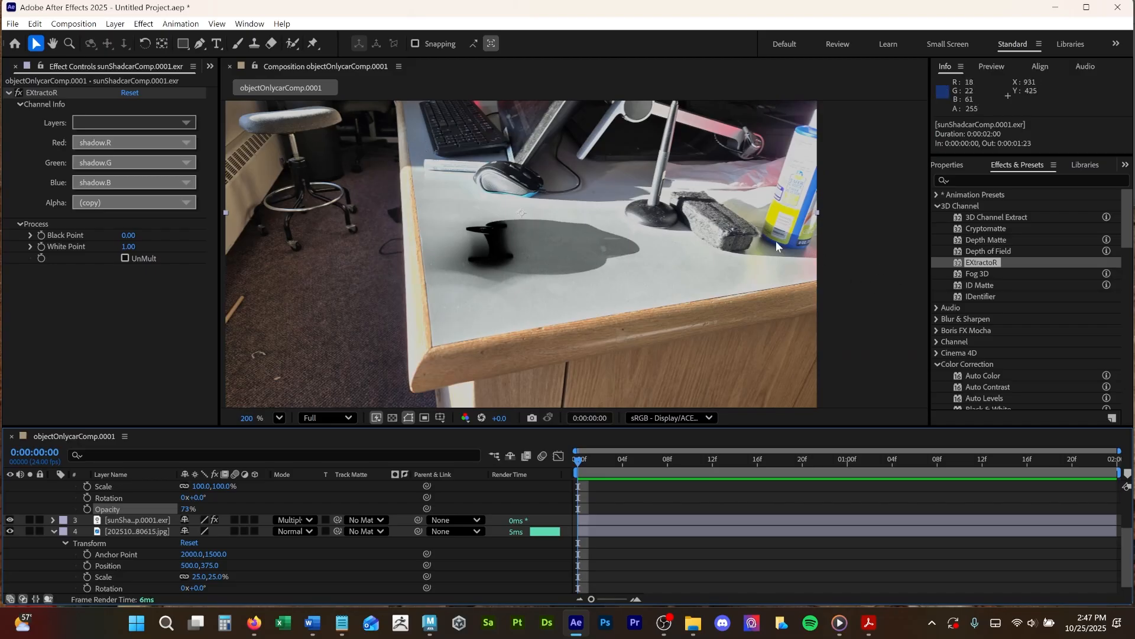
Lower the opacity of the sunShad layer carrying the shadow pass to 67%.
scroll(780, 264, "up", 2)
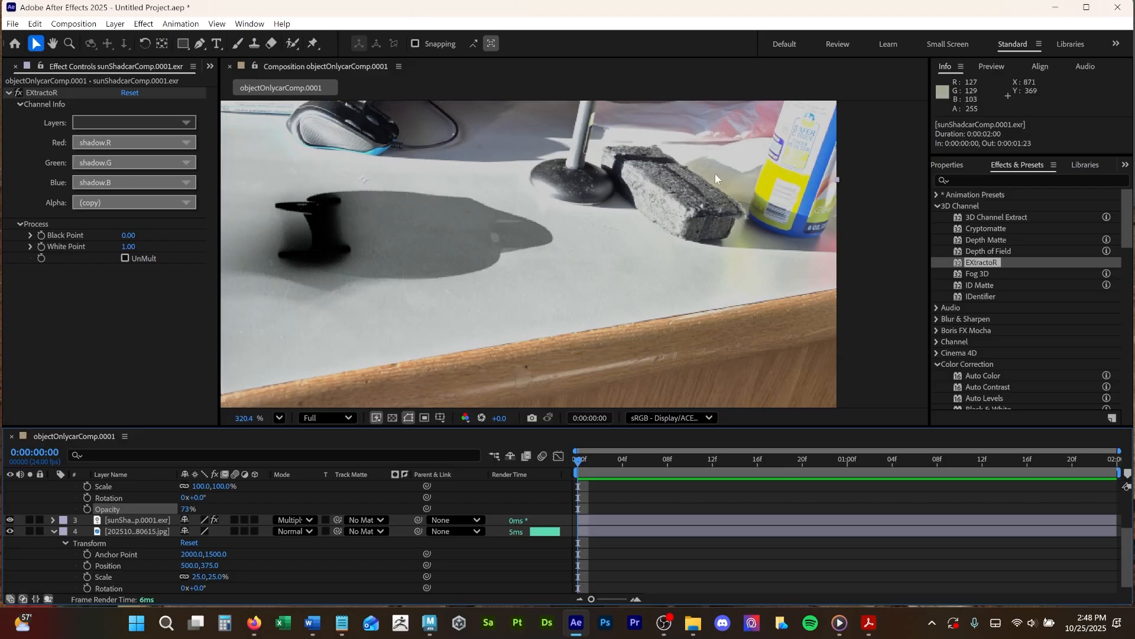
left_click_drag(186, 509, 182, 509)
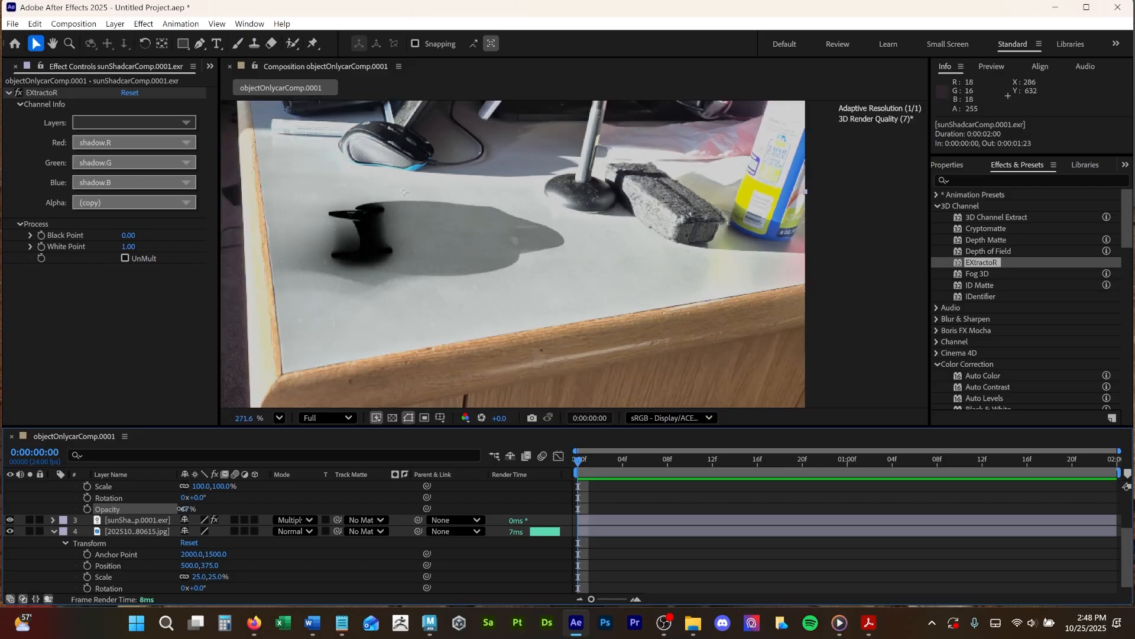
Apply the Tint effect to the sunShad layer that carries the shadow pass.
scroll(949, 332, "down", 5)
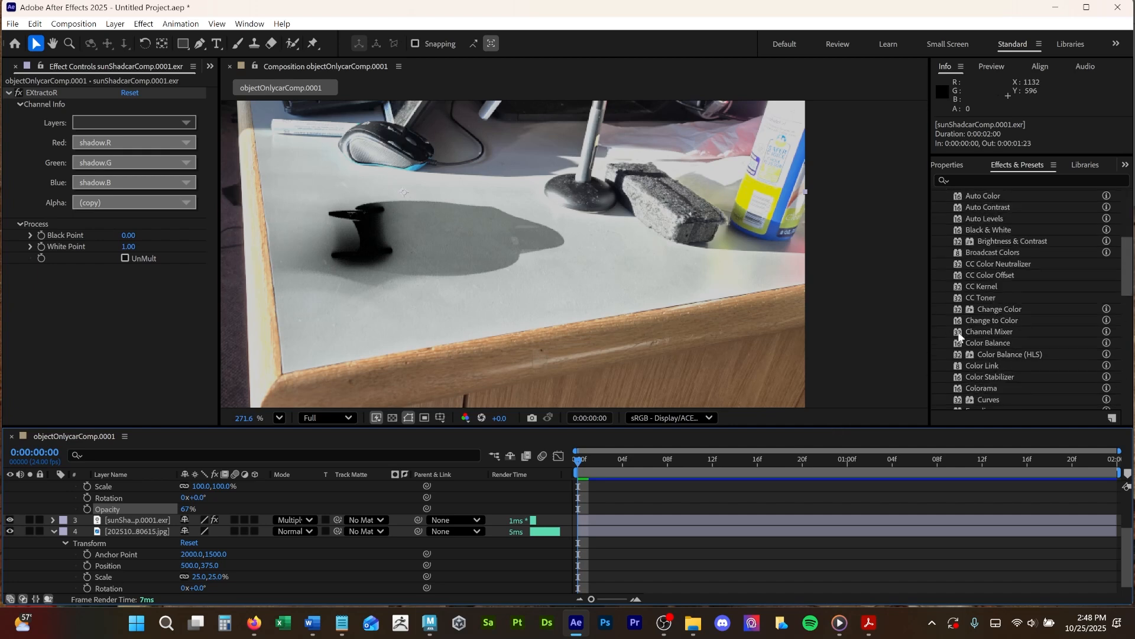
scroll(948, 332, "down", 3)
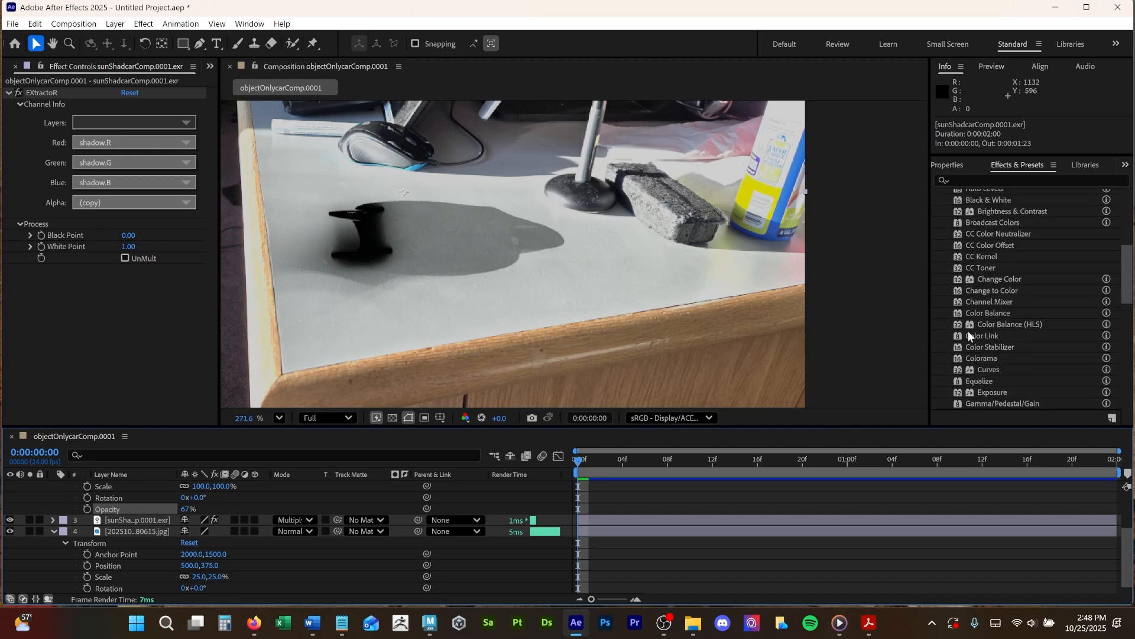
scroll(970, 335, "down", 5)
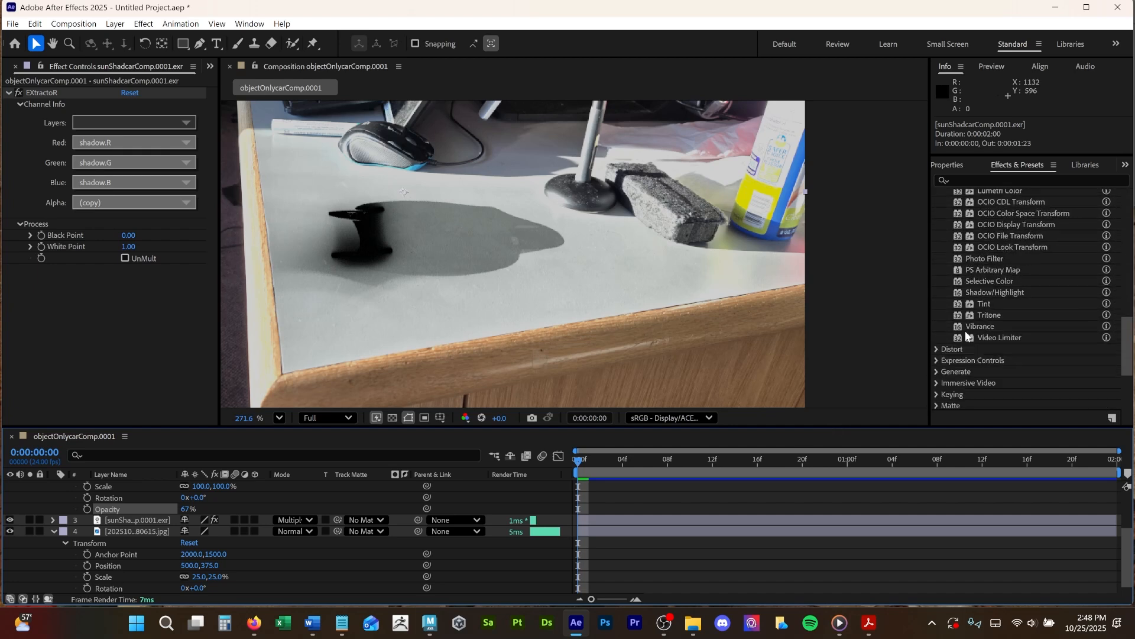
left_click_drag(967, 335, 619, 497)
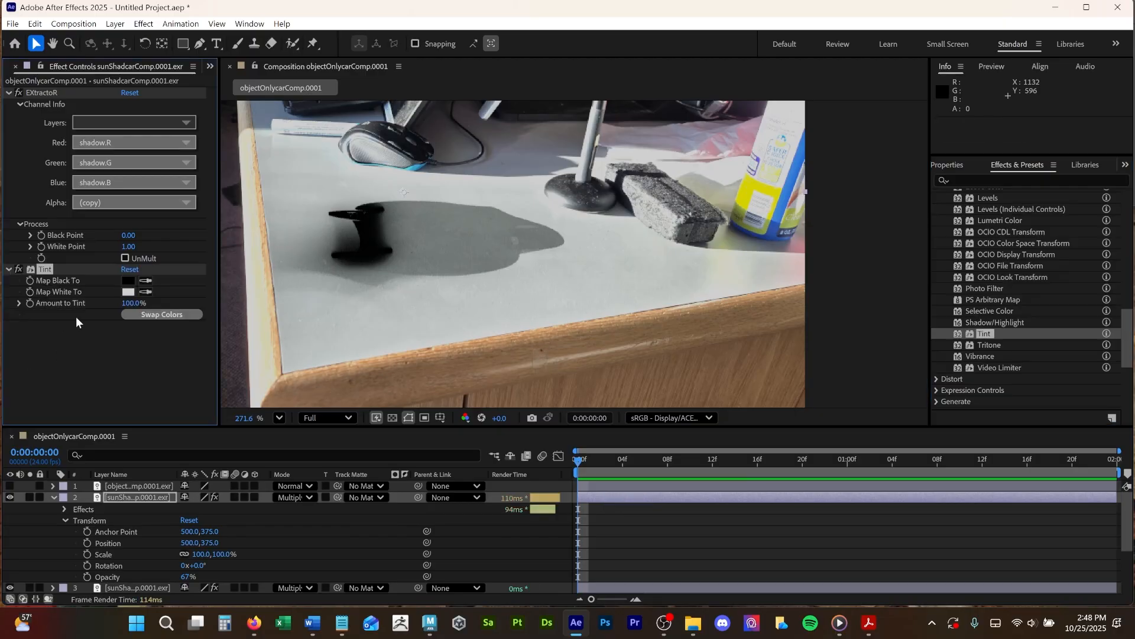
left_click(127, 280)
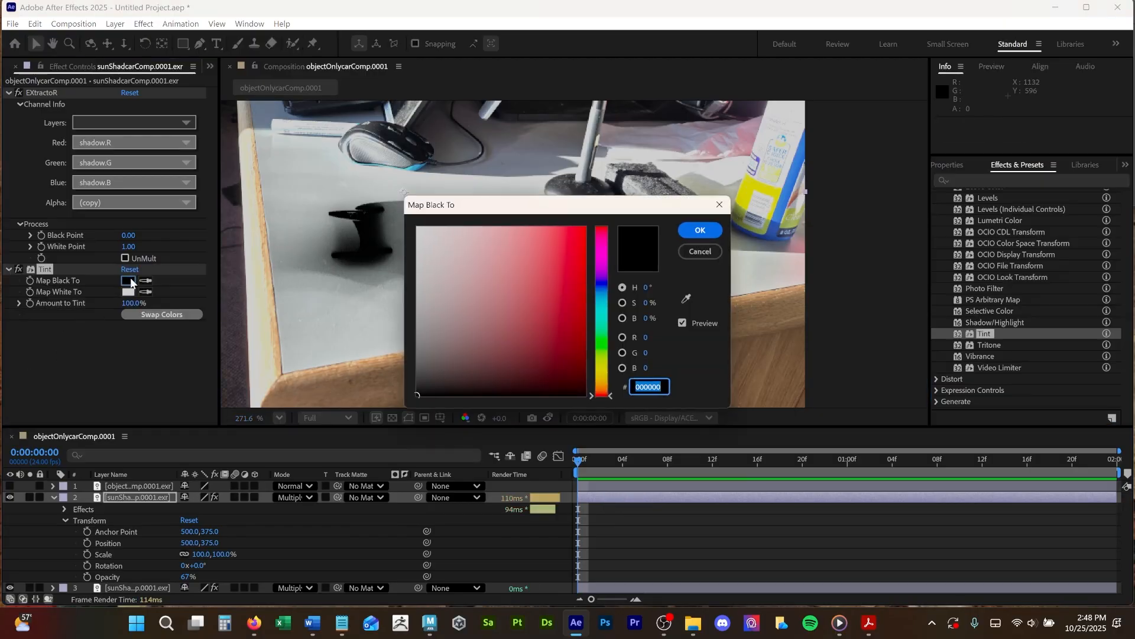
left_click(687, 299)
key("Escape")
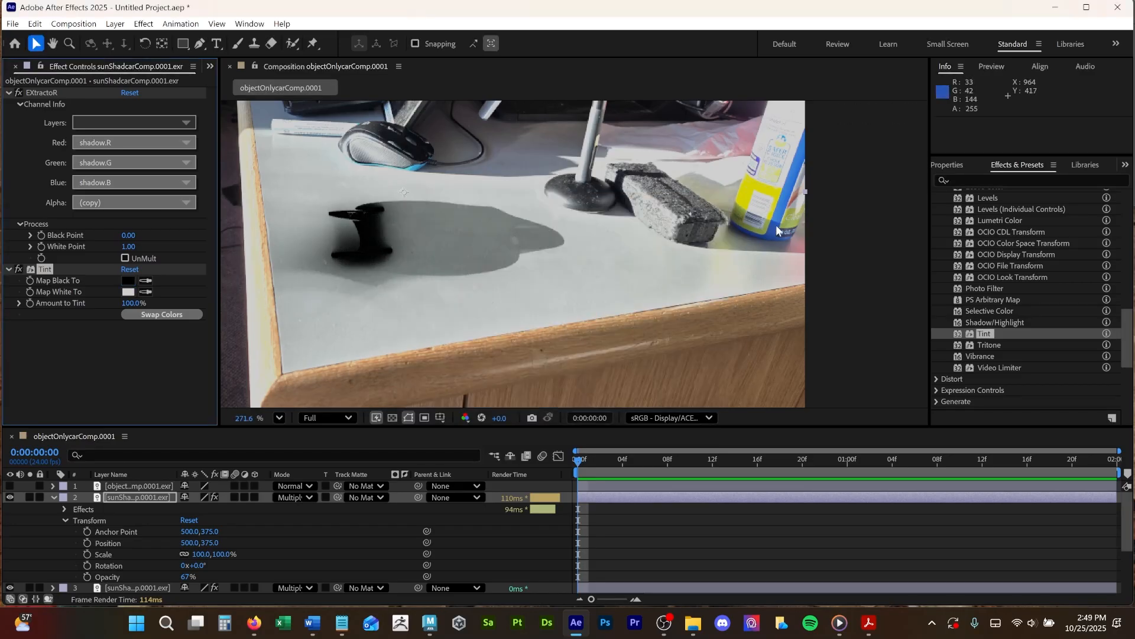
Readjust the opacity of the tinted sunShad shadow layer against the photo's own shadows.
scroll(323, 289, "down", 1)
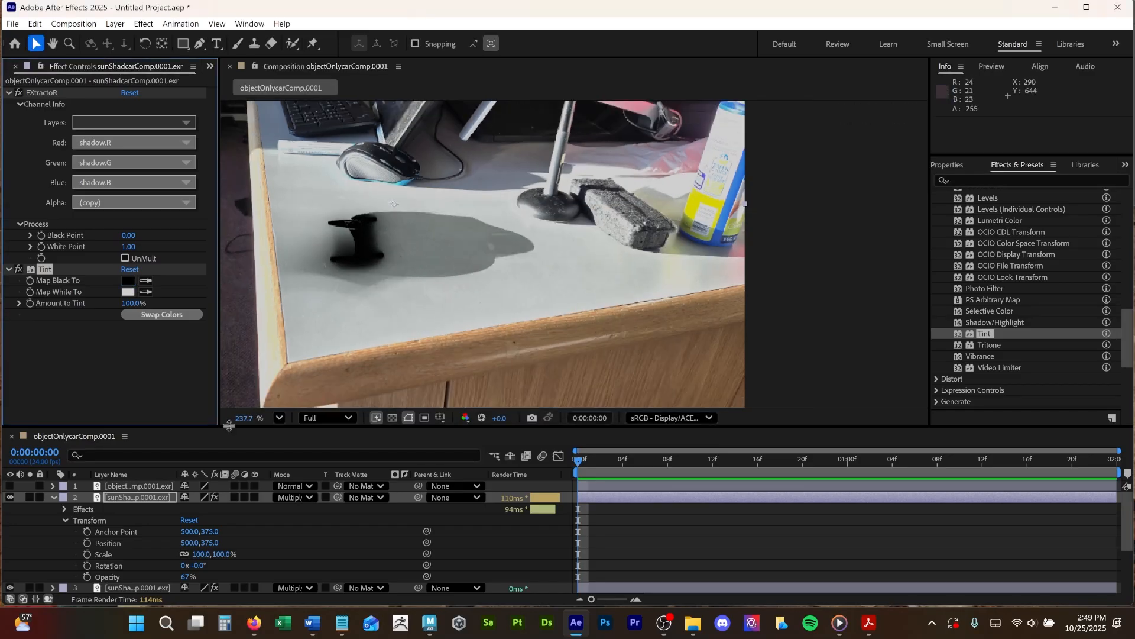
left_click_drag(188, 576, 396, 576)
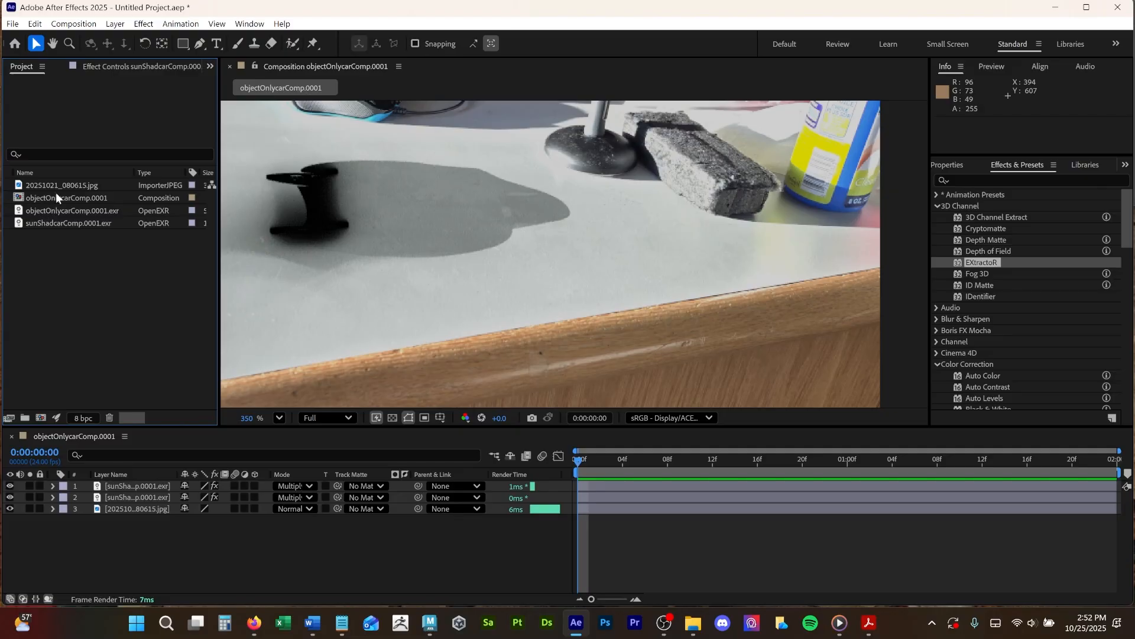
Place the objectOnlycarComp.0001.exr footage in the composition above the sunShad layers and the desk photo.
left_click_drag(55, 211, 60, 486)
scroll(356, 303, "down", 2)
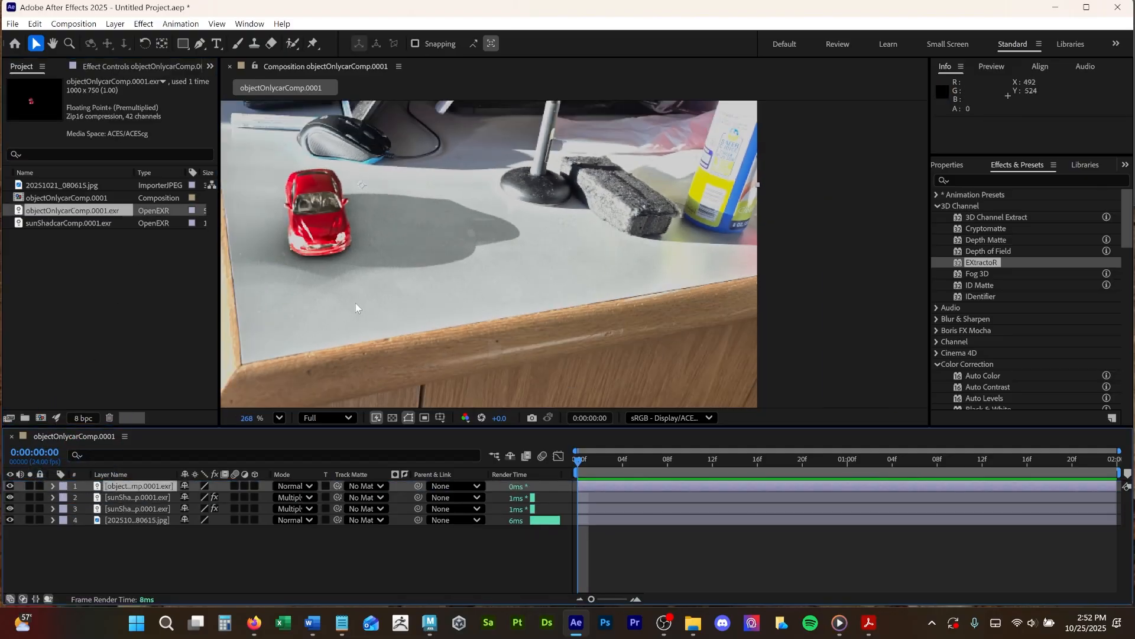
scroll(339, 296, "down", 2)
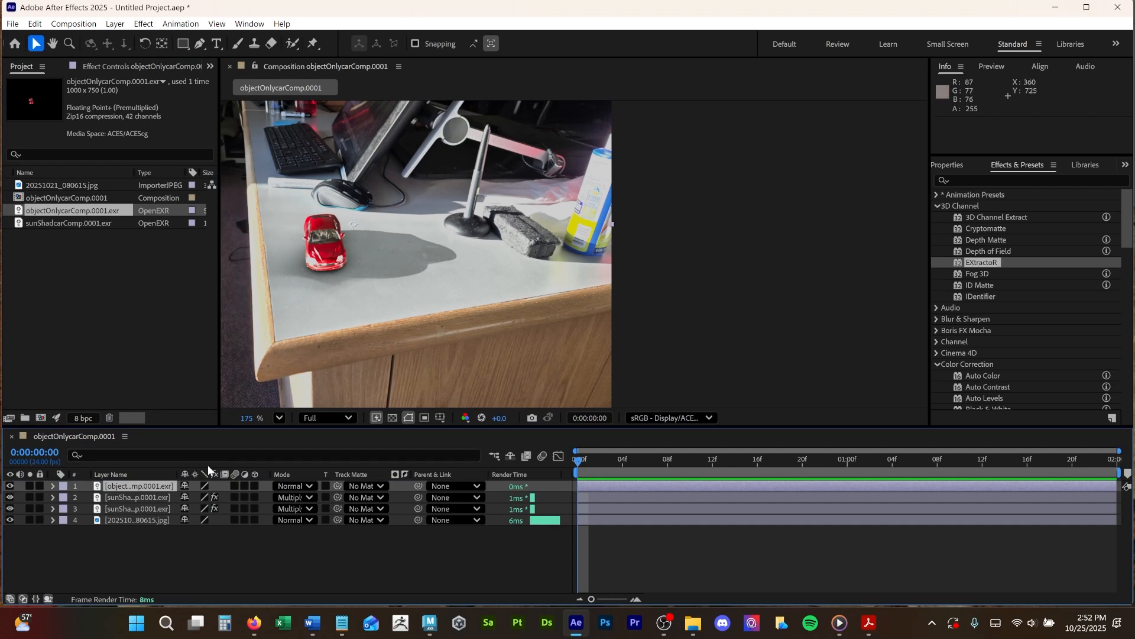
Duplicate the objectOnly layer and apply EXtractoR to the upper copy with the coat channels loaded.
key("ctrl+d")
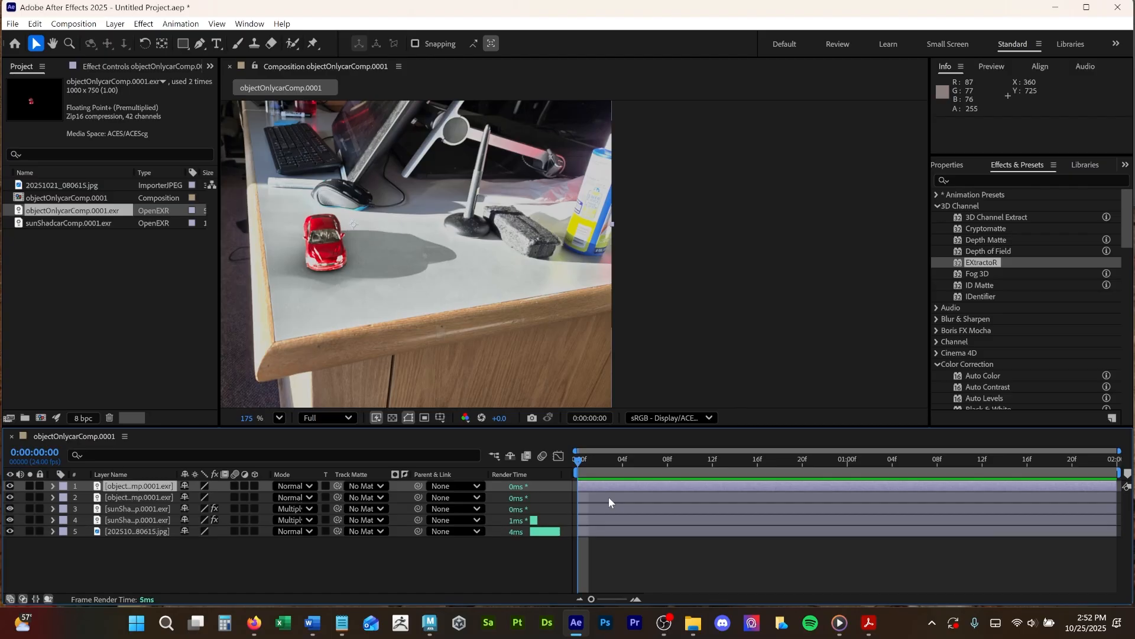
left_click_drag(977, 264, 760, 486)
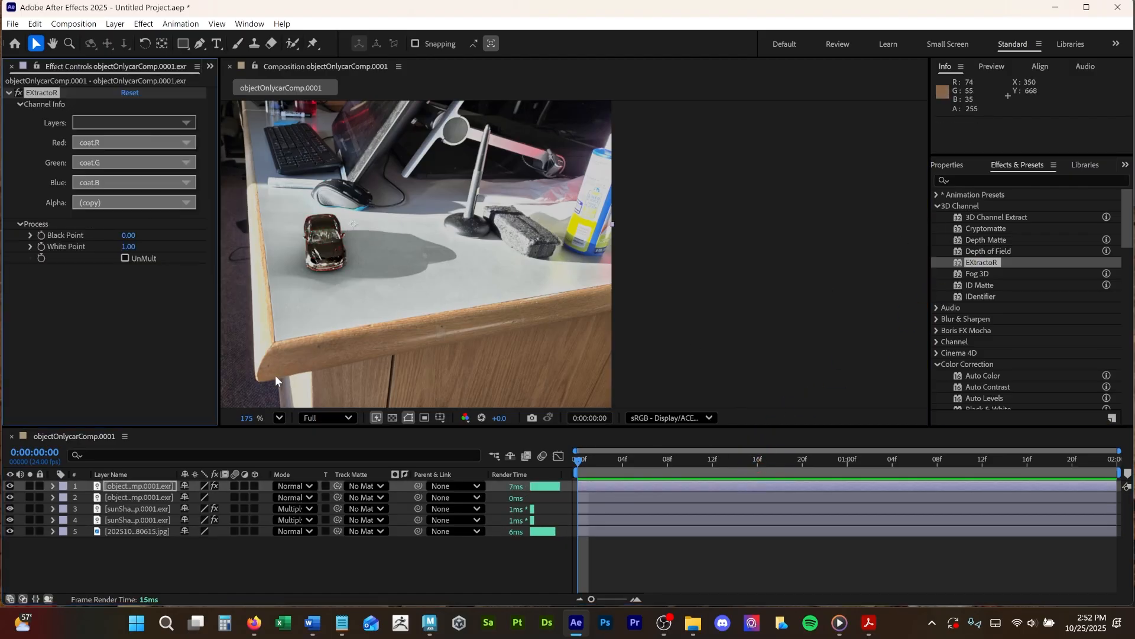
Set the coat layer's blending mode to Add and compare the car with that layer hidden and shown.
left_click(309, 486)
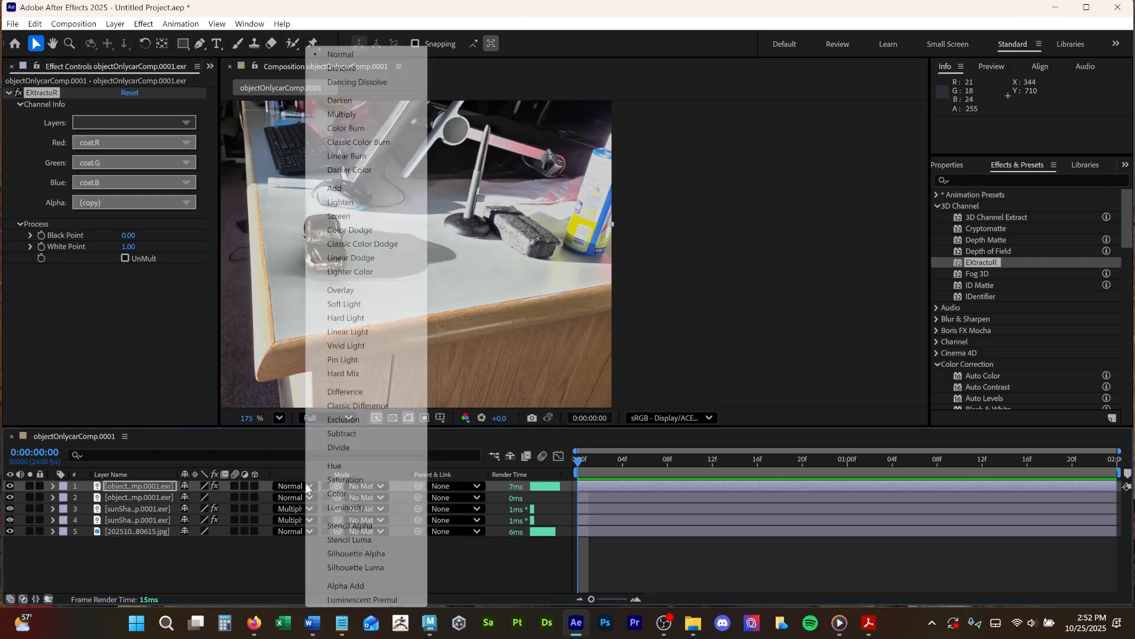
left_click(391, 188)
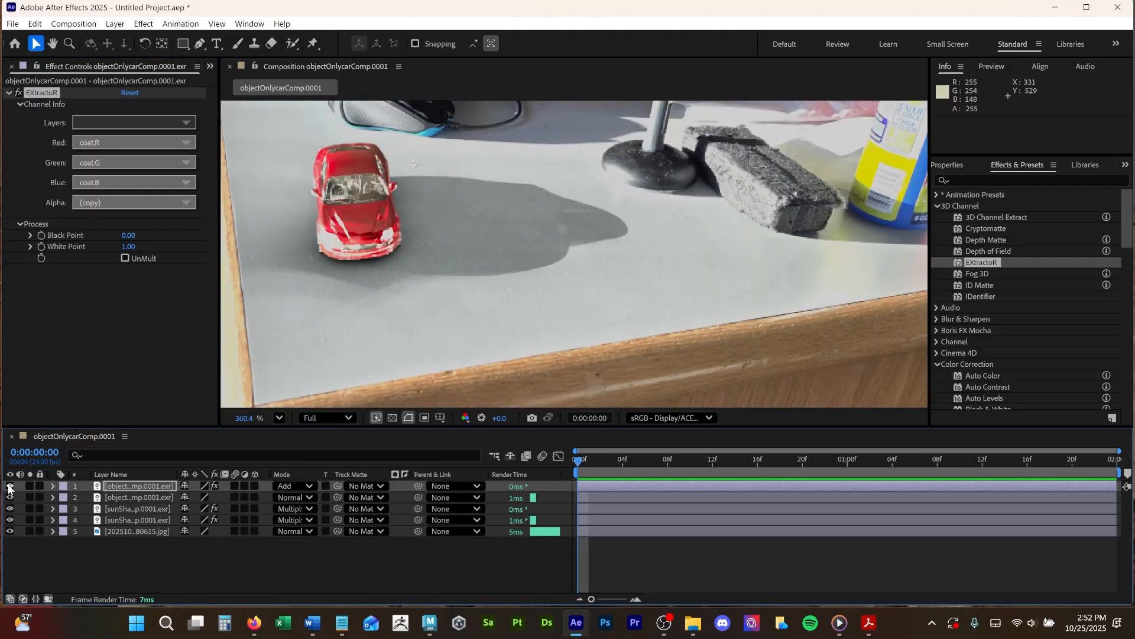
left_click(10, 486)
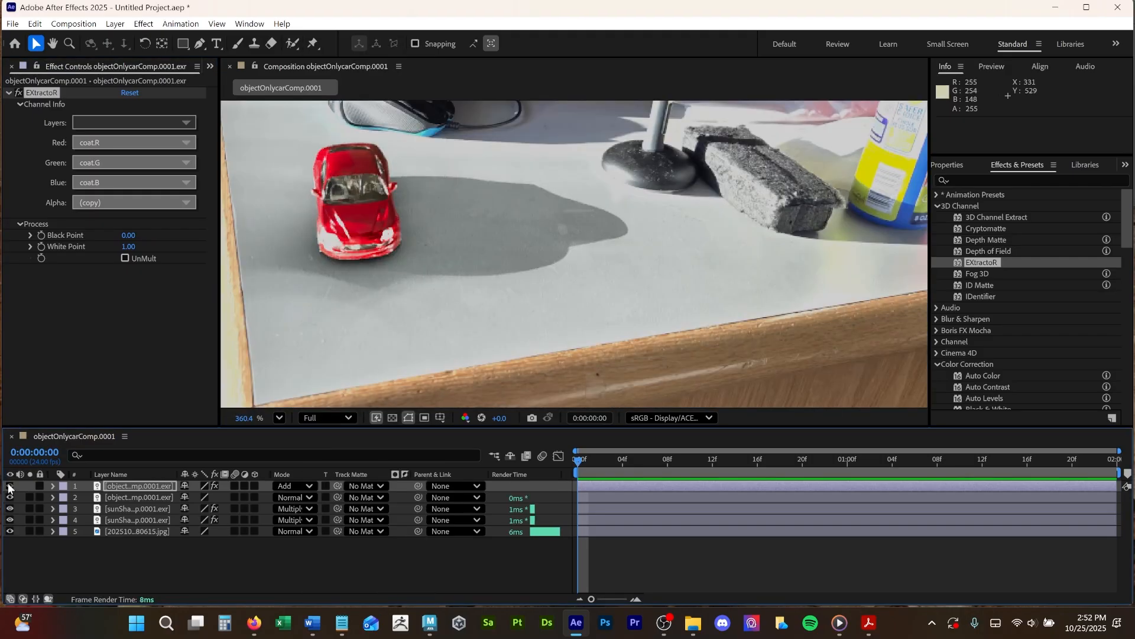
left_click(10, 486)
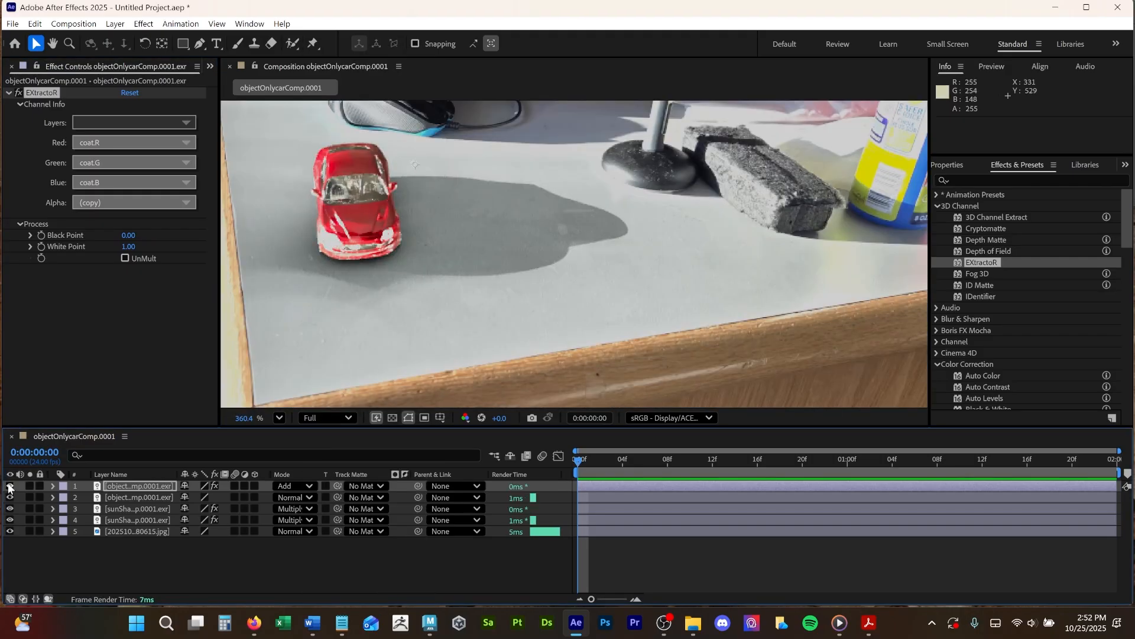
left_click(10, 486)
left_click(9, 486)
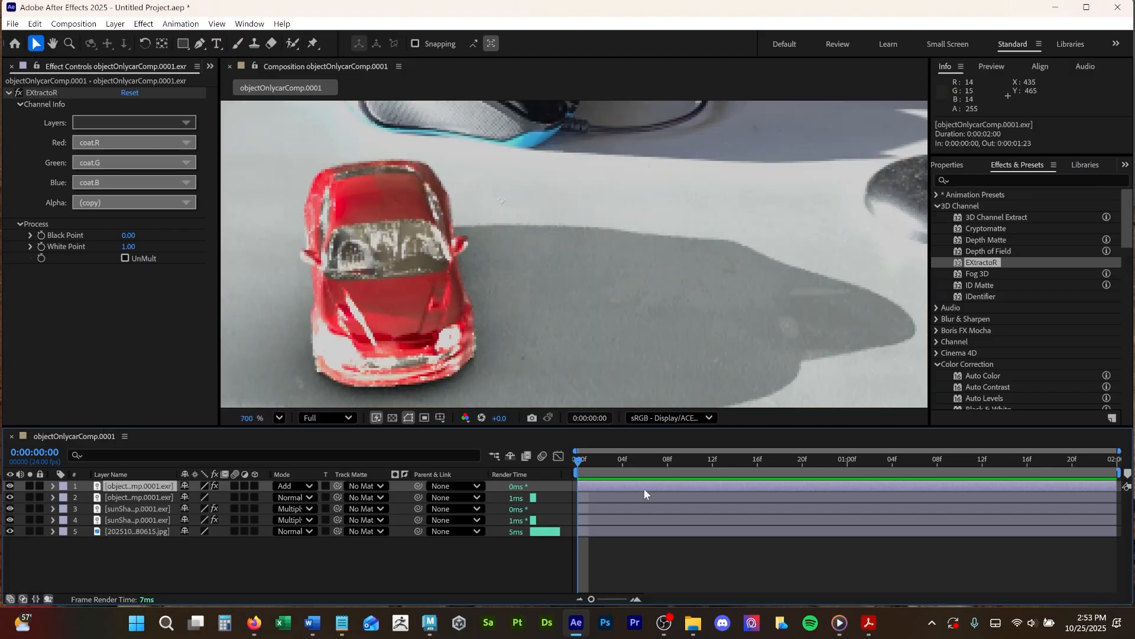
Duplicate the coat layer and load the ao channels in the copy's EXtractoR effect.
key("ctrl+d")
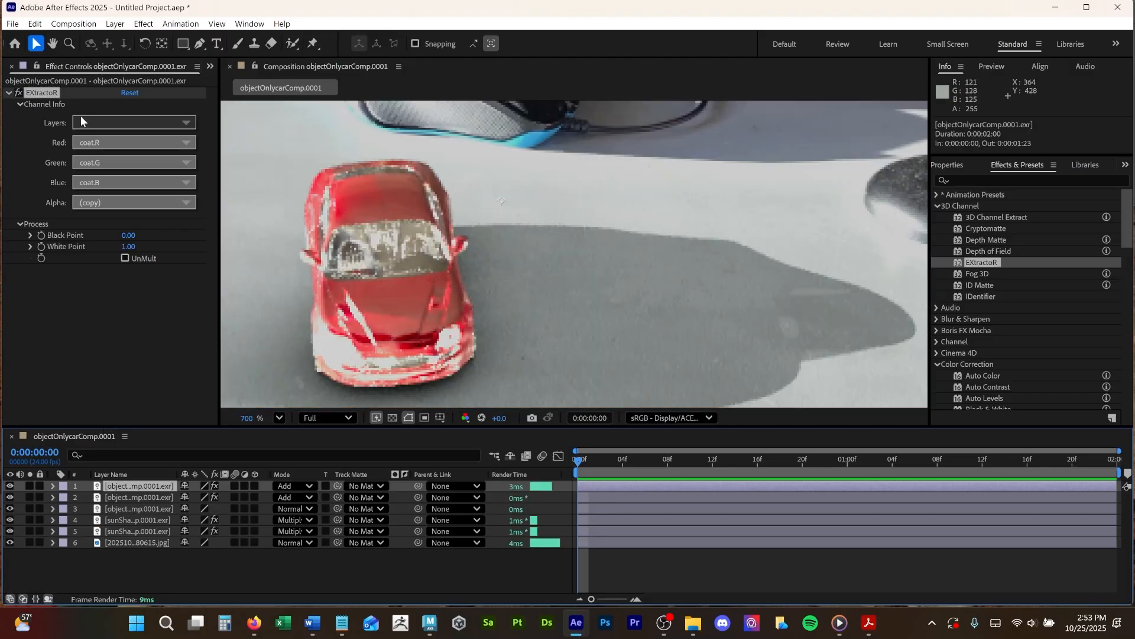
left_click(86, 124)
left_click(105, 125)
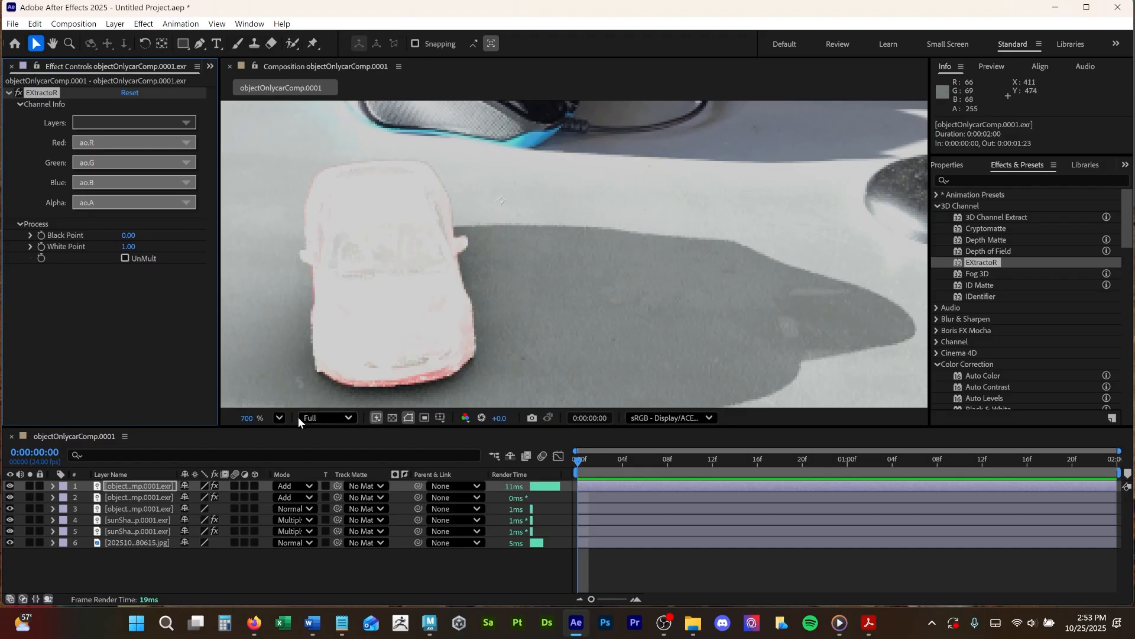
Set the objectOnly ao layer's blending mode to Multiply and hide the coat layer beneath it.
left_click(288, 485)
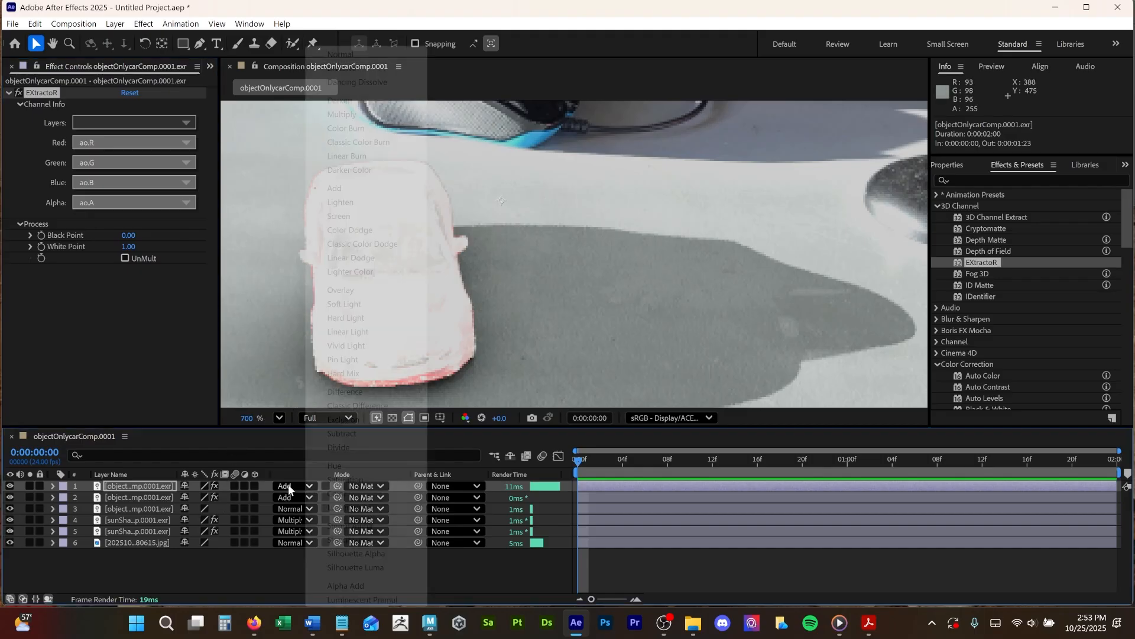
left_click(368, 114)
left_click(9, 497)
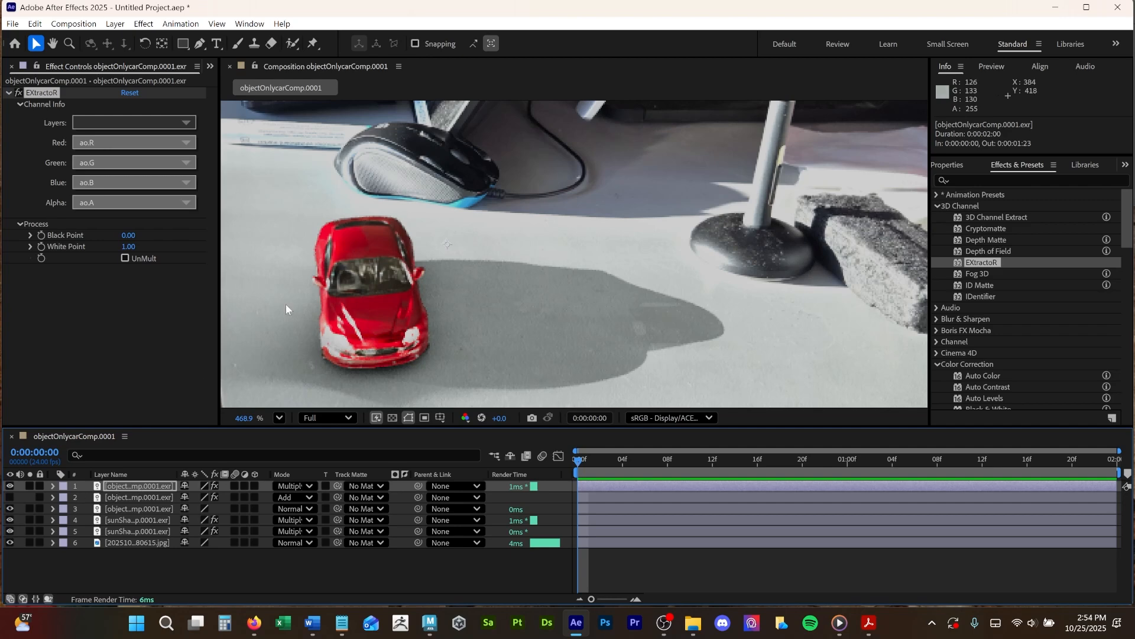
scroll(310, 291, "down", 3)
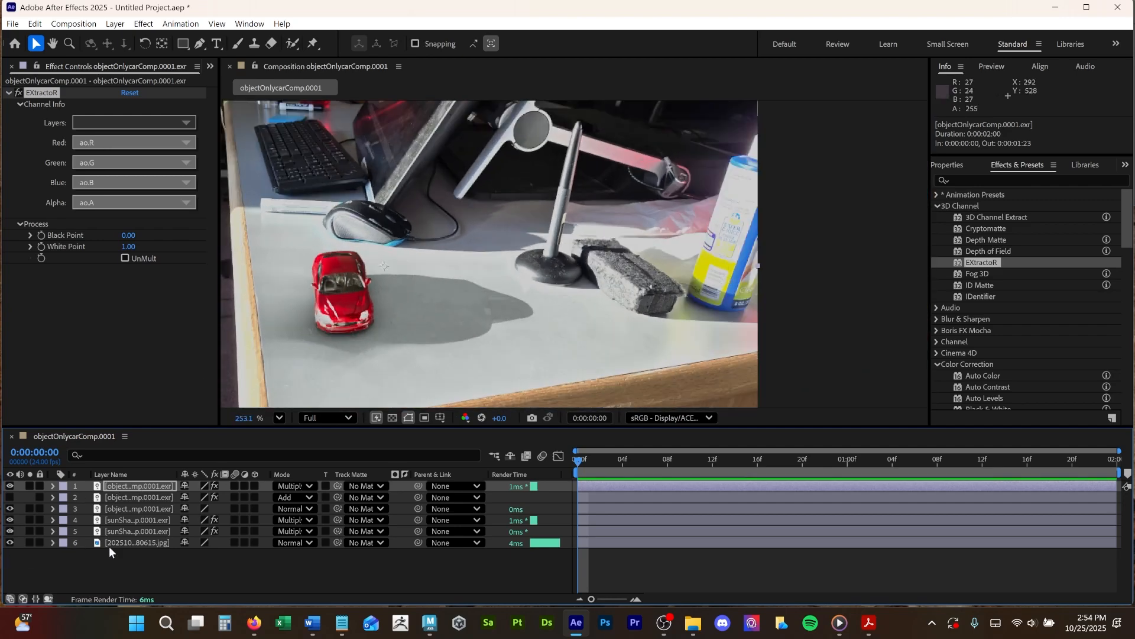
Compare the composite with the sunShad ao and shadow layers each hidden and shown.
left_click(9, 531)
left_click(8, 531)
left_click(9, 520)
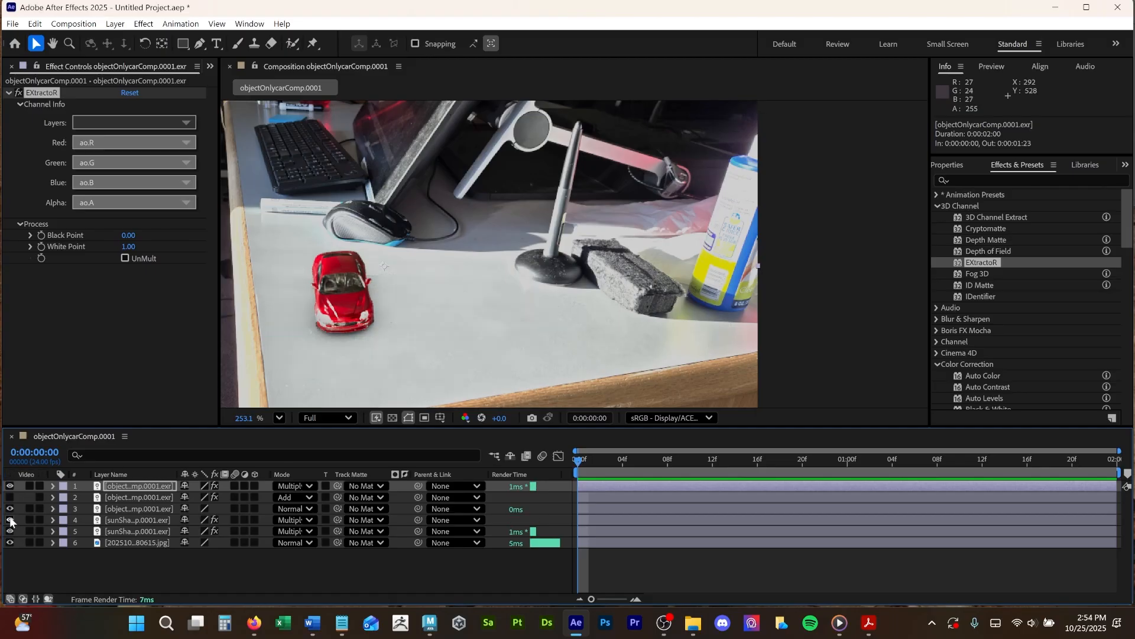
left_click(10, 520)
left_click(10, 520)
left_click(10, 520)
left_click(10, 520)
left_click(9, 520)
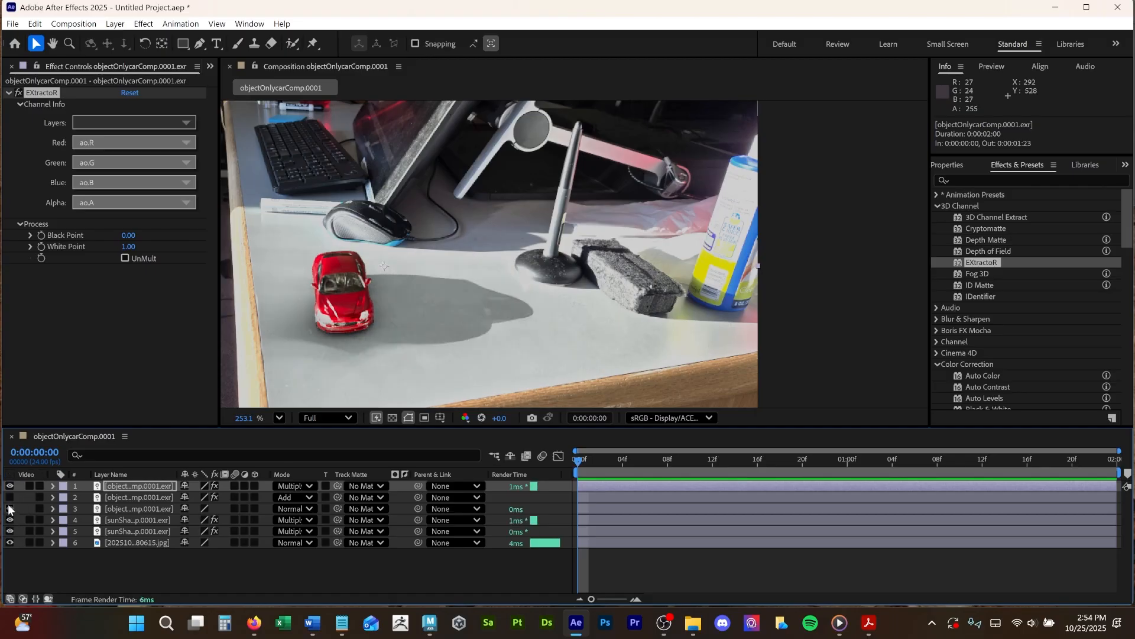
Compare the composite with the car render layer and its ao layer each hidden and shown.
left_click(9, 508)
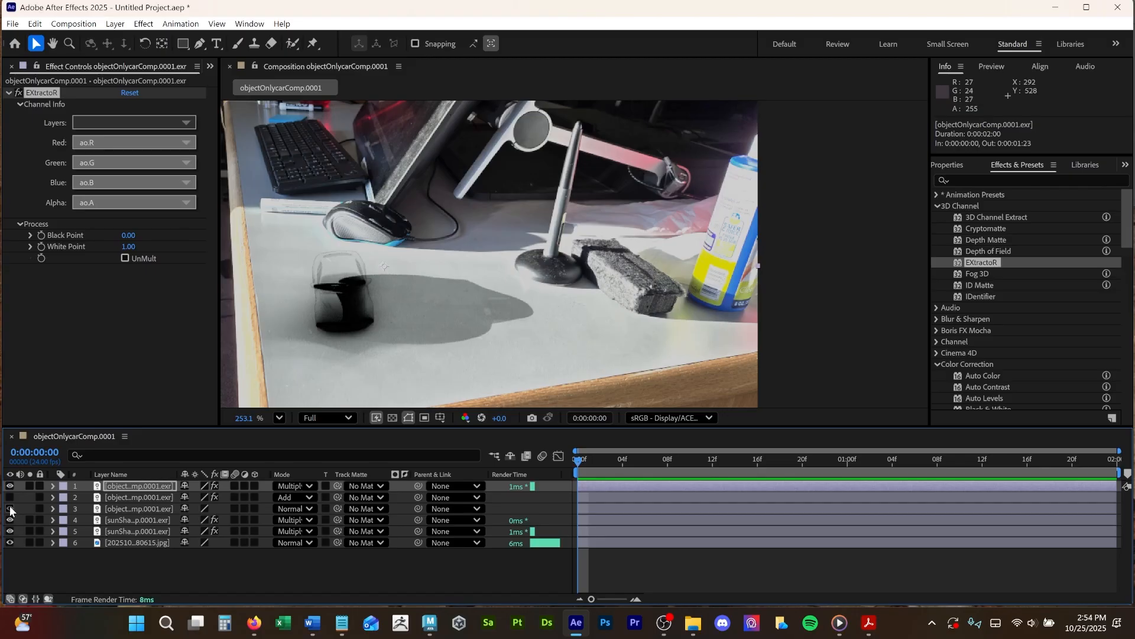
left_click(10, 509)
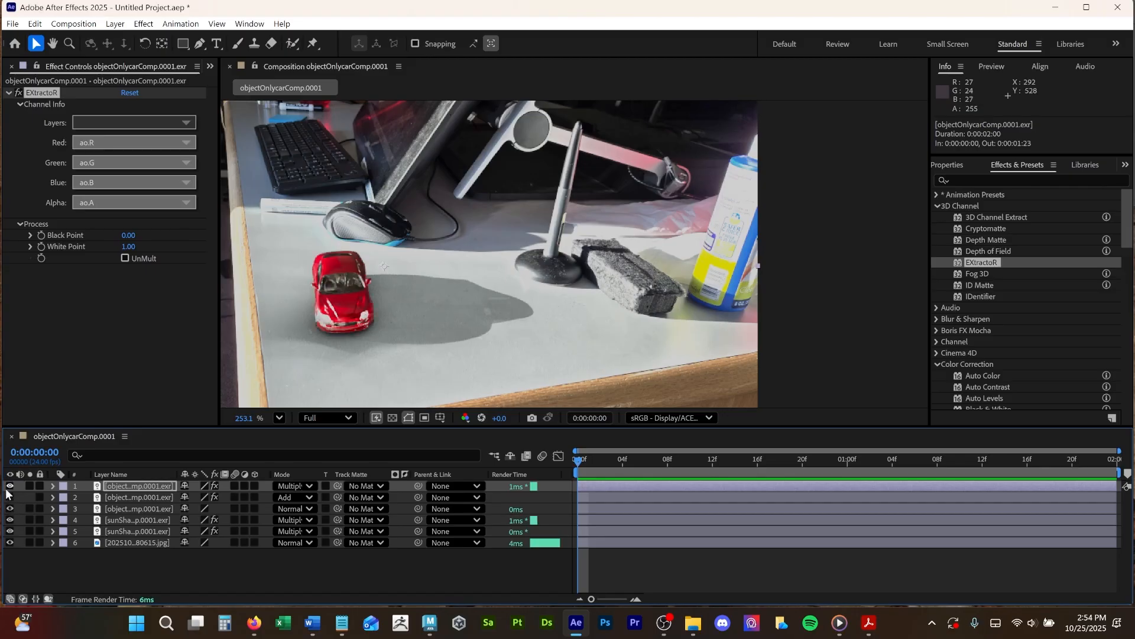
left_click(9, 486)
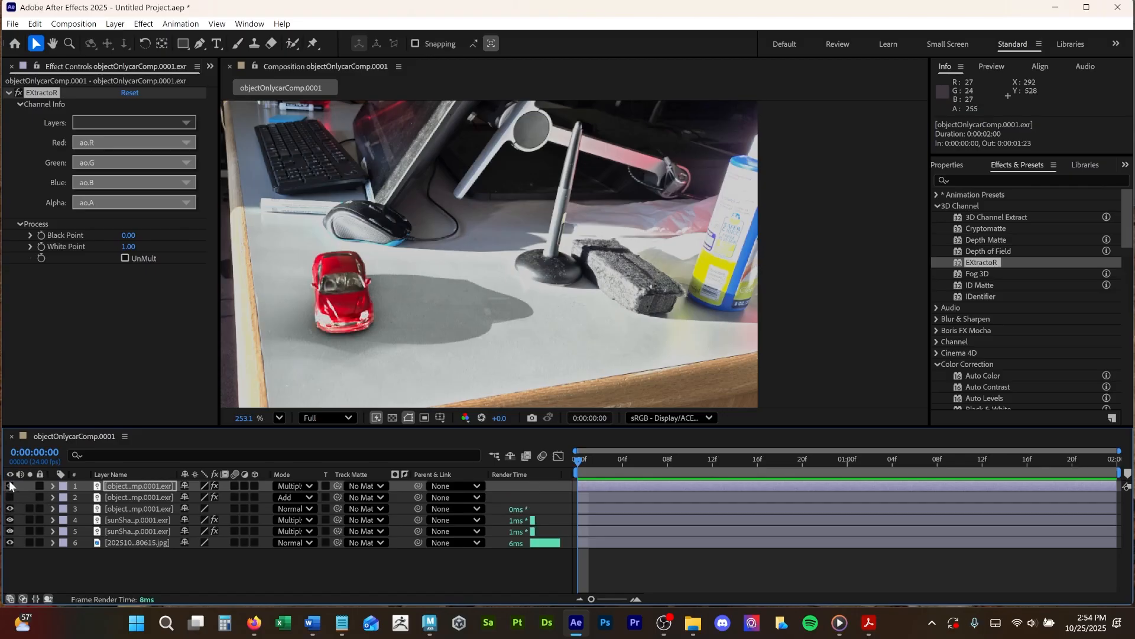
left_click(10, 485)
left_click(9, 485)
left_click(9, 485)
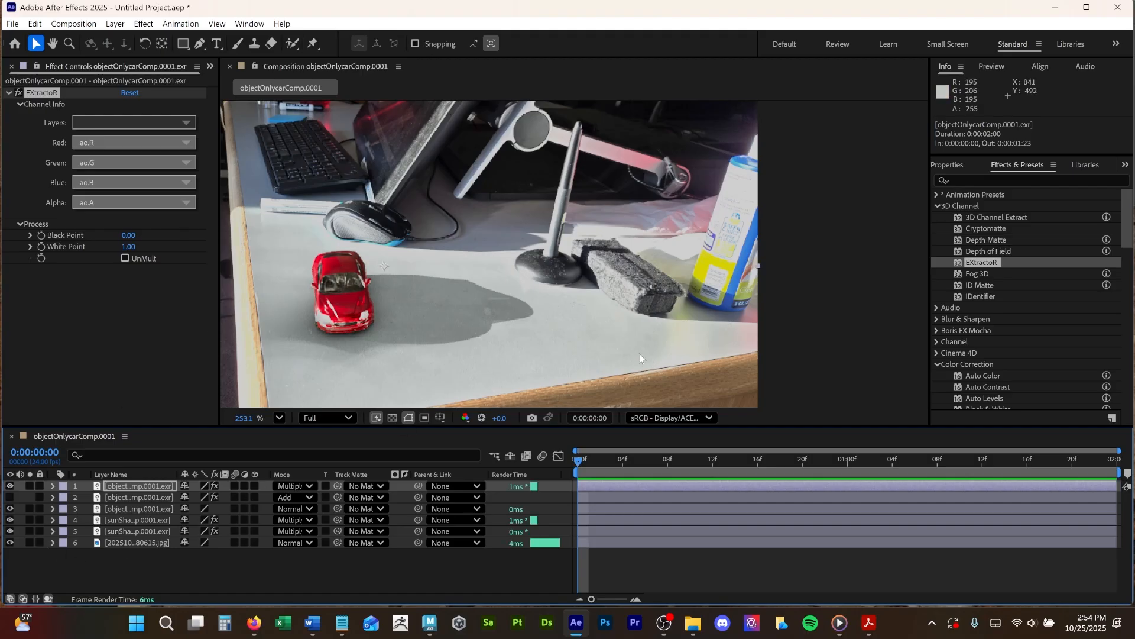
scroll(335, 368, "up", 2)
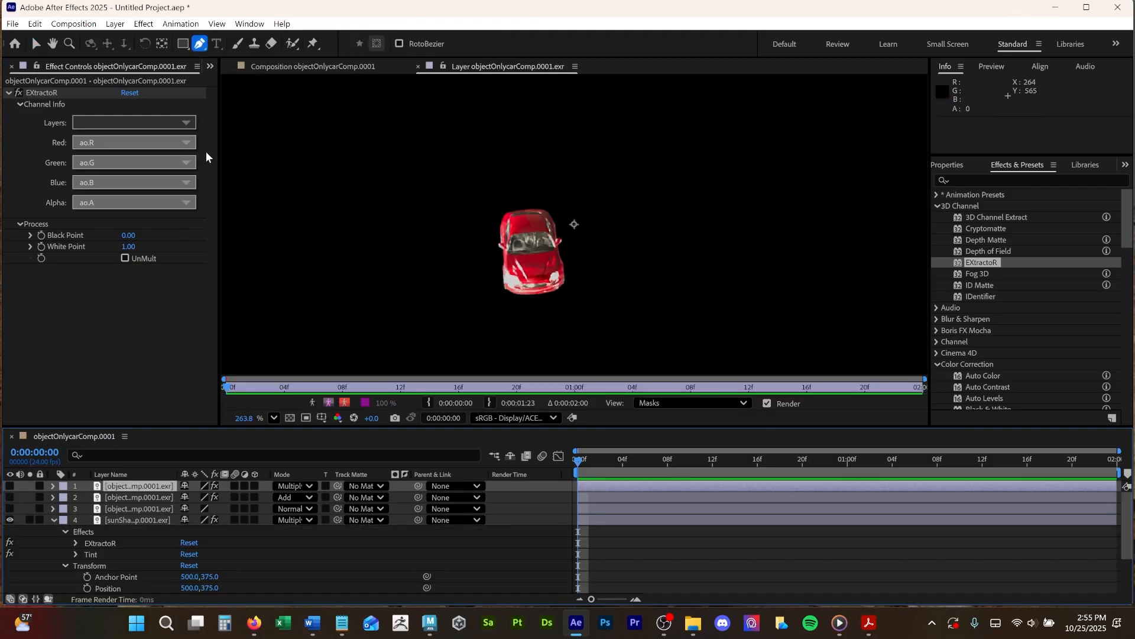
Draw a closed Pen tool mask on the sunShad shadow layer, following the car shadow's near edge and looping around the desk corner and floor.
left_click(283, 66)
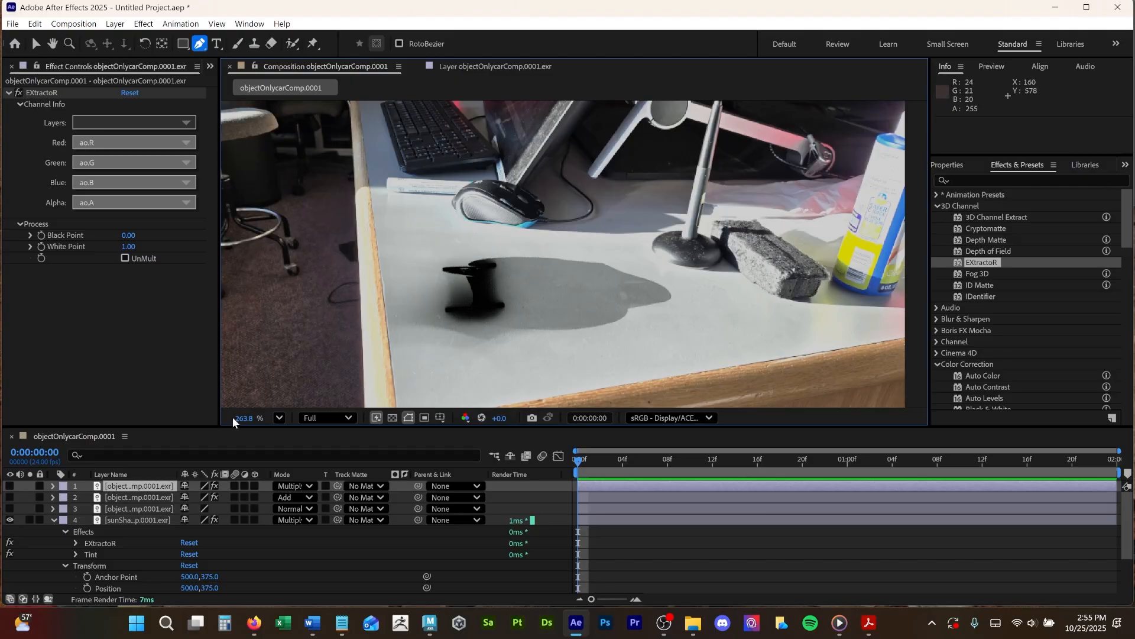
left_click(116, 520)
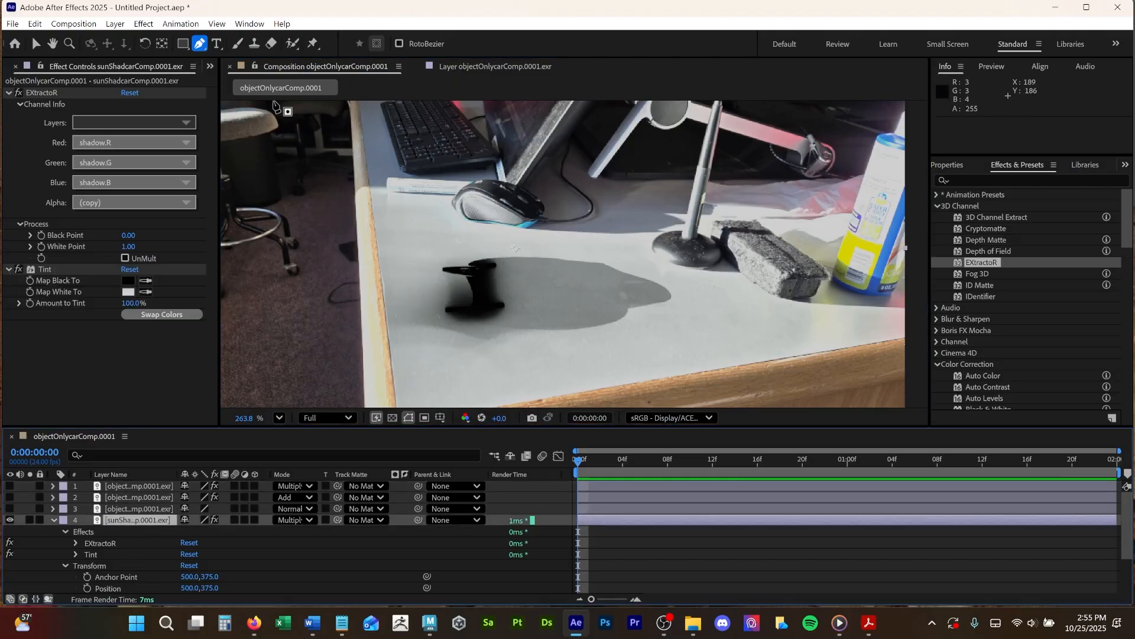
left_click(201, 44)
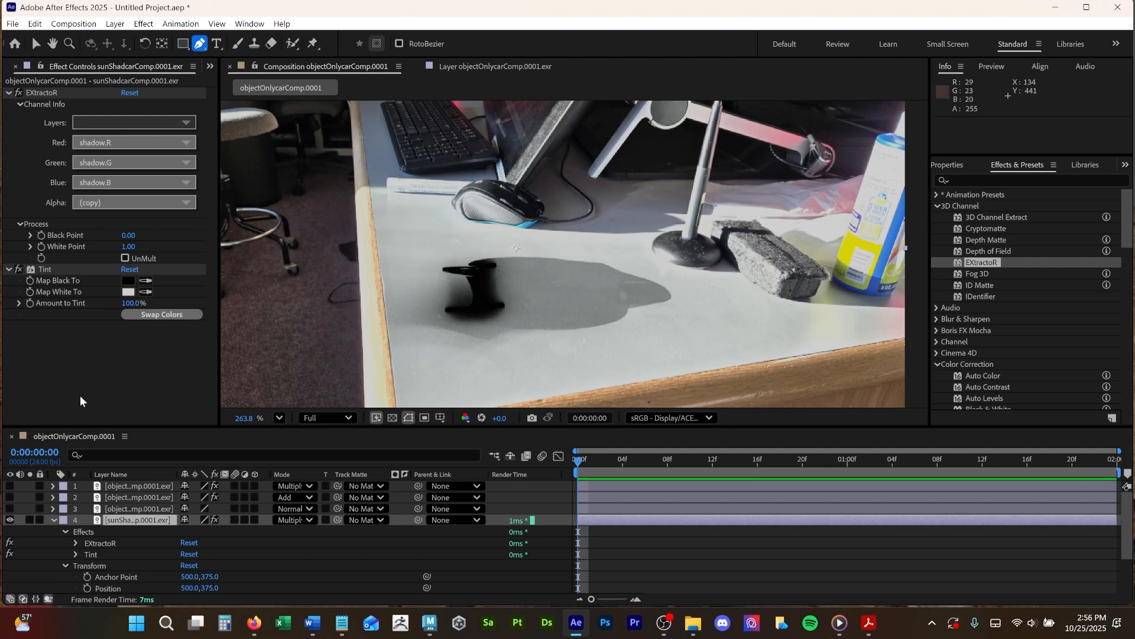
scroll(481, 329, "up", 3)
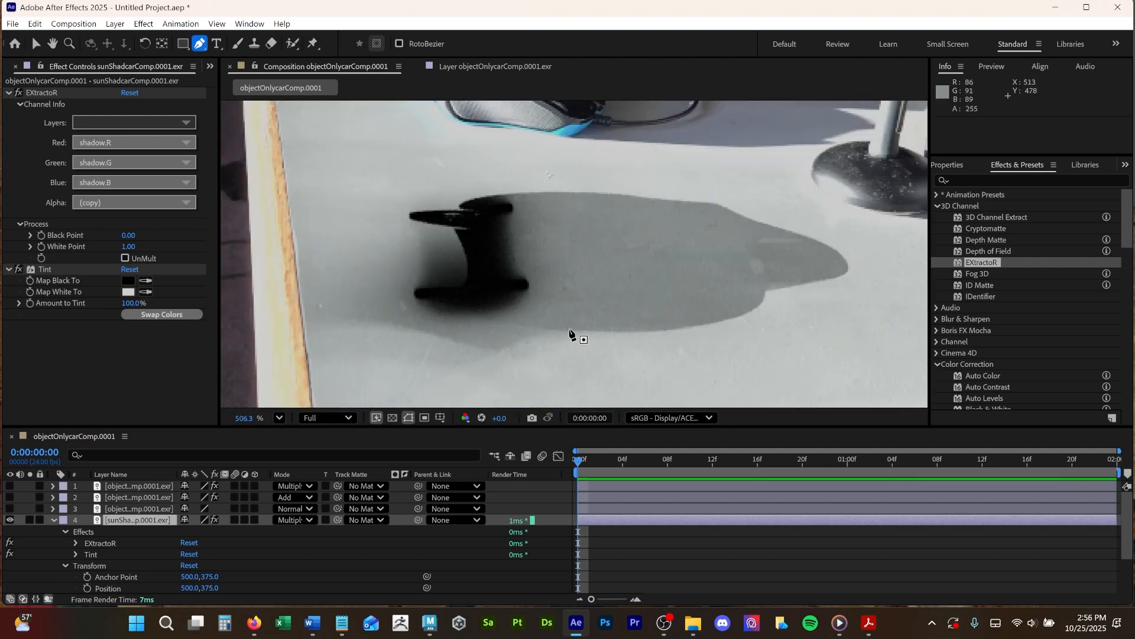
left_click_drag(566, 328, 531, 326)
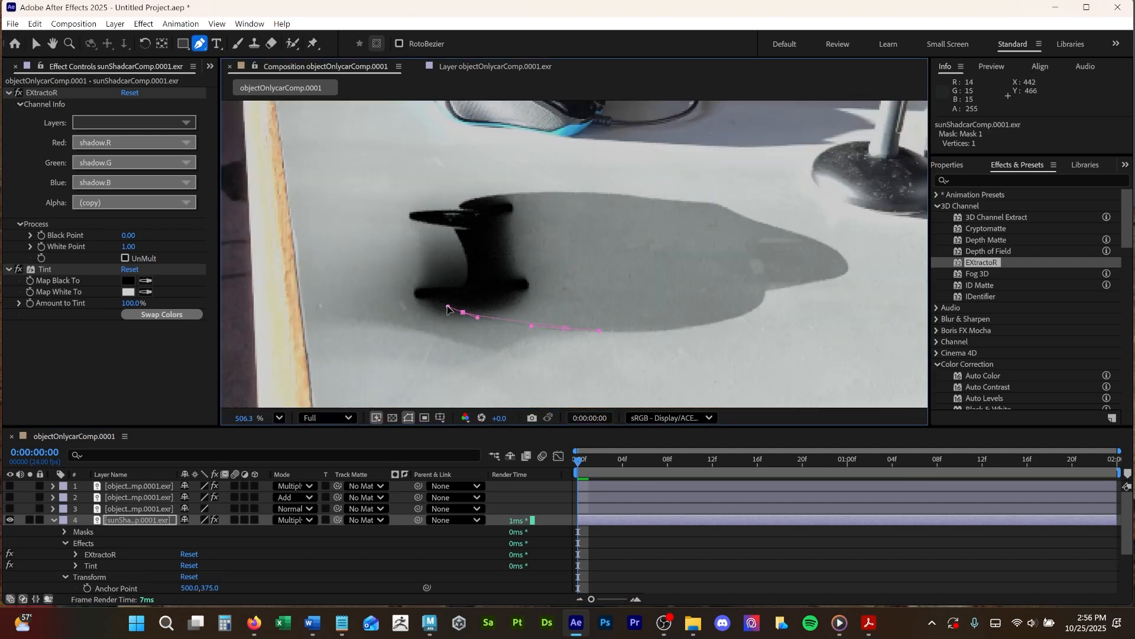
left_click_drag(417, 296, 406, 196)
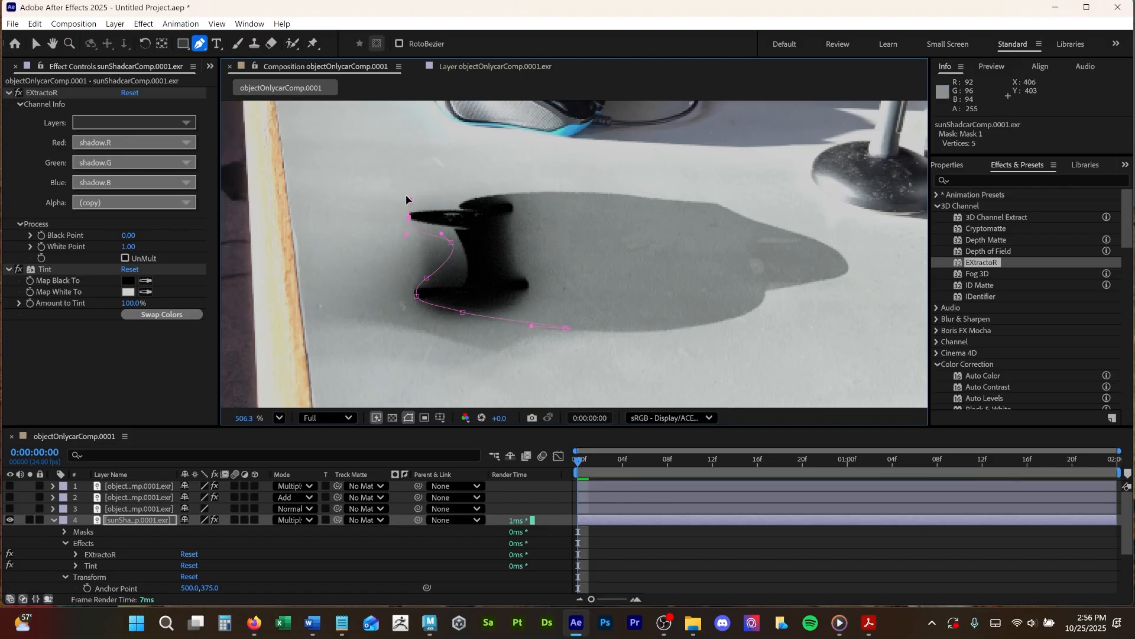
left_click_drag(396, 151, 331, 194)
scroll(369, 168, "down", 5)
left_click_drag(276, 293, 292, 349)
middle_click_drag(419, 324, 402, 232)
left_click_drag(452, 367, 476, 340)
left_click_drag(611, 258, 565, 203)
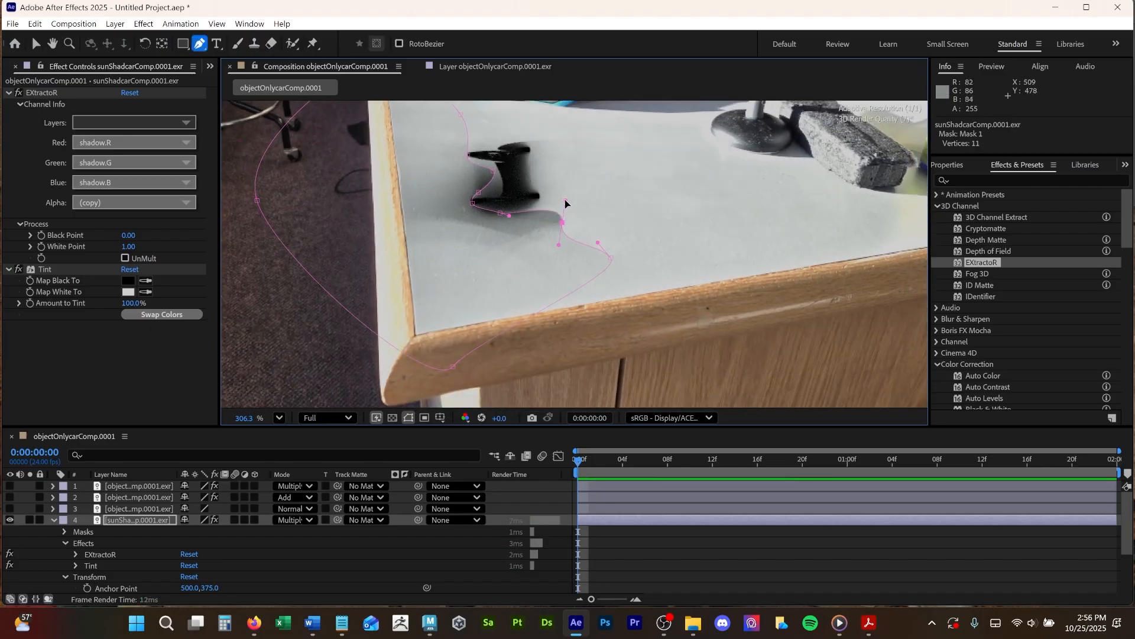
Invert the new mask on the sunShad shadow layer so the area inside its outline is excluded.
left_click(64, 531)
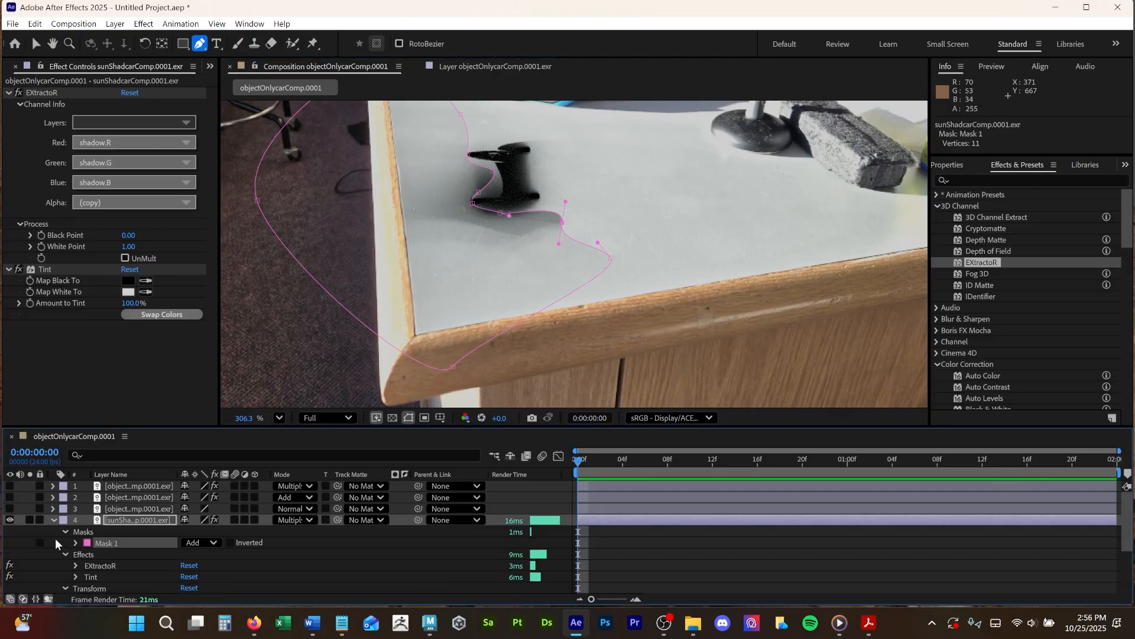
left_click(216, 542)
left_click(243, 550)
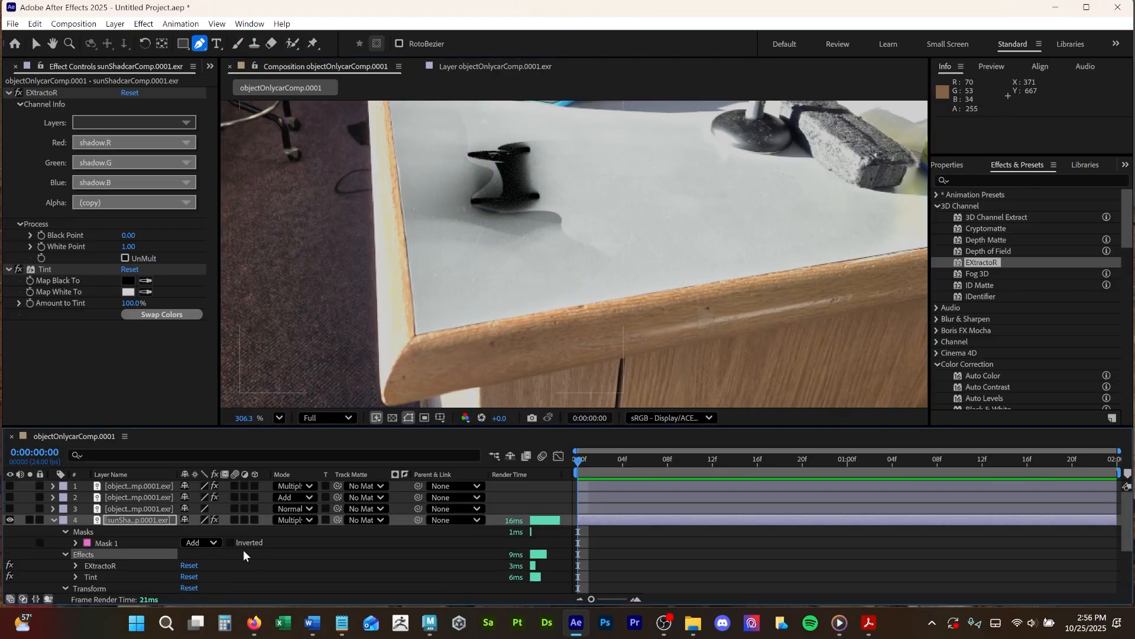
left_click(230, 542)
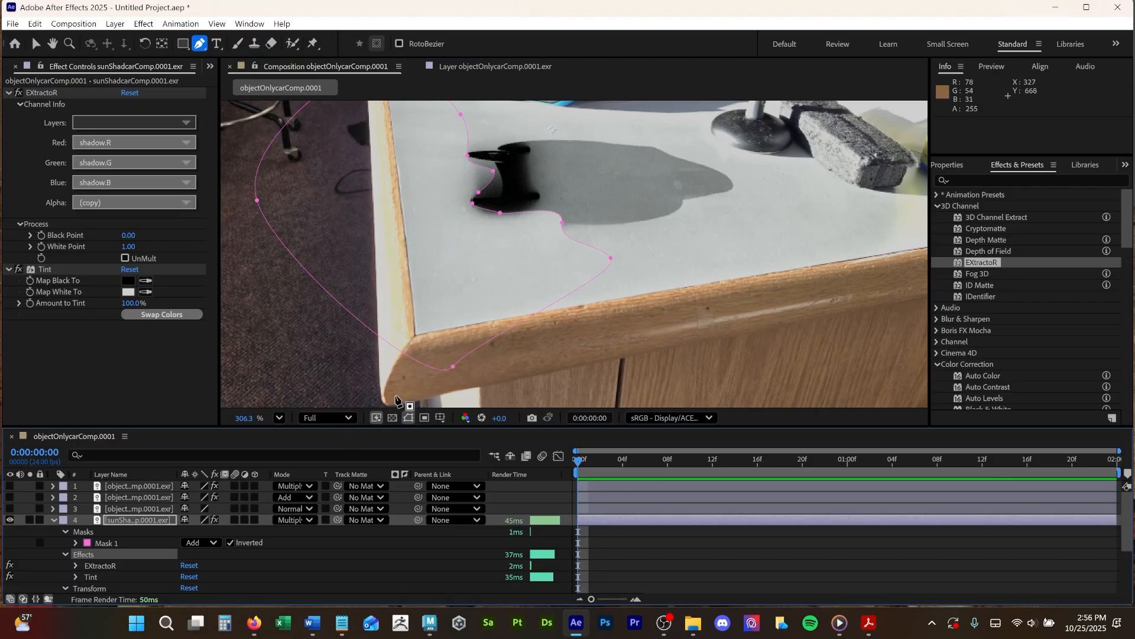
Reshape the mask's curve at the vertex on the shadow's lower edge by adjusting its direction handle.
scroll(516, 245, "up", 1)
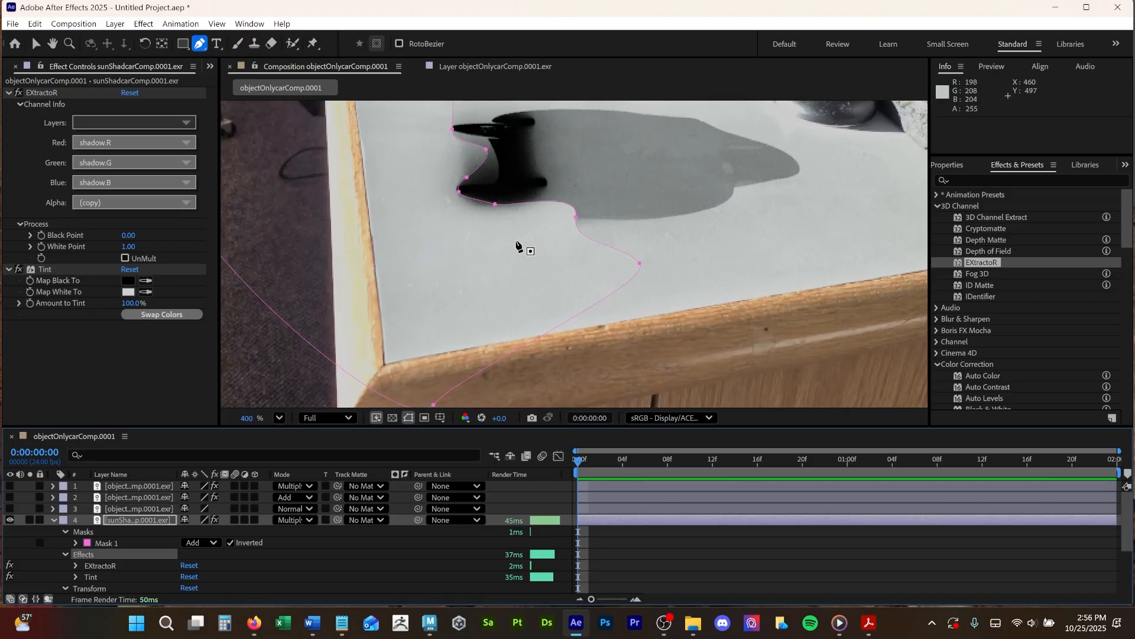
key("v")
left_click(578, 217)
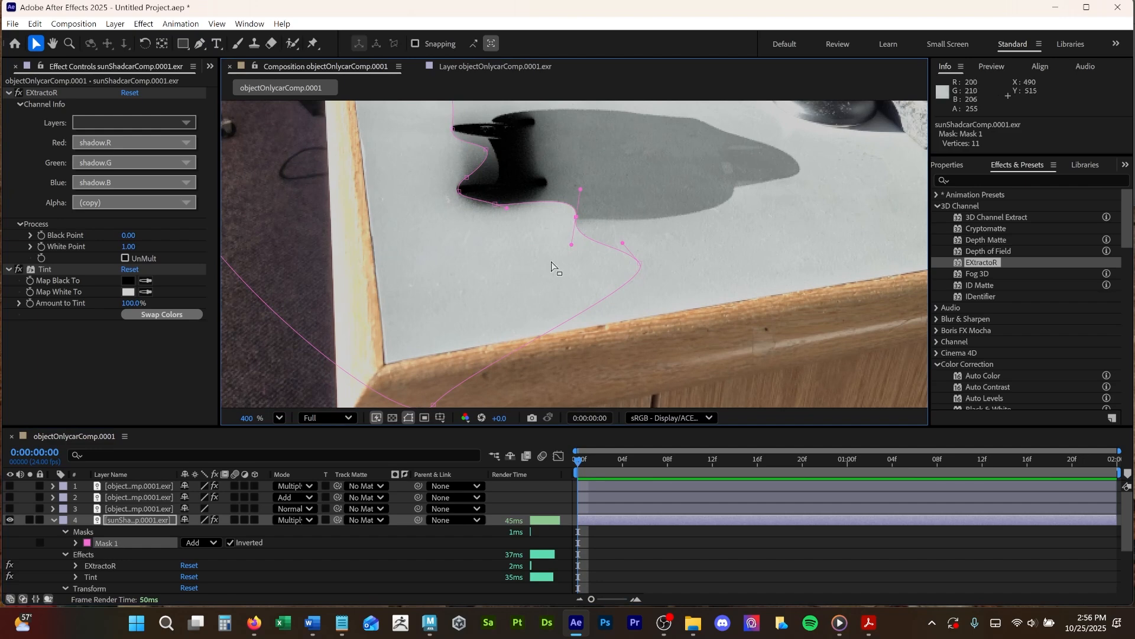
left_click_drag(572, 247, 619, 221)
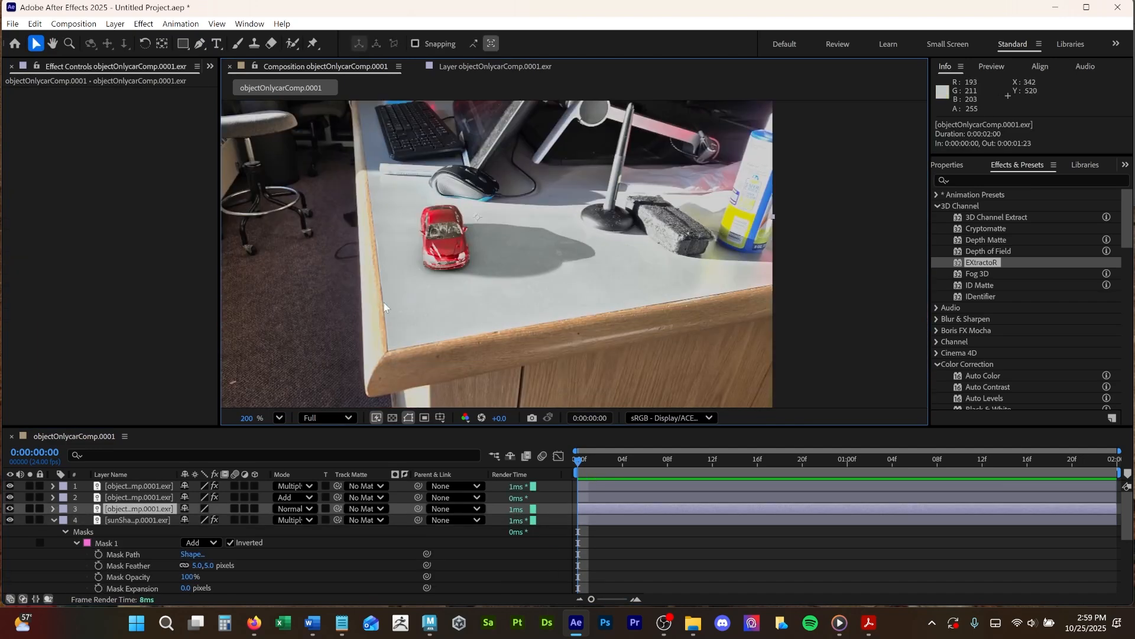
scroll(384, 307, "up", 3)
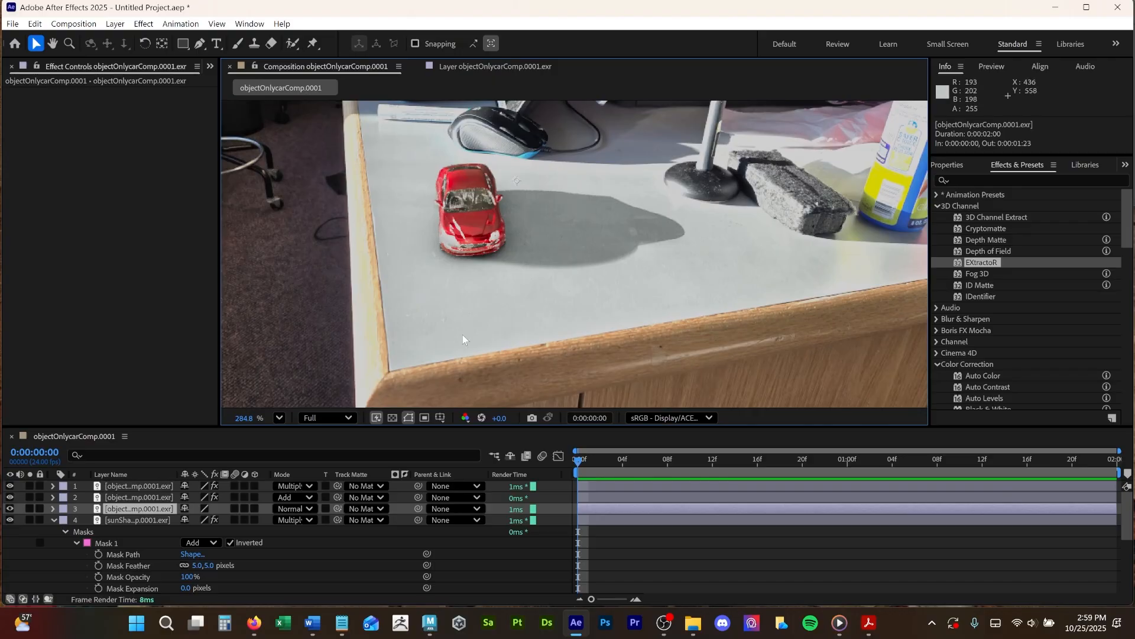
left_click_drag(466, 306, 436, 351)
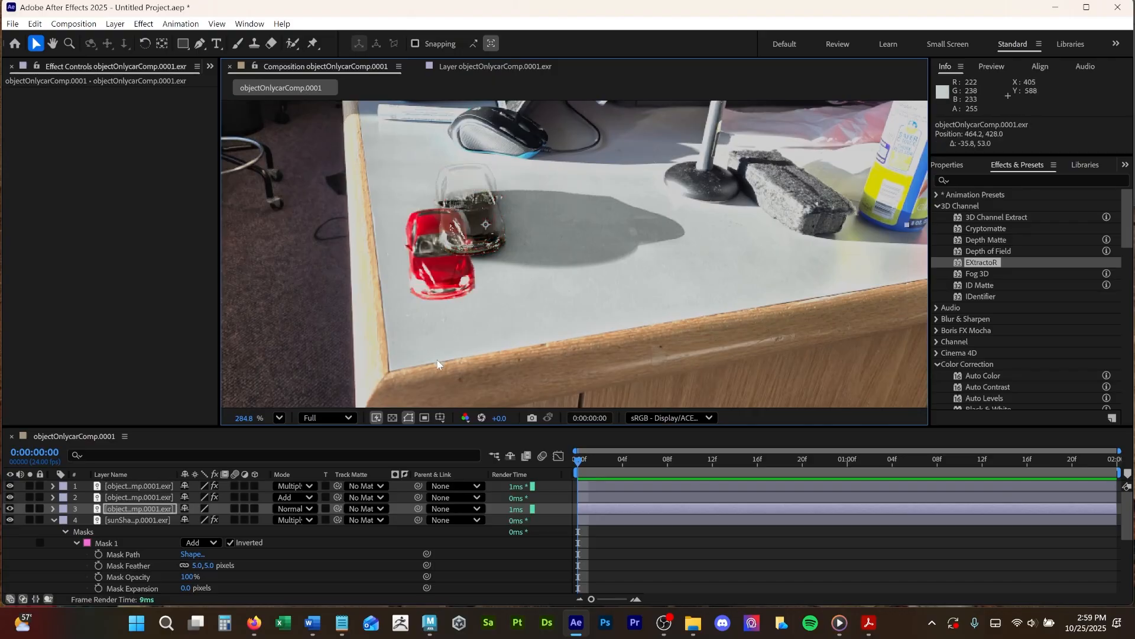
key("ctrl+z")
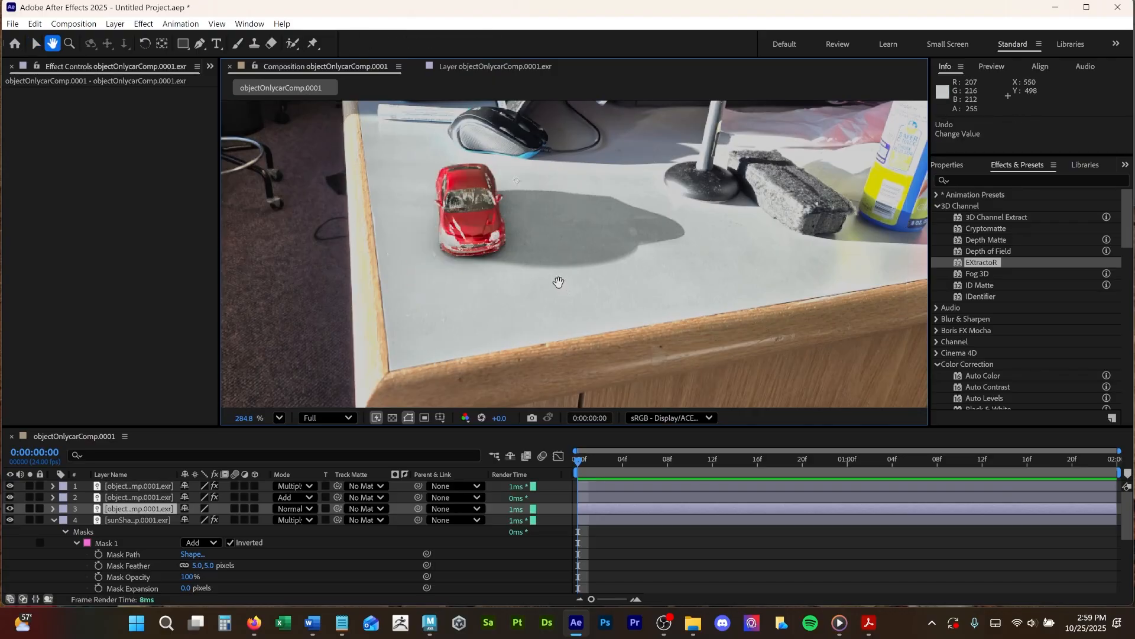
left_click_drag(561, 287, 537, 332)
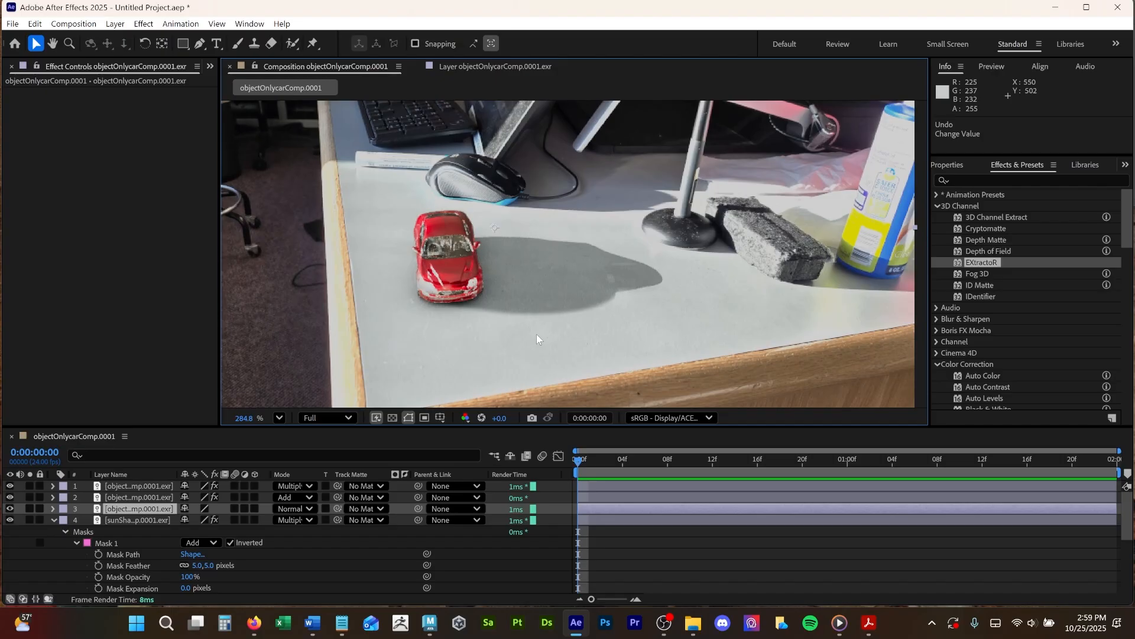